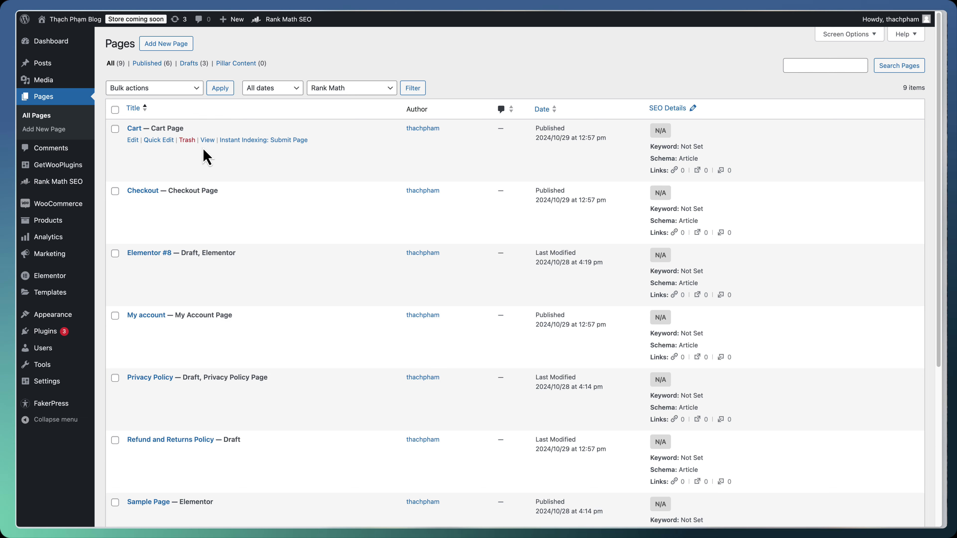
# Open the live Cart page showing Điện thoại ABC and its cart totals
pyautogui.click(207, 139)
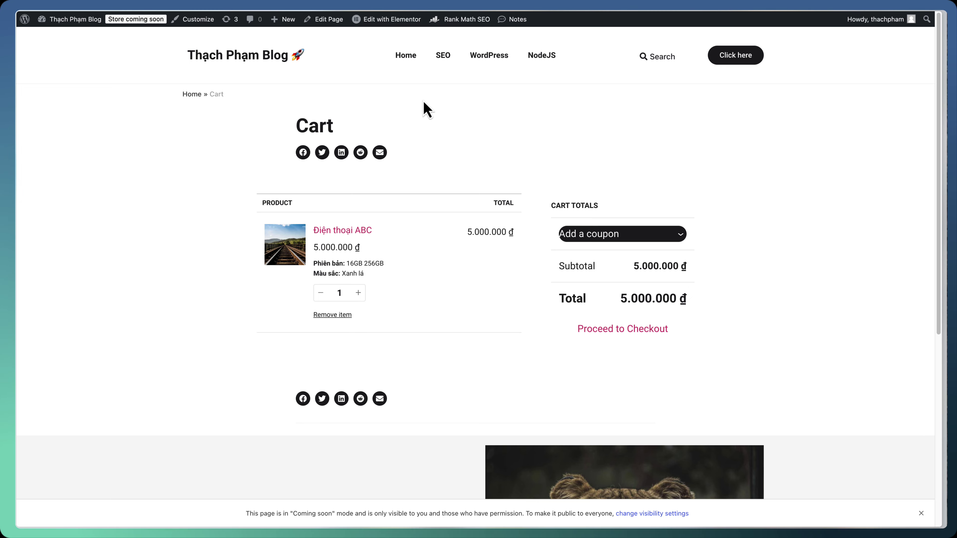
# Open the Cart page in the block editor and dismiss the cart block notice
pyautogui.click(334, 25)
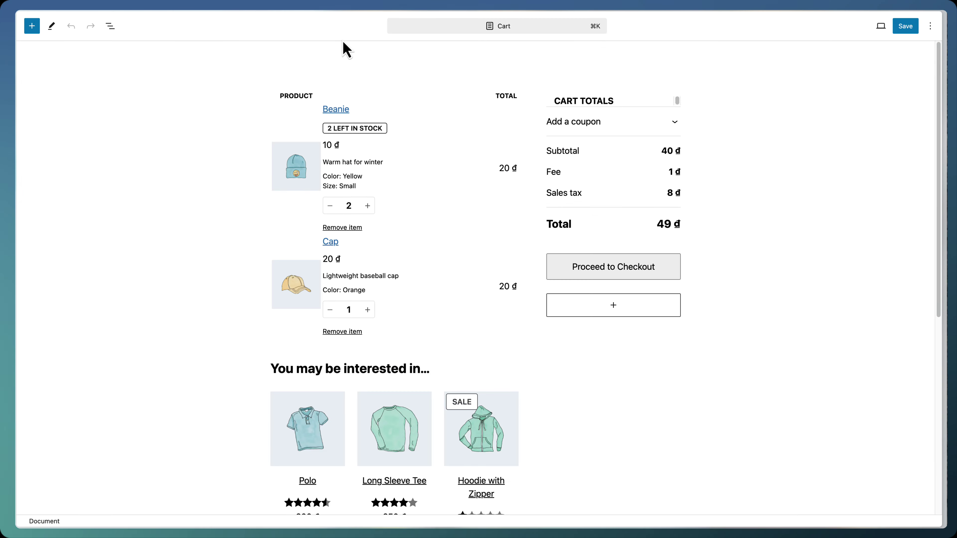
pyautogui.scroll(-3, 358, 109)
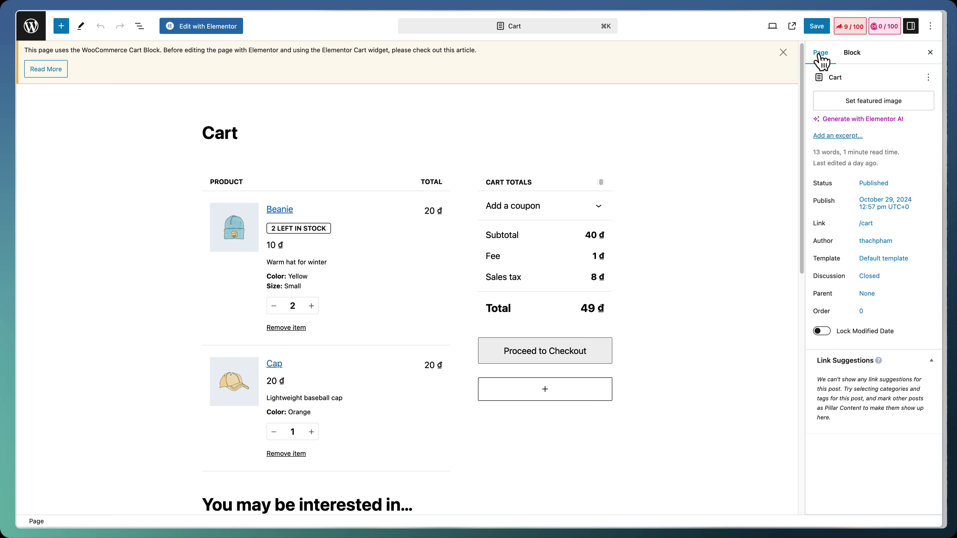
pyautogui.click(785, 53)
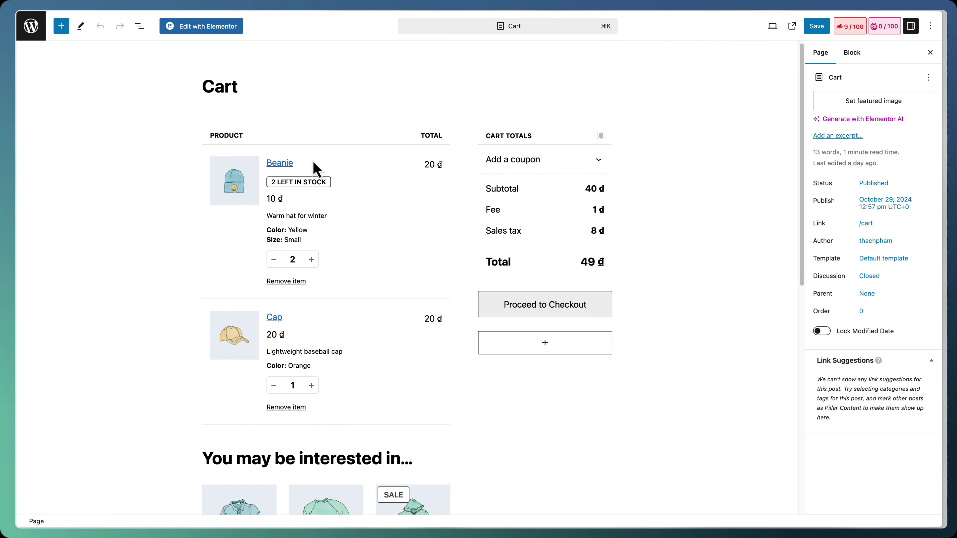
# Inspect the Cart block's parts: line items, coupon form, subtotal, sales tax and totals
pyautogui.click(316, 168)
pyautogui.click(538, 241)
pyautogui.click(531, 137)
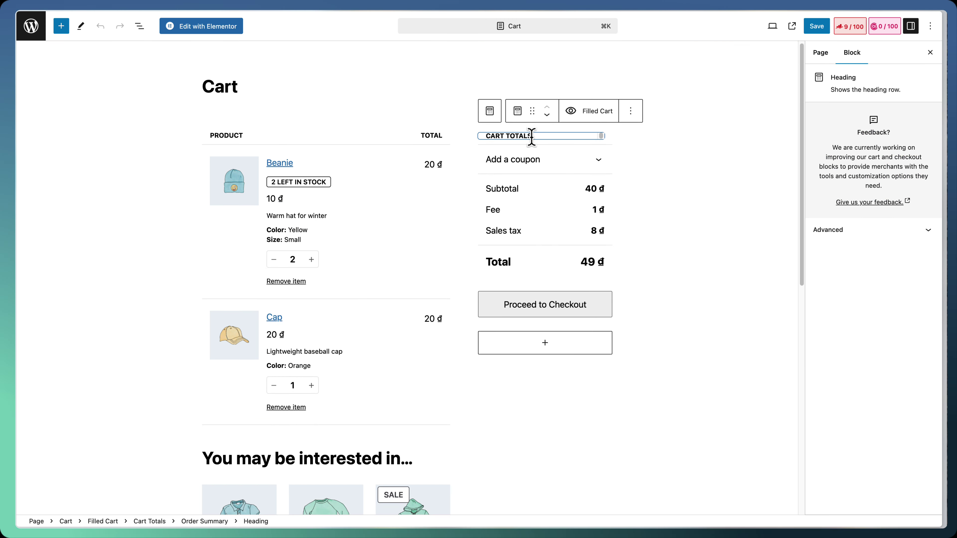
pyautogui.click(539, 162)
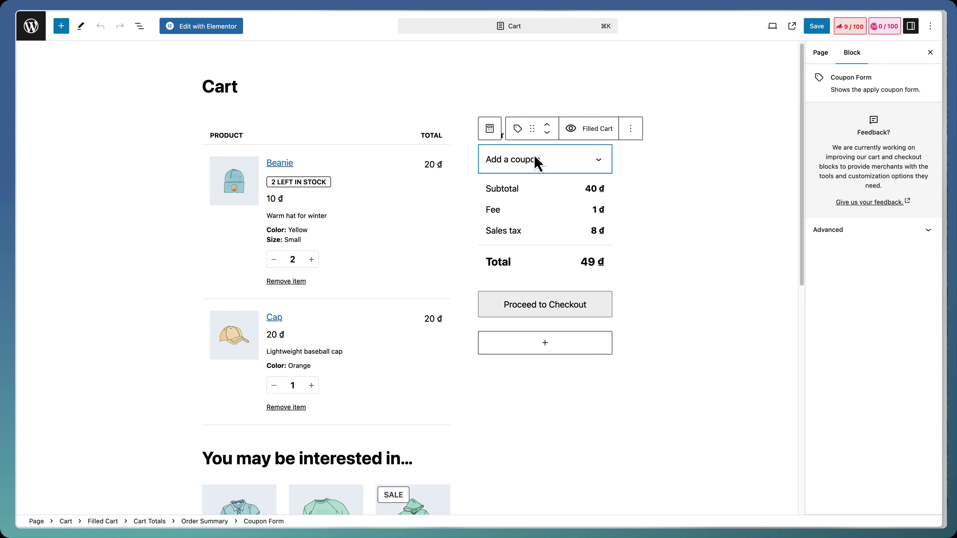
pyautogui.click(523, 191)
pyautogui.click(520, 230)
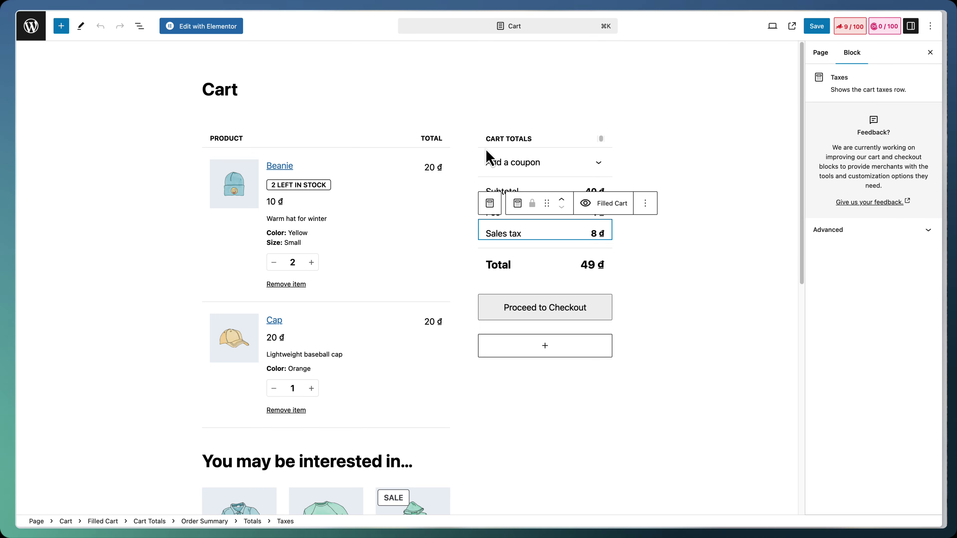
pyautogui.click(507, 161)
pyautogui.click(376, 188)
pyautogui.click(508, 278)
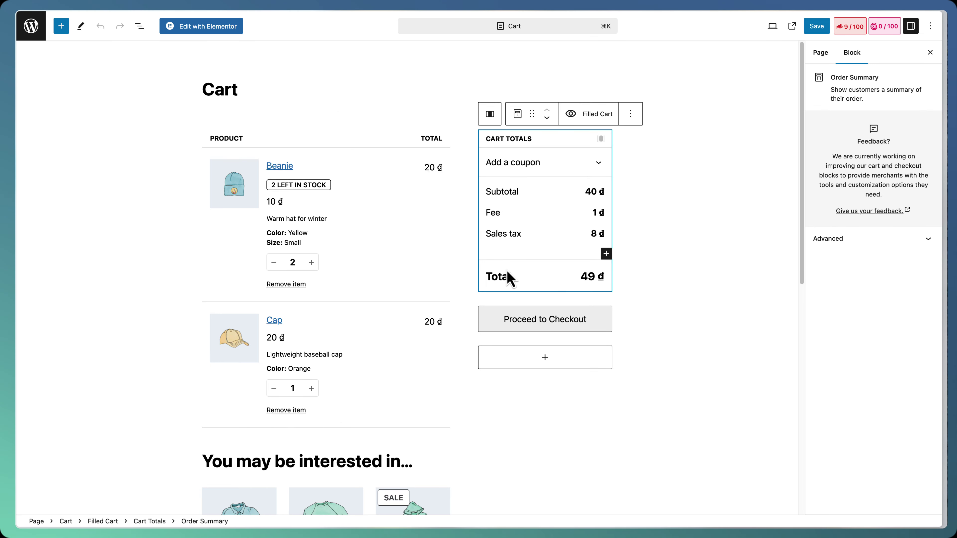
pyautogui.click(541, 236)
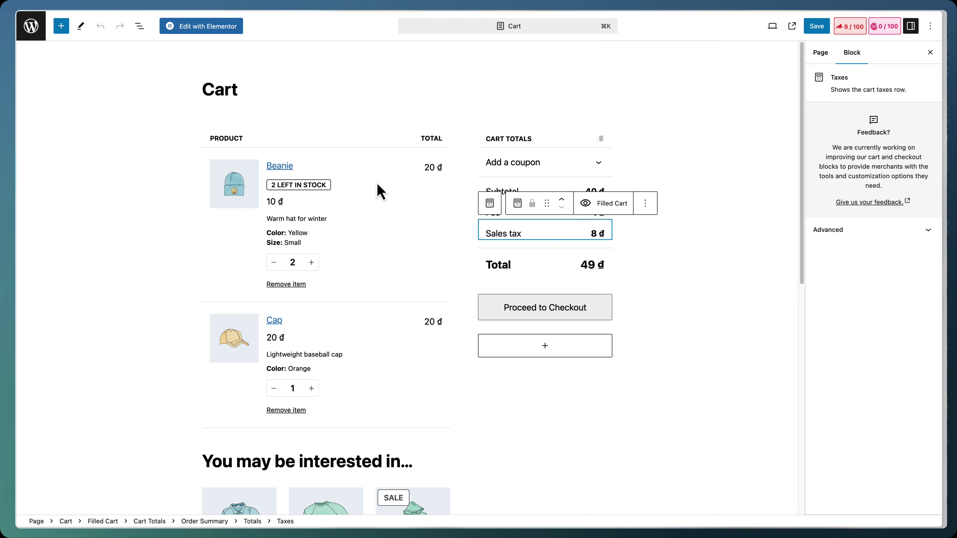
pyautogui.click(349, 161)
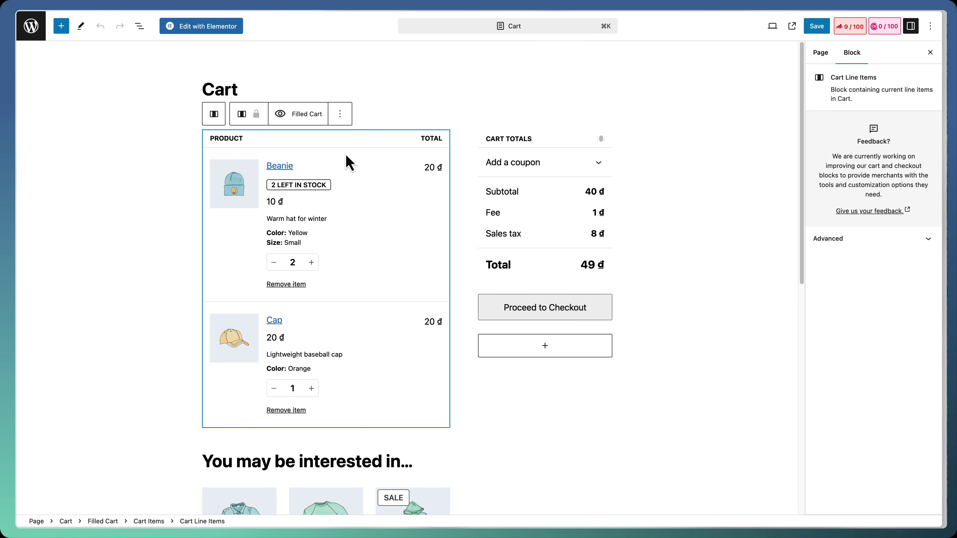
pyautogui.click(740, 206)
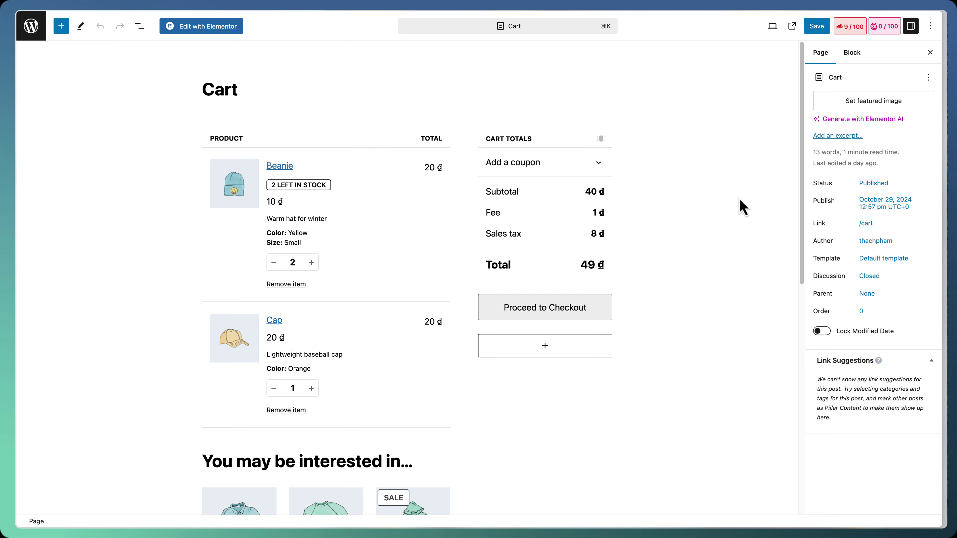
# Select the whole block-based Cart block and delete it from the page
pyautogui.click(197, 144)
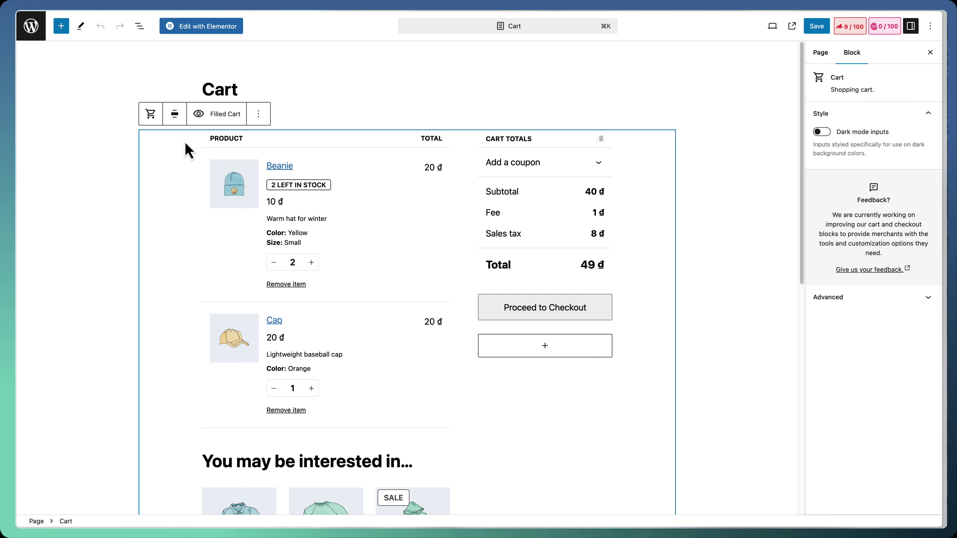
pyautogui.scroll(-10, 189, 150)
pyautogui.scroll(10, 199, 182)
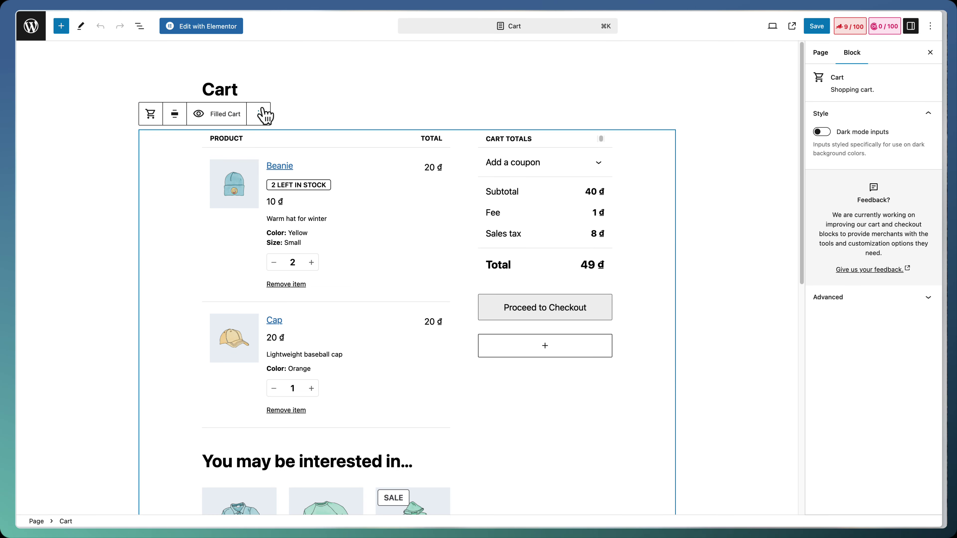
pyautogui.click(258, 113)
pyautogui.click(267, 285)
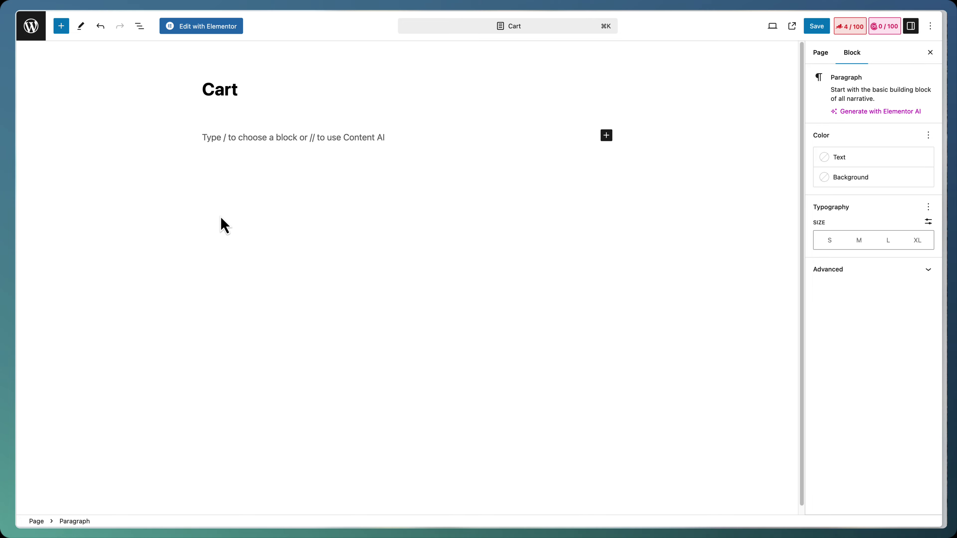
# Insert a Classic Cart block via /cart, save the Cart page, and view it live
pyautogui.write('/cart')
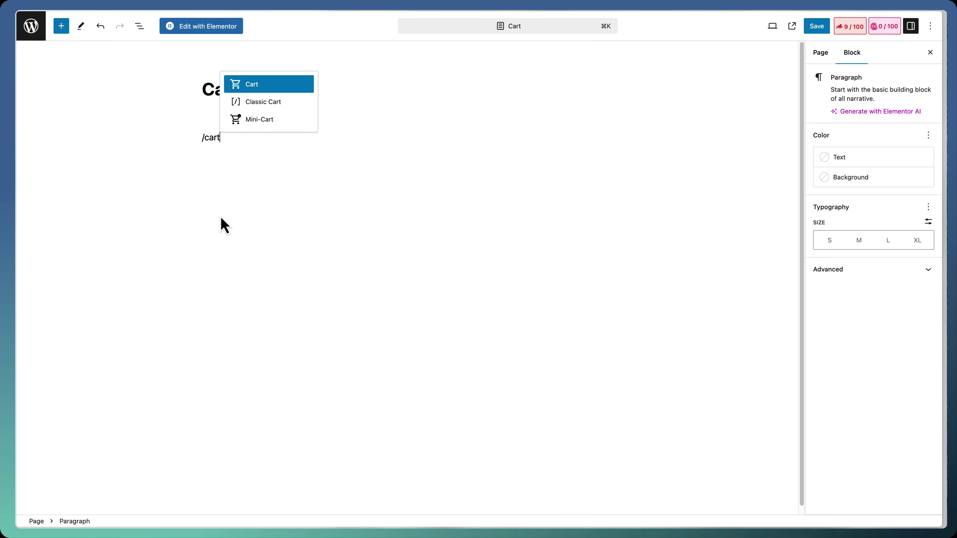
pyautogui.press('Escape')
pyautogui.press('Down')
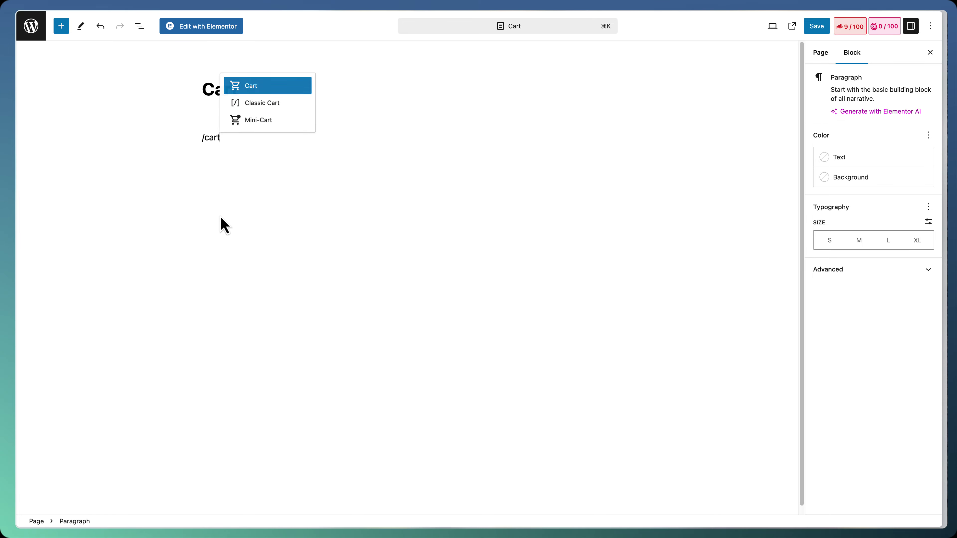
pyautogui.press('Down')
pyautogui.press('Return')
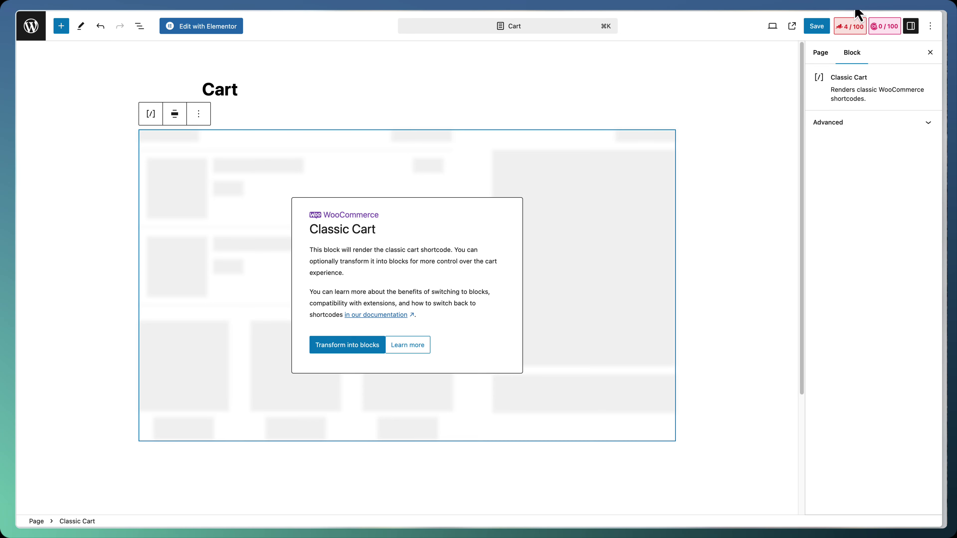
pyautogui.click(821, 27)
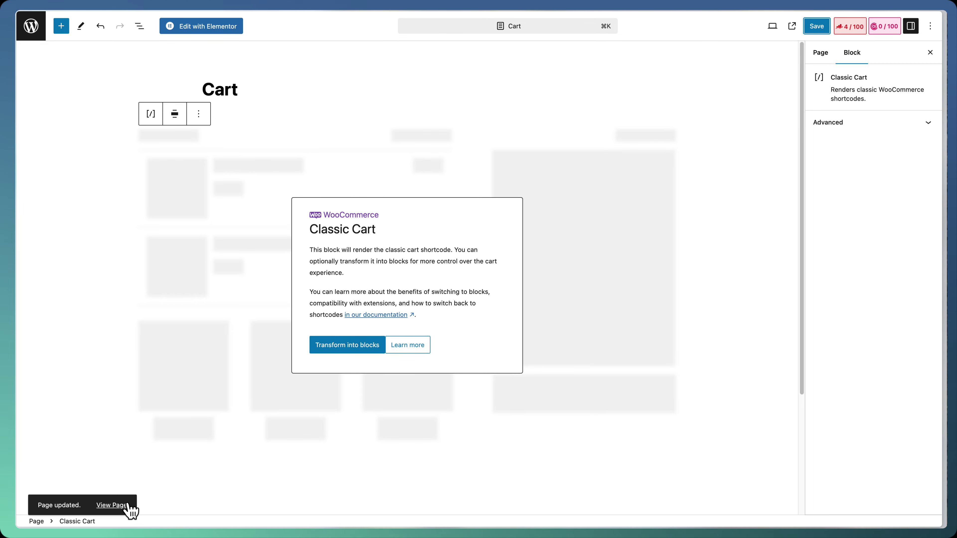
pyautogui.click(121, 508)
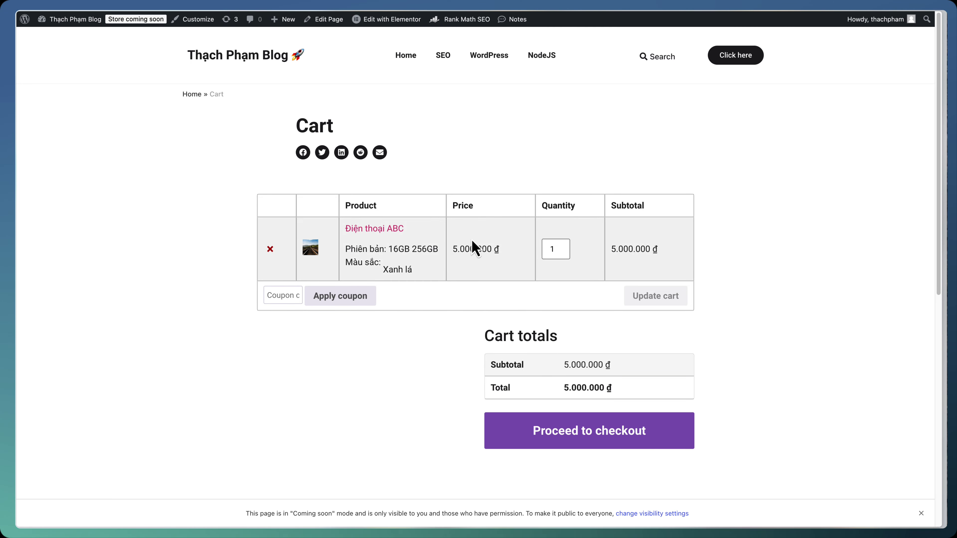
# Review the live classic cart table with Điện thoại ABC and the 5.000.000 ₫ total
pyautogui.scroll(-8, 427, 270)
pyautogui.scroll(8, 429, 270)
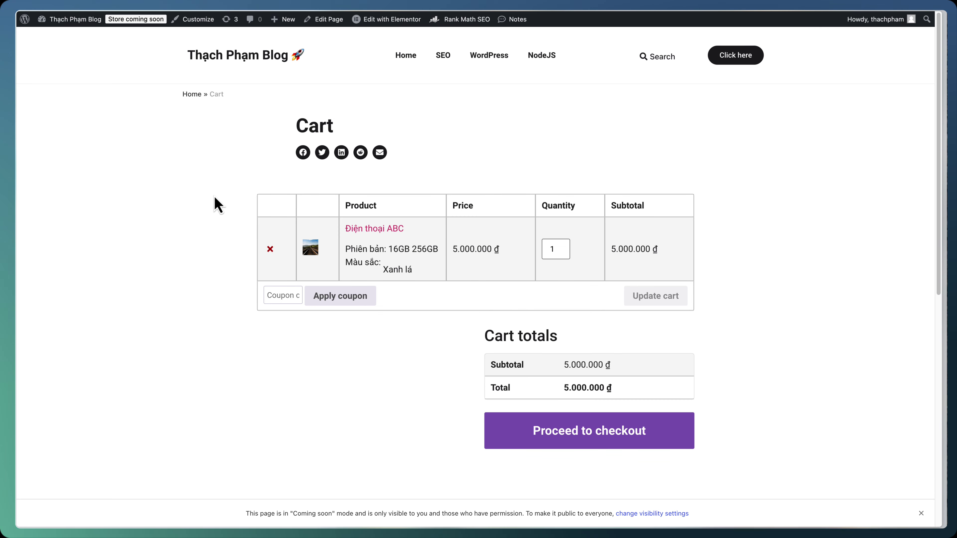
pyautogui.moveTo(78, 23)
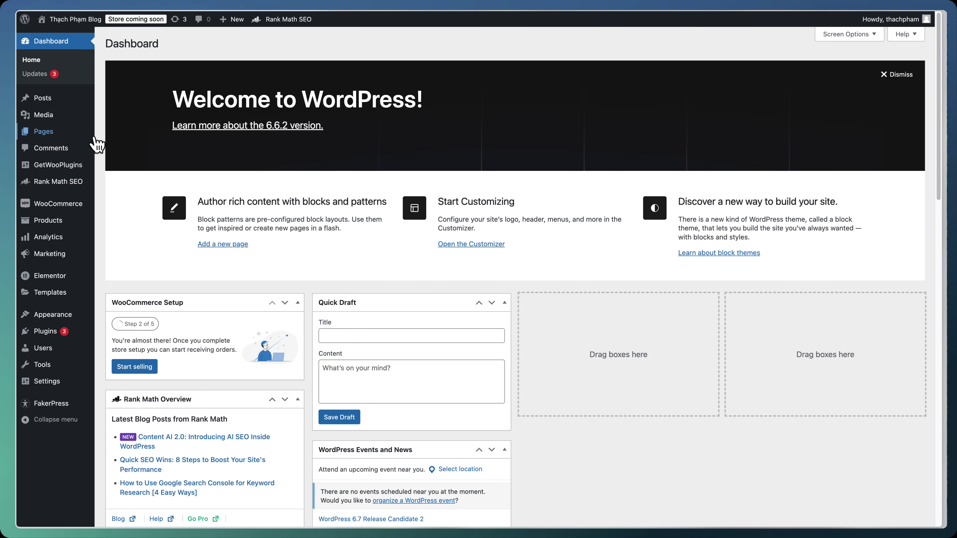
# Open the Checkout page in the editor and delete its block-based Checkout block
pyautogui.click(79, 132)
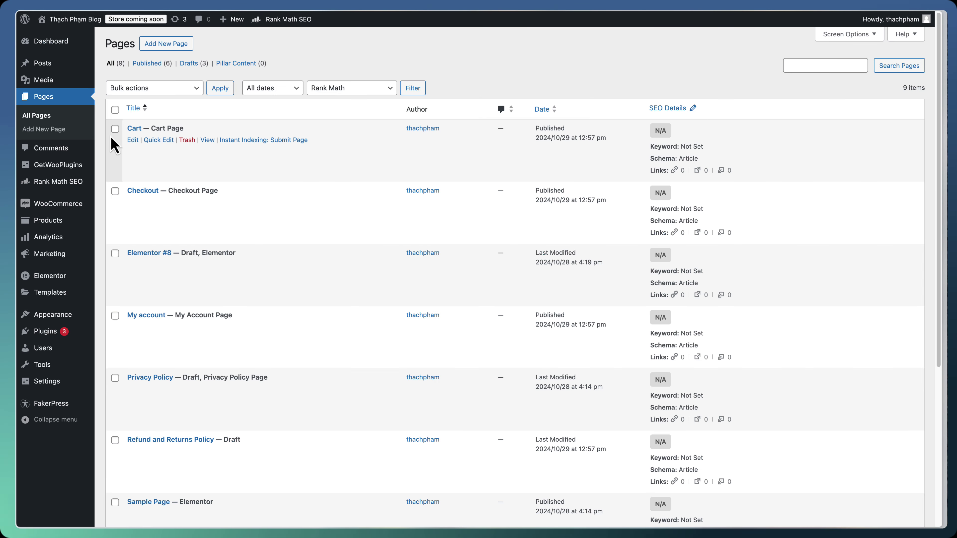
pyautogui.moveTo(133, 210)
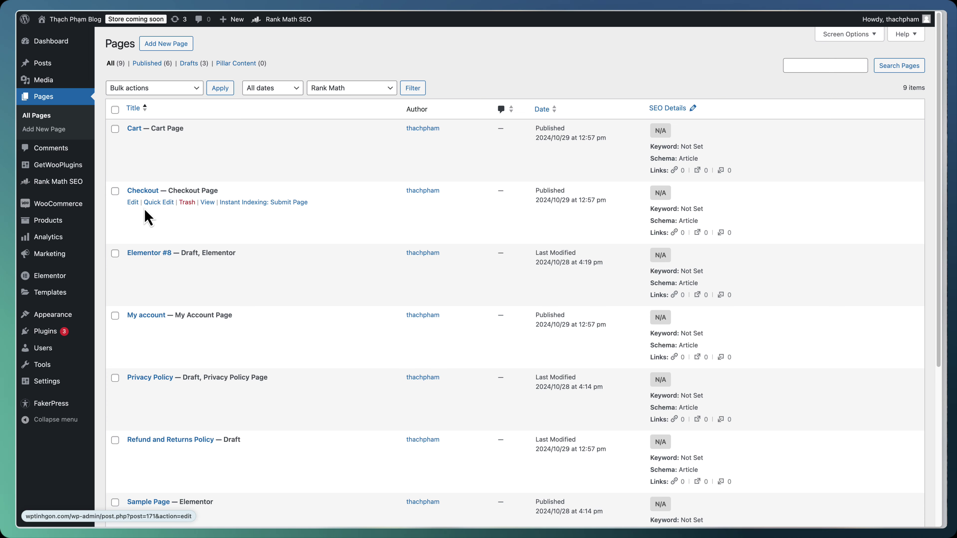
pyautogui.click(132, 203)
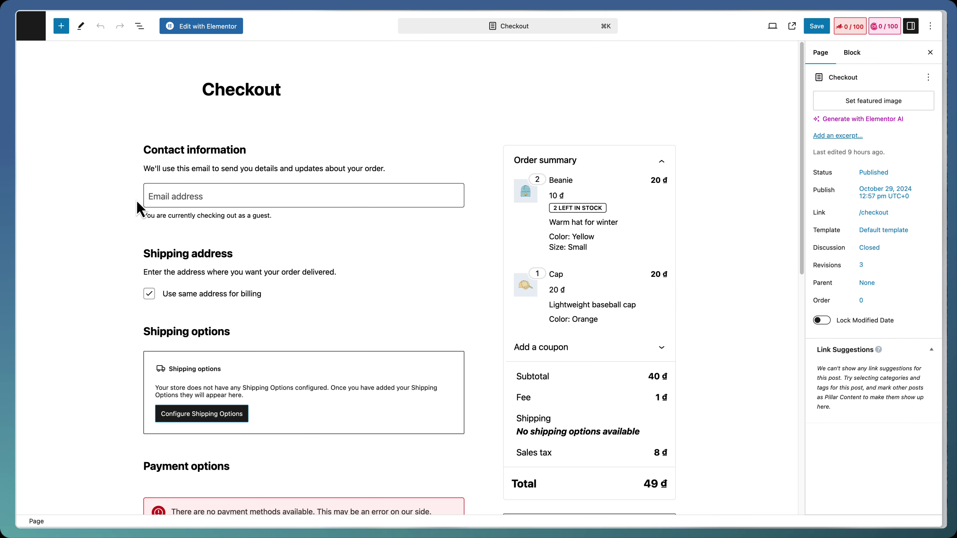
pyautogui.click(161, 149)
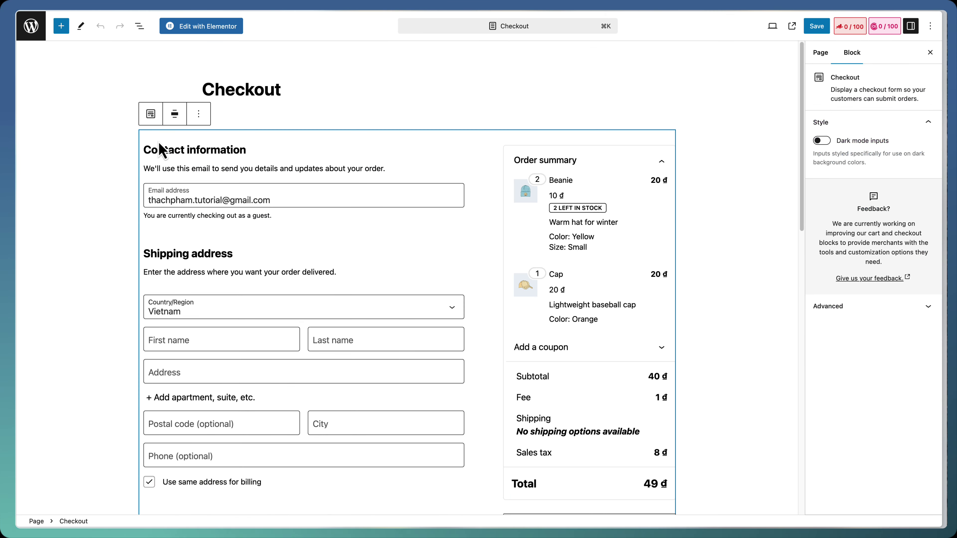
pyautogui.click(199, 114)
pyautogui.click(228, 293)
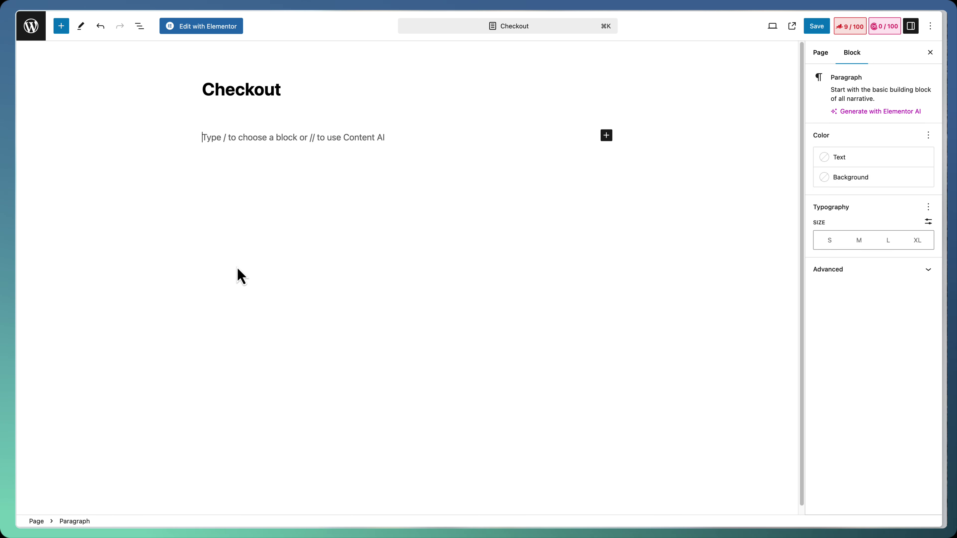
# Insert a Classic Checkout block via /check, save the page, and view it live
pyautogui.write('/')
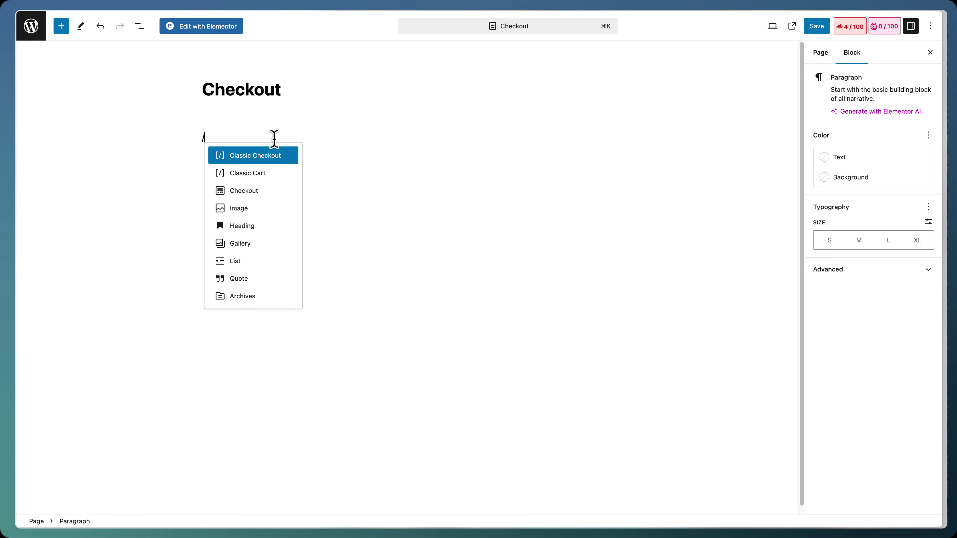
pyautogui.write('check')
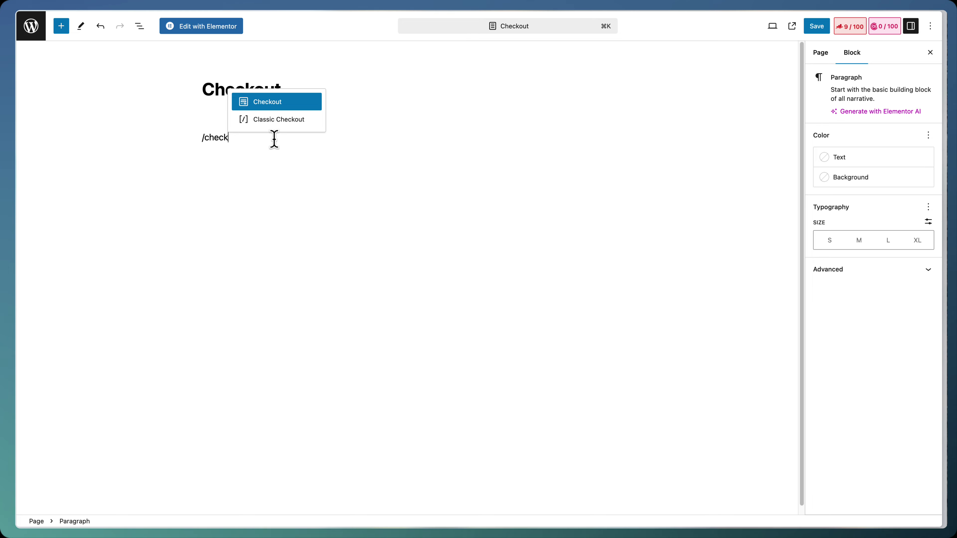
pyautogui.press('Down')
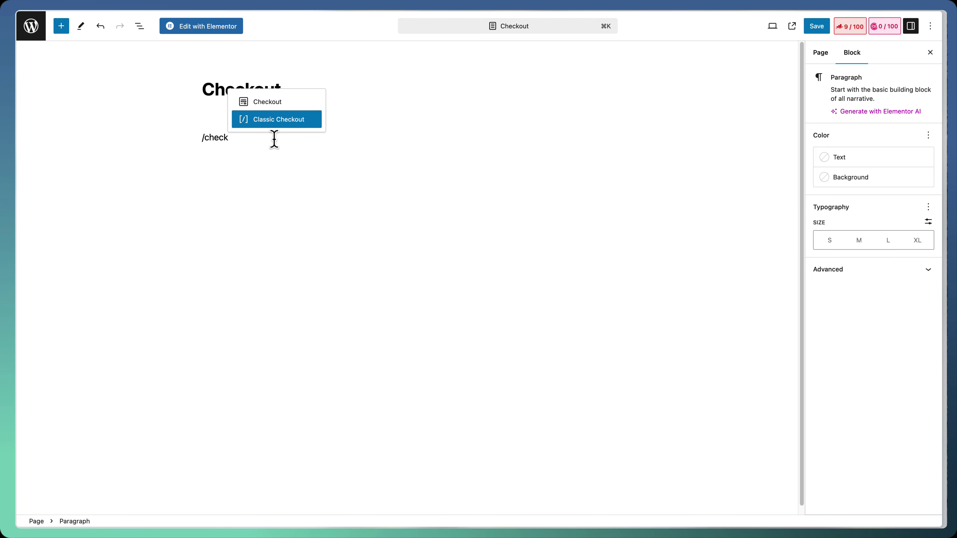
pyautogui.press('Return')
pyautogui.click(817, 26)
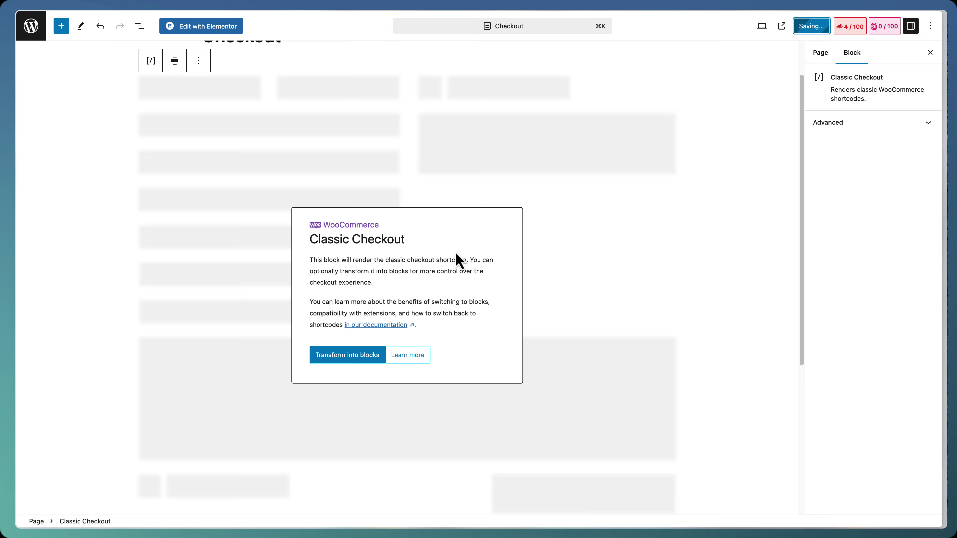
pyautogui.click(126, 511)
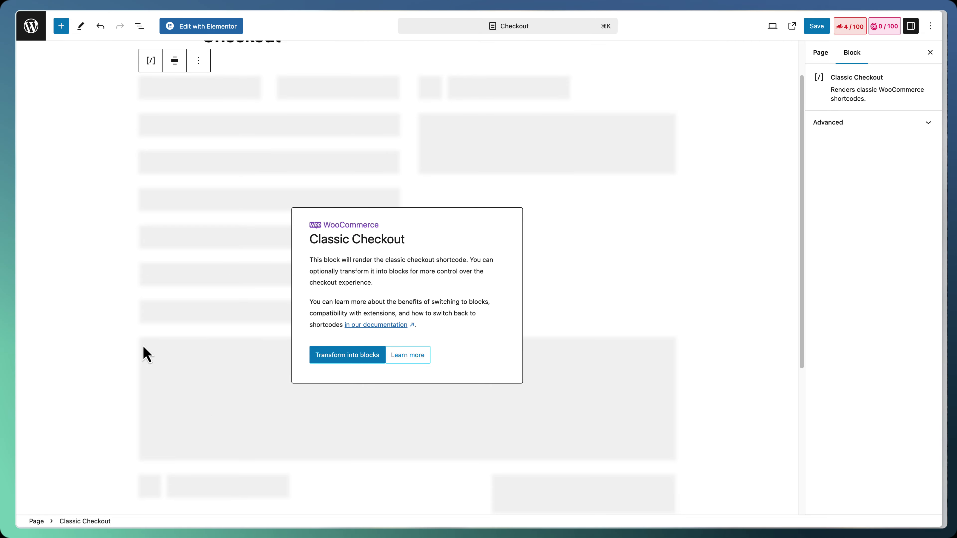
pyautogui.scroll(-15, 397, 273)
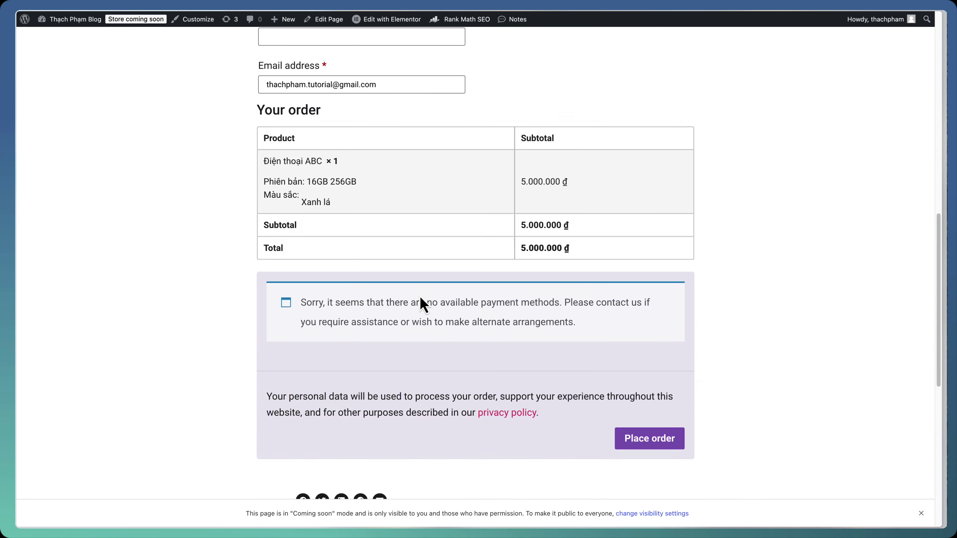
# Scroll through the live checkout's billing details form, Vietnam country field and order notes
pyautogui.scroll(15, 424, 303)
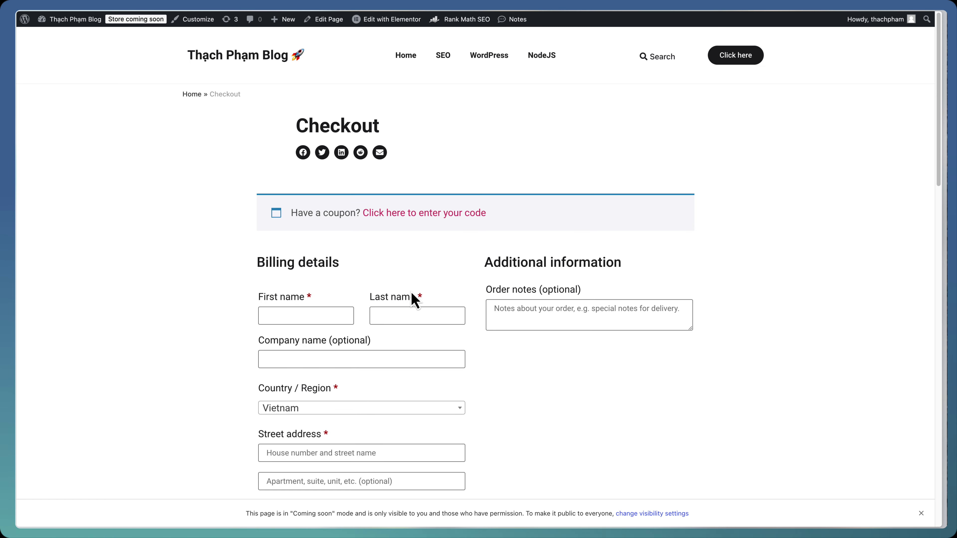
pyautogui.scroll(-2, 415, 300)
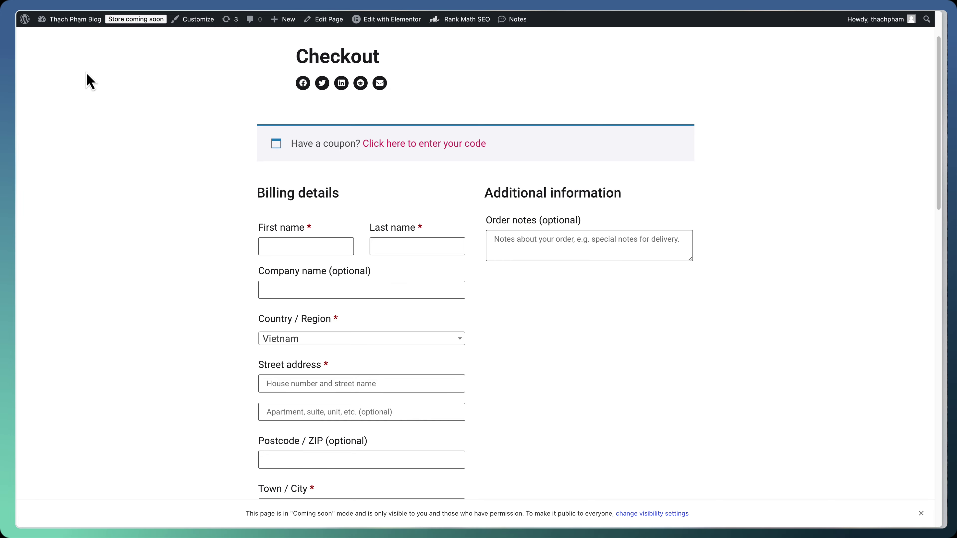
# Go from the admin Dashboard to the All Pages list
pyautogui.click(70, 37)
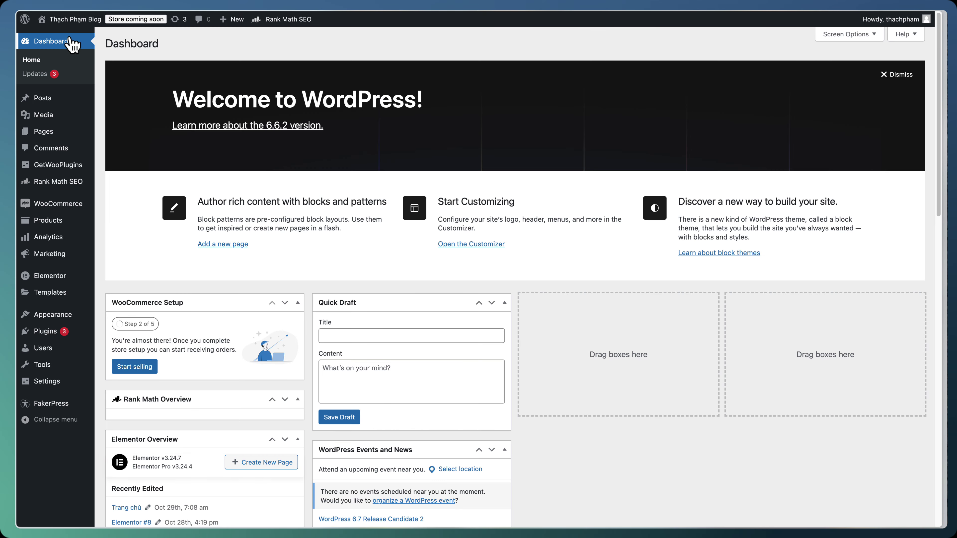
pyautogui.moveTo(74, 135)
pyautogui.click(115, 134)
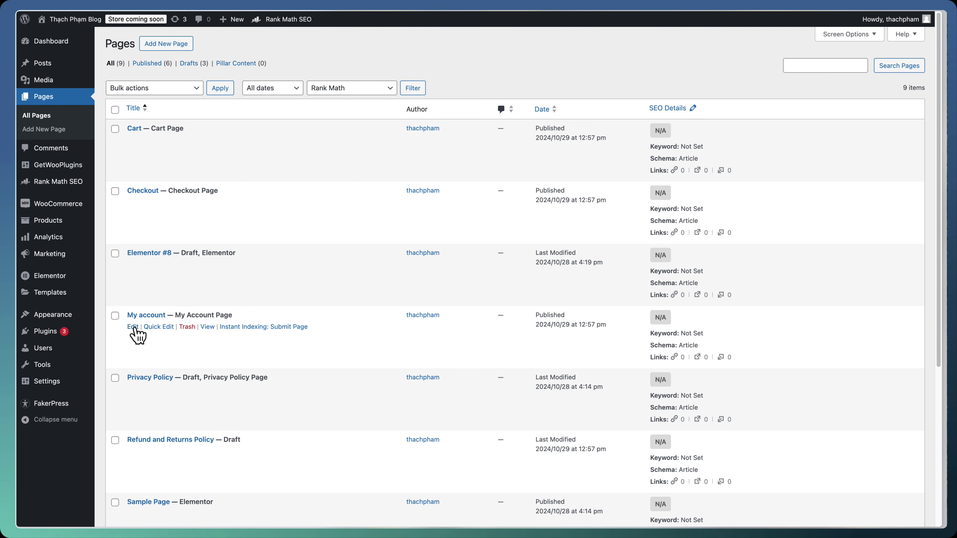
# Inspect the My account page's Shortcode block in the editor, then navigate back
pyautogui.click(133, 327)
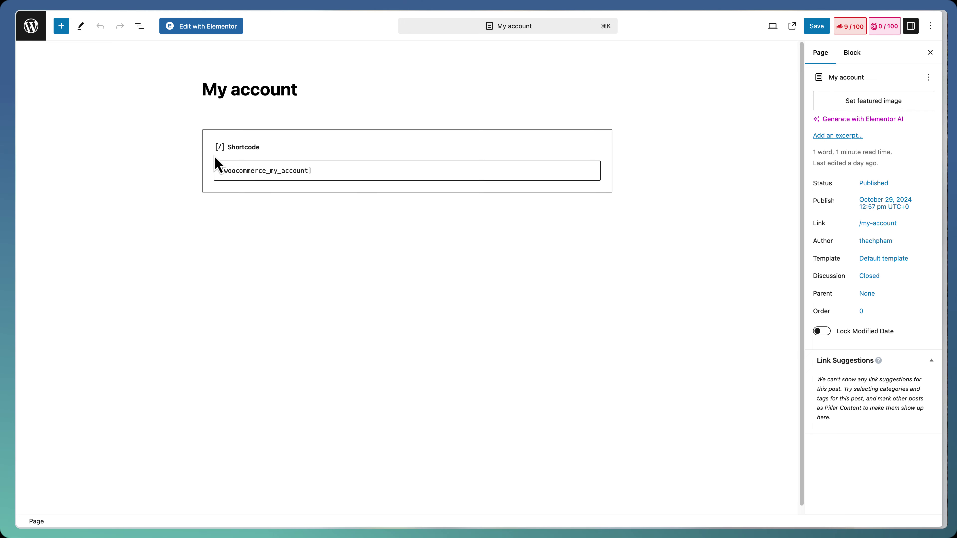
pyautogui.click(228, 169)
pyautogui.click(204, 165)
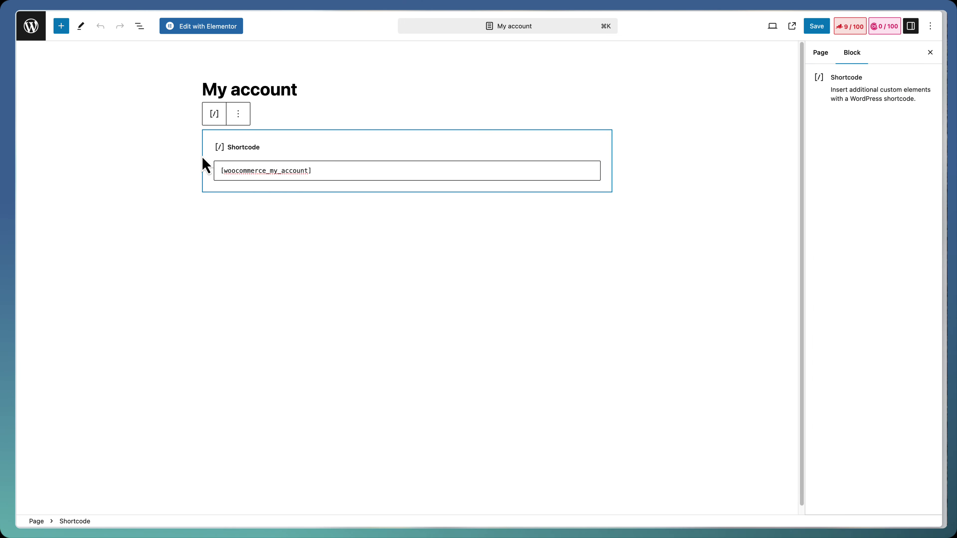
pyautogui.click(145, 151)
pyautogui.rightClick(145, 147)
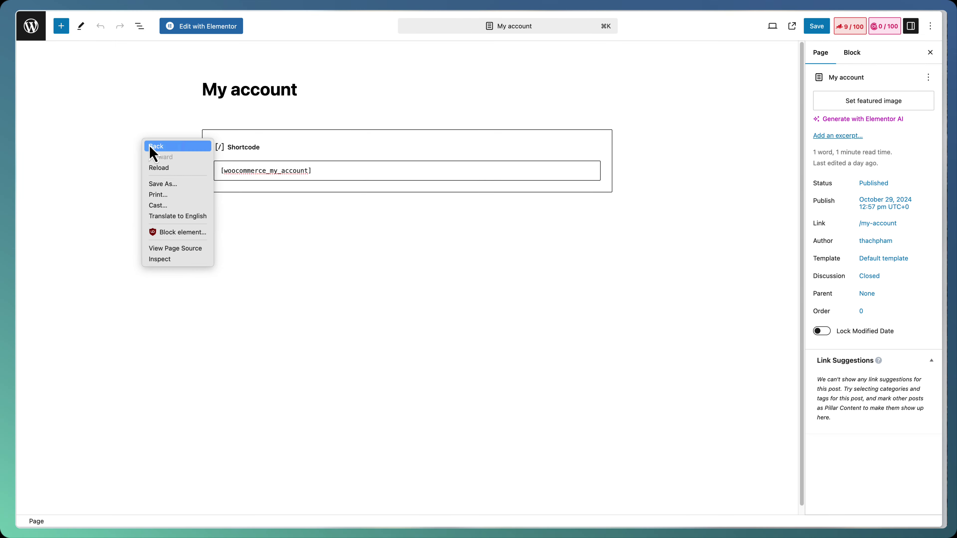
pyautogui.click(151, 150)
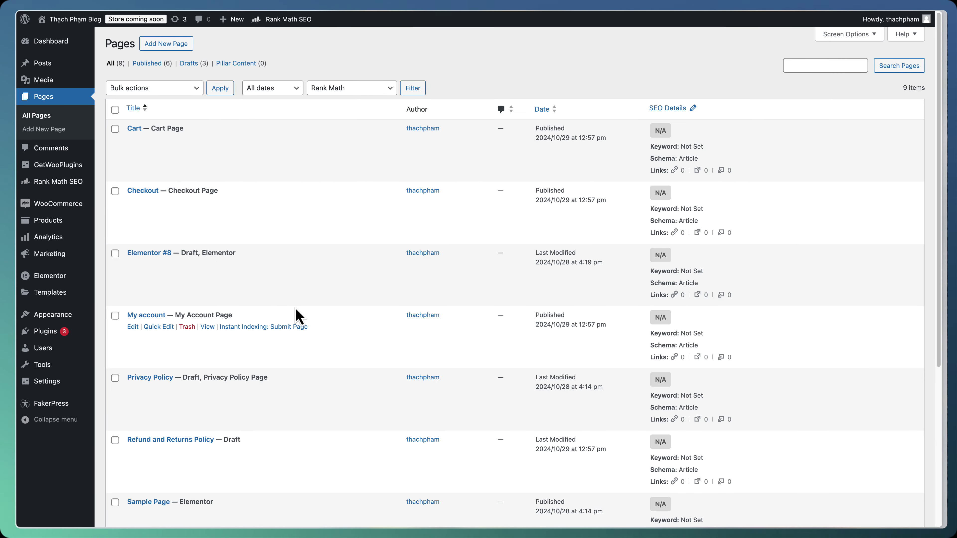
pyautogui.scroll(-3, 286, 332)
pyautogui.scroll(-4, 274, 341)
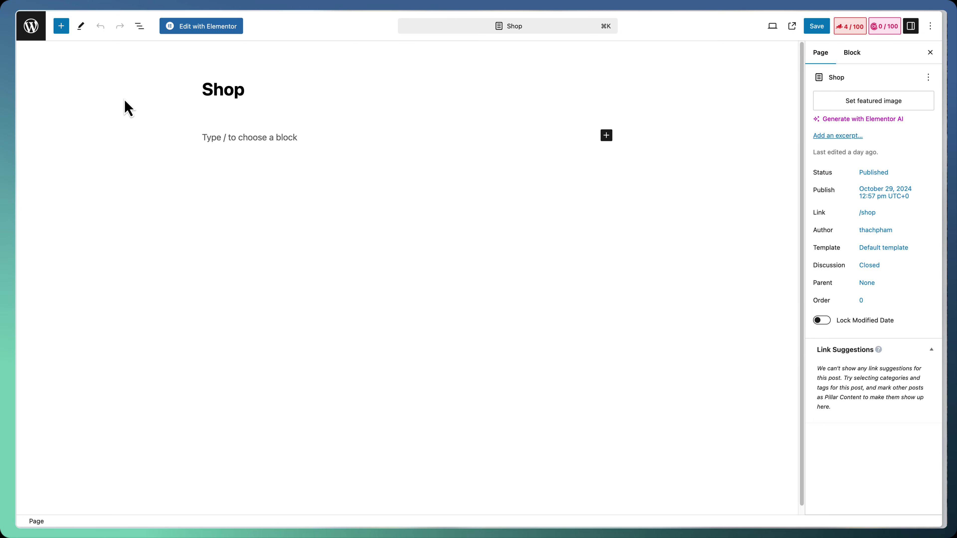
# Go back from the Shop editor to the top of the Pages list showing all 9 pages
pyautogui.rightClick(124, 98)
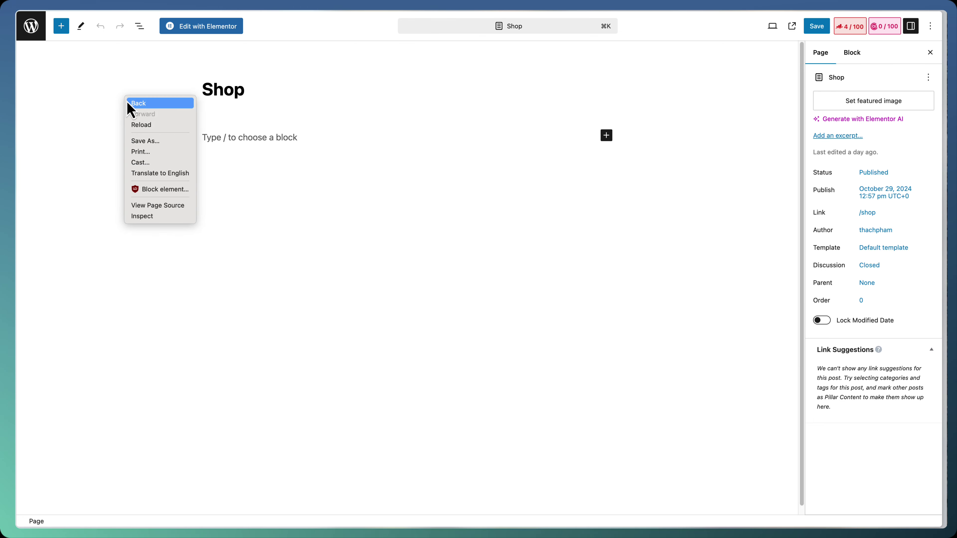
pyautogui.click(128, 102)
pyautogui.scroll(5, 217, 296)
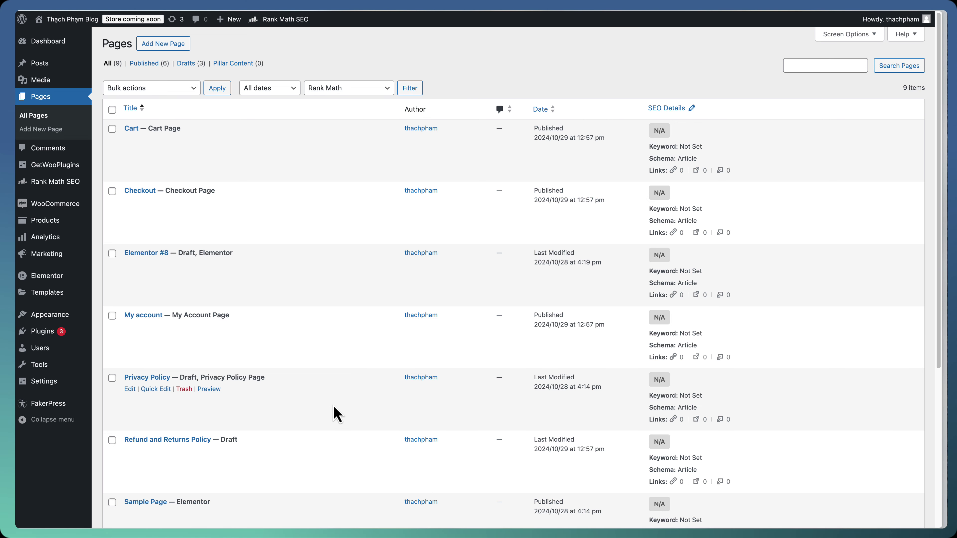
# View the live Shop page listing Điện thoại ABC and Sản phẩm đơn giản
pyautogui.scroll(-5, 337, 413)
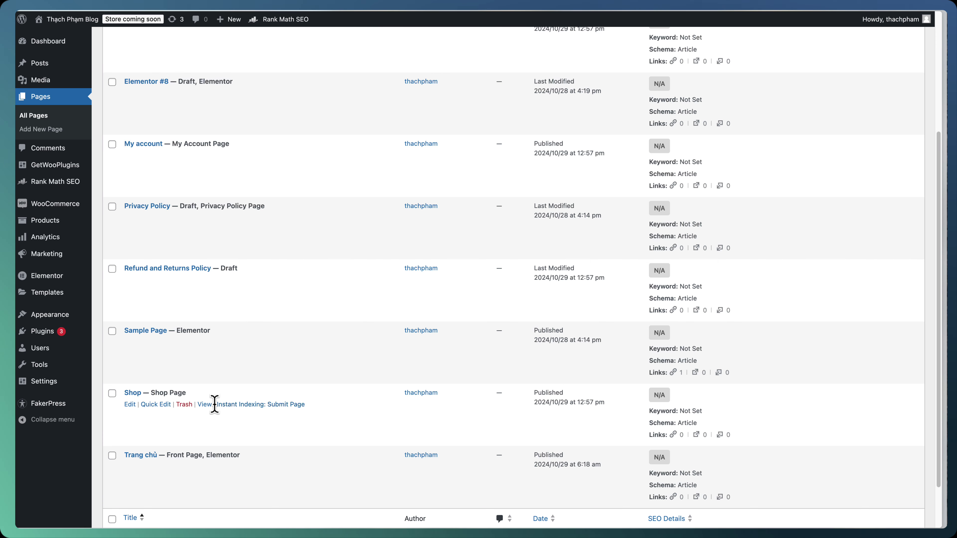
pyautogui.click(206, 406)
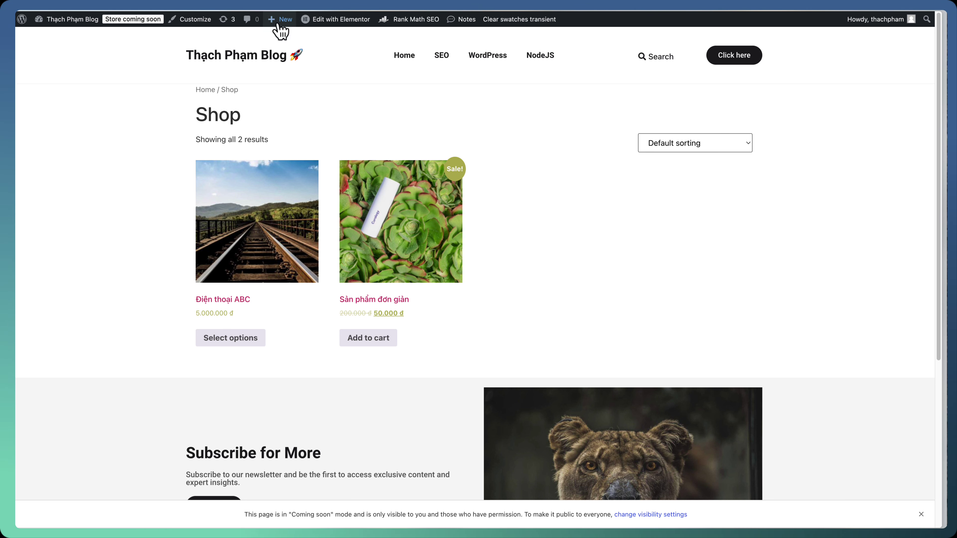
# Create a new page titled 'Gian hàng'
pyautogui.moveTo(278, 23)
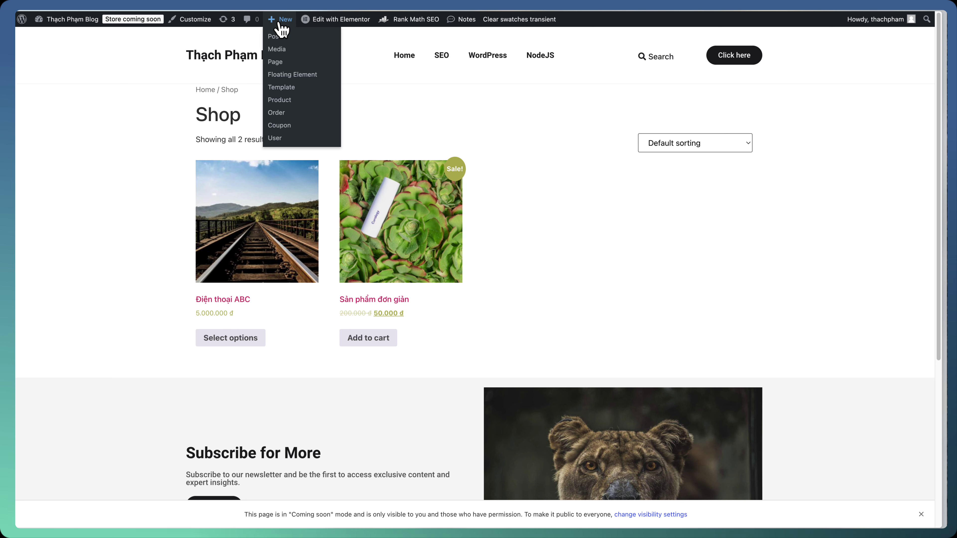
pyautogui.click(293, 64)
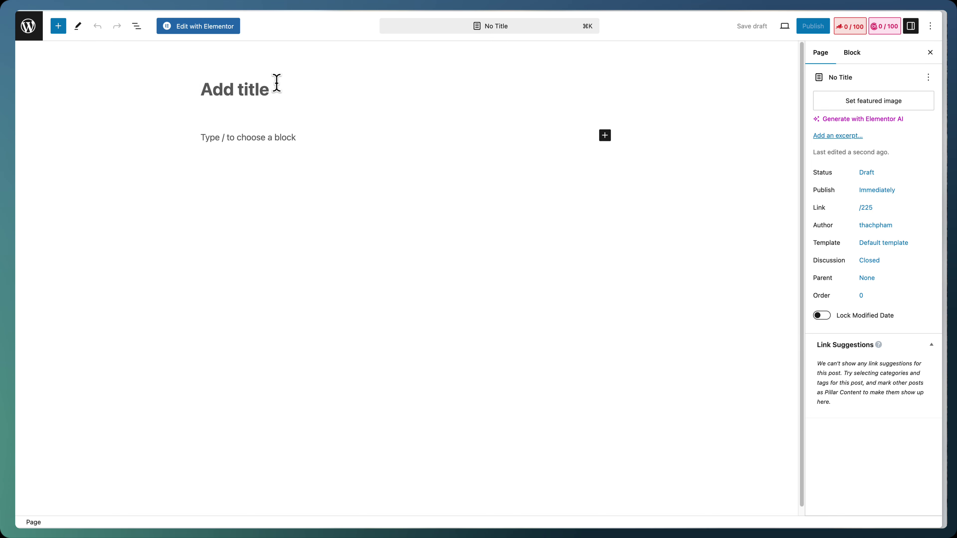
pyautogui.write('Sản pha')
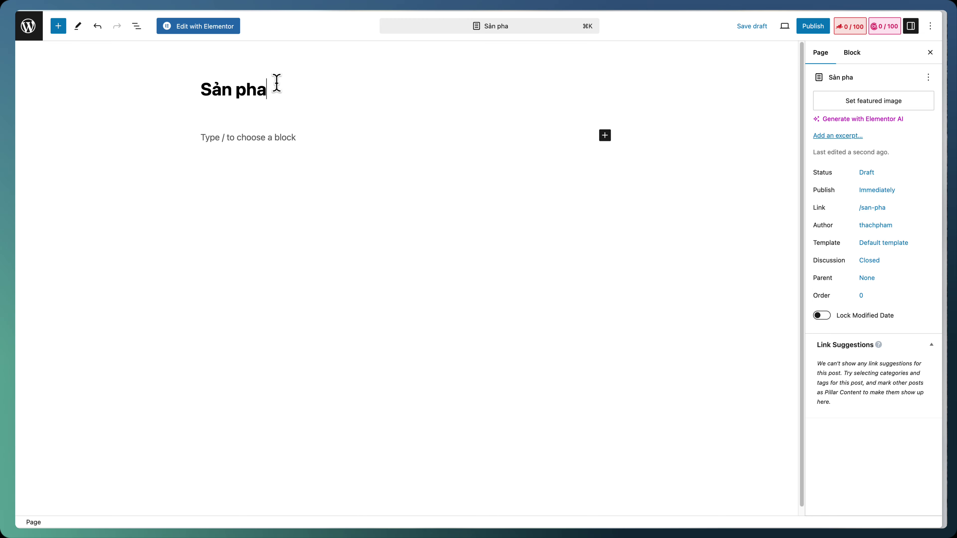
pyautogui.press('super+a')
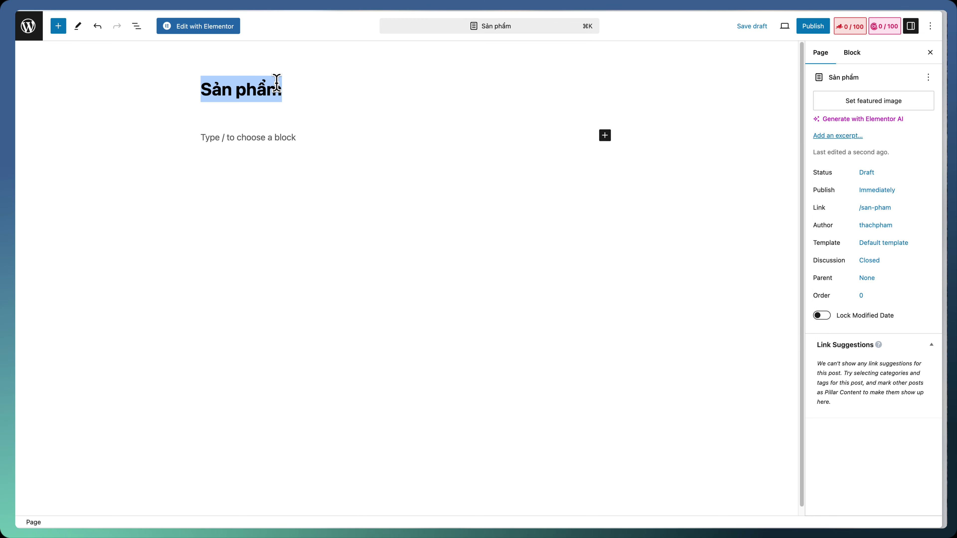
pyautogui.write('Gian hangf')
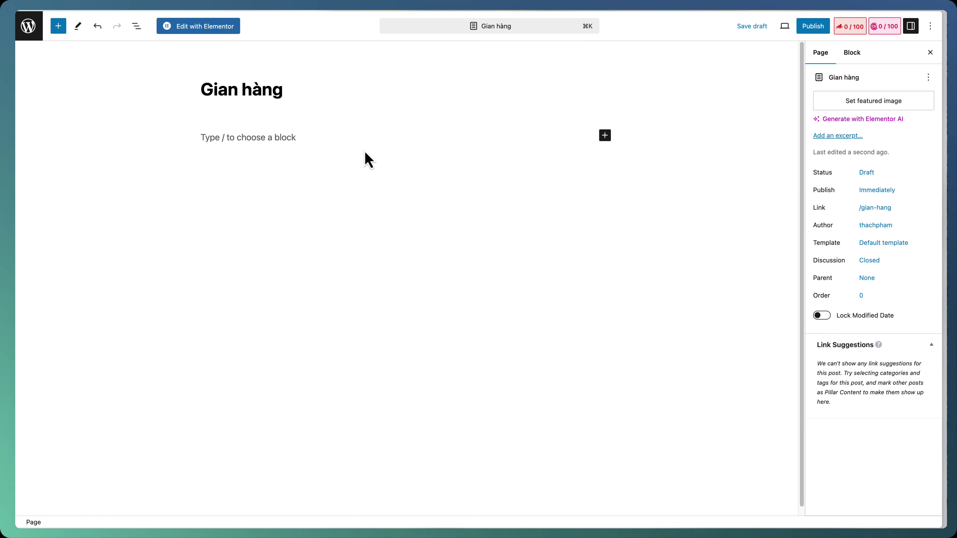
# Apply the Elementor Full Width template, publish the page, and open it in Elementor
pyautogui.click(885, 244)
pyautogui.click(866, 327)
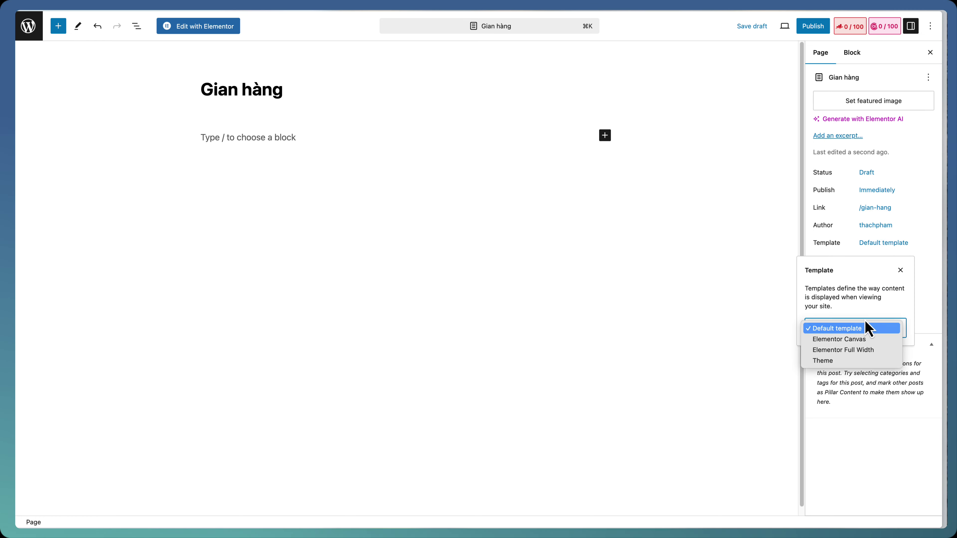
pyautogui.click(868, 351)
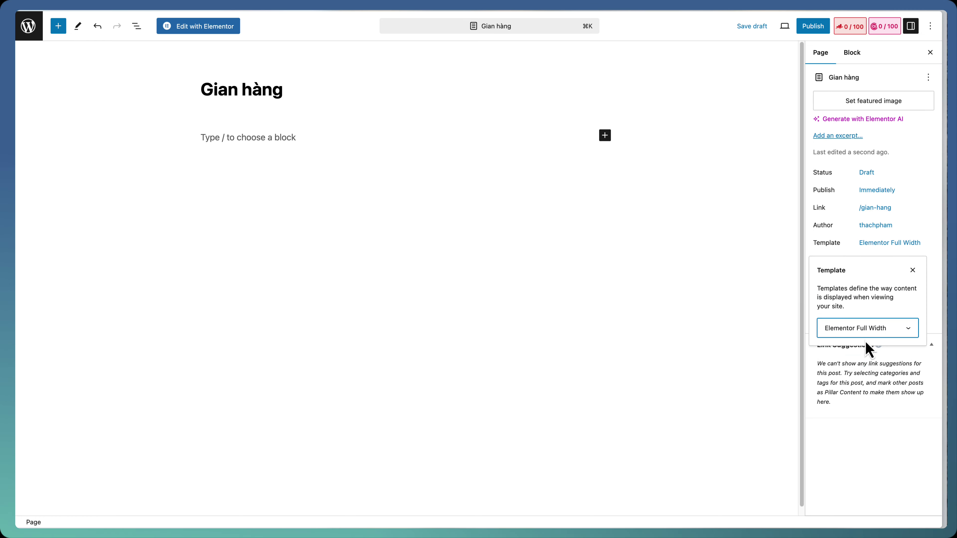
pyautogui.click(816, 28)
pyautogui.click(820, 28)
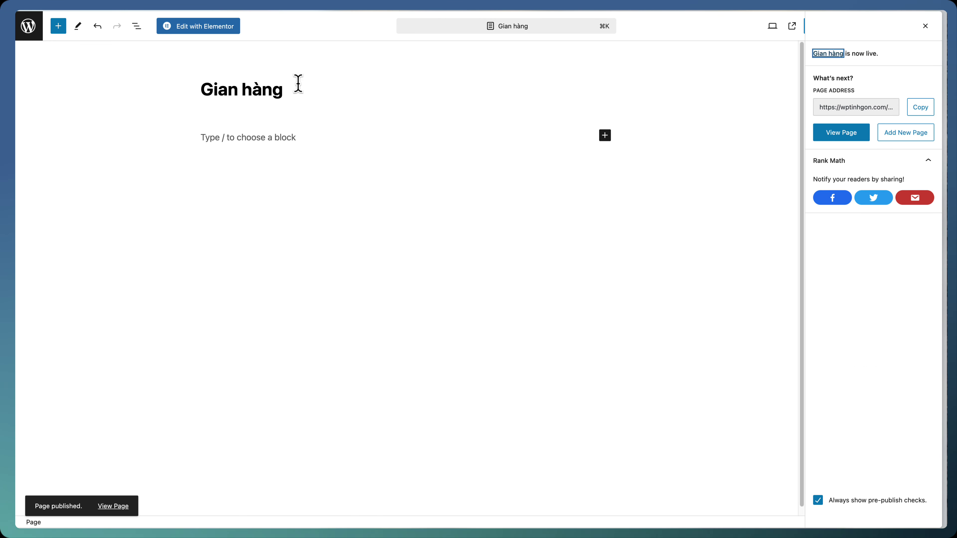
pyautogui.click(221, 28)
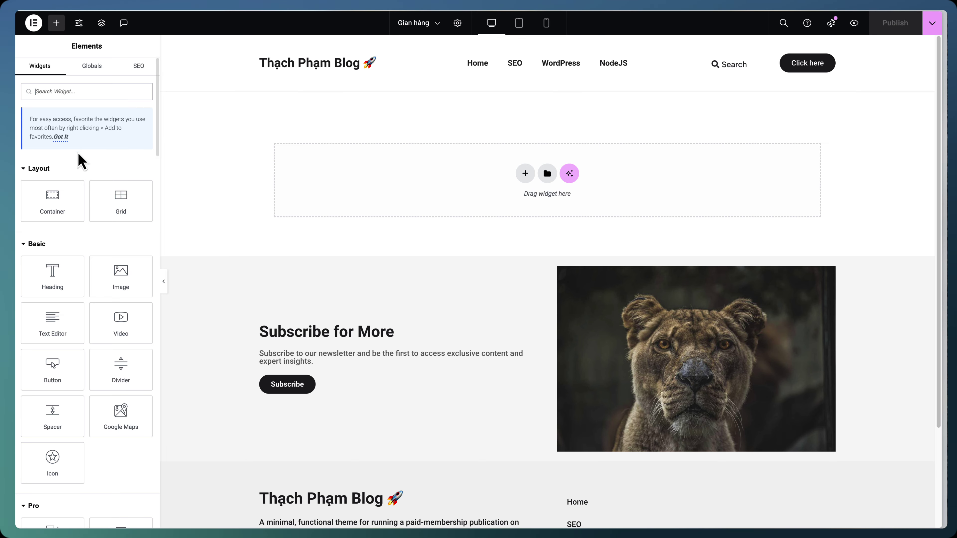
# Add a row-direction container at the top and nest a 20%-wide container inside it
pyautogui.moveTo(57, 190); pyautogui.dragTo(312, 169)
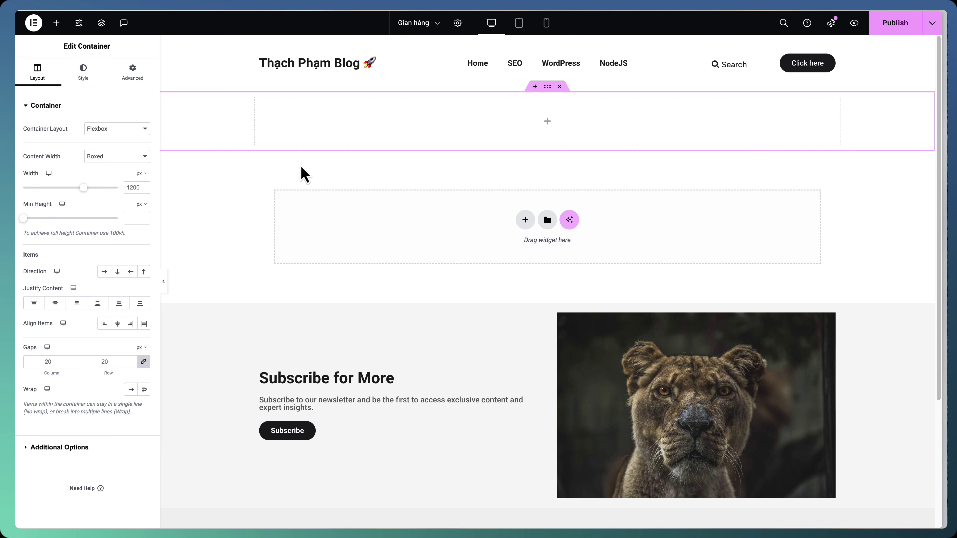
pyautogui.click(104, 272)
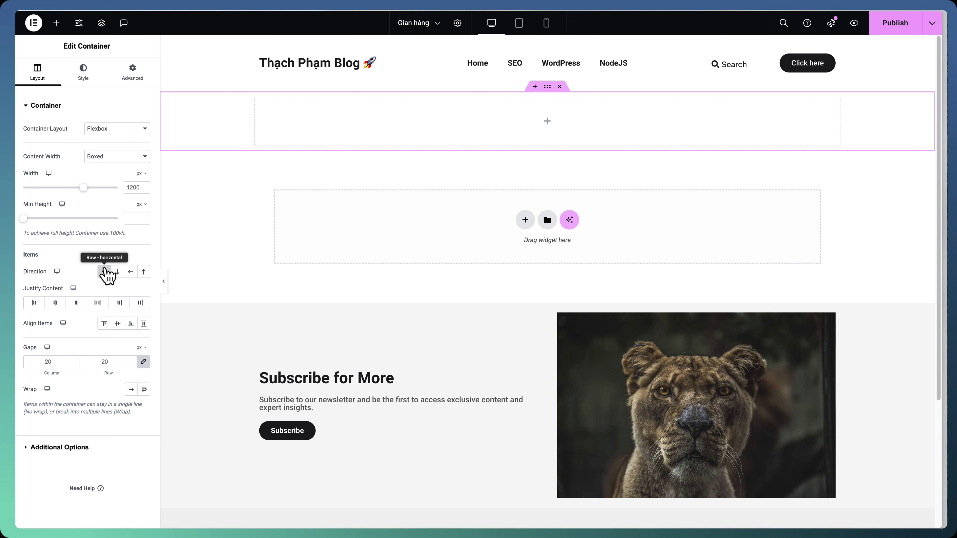
pyautogui.click(57, 23)
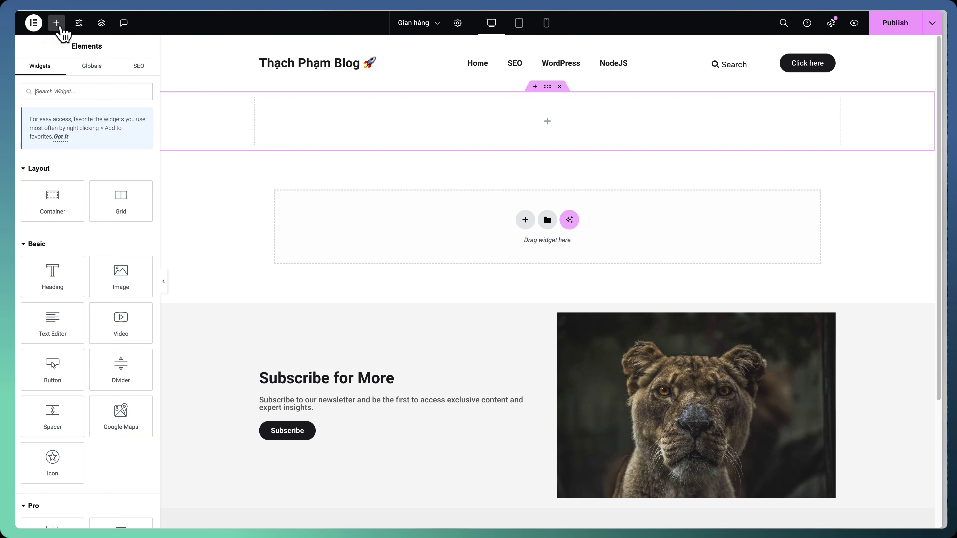
pyautogui.moveTo(61, 199); pyautogui.dragTo(318, 137)
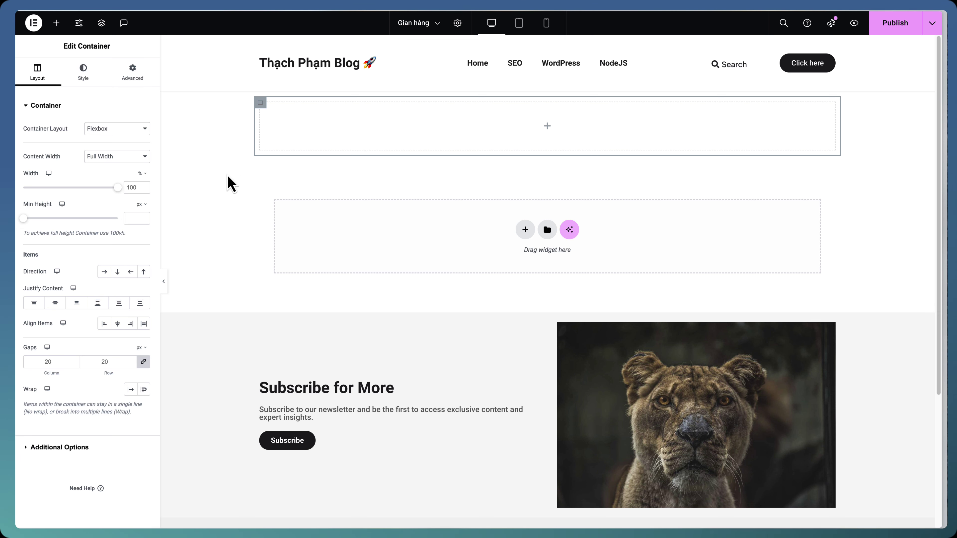
pyautogui.click(128, 188)
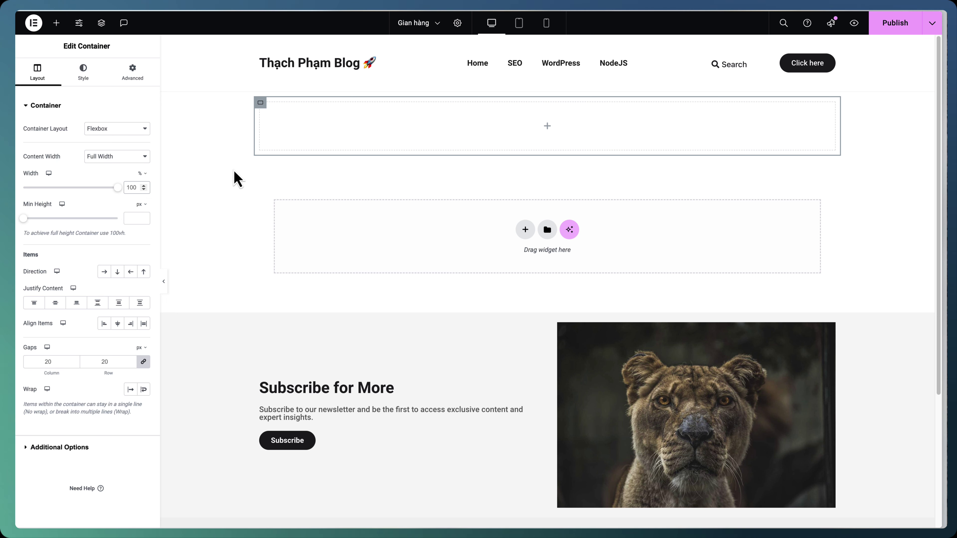
pyautogui.hotkey('ctrl', 'a')
pyautogui.write('30')
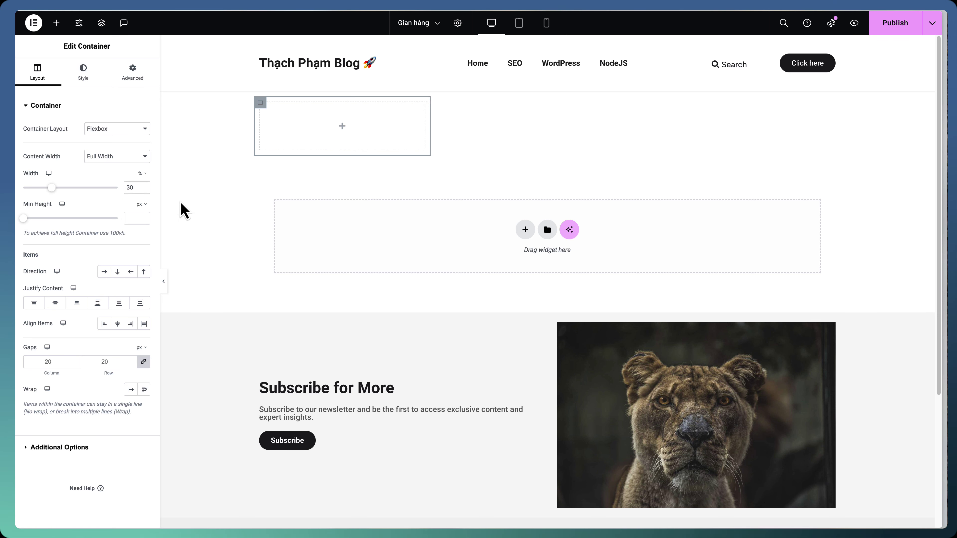
pyautogui.write('20')
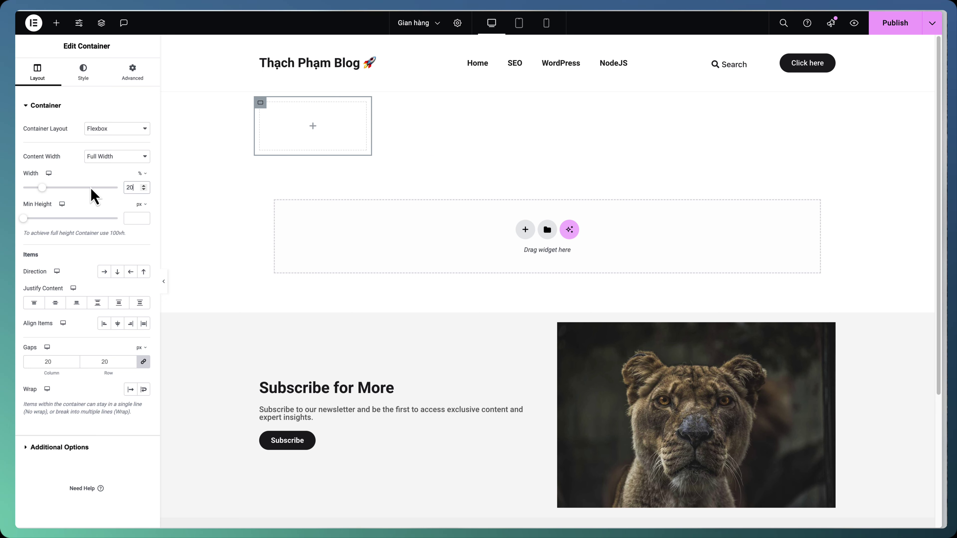
pyautogui.click(241, 175)
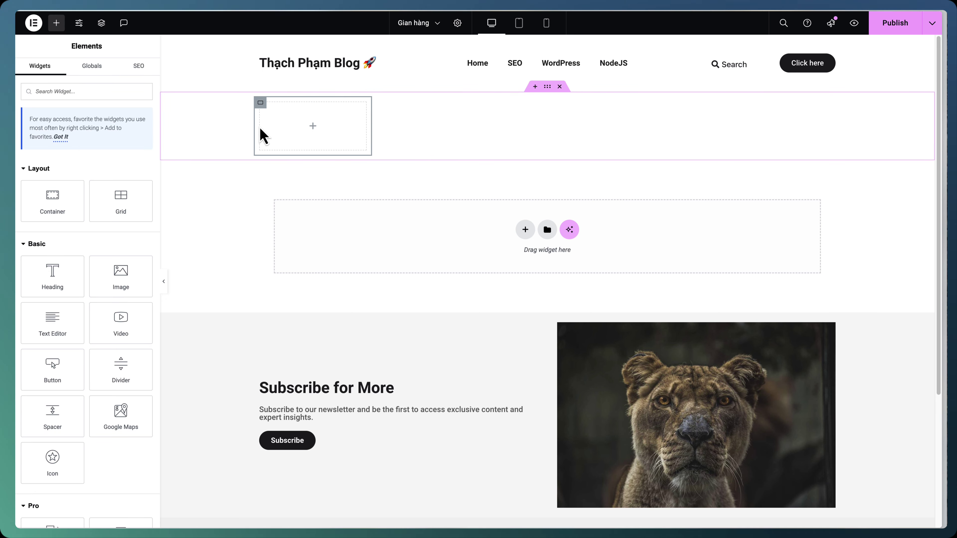
# Duplicate the narrow container and set the copy's width to 80%
pyautogui.click(261, 103)
pyautogui.rightClick(262, 103)
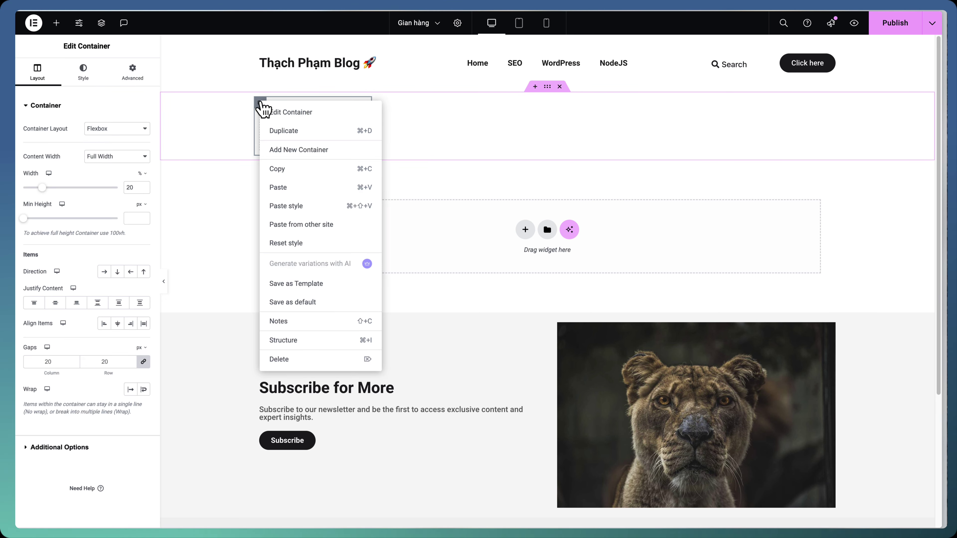
pyautogui.click(303, 140)
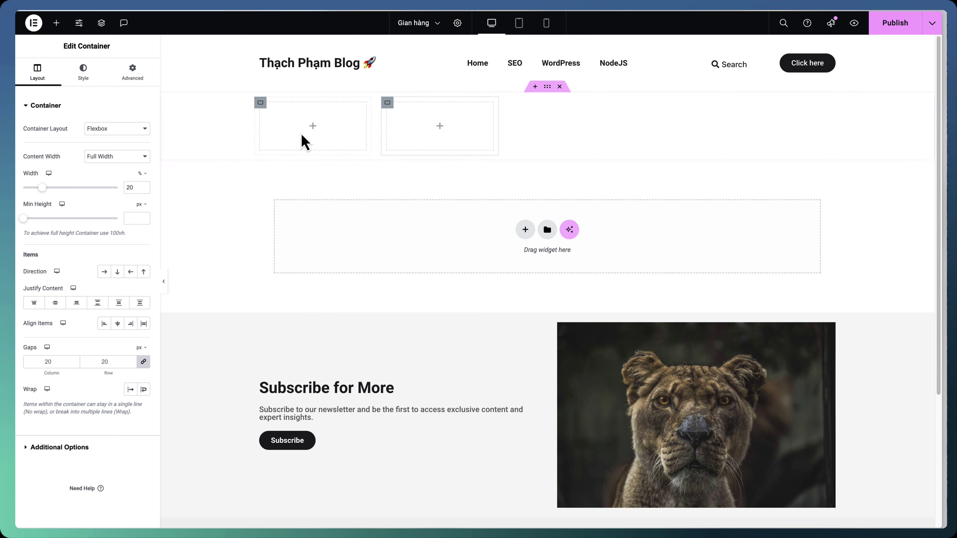
pyautogui.doubleClick(131, 187)
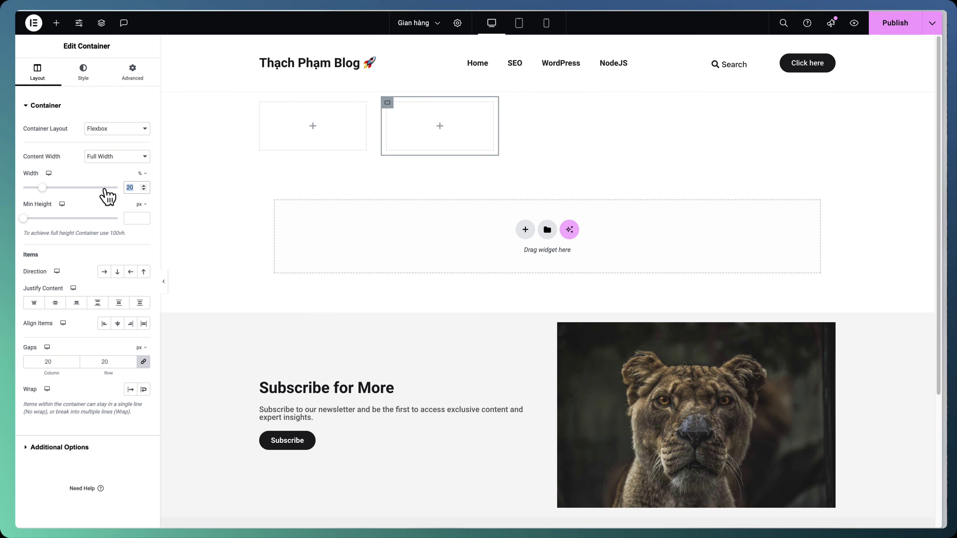
pyautogui.write('80')
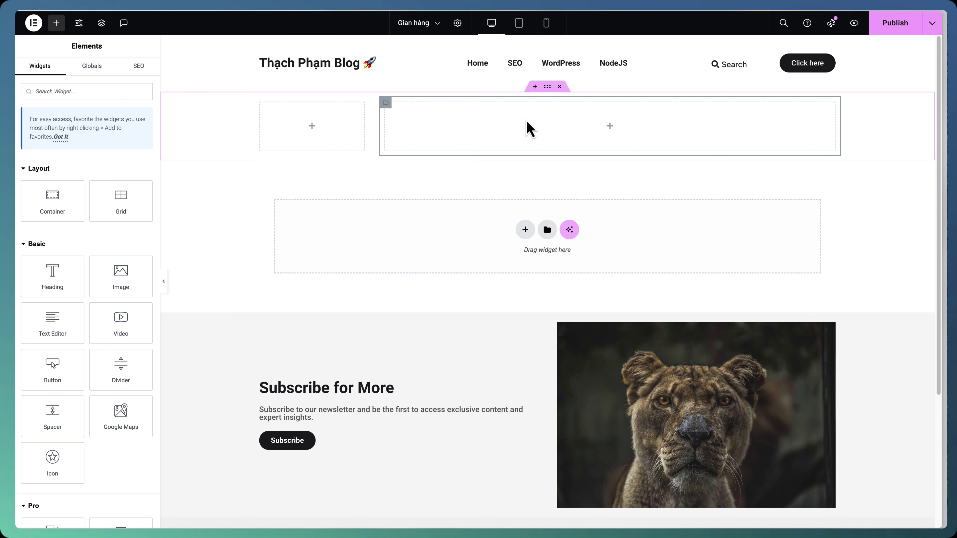
# Search widgets for 'loop gr', drop a Loop Grid into the 80% column, and choose Products
pyautogui.click(125, 93)
pyautogui.write('loop grid')
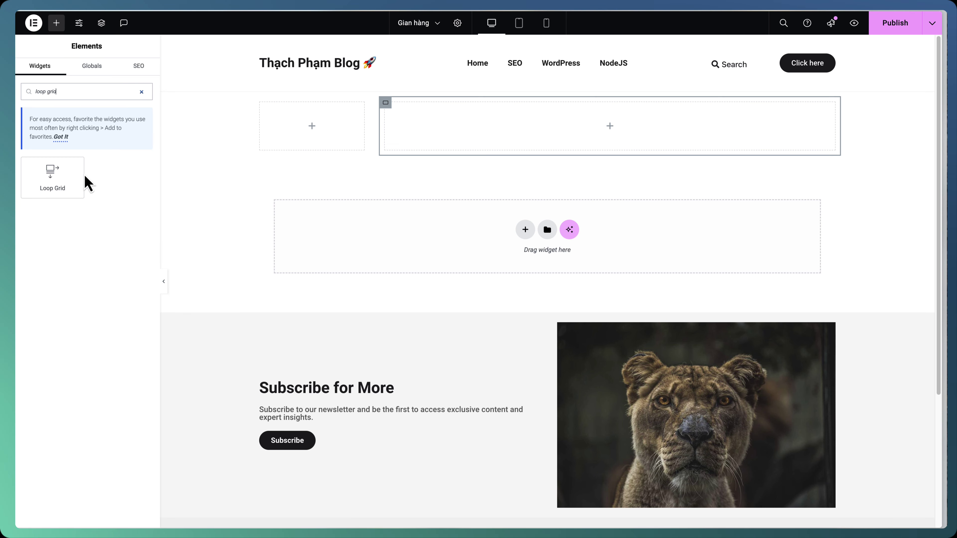
pyautogui.moveTo(89, 183); pyautogui.dragTo(614, 128)
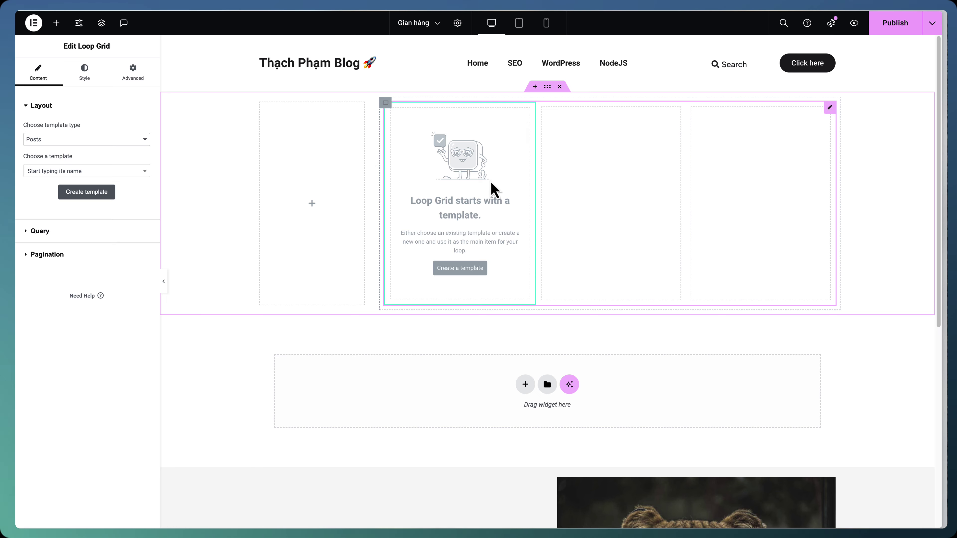
pyautogui.click(81, 142)
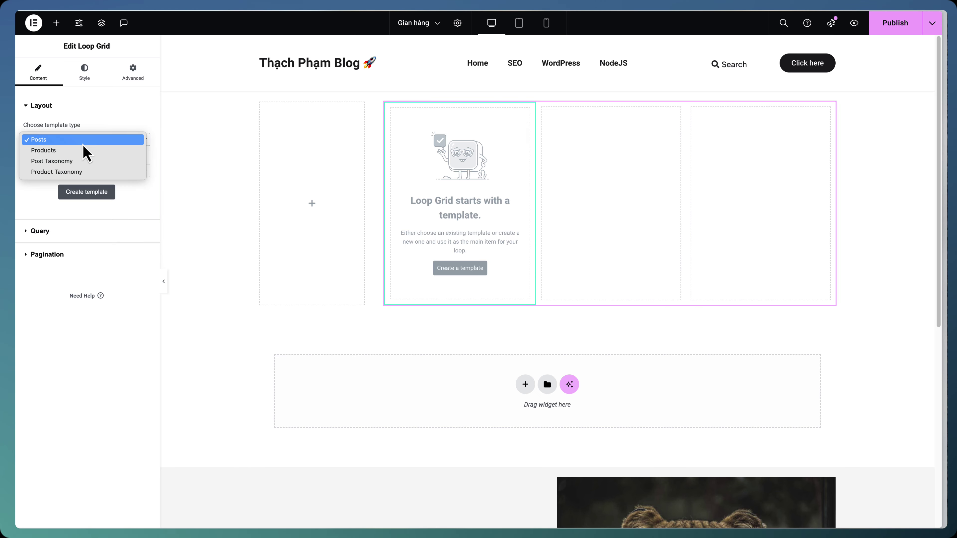
pyautogui.click(79, 150)
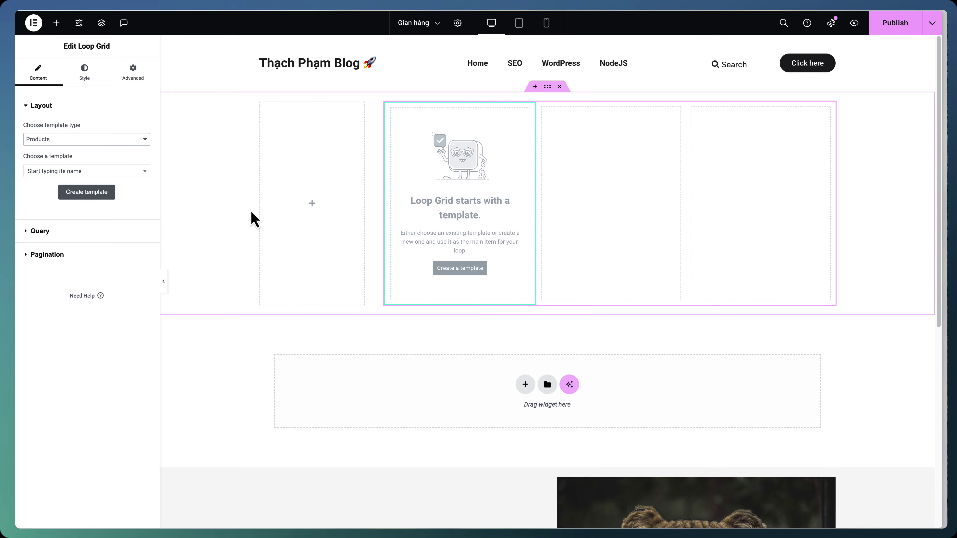
pyautogui.click(457, 271)
# Save the page, then drop a Featured Image widget into the empty loop item card
pyautogui.click(549, 298)
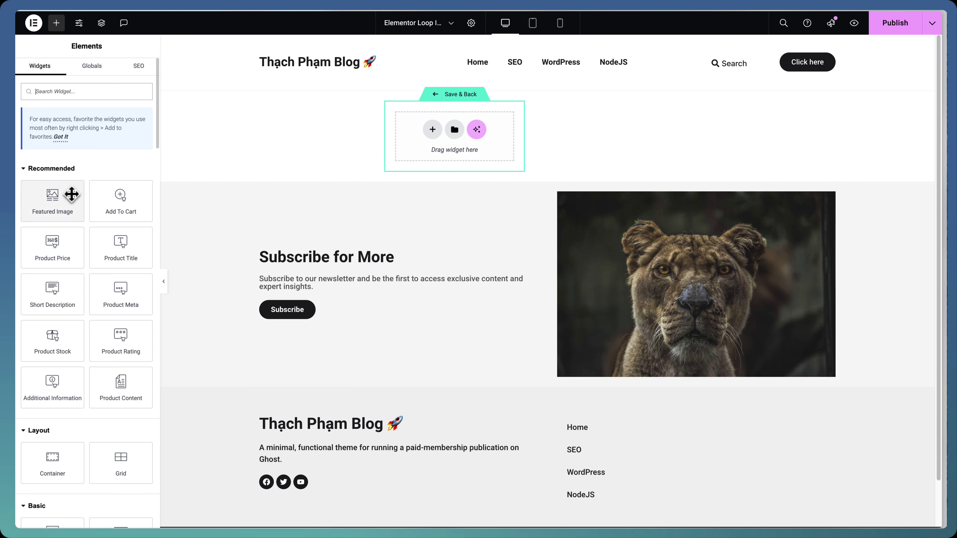
pyautogui.moveTo(70, 192); pyautogui.dragTo(464, 132)
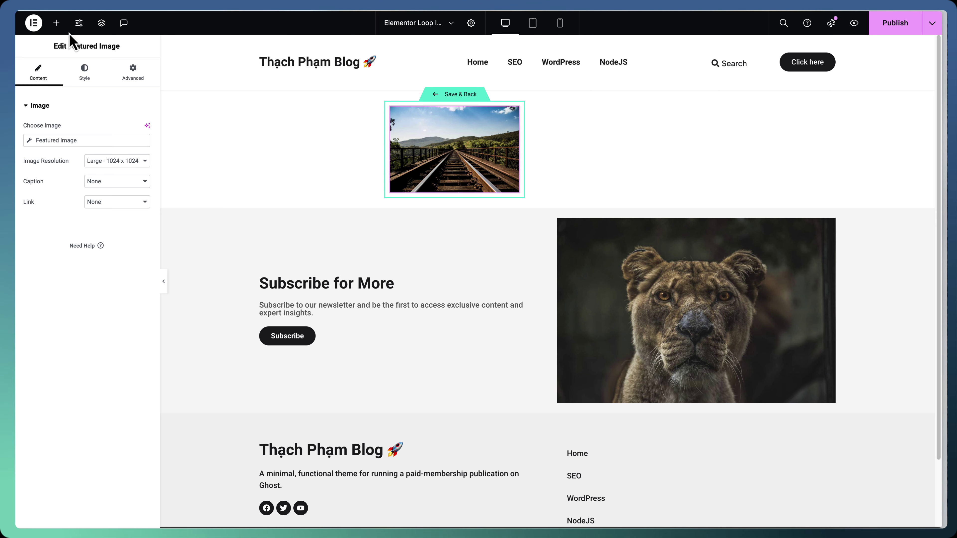
pyautogui.click(57, 23)
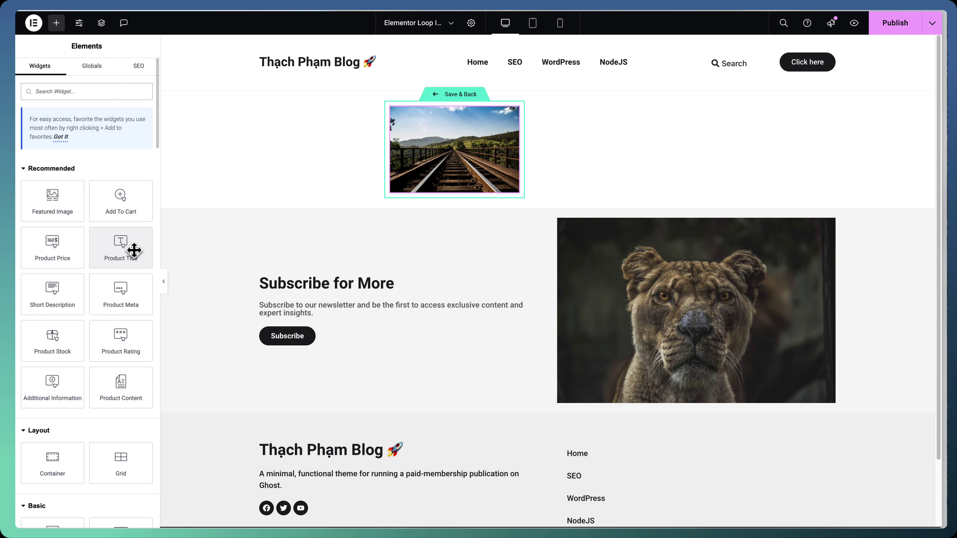
# Add a Product Title below the image as a span tag with 20 px font size
pyautogui.moveTo(134, 250); pyautogui.dragTo(449, 167)
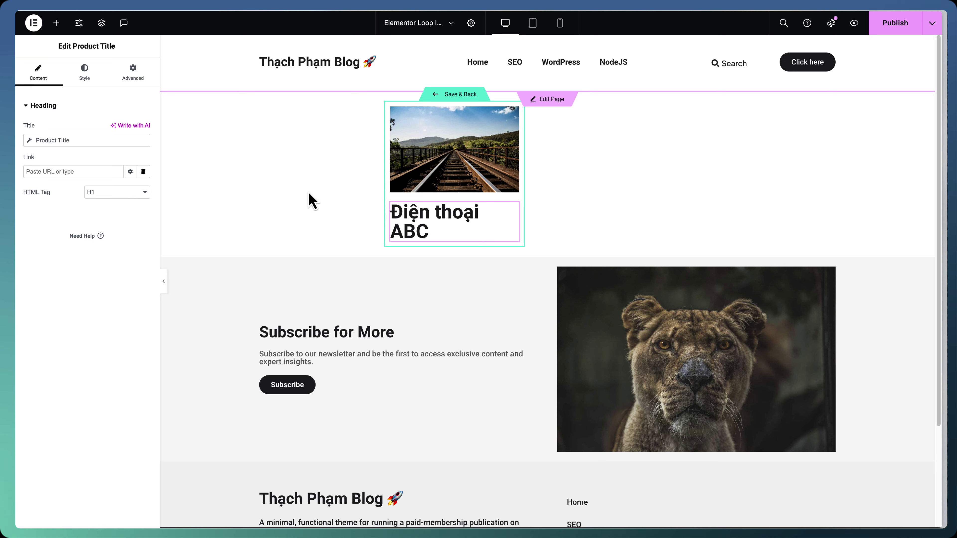
pyautogui.click(114, 192)
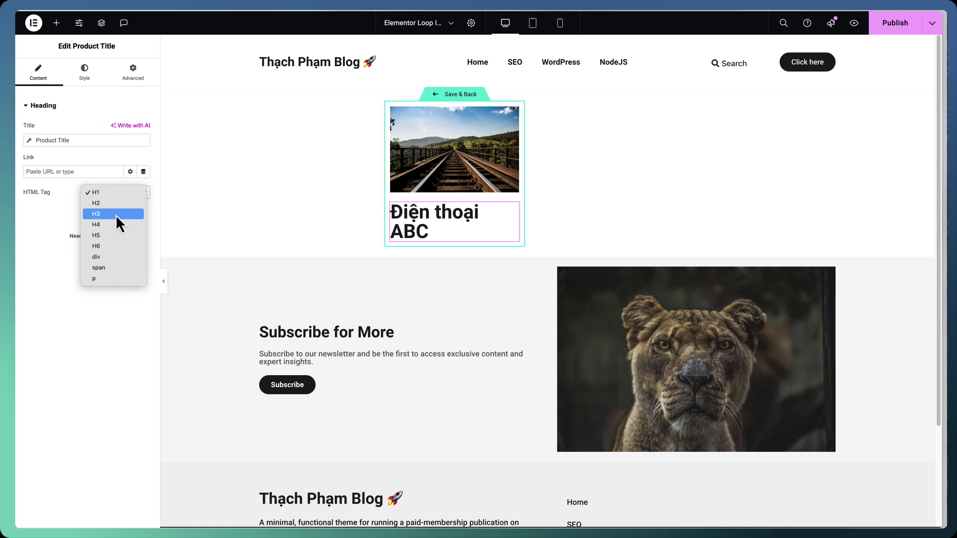
pyautogui.click(113, 268)
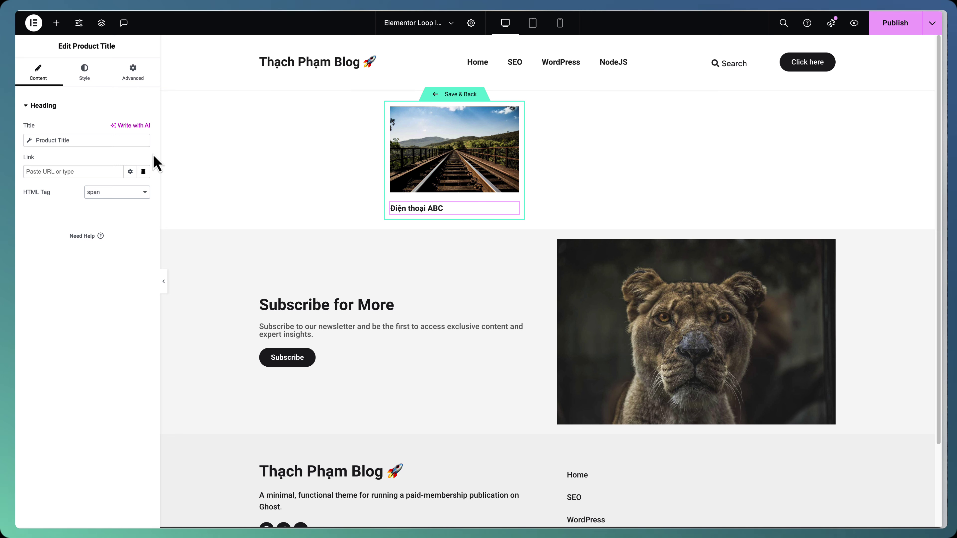
pyautogui.click(85, 77)
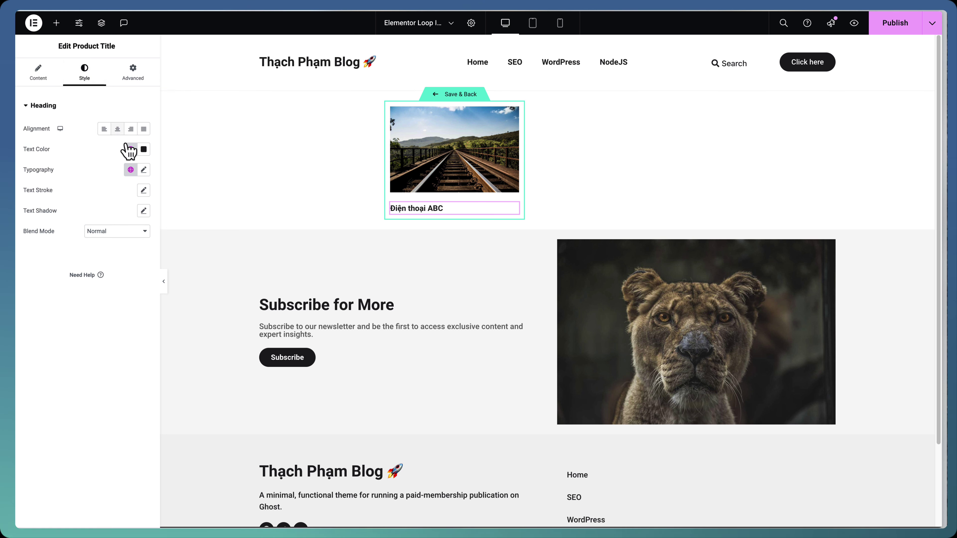
pyautogui.click(144, 170)
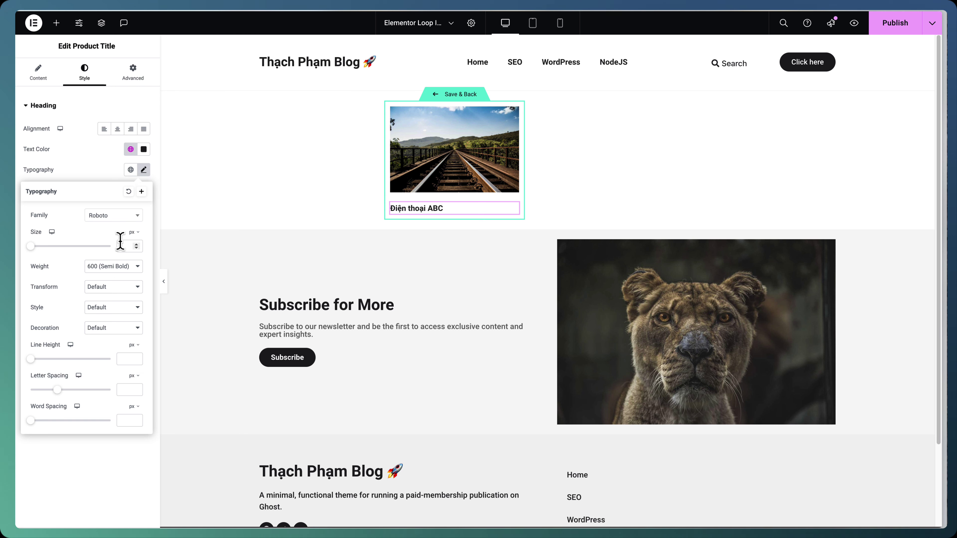
pyautogui.click(129, 245)
pyautogui.write('20')
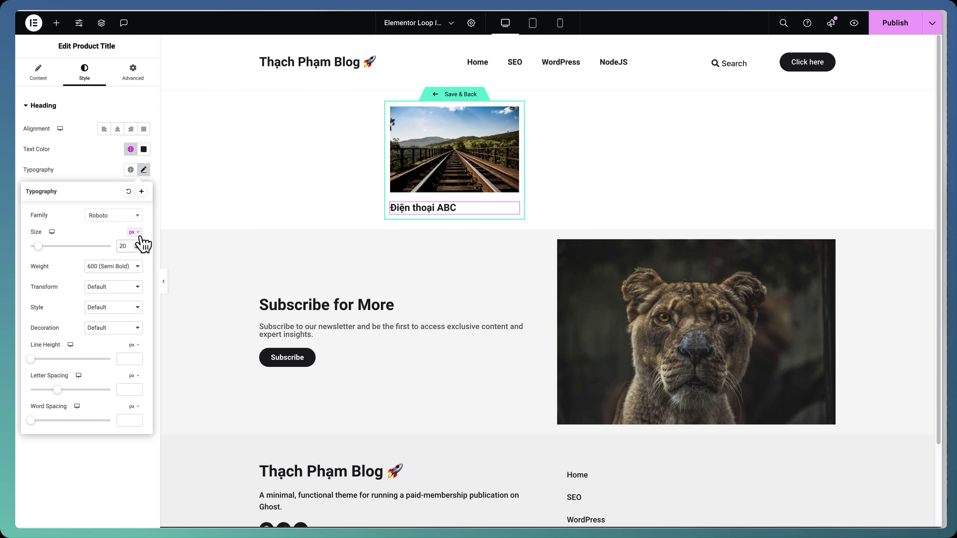
pyautogui.click(255, 215)
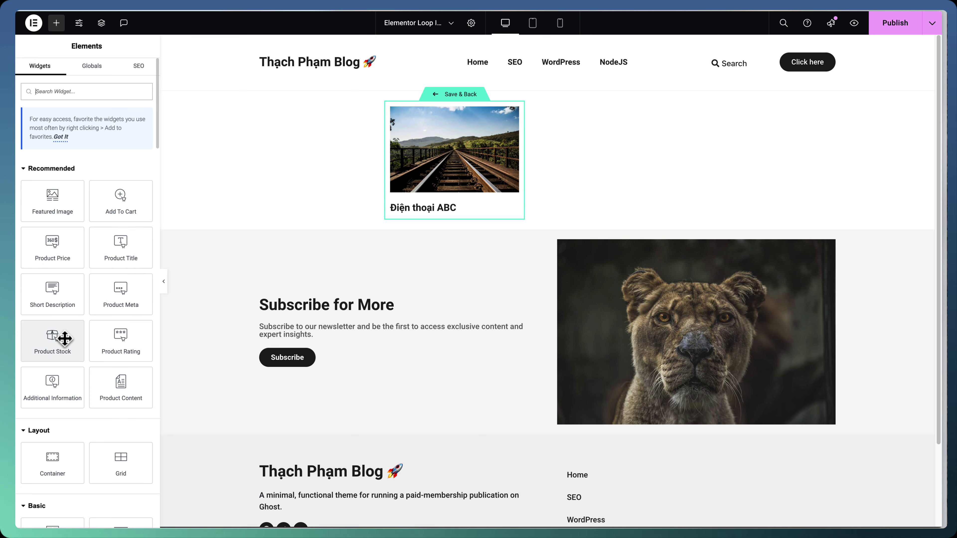
# Add a Product Stock widget under the title, then a Product Rating widget beneath it
pyautogui.moveTo(64, 338)
pyautogui.mouseDown()
pyautogui.moveTo(47, 340)
pyautogui.moveTo(452, 188)
pyautogui.moveTo(471, 214)
pyautogui.mouseUp()
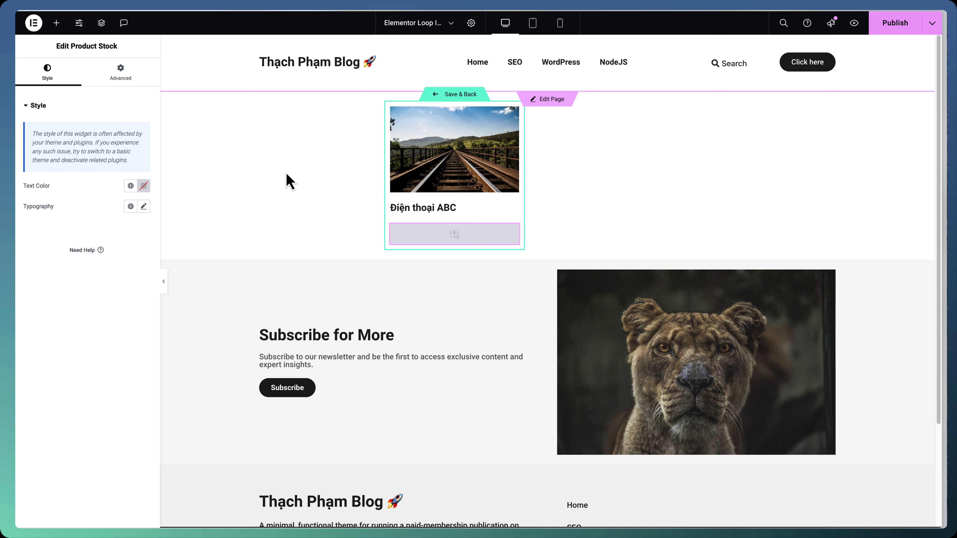
pyautogui.click(56, 23)
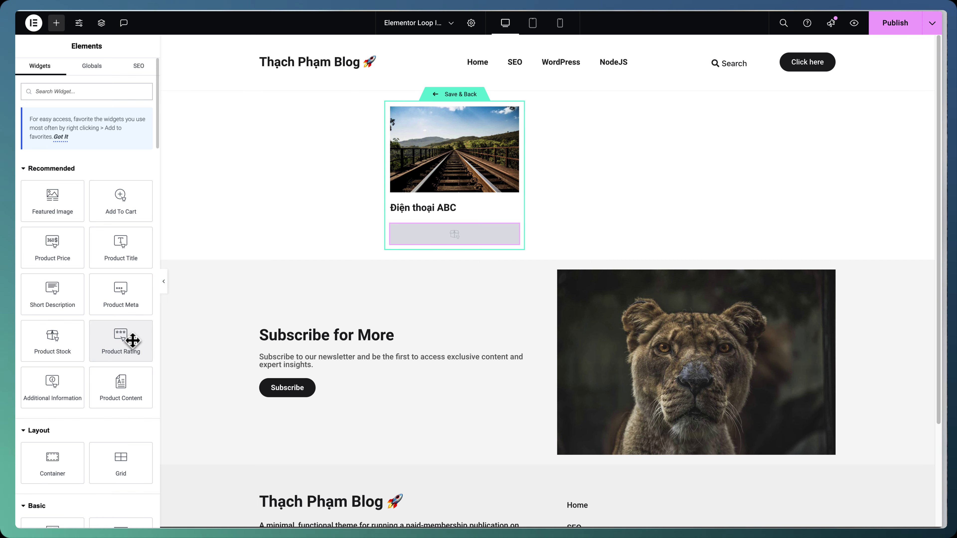
pyautogui.moveTo(132, 340); pyautogui.dragTo(445, 242)
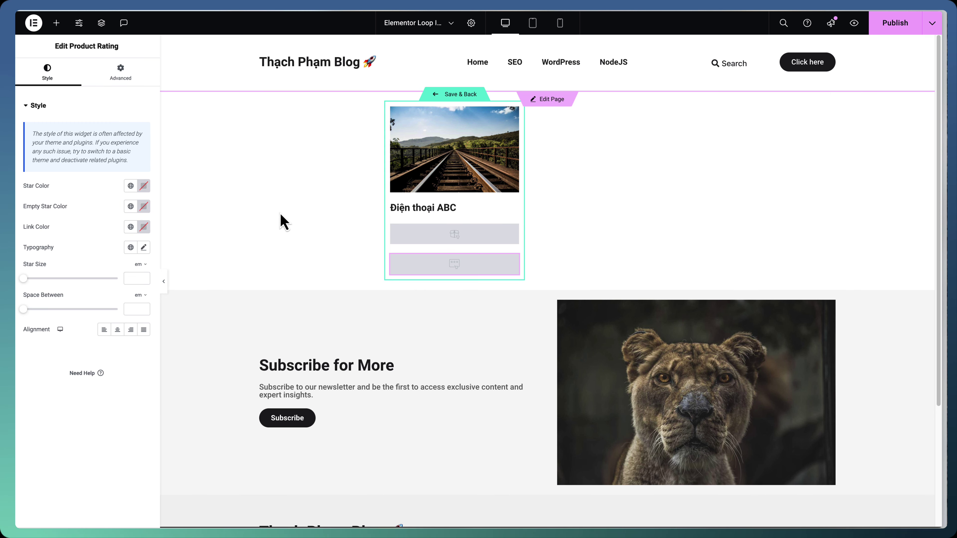
pyautogui.click(118, 77)
pyautogui.click(70, 80)
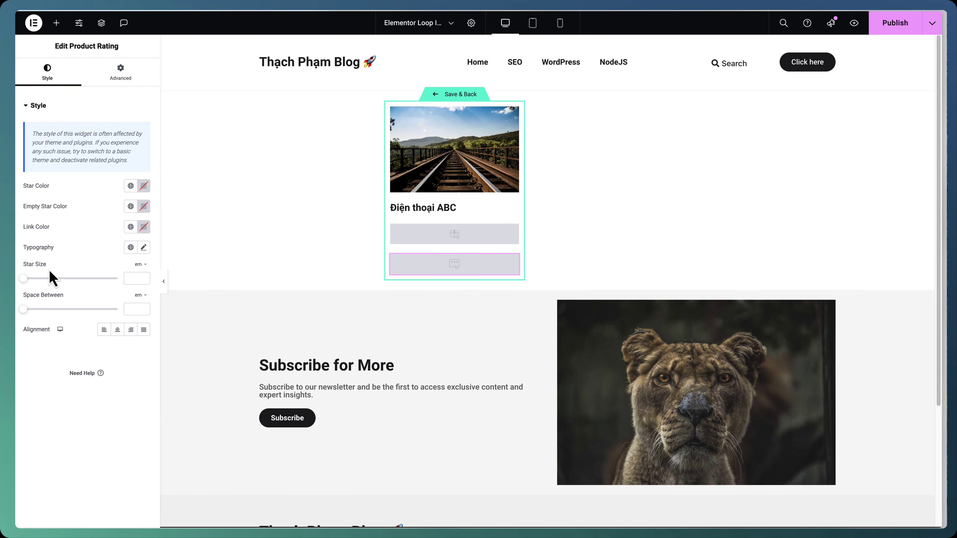
pyautogui.click(56, 23)
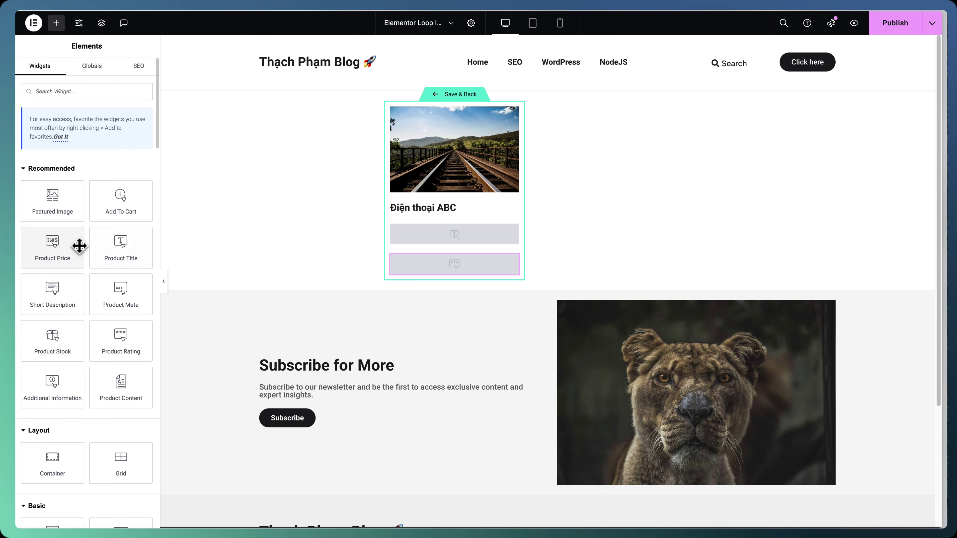
# Add a Product Price widget showing 5.000.000 ₫ under the rating and centre-align it
pyautogui.moveTo(64, 248); pyautogui.dragTo(455, 269)
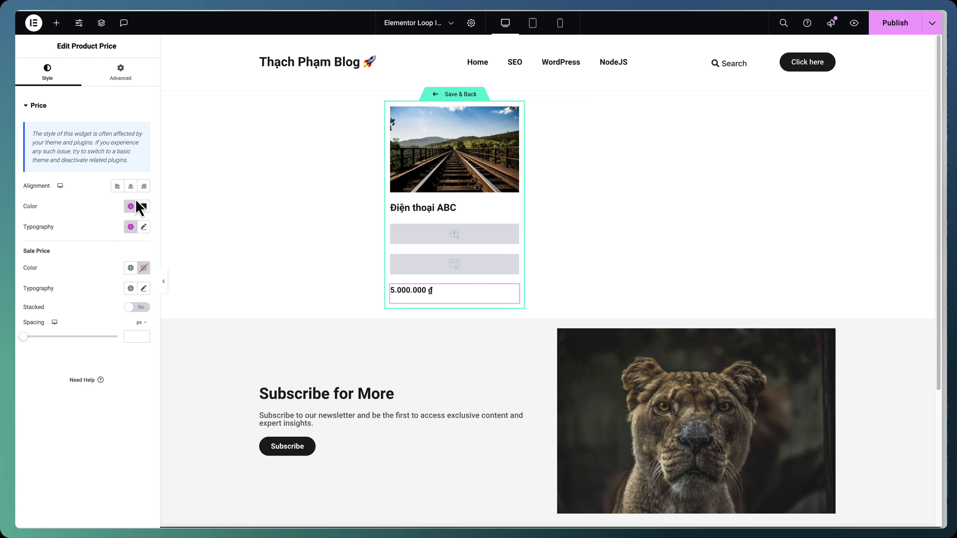
pyautogui.click(130, 186)
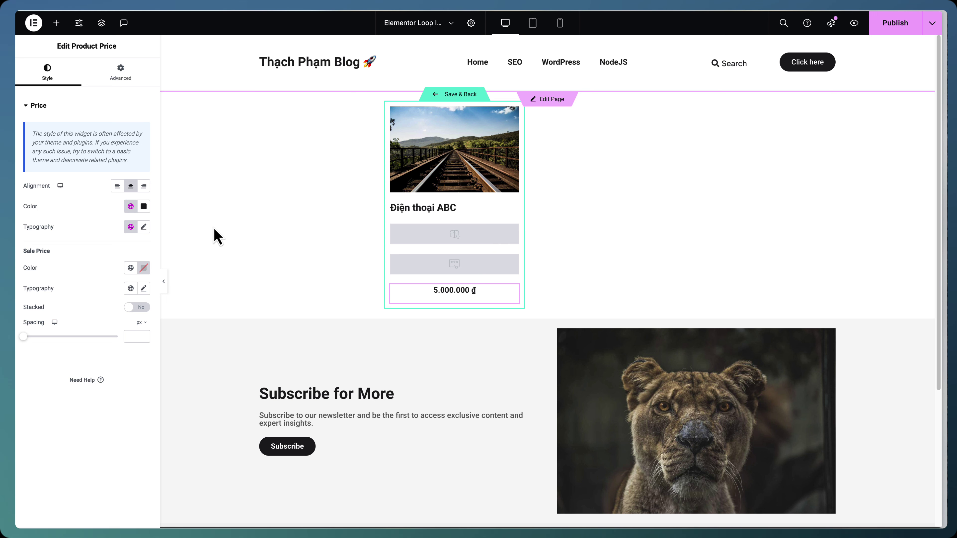
pyautogui.click(57, 23)
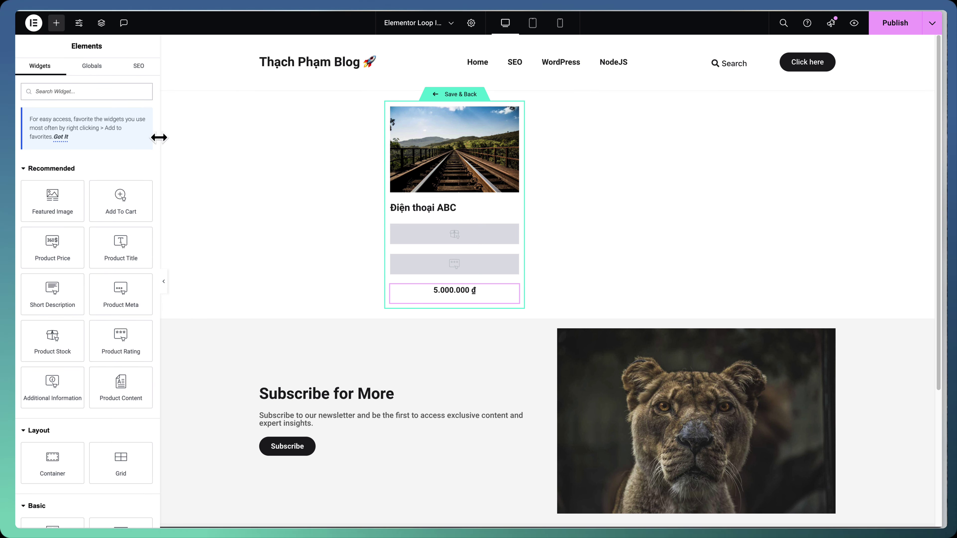
# Add a centred Add To Cart button below the price with Accent background and Light grey text
pyautogui.moveTo(126, 186); pyautogui.dragTo(474, 302)
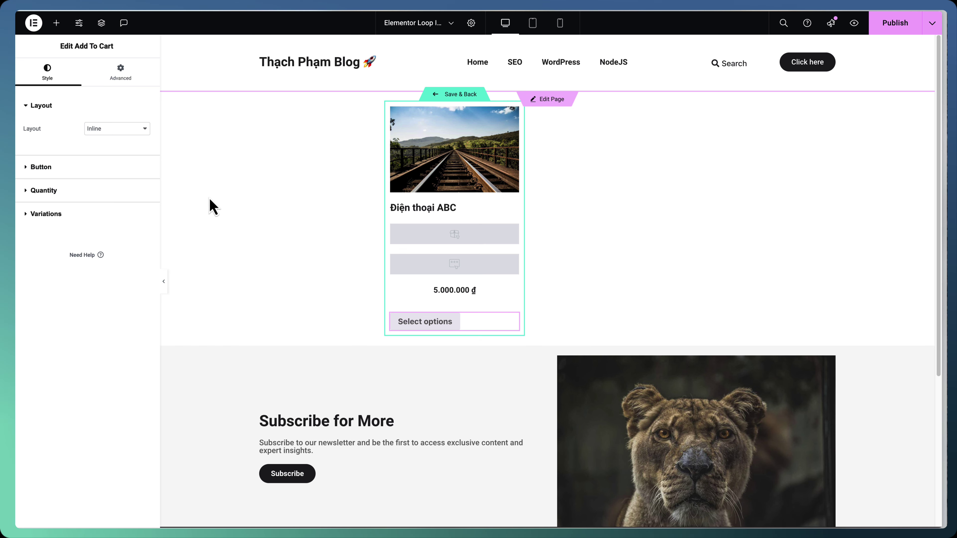
pyautogui.click(99, 168)
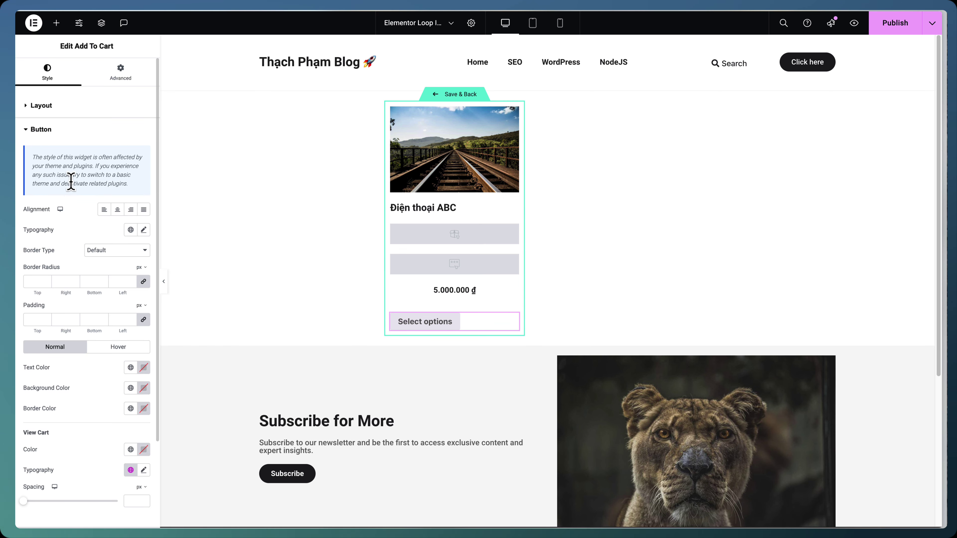
pyautogui.click(117, 209)
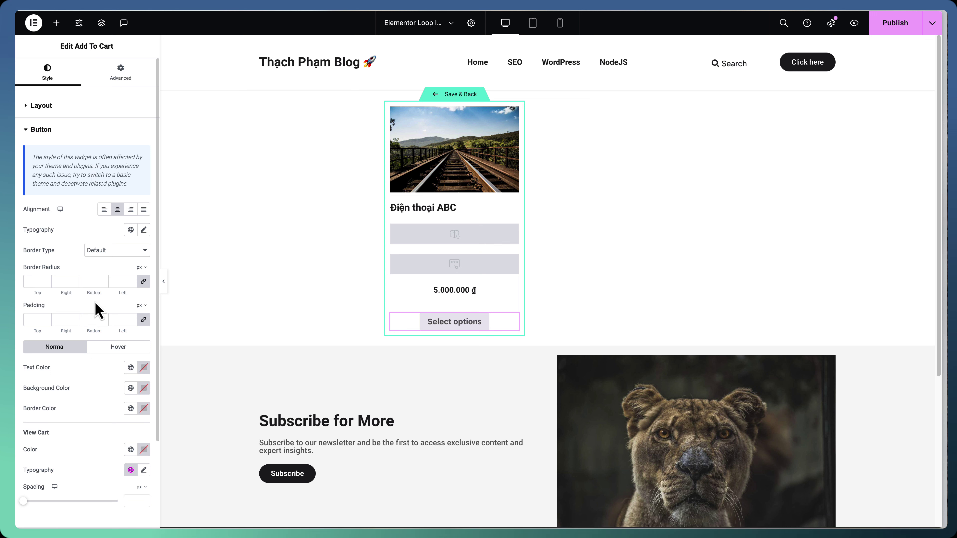
pyautogui.click(130, 388)
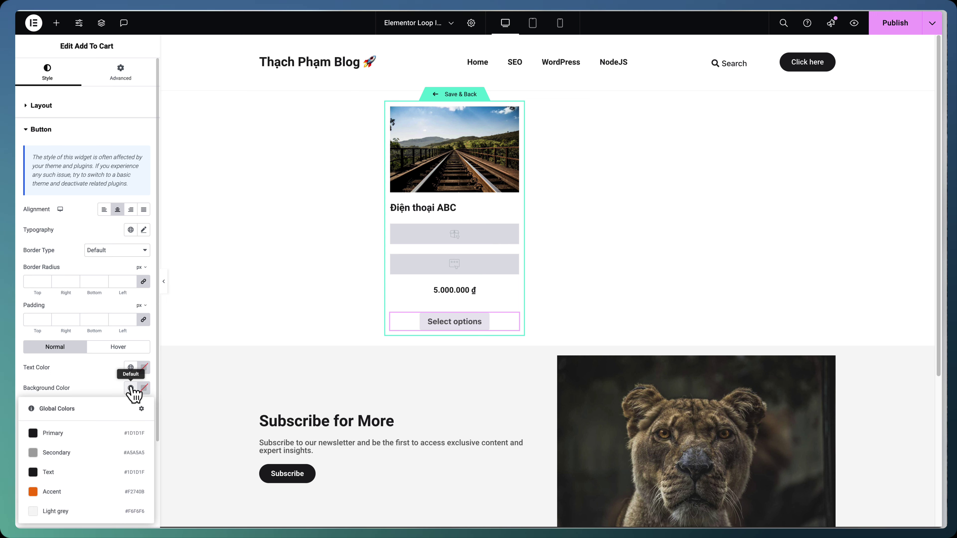
pyautogui.click(95, 491)
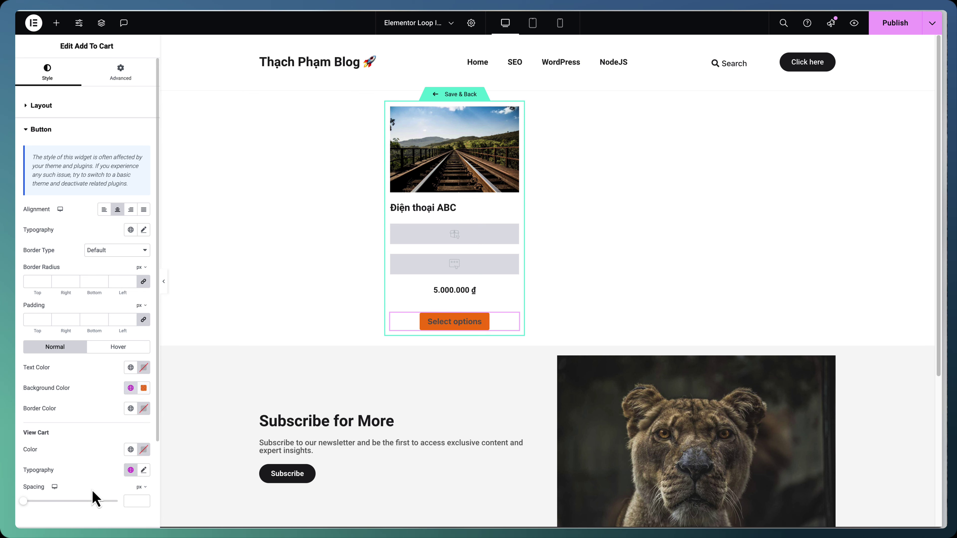
pyautogui.click(130, 367)
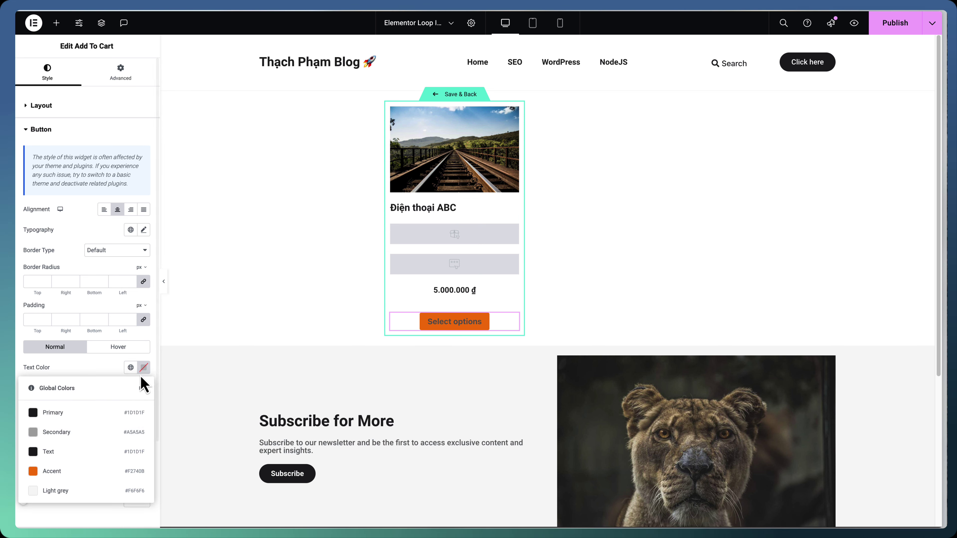
pyautogui.click(87, 501)
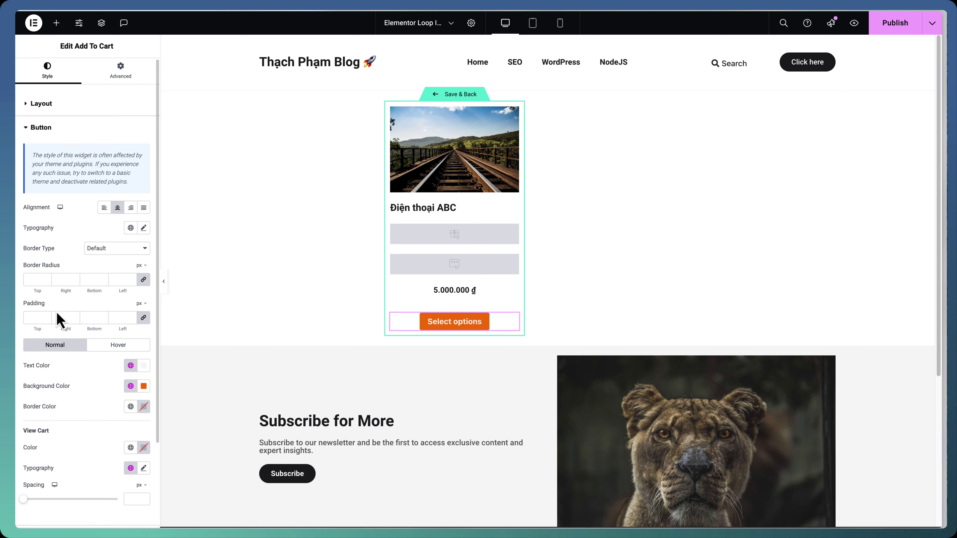
# Hide the quantity selector on the cart button and save the loop template back to the page
pyautogui.scroll(-4, 58, 320)
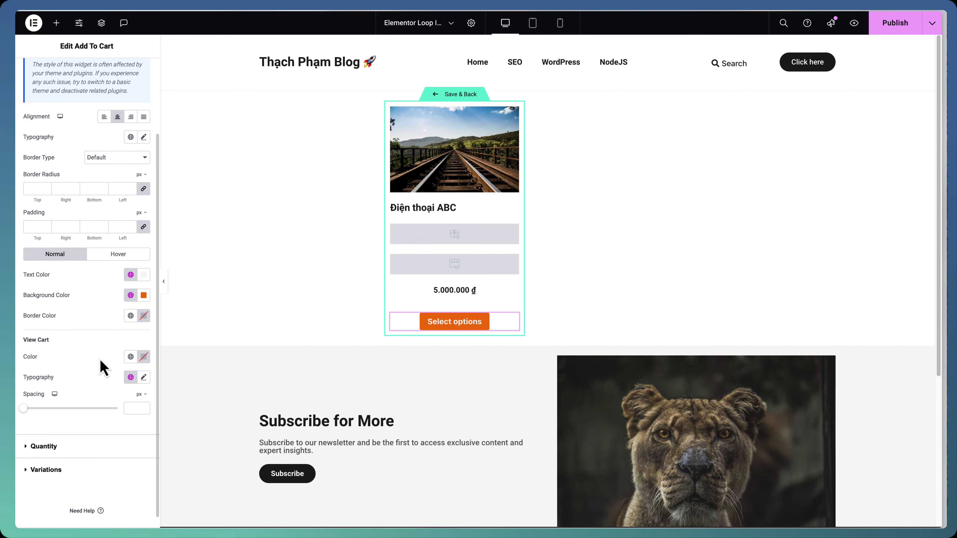
pyautogui.scroll(-1, 73, 358)
pyautogui.click(78, 434)
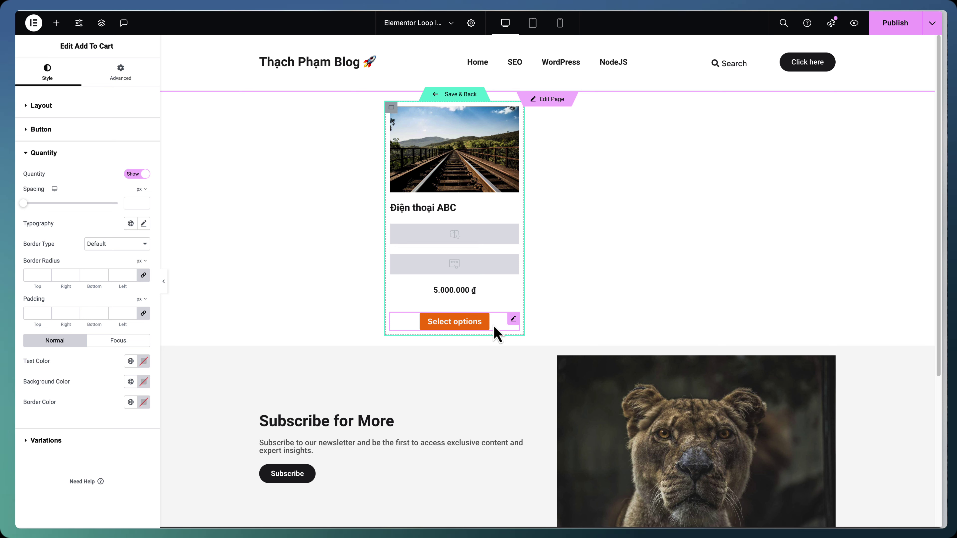
pyautogui.click(137, 178)
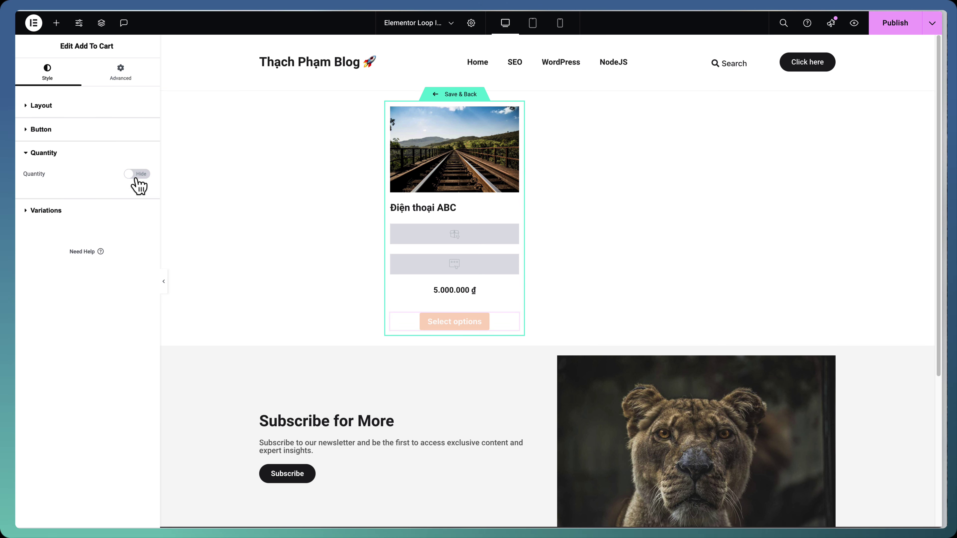
pyautogui.click(92, 211)
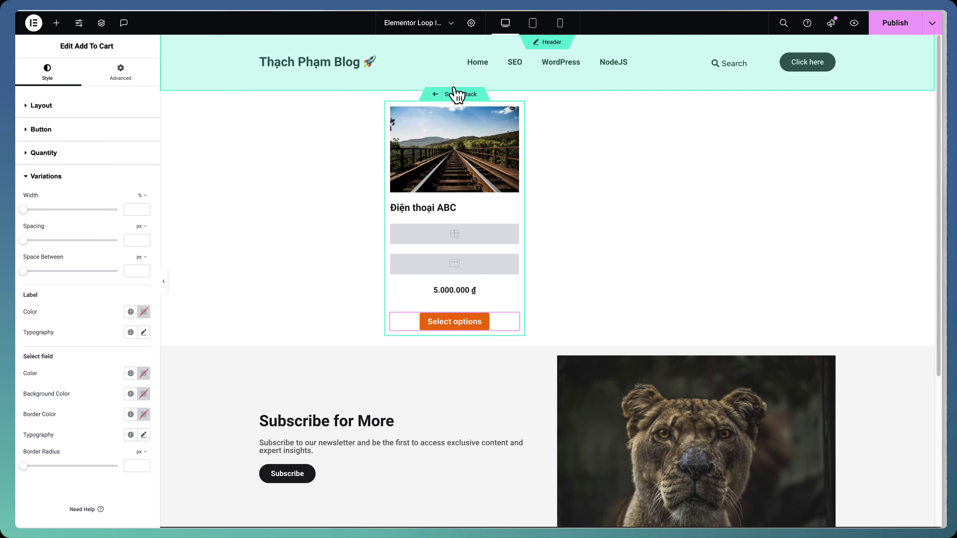
pyautogui.click(456, 96)
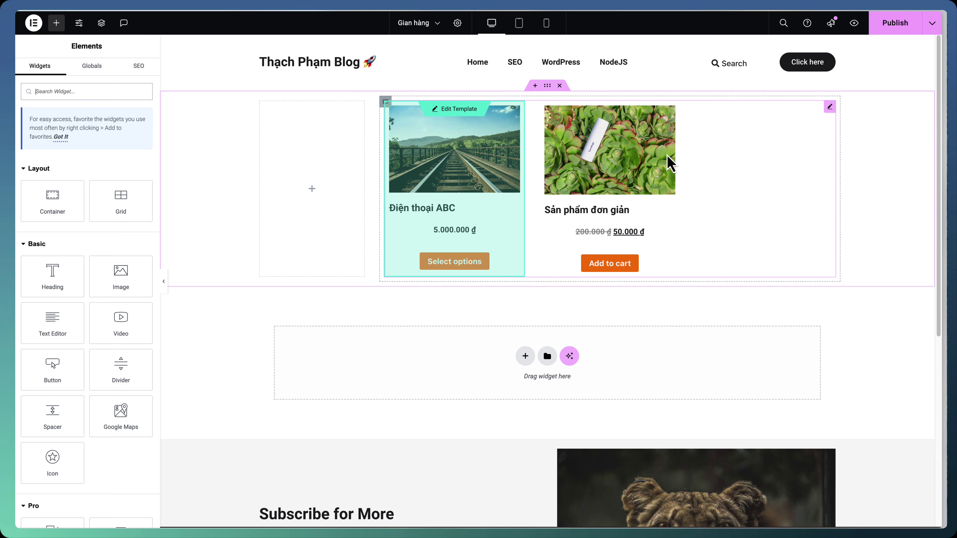
# Try two columns on the product Loop Grid, then return it to three
pyautogui.click(830, 107)
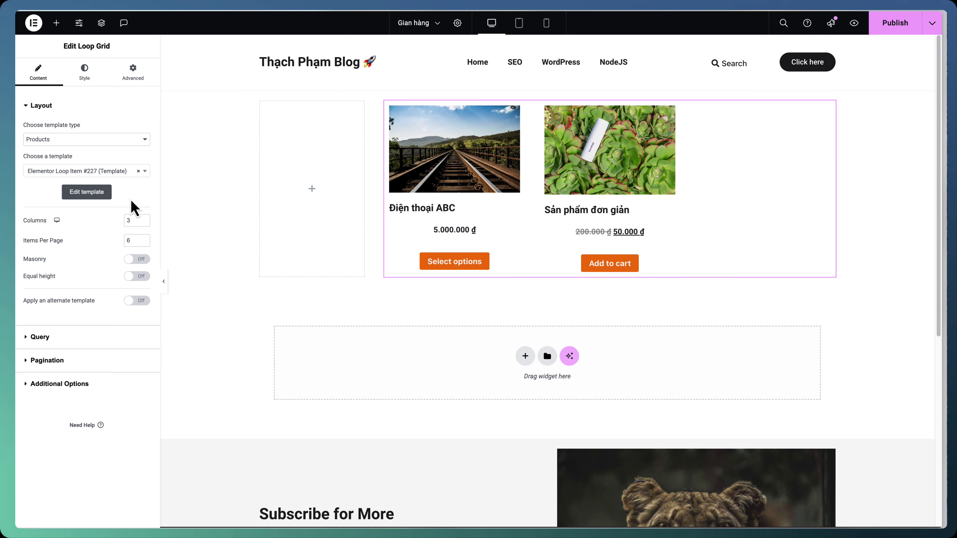
pyautogui.click(143, 223)
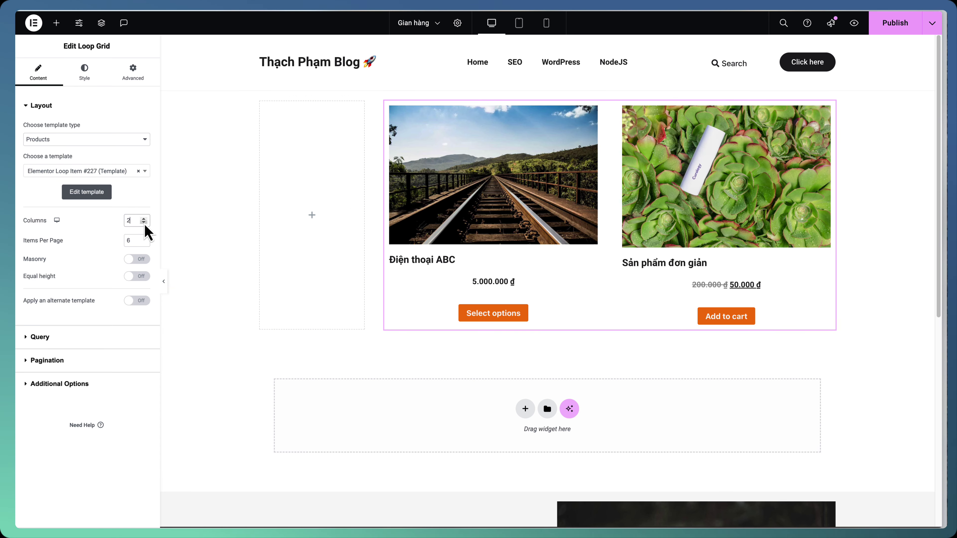
pyautogui.click(144, 218)
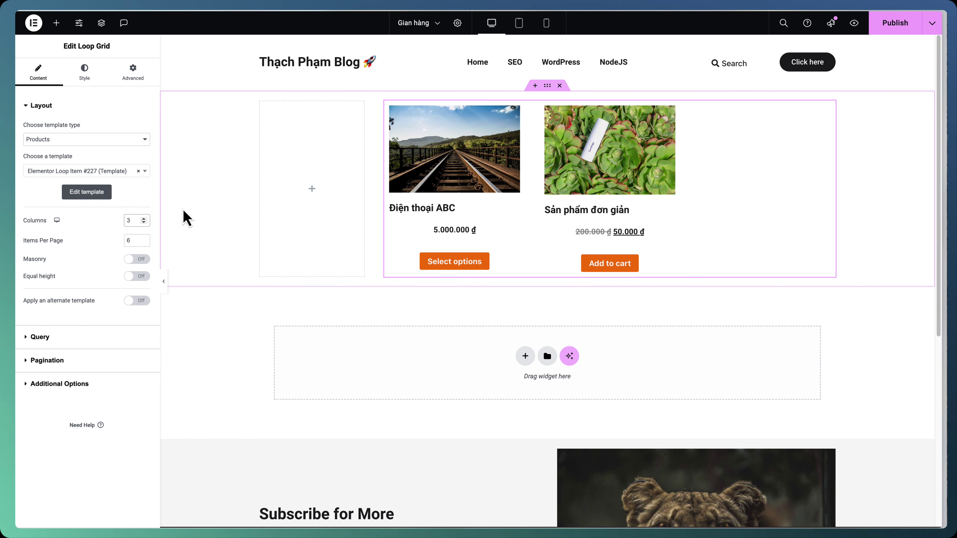
pyautogui.click(127, 221)
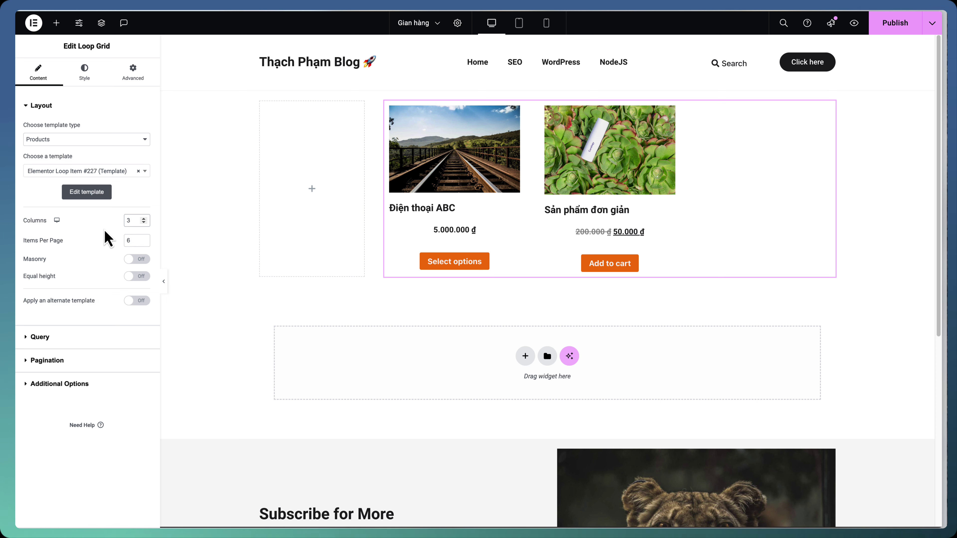
# Set the Loop Grid pagination to Numbers and publish the Gian hàng page
pyautogui.click(75, 362)
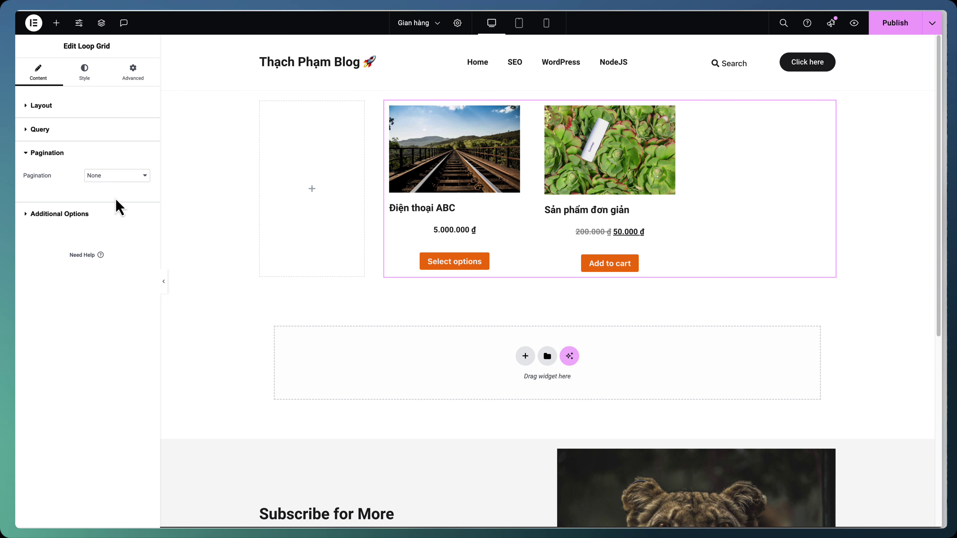
pyautogui.click(127, 180)
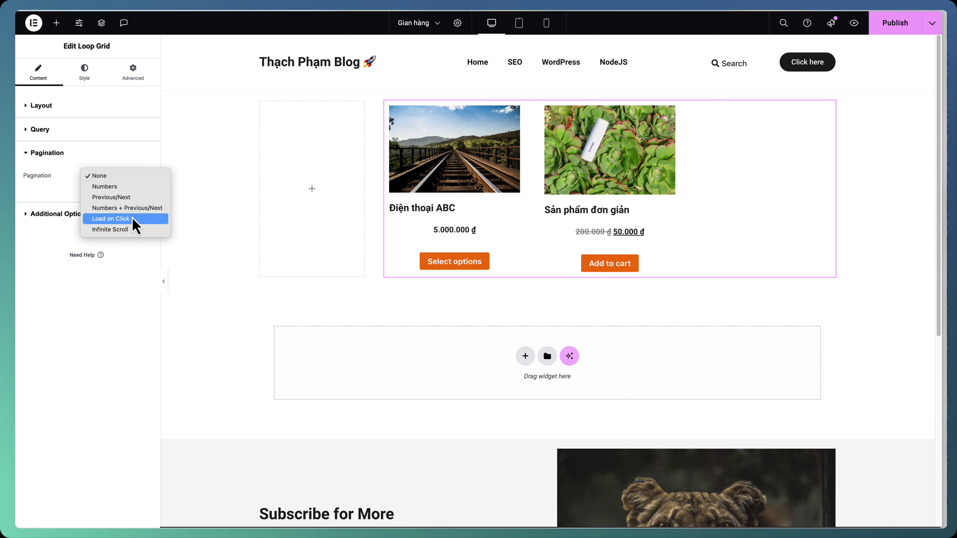
pyautogui.click(132, 187)
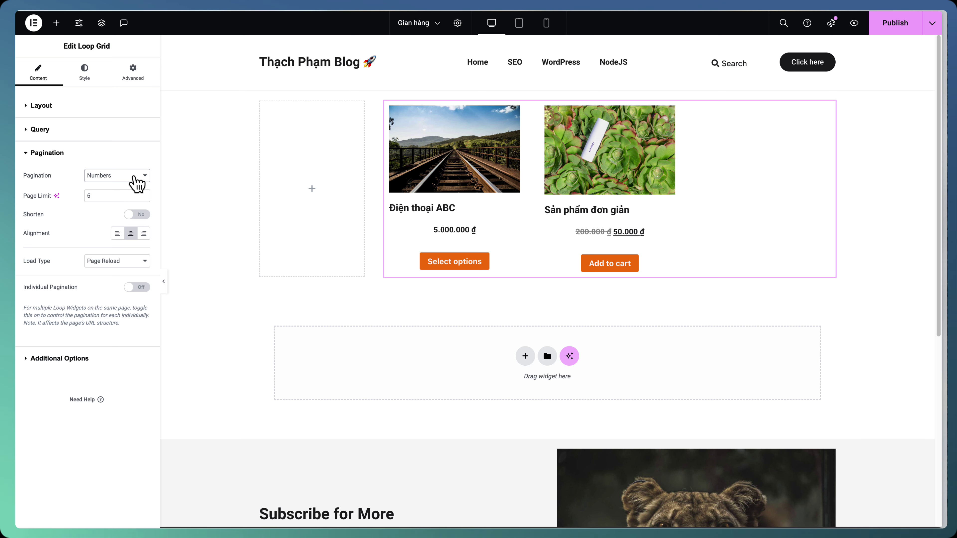
pyautogui.click(93, 107)
pyautogui.doubleClick(132, 241)
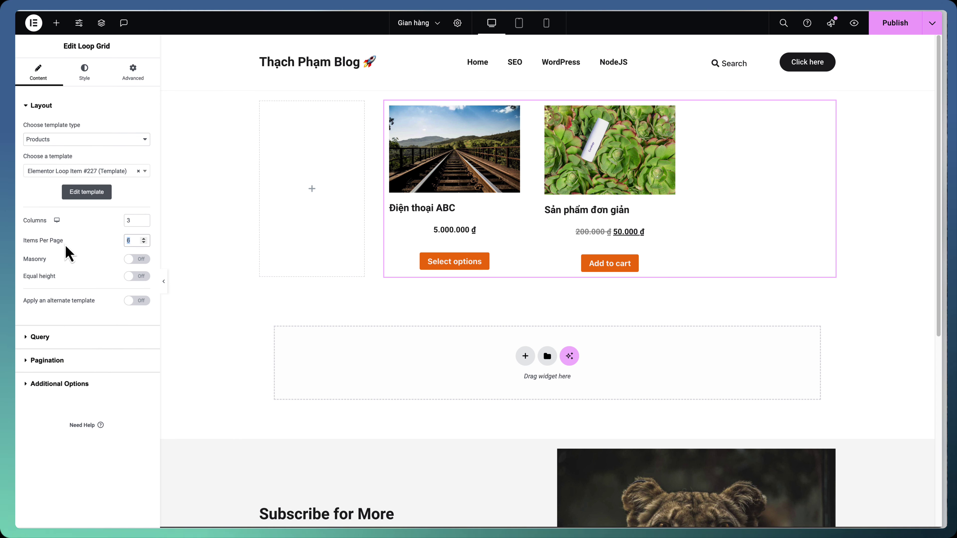
pyautogui.click(57, 383)
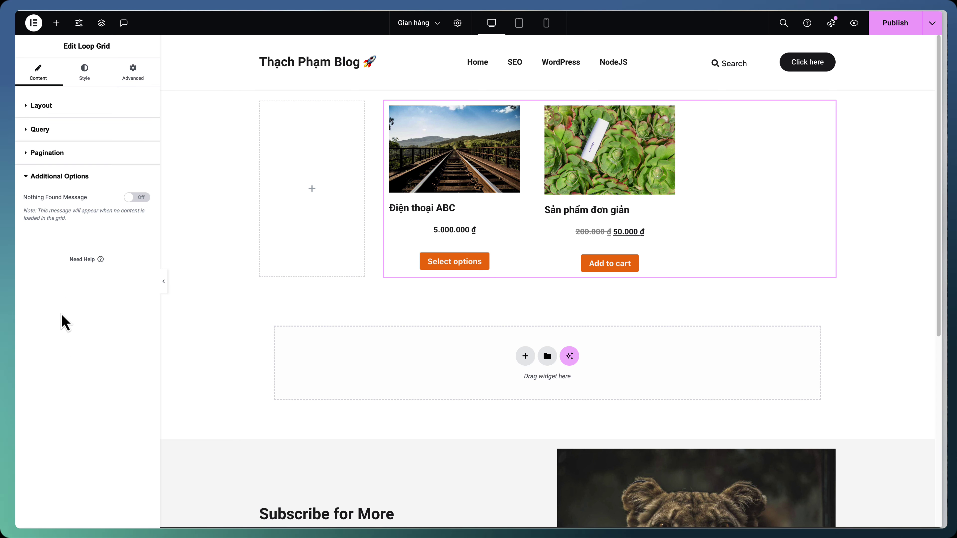
pyautogui.click(102, 153)
pyautogui.click(103, 130)
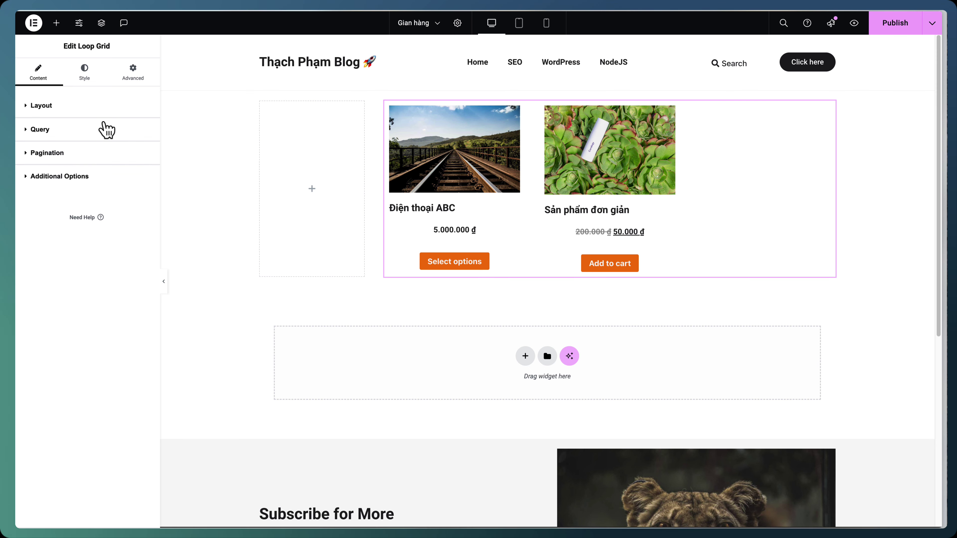
pyautogui.click(883, 36)
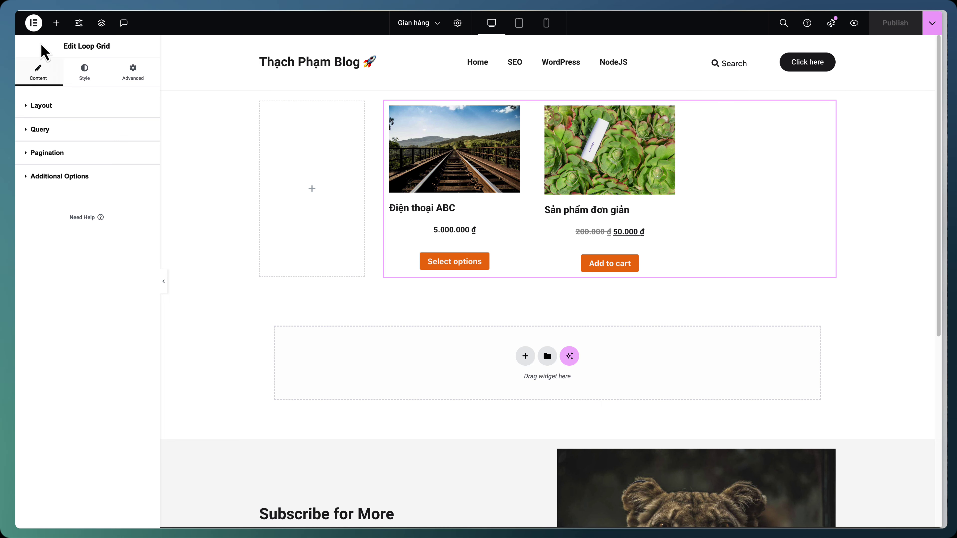
# Exit Elementor to the WordPress block editor from the main Elementor menu
pyautogui.click(38, 26)
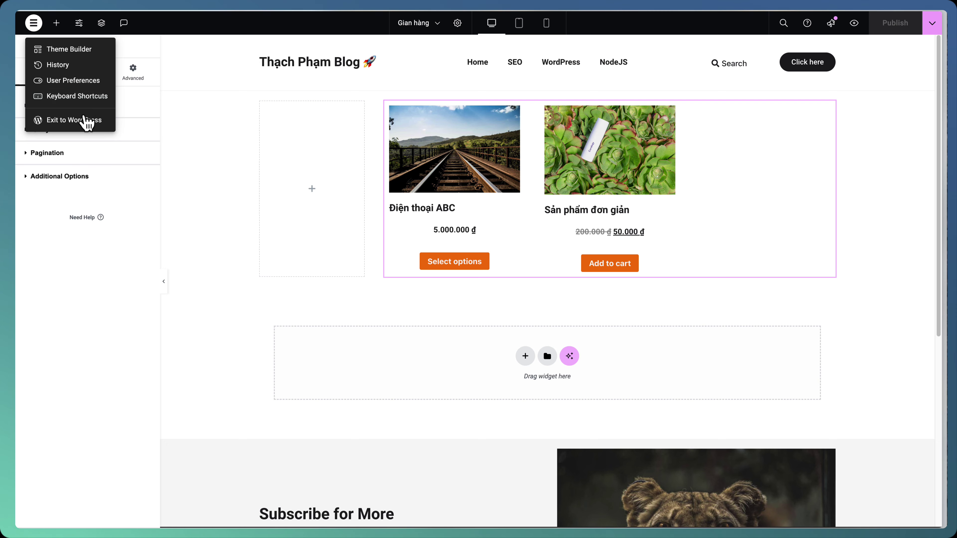
pyautogui.click(86, 123)
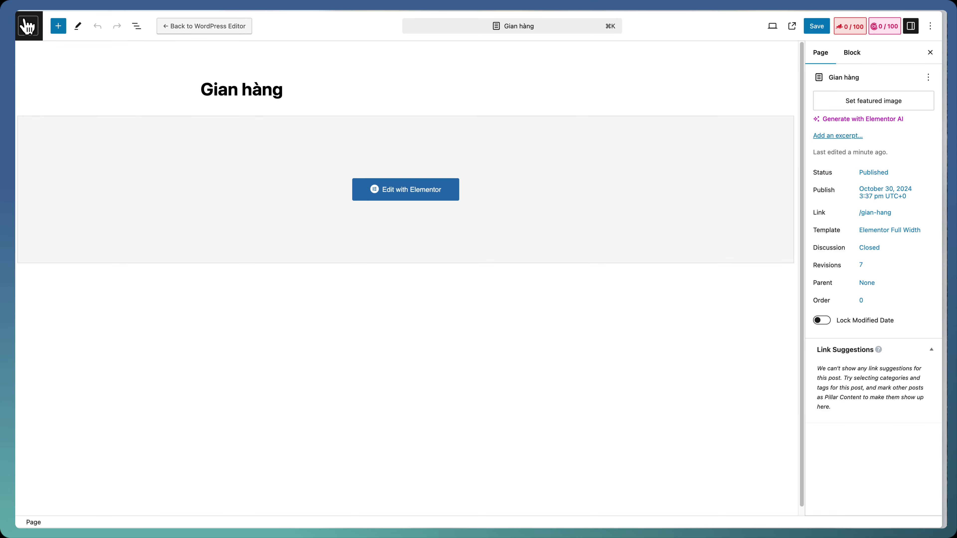
# Search Add Plugins for 'product filter by wbw', then install and activate Product Filter by WBW
pyautogui.click(28, 23)
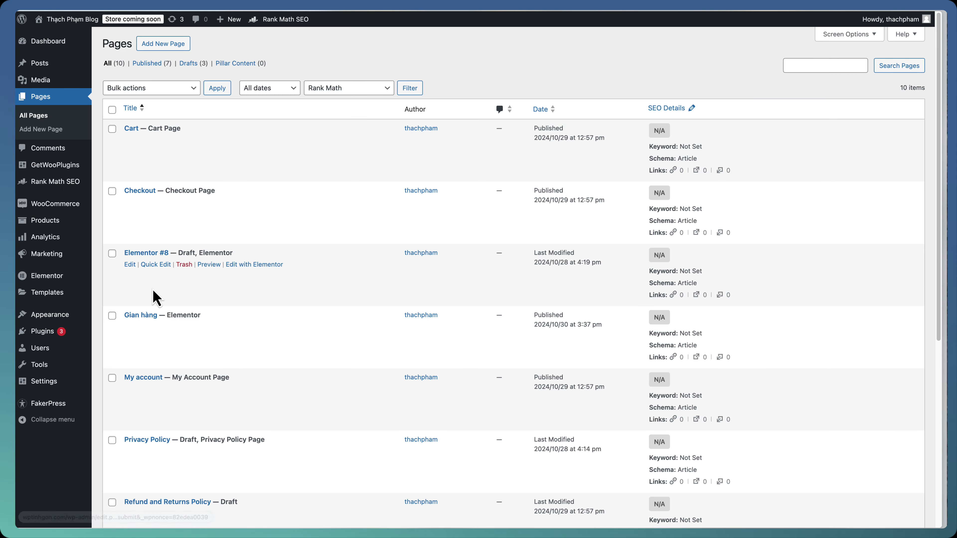
pyautogui.moveTo(72, 347)
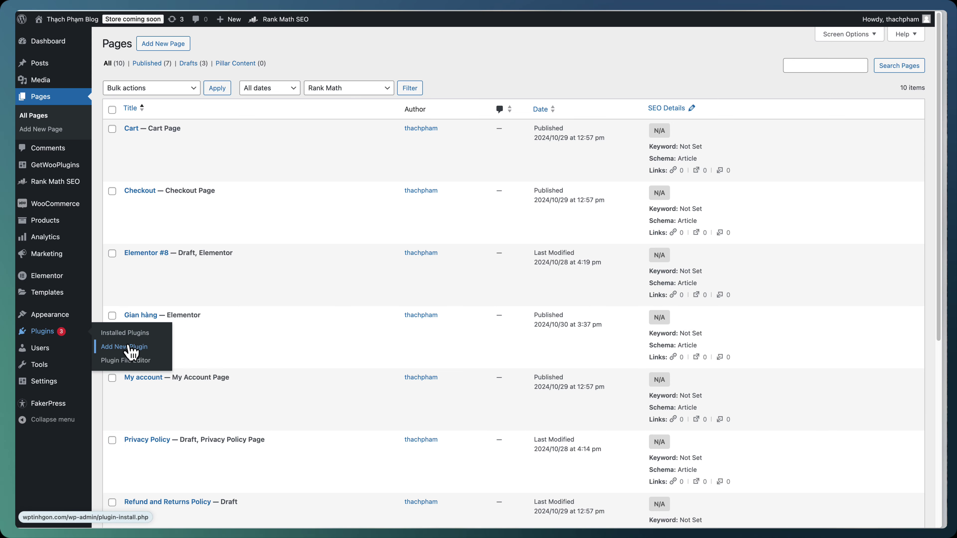
pyautogui.click(129, 347)
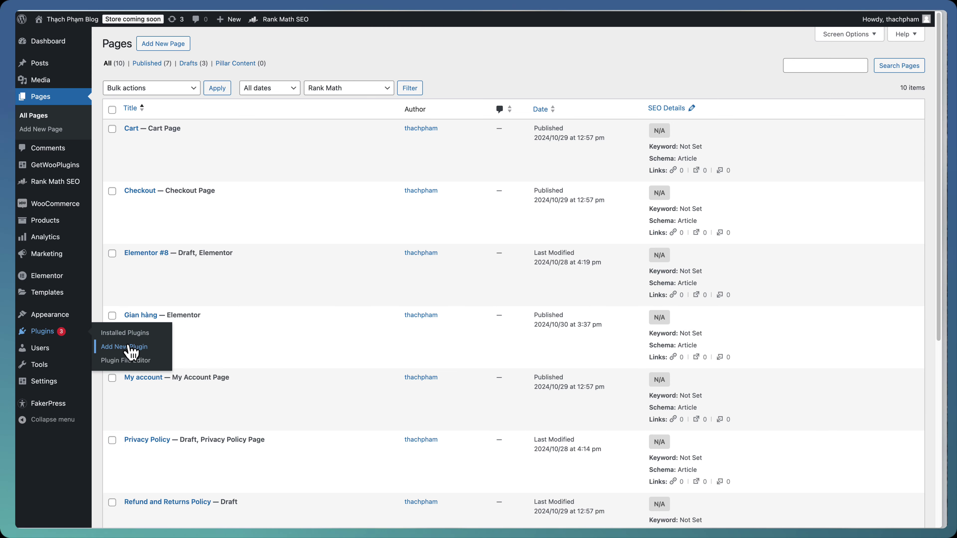
pyautogui.click(766, 72)
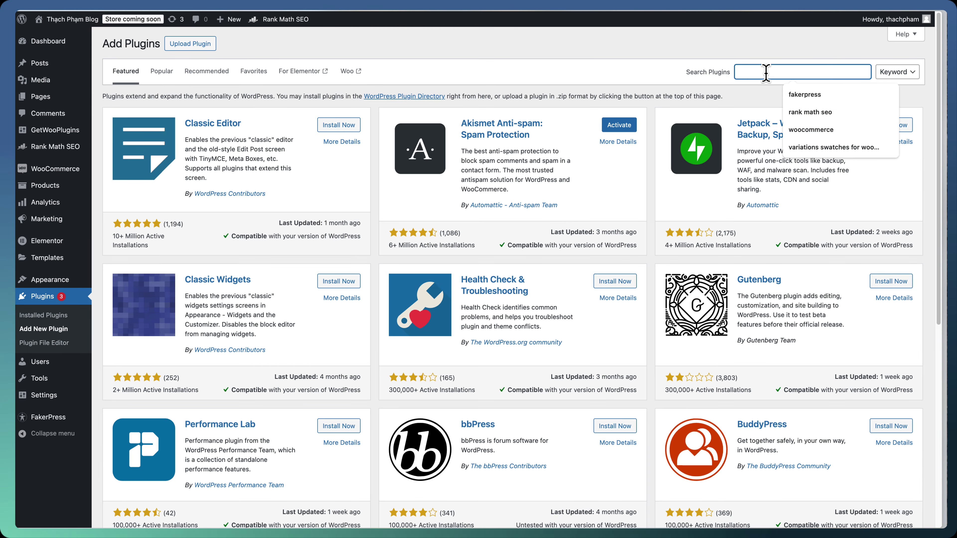
pyautogui.write('product filter')
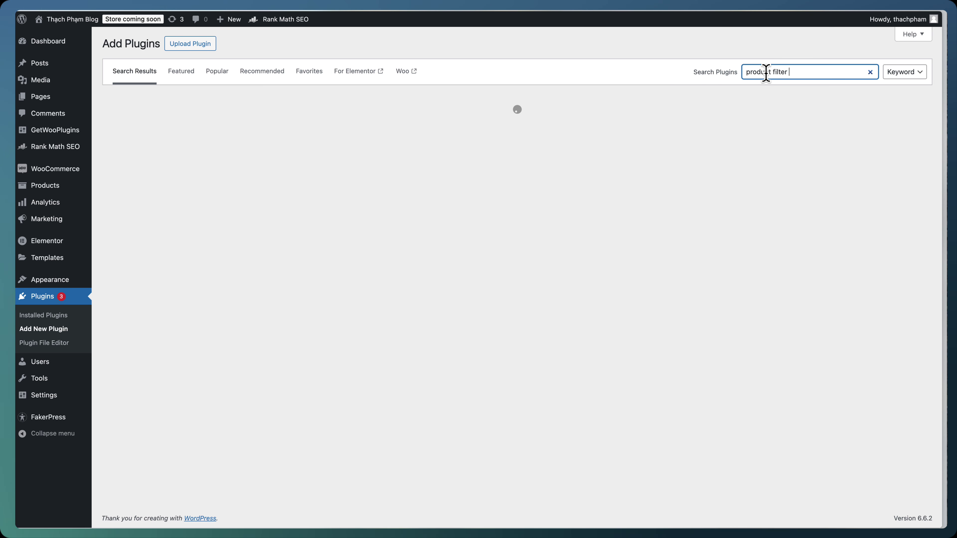
pyautogui.write(' by wbw')
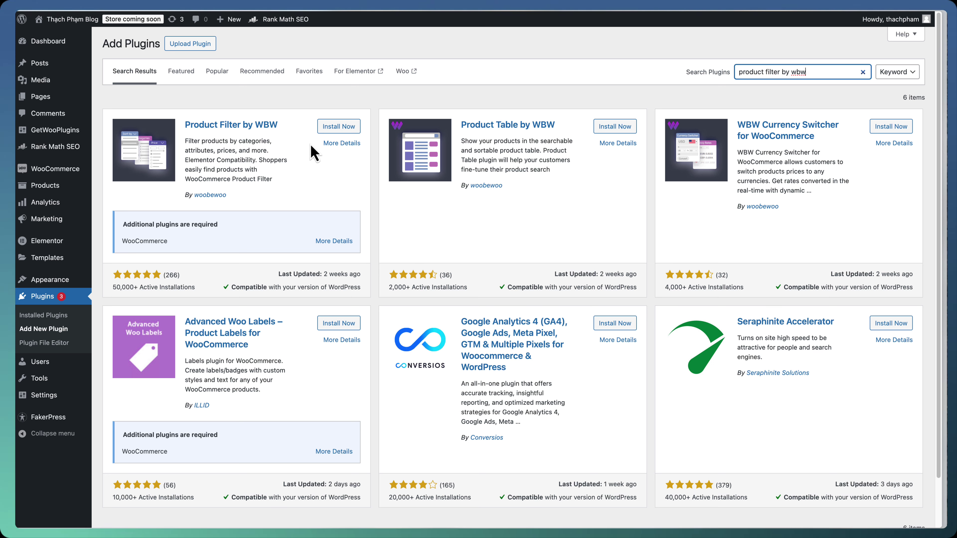
pyautogui.click(331, 126)
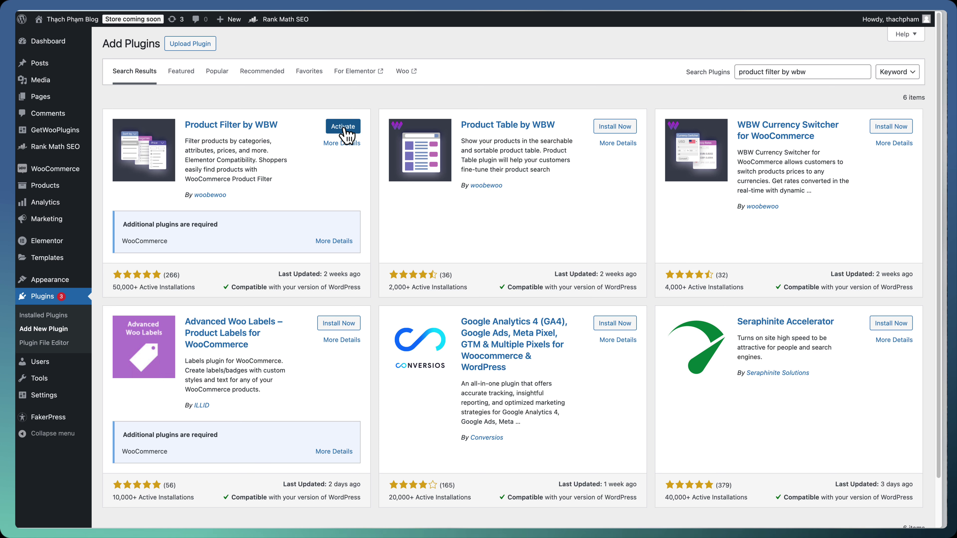
pyautogui.click(343, 127)
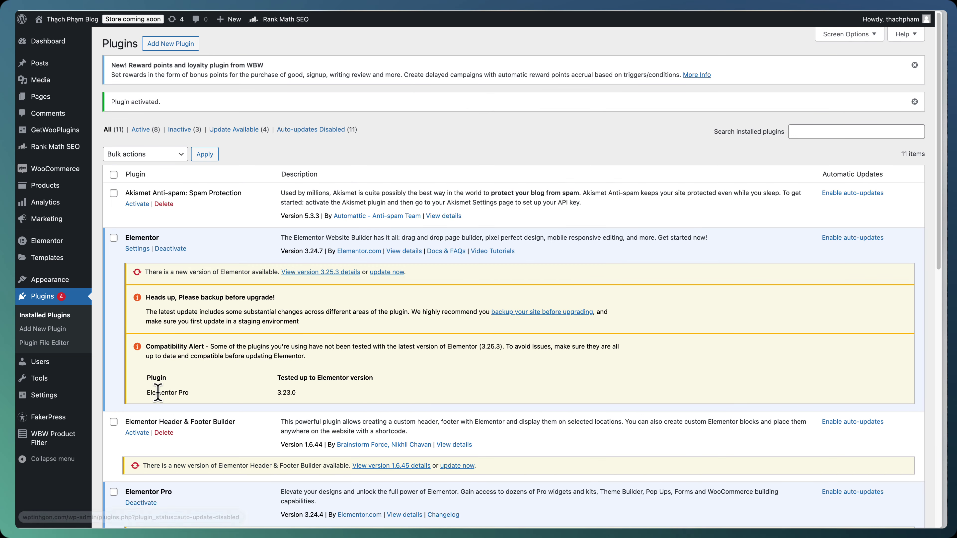
# Start a new WBW product filter named 'Filter trang sản phẩm'
pyautogui.moveTo(62, 439)
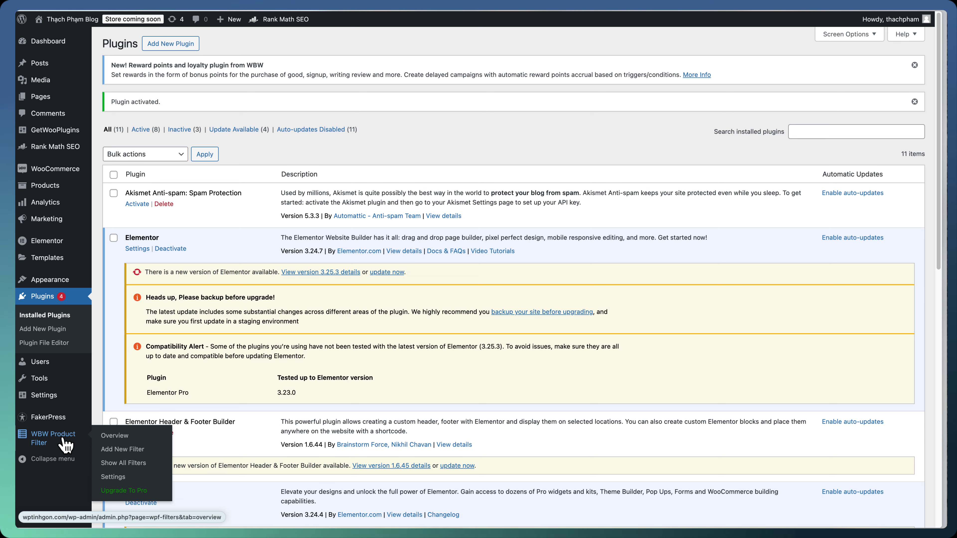
pyautogui.click(114, 450)
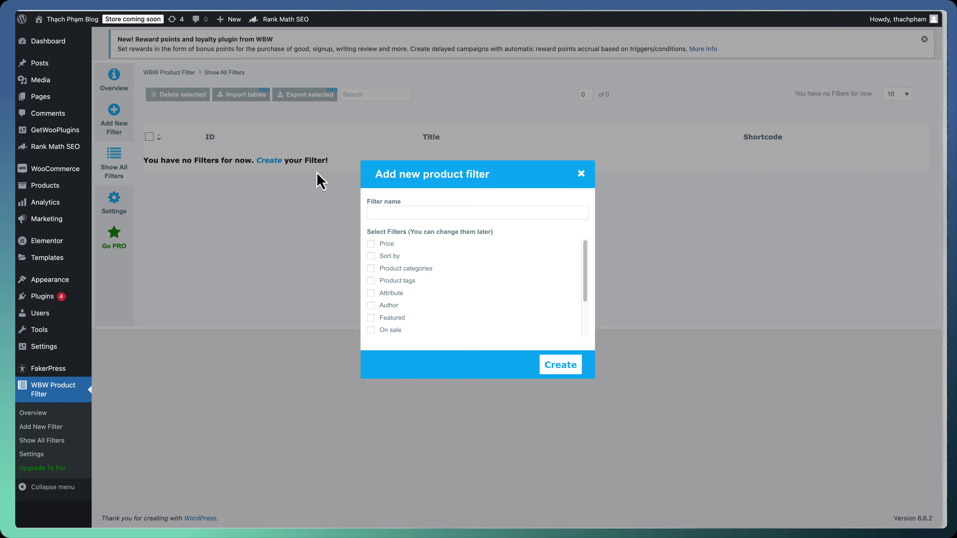
pyautogui.write('Filter trang snr ph')
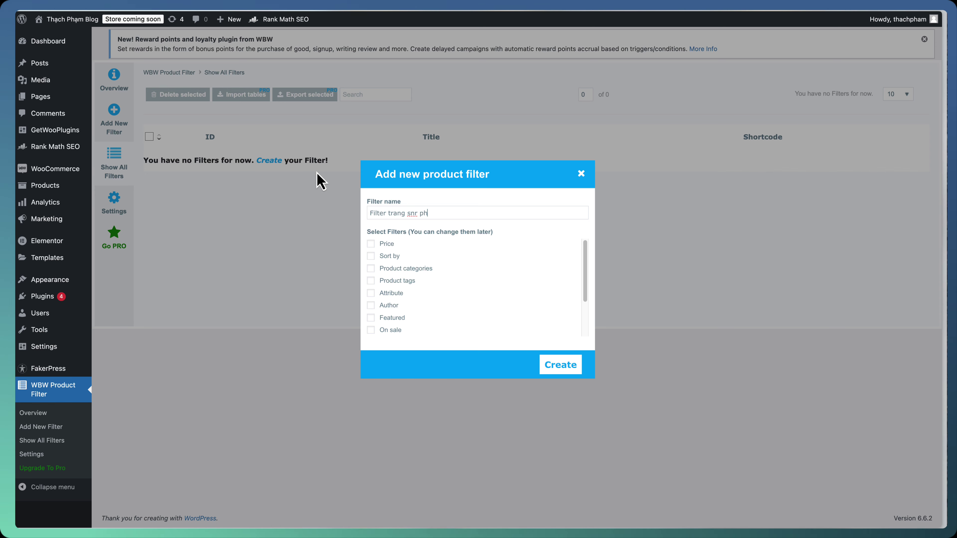
pyautogui.write('r ph')
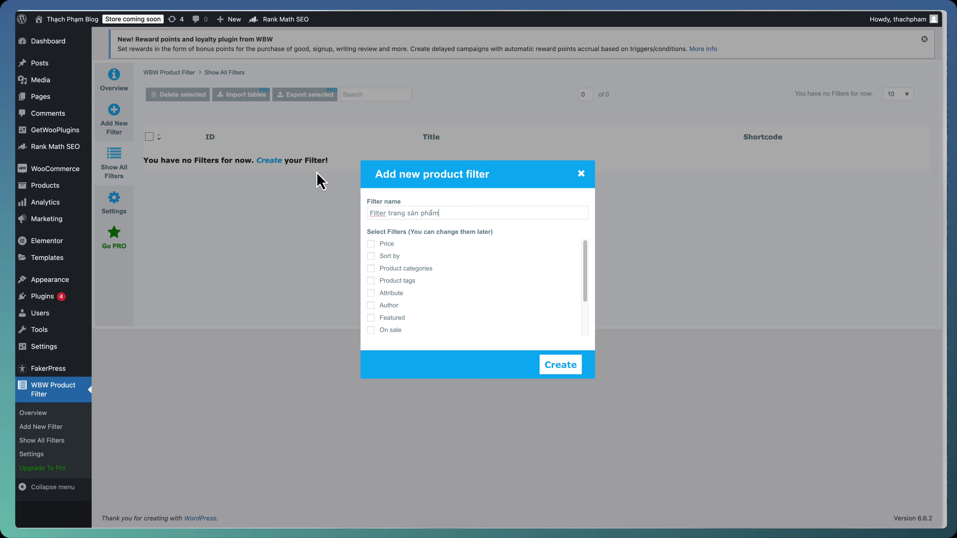
# Tick the Price, Product categories, Attribute, On sale and Rating filters
pyautogui.click(371, 243)
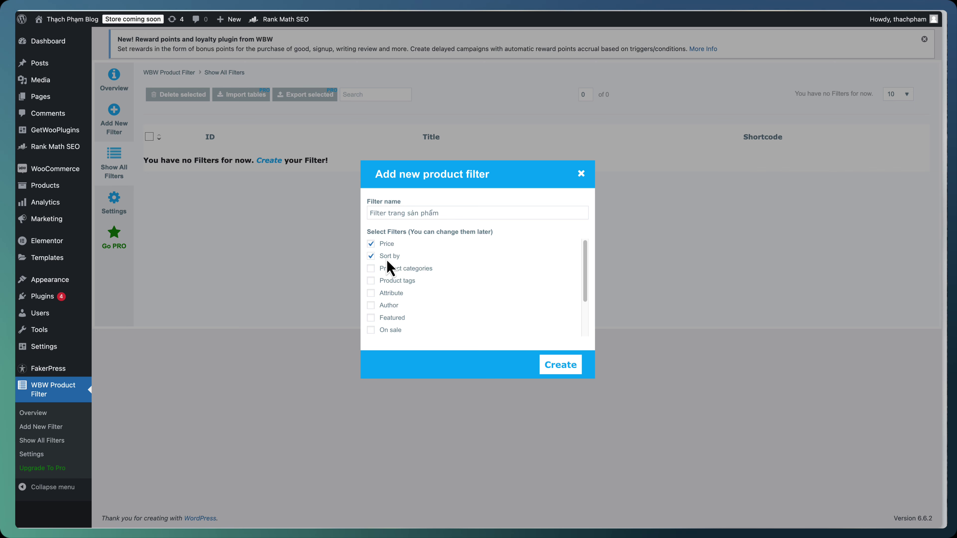
pyautogui.click(371, 269)
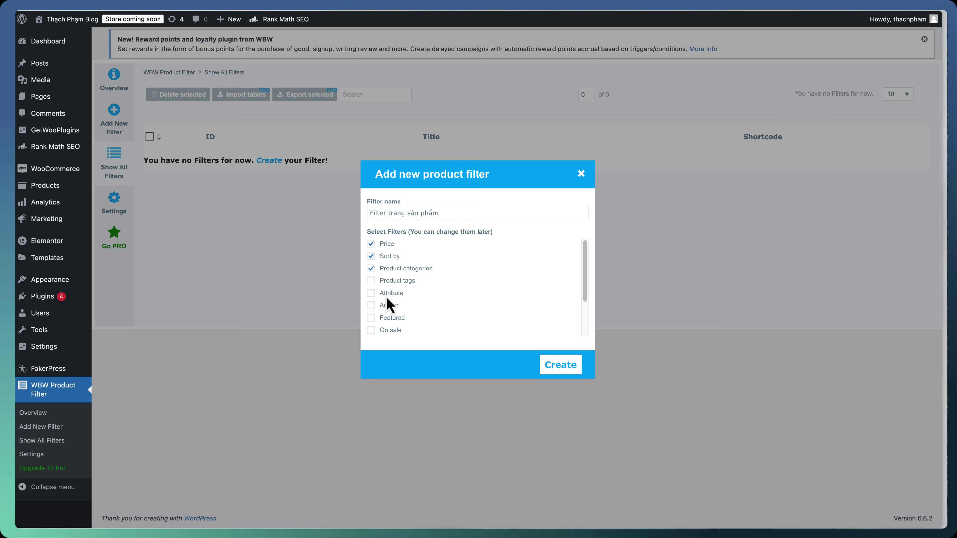
pyautogui.click(373, 295)
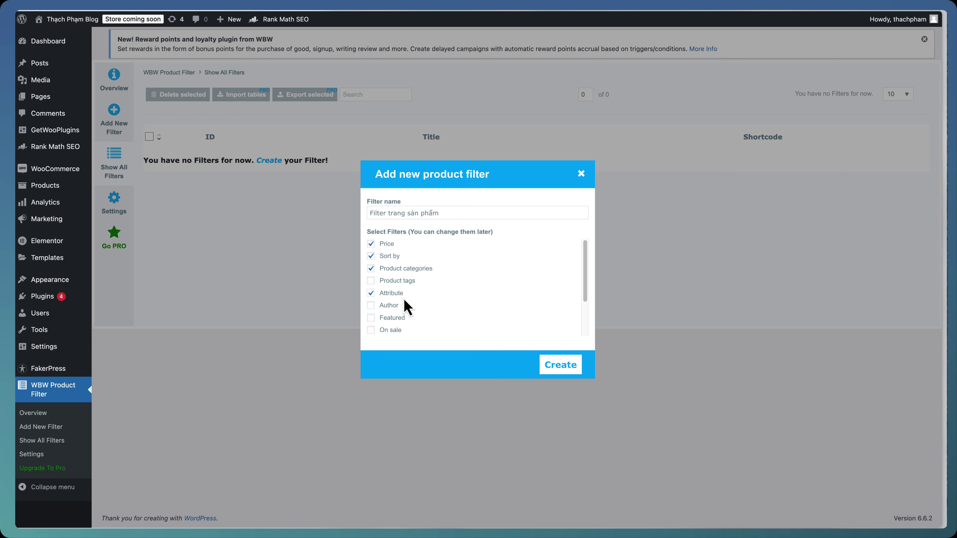
pyautogui.scroll(-2, 406, 299)
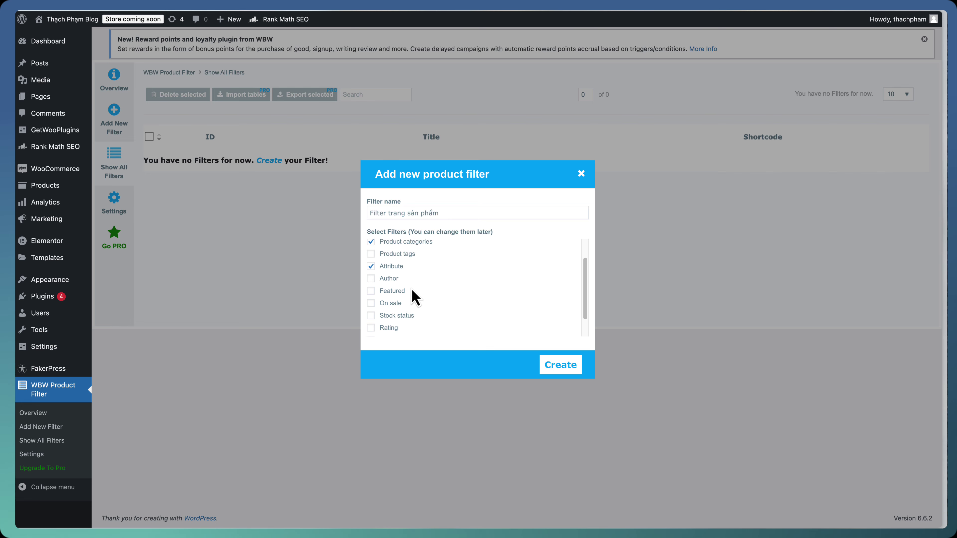
pyautogui.click(371, 303)
pyautogui.scroll(-1, 412, 304)
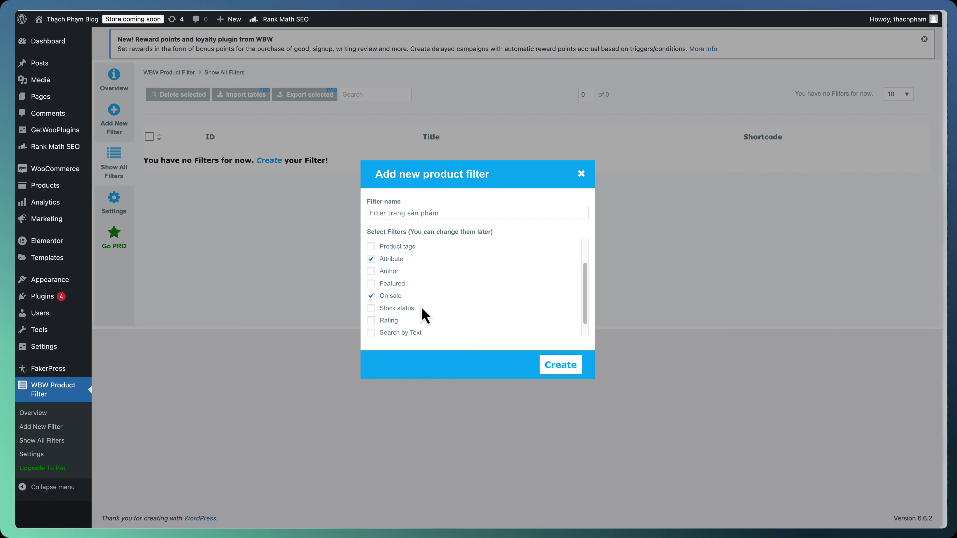
pyautogui.scroll(-1, 420, 307)
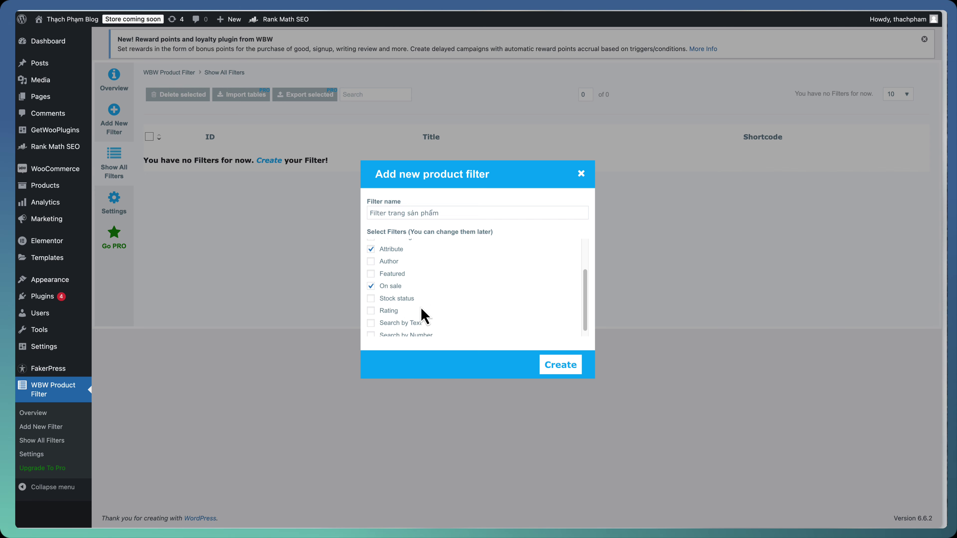
pyautogui.click(391, 307)
pyautogui.scroll(-1, 388, 311)
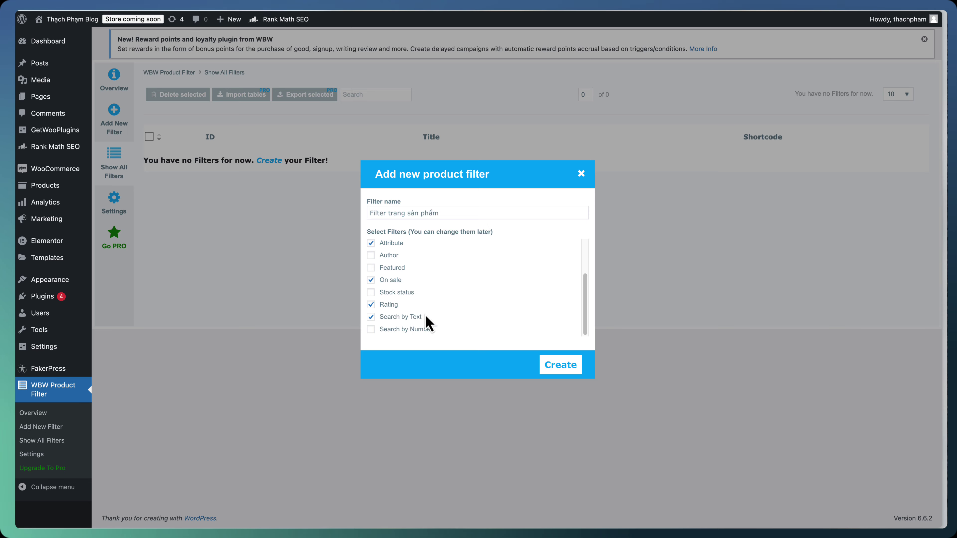
pyautogui.scroll(3, 430, 320)
pyautogui.scroll(-3, 444, 312)
pyautogui.scroll(1, 418, 317)
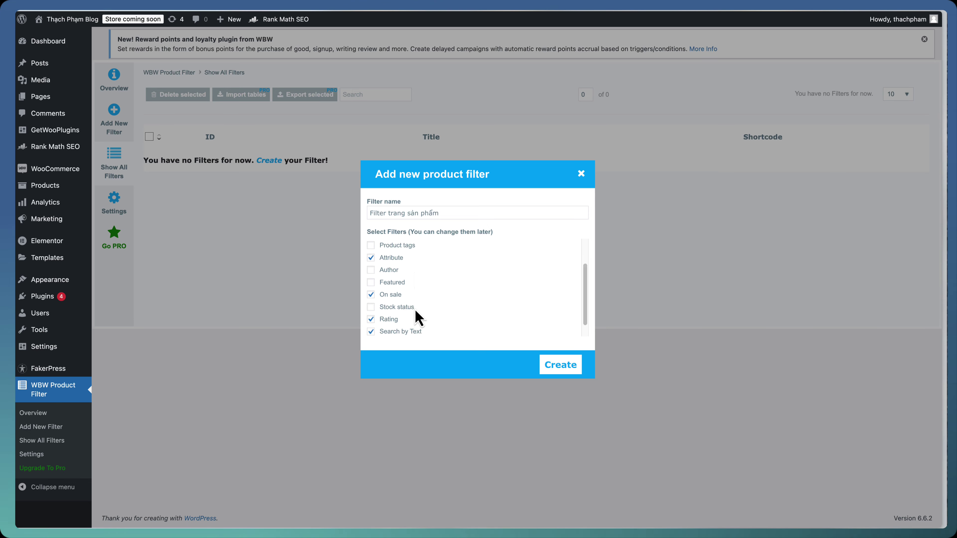
pyautogui.scroll(3, 419, 317)
# Create the filter and retitle Price, Sort by and Product categories to Giá, Sắp xếp theo, Danh mục sản phẩm
pyautogui.click(558, 366)
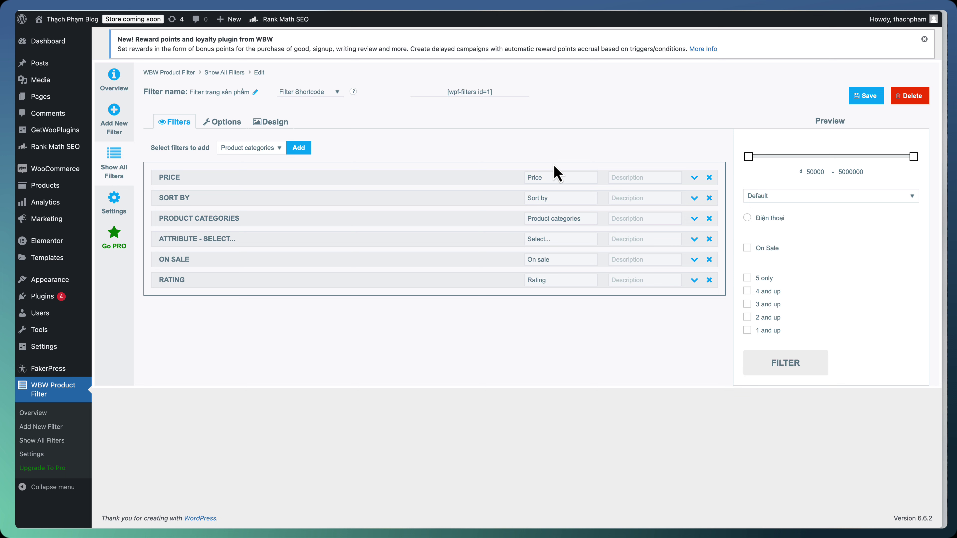
pyautogui.doubleClick(548, 178)
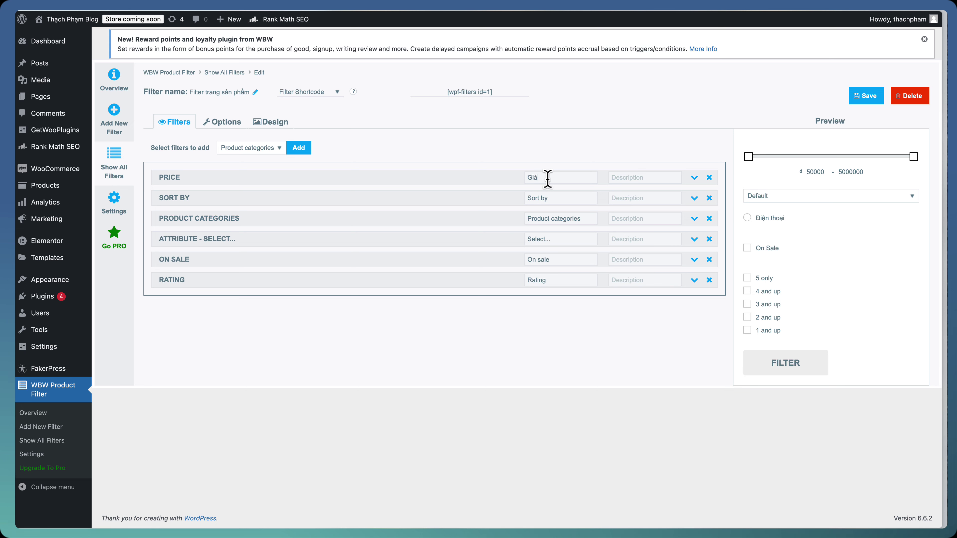
pyautogui.tripleClick(546, 195)
pyautogui.write('Sắp xếp theo')
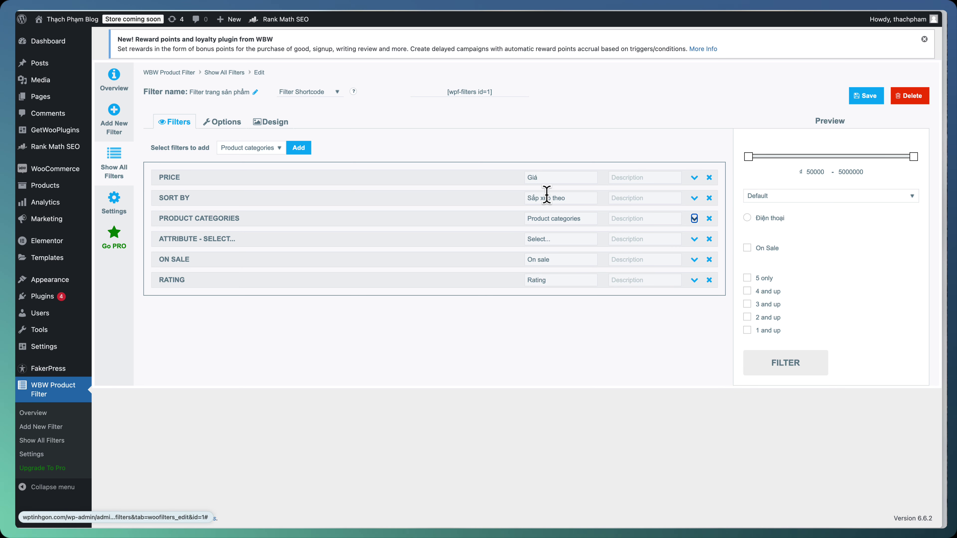
pyautogui.tripleClick(544, 217)
pyautogui.write('Danh mục sản phẩm')
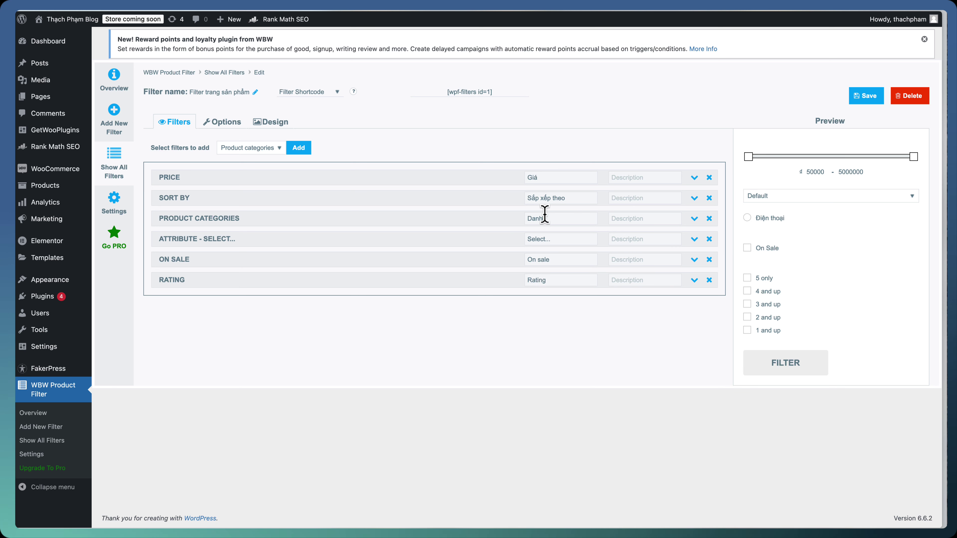
# Retitle Attribute to 'Chọn...', On sale to 'Khuyến mãi', Rating to 'Đánh giá', and save
pyautogui.click(549, 235)
pyautogui.write('Chọn...')
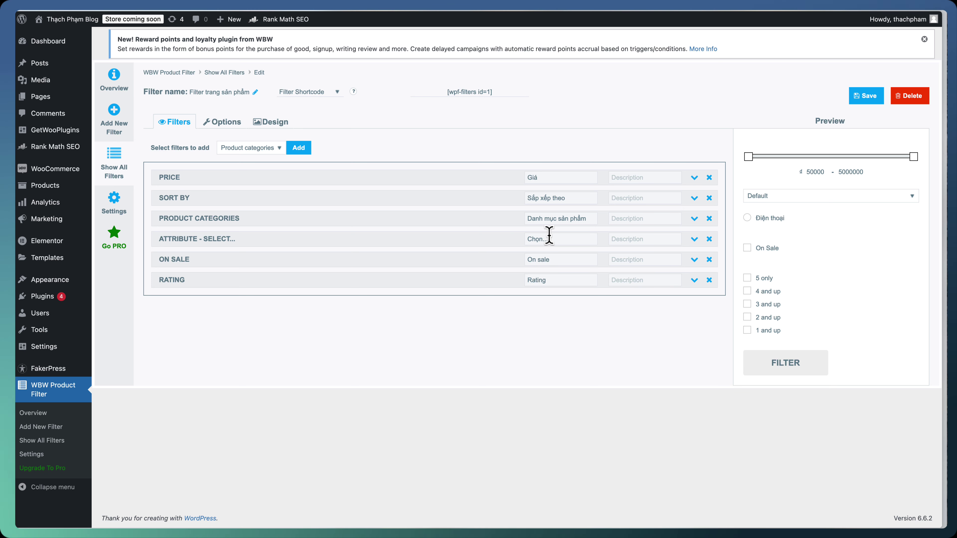
pyautogui.tripleClick(555, 258)
pyautogui.write('Khuyến mãi')
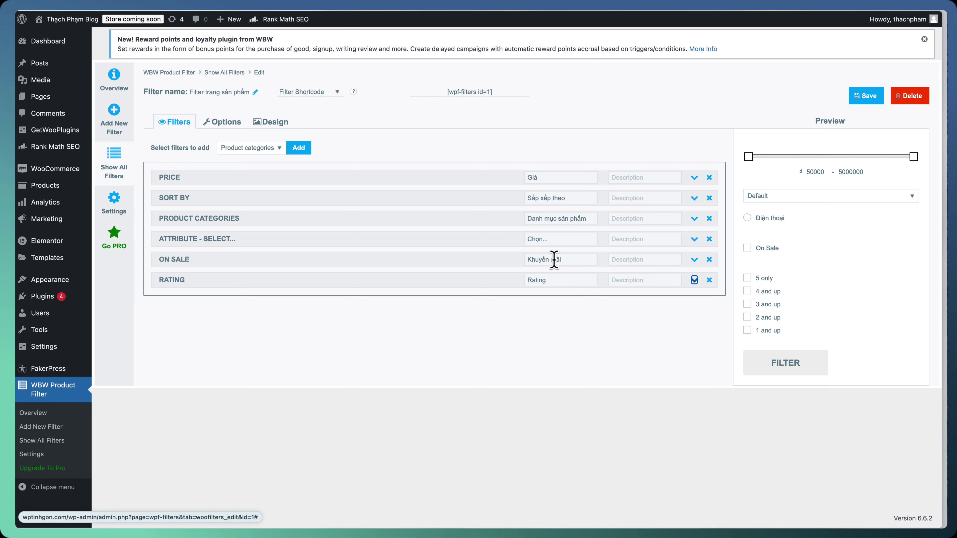
pyautogui.tripleClick(556, 280)
pyautogui.write('Đa')
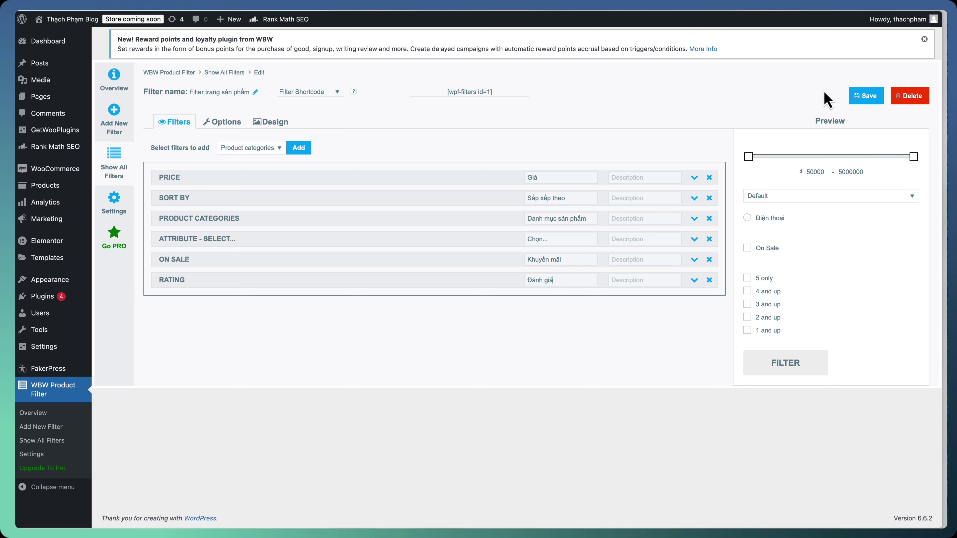
pyautogui.click(855, 96)
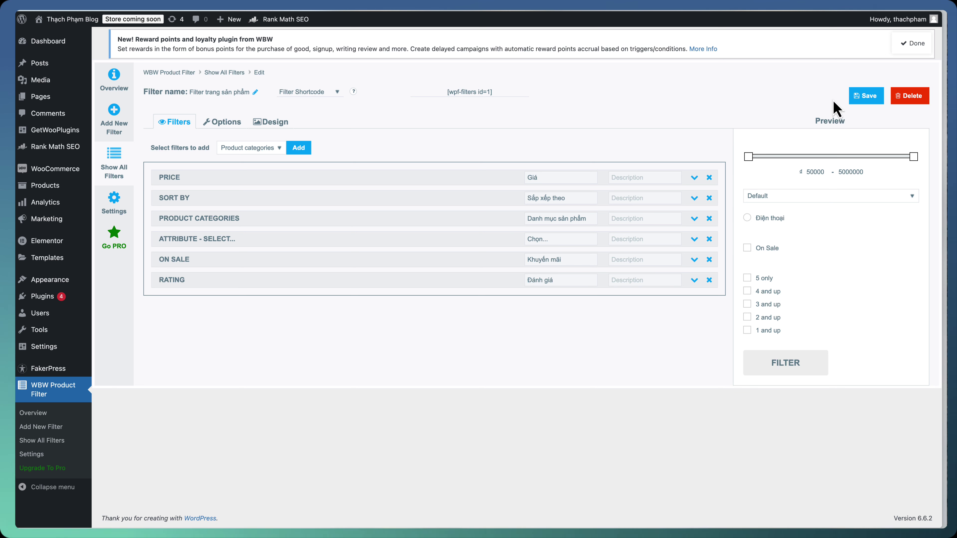
pyautogui.click(857, 98)
pyautogui.click(852, 99)
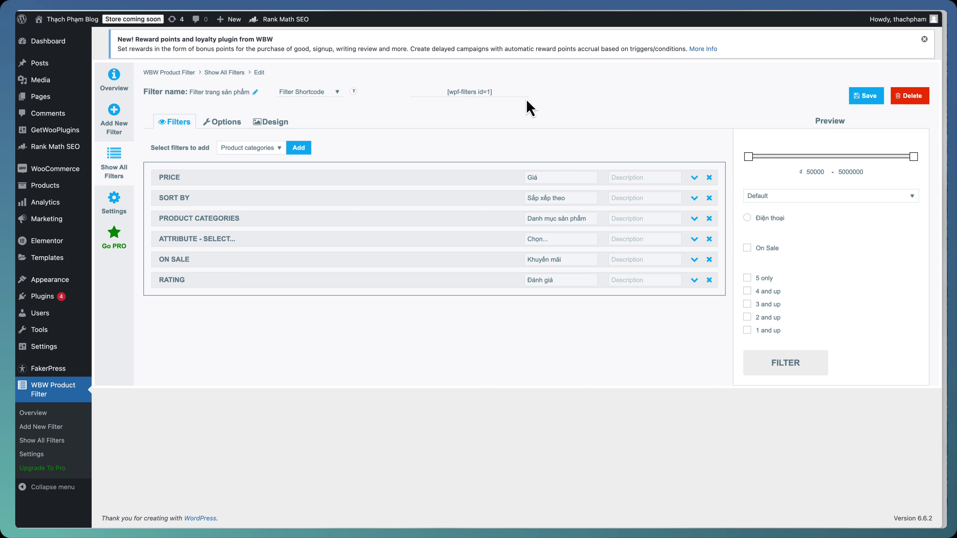
# Copy the filter shortcode [wpf-filters id=1]
pyautogui.click(504, 92)
pyautogui.rightClick(480, 91)
pyautogui.click(505, 113)
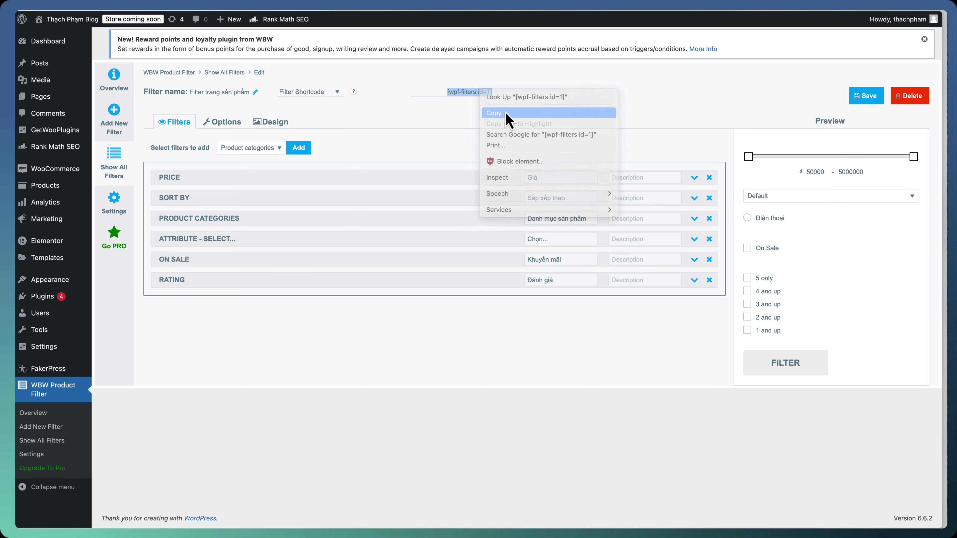
pyautogui.click(427, 94)
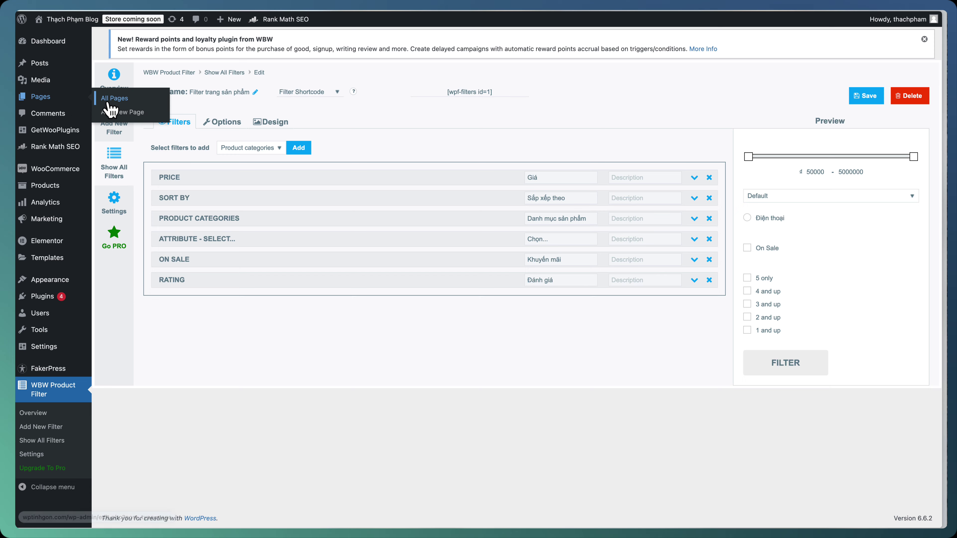
# Open the Gian hàng page in the Elementor editor
pyautogui.click(77, 101)
pyautogui.moveTo(238, 304)
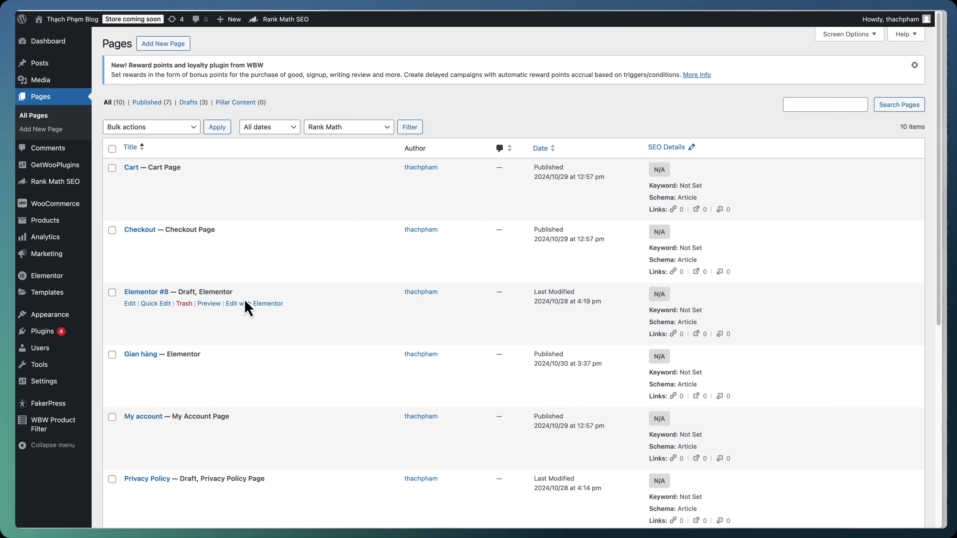
pyautogui.scroll(-2, 246, 307)
pyautogui.moveTo(211, 278)
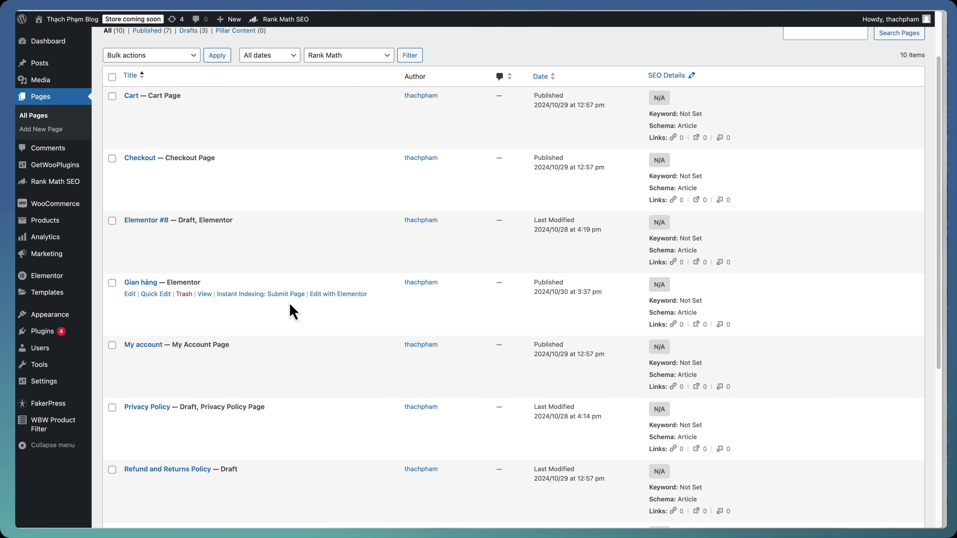
pyautogui.click(316, 295)
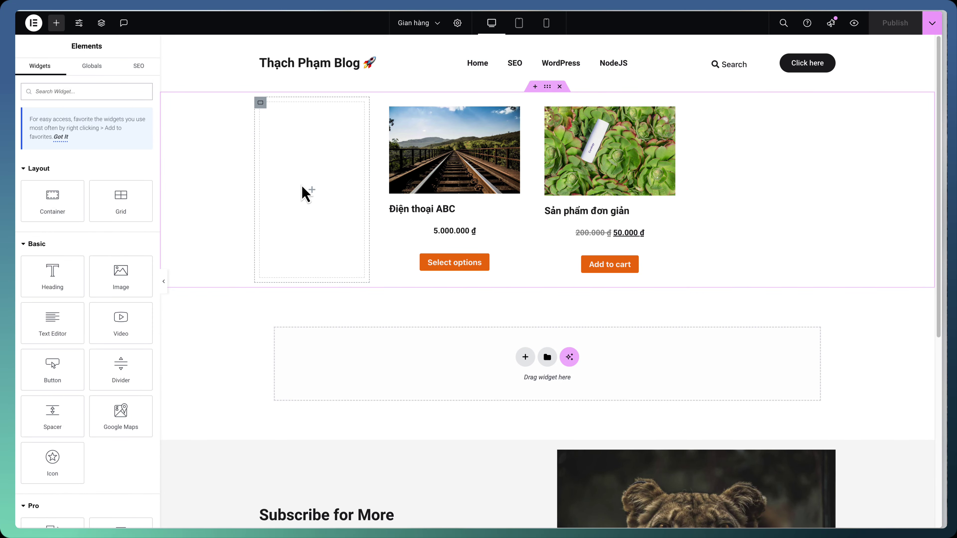
# Add a Shortcode widget holding [wpf-filters id=1] to the left column, then view the page live
pyautogui.write('s')
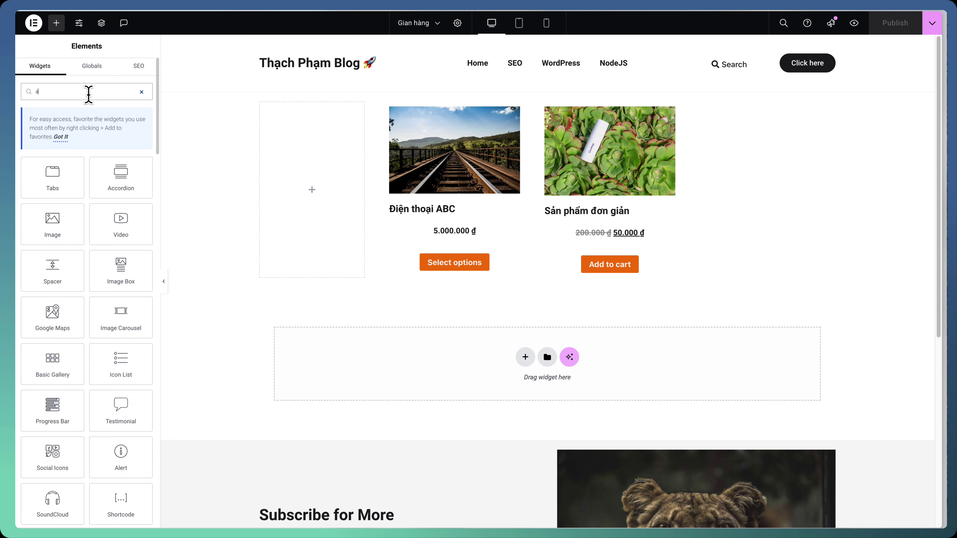
pyautogui.write('hortcode')
pyautogui.moveTo(75, 162); pyautogui.dragTo(302, 164)
pyautogui.hotkey('ctrl', 'v')
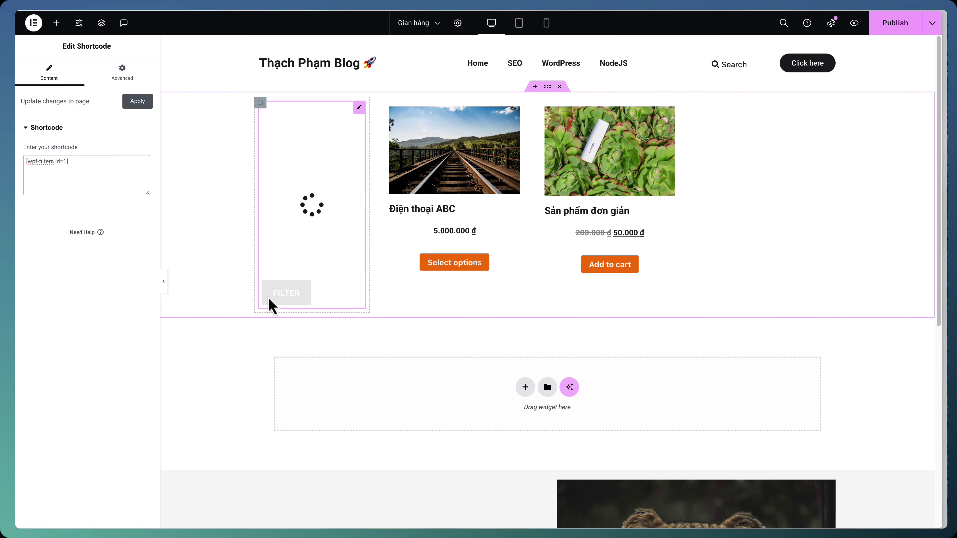
pyautogui.click(720, 184)
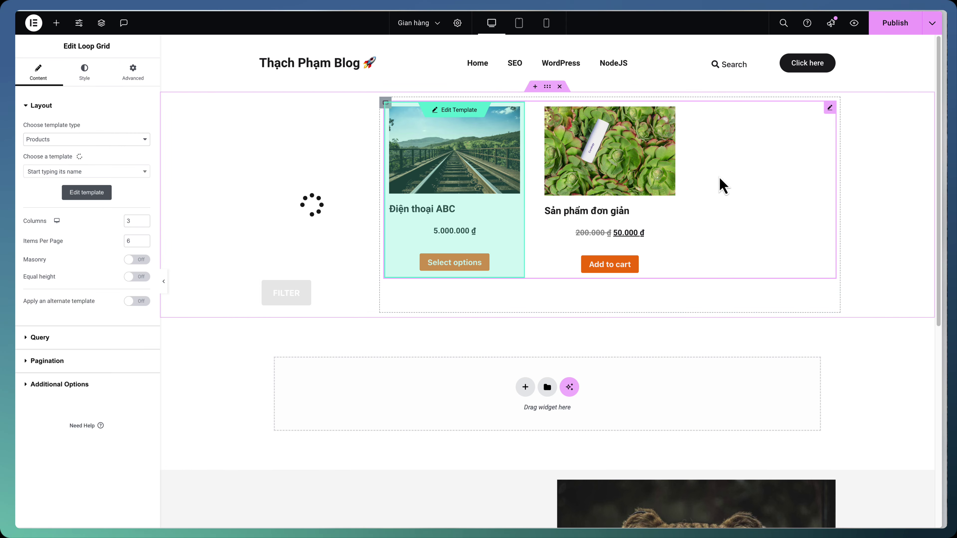
pyautogui.click(932, 24)
pyautogui.click(886, 124)
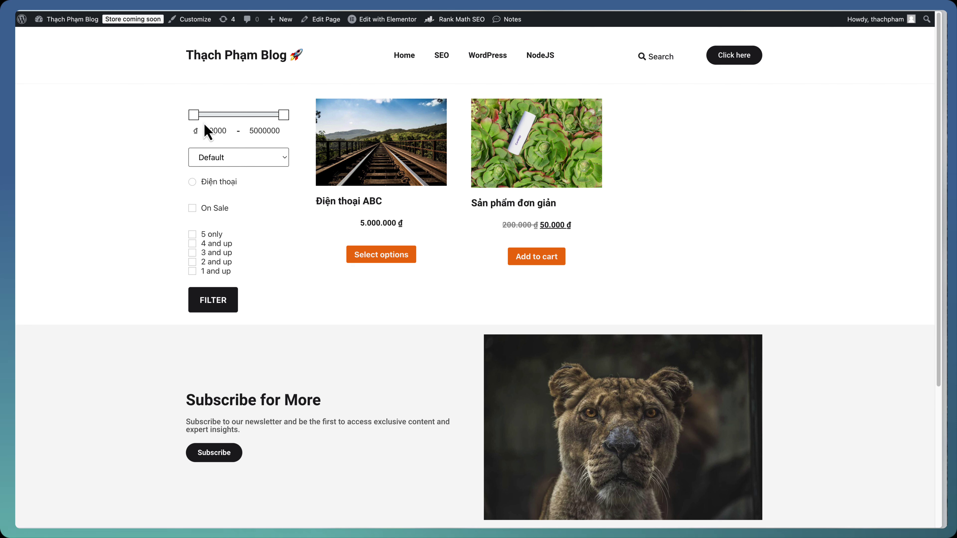
# Try the price slider, sort dropdown and Điện thoại category on the live shop, leaving them unchanged
pyautogui.doubleClick(272, 131)
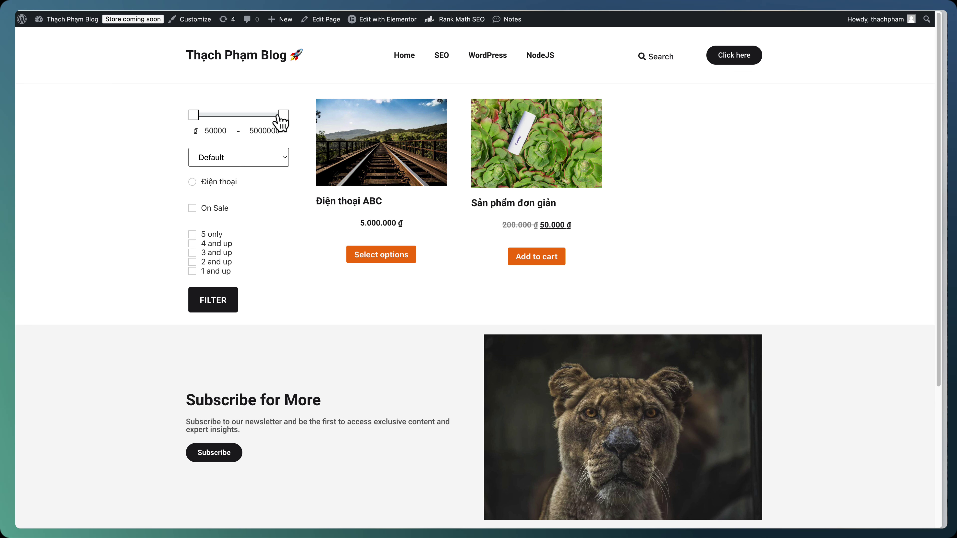
pyautogui.moveTo(281, 115); pyautogui.dragTo(231, 115)
pyautogui.click(273, 158)
pyautogui.click(214, 158)
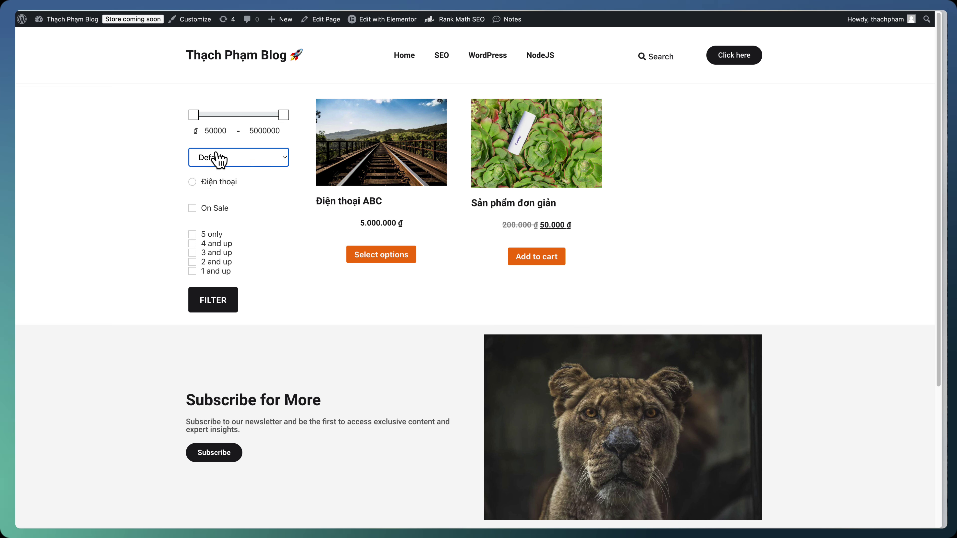
pyautogui.click(213, 158)
pyautogui.click(169, 157)
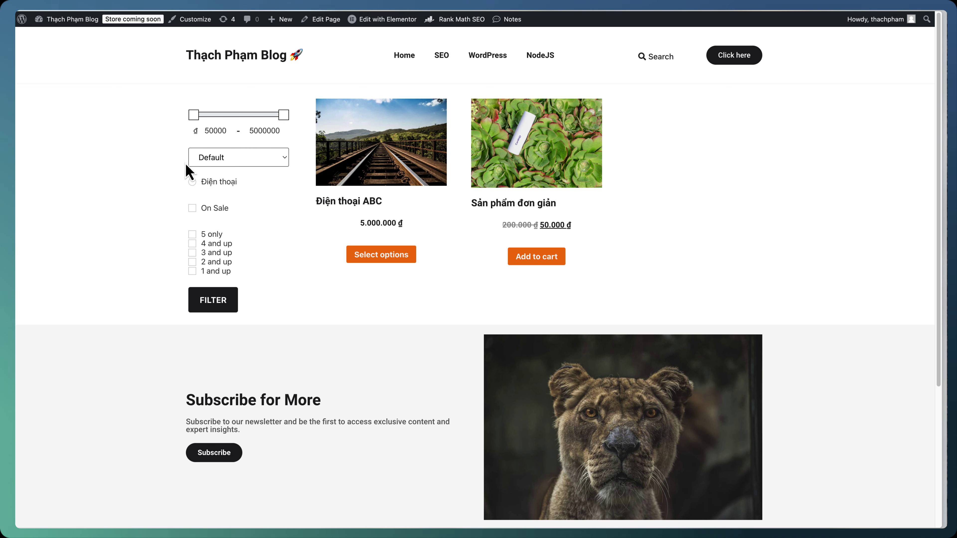
pyautogui.click(200, 183)
pyautogui.click(193, 182)
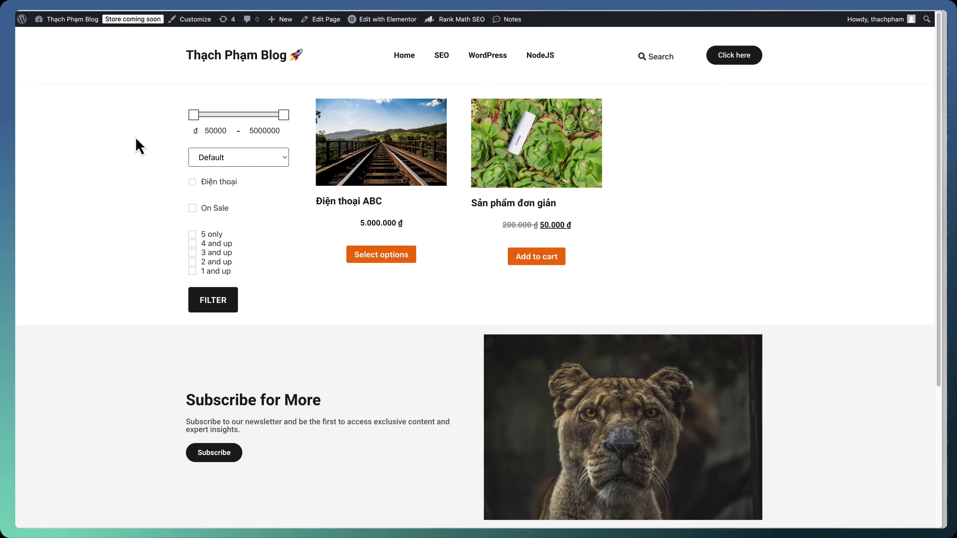
# Open the Filter trang sản phẩm filter for editing from the WBW filter list
pyautogui.moveTo(72, 19)
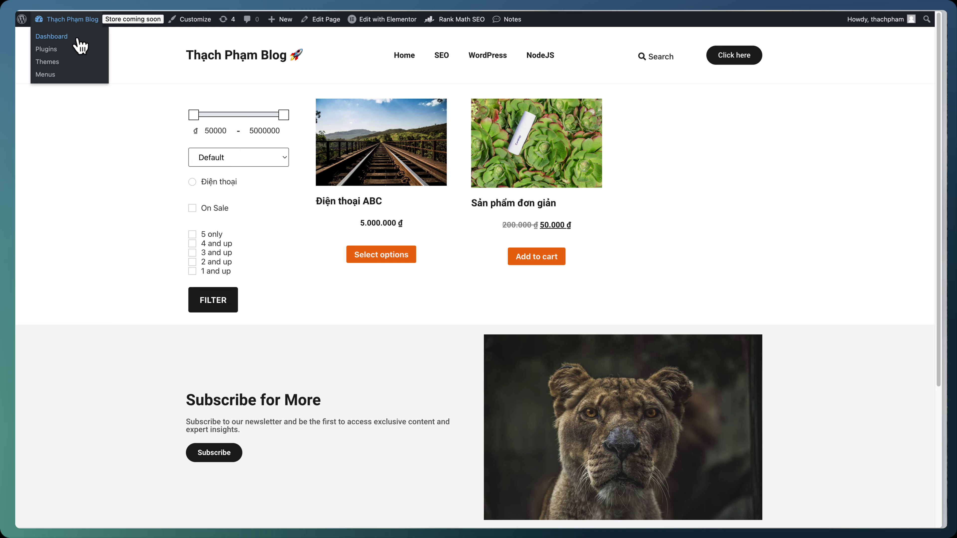
pyautogui.click(52, 36)
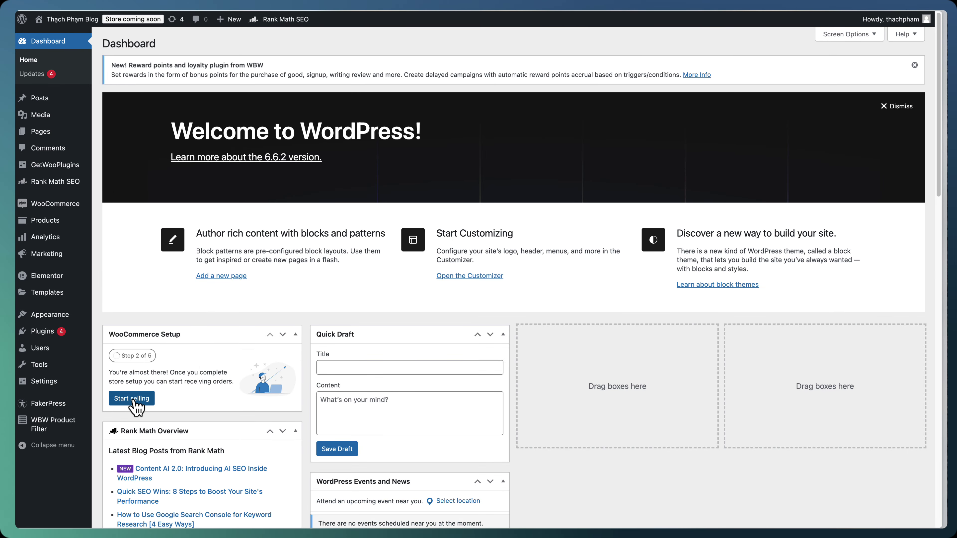
pyautogui.moveTo(75, 427)
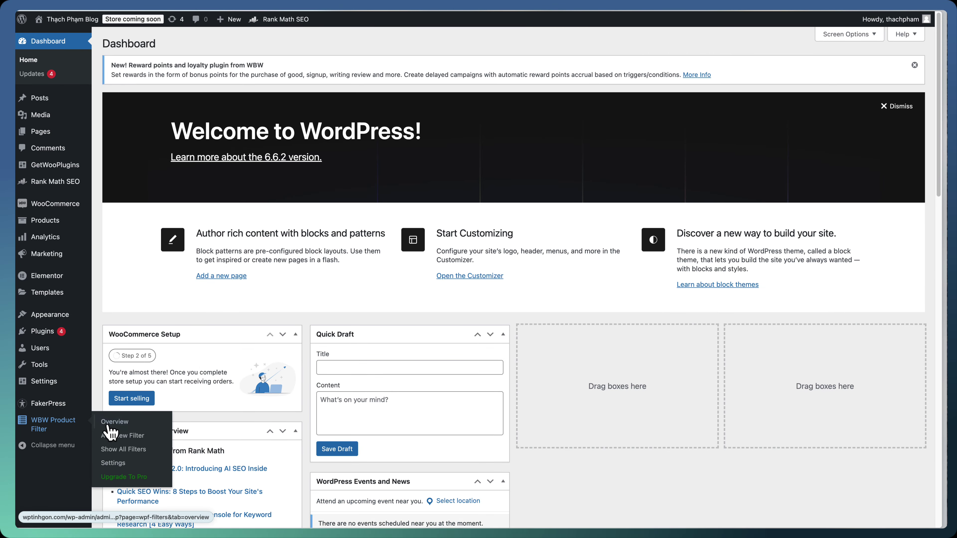
pyautogui.click(118, 449)
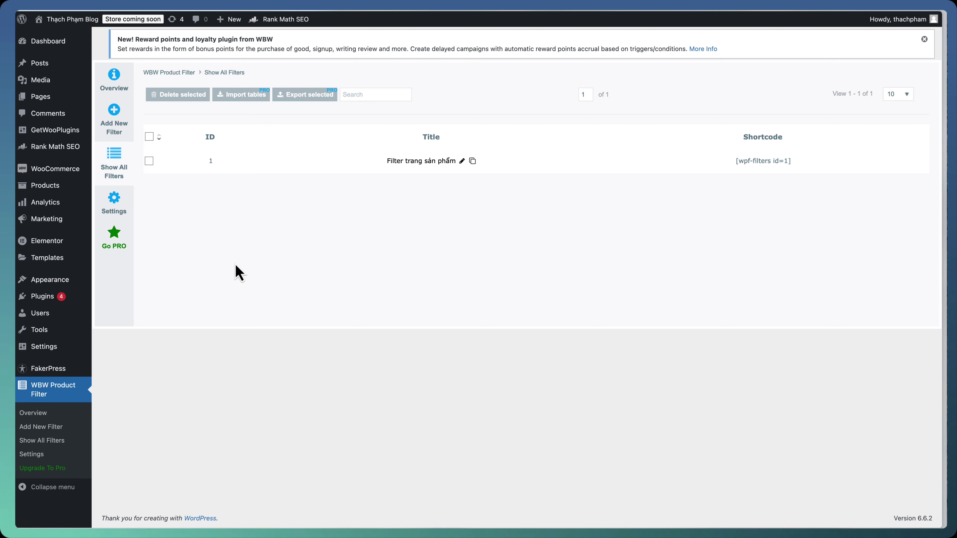
pyautogui.click(460, 162)
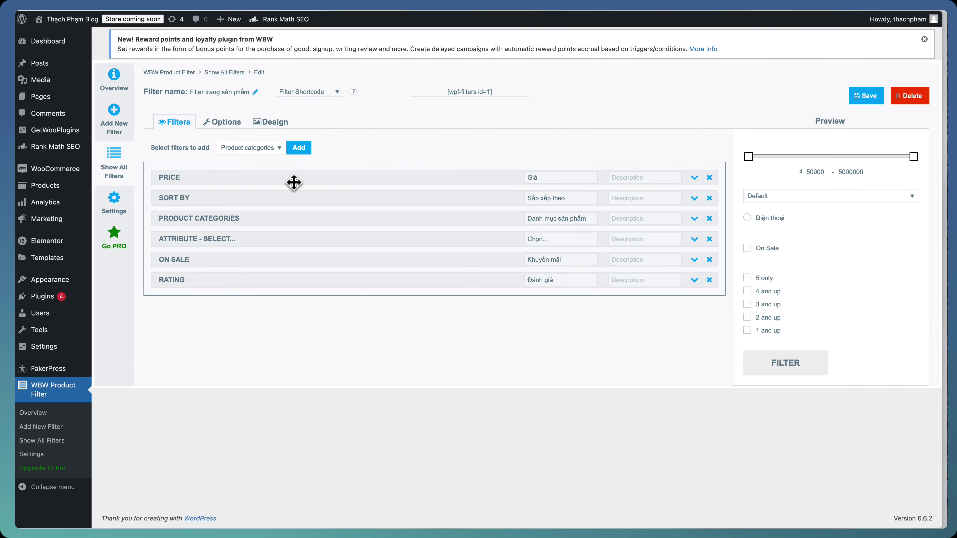
# Set the attribute filter to Màu sắc, title it 'Lọc theo màu sắc', and save
pyautogui.click(694, 240)
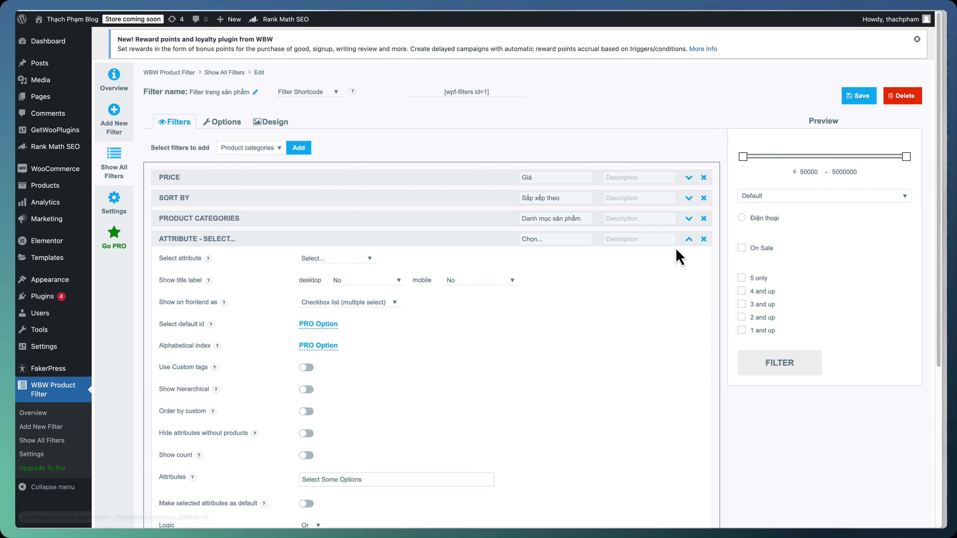
pyautogui.click(315, 259)
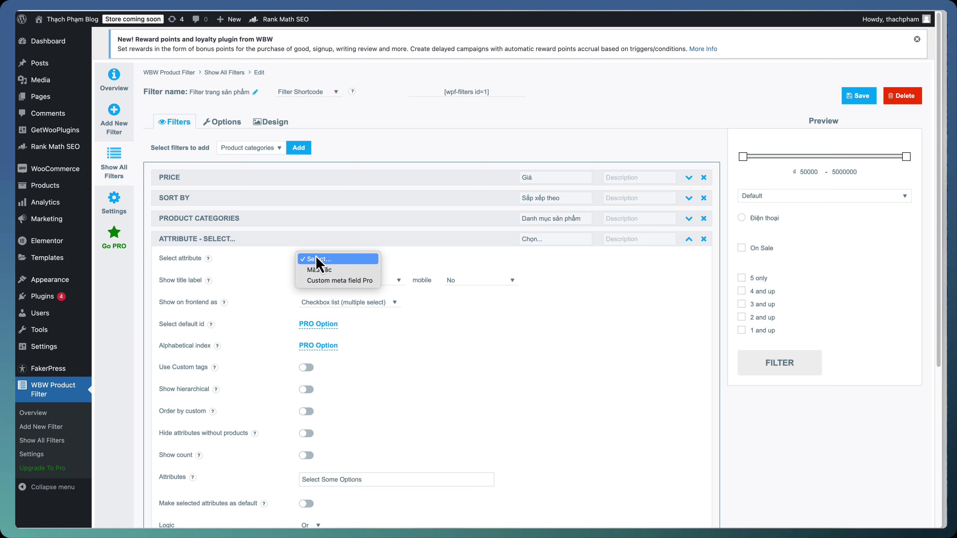
pyautogui.click(319, 270)
pyautogui.click(355, 264)
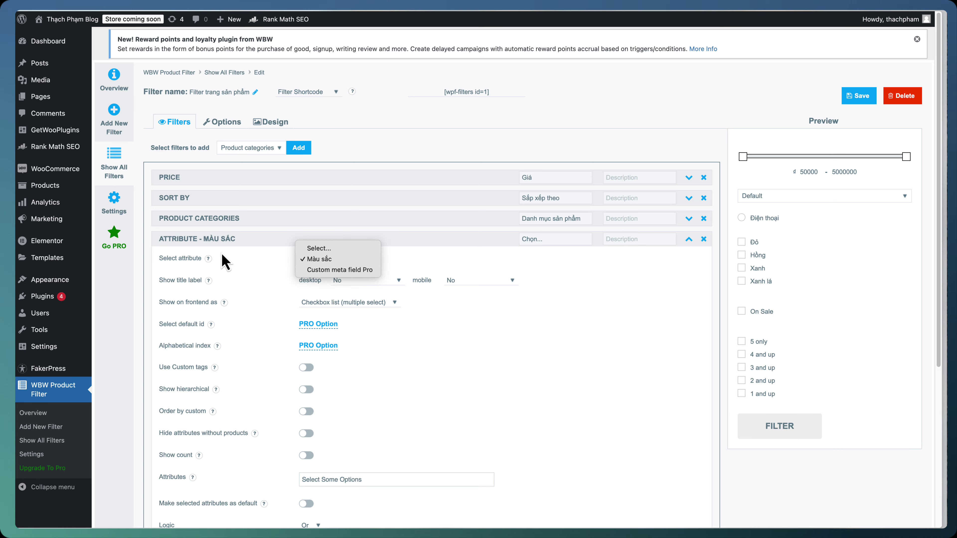
pyautogui.click(209, 266)
pyautogui.moveTo(74, 190)
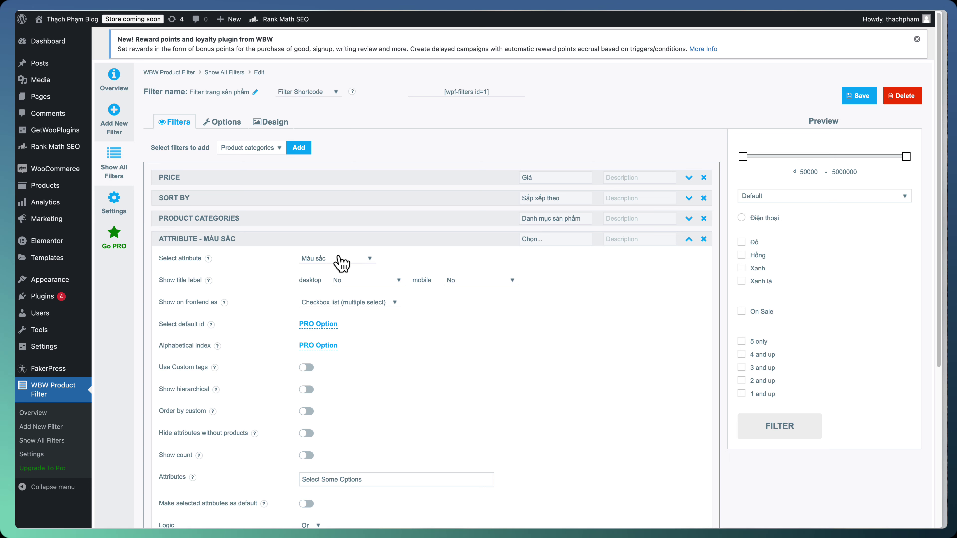
pyautogui.click(557, 239)
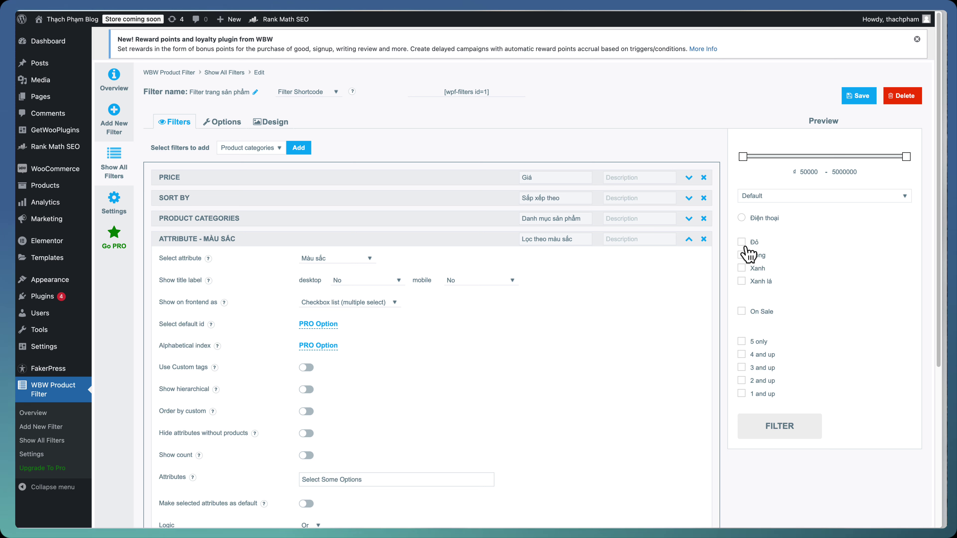
pyautogui.click(851, 99)
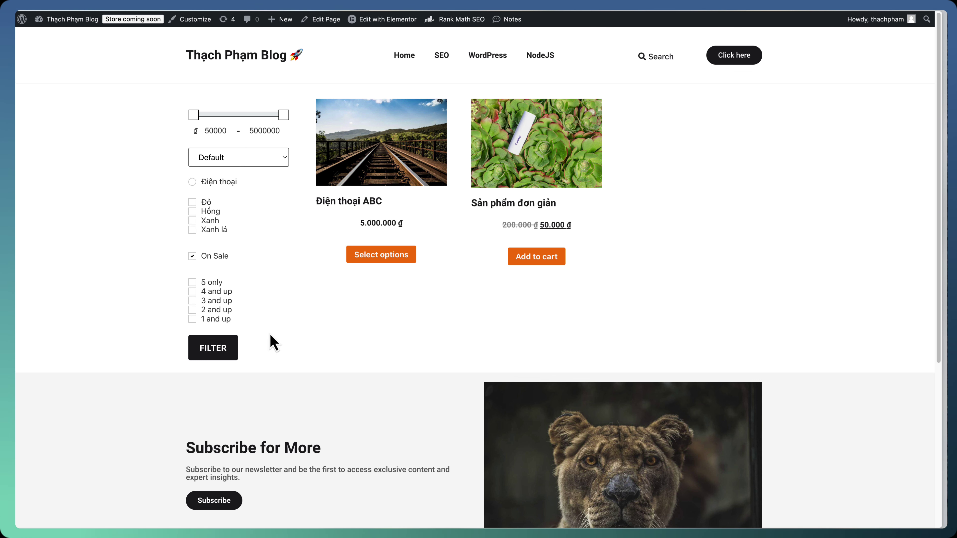
pyautogui.click(222, 356)
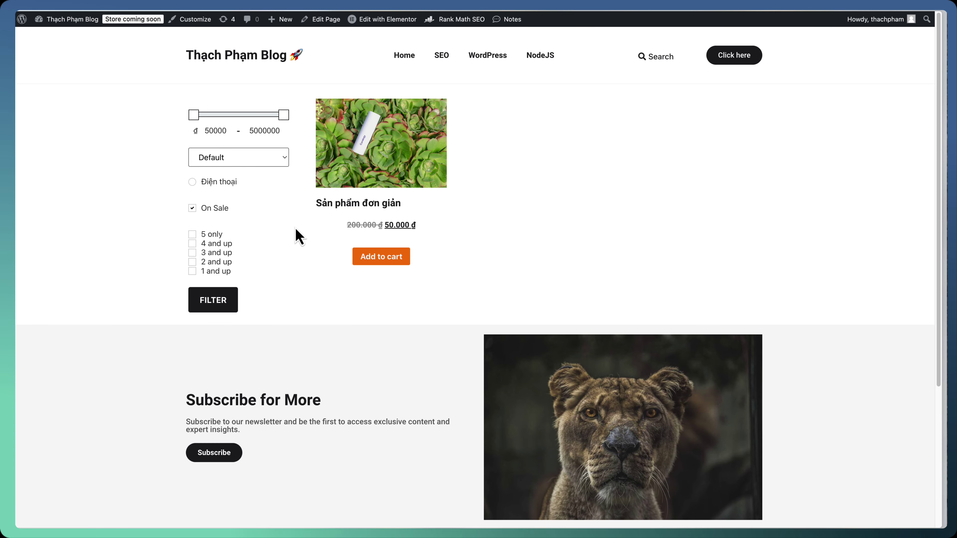
pyautogui.click(201, 210)
pyautogui.click(213, 304)
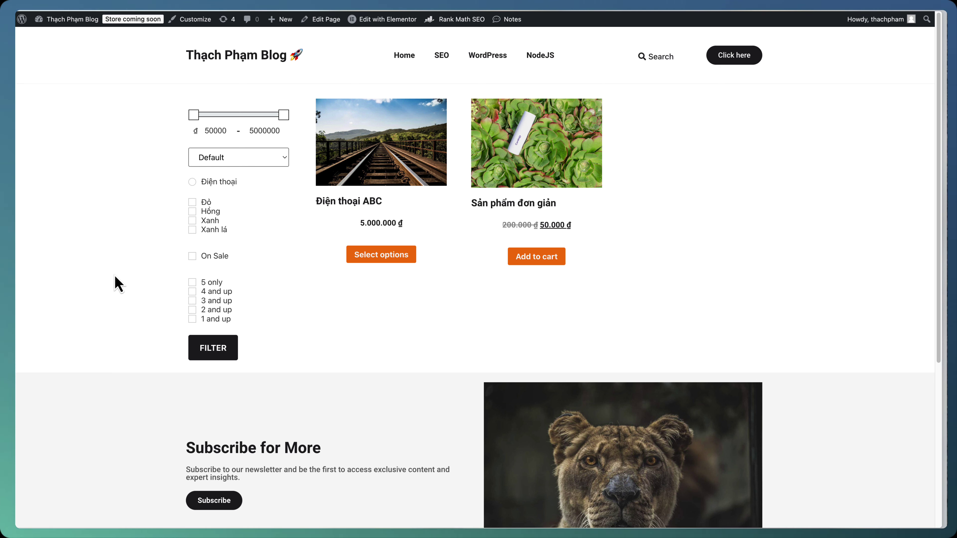
pyautogui.click(214, 166)
pyautogui.click(201, 157)
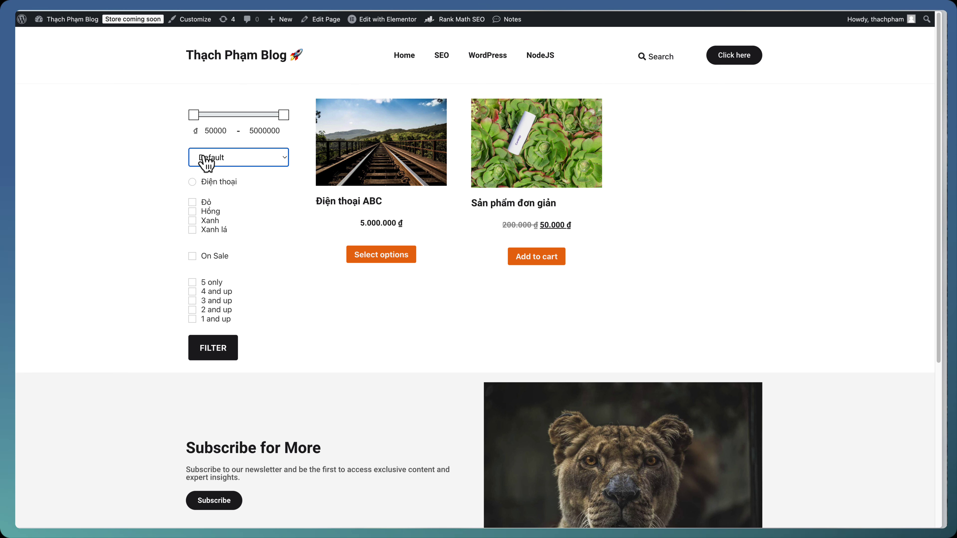
pyautogui.click(190, 157)
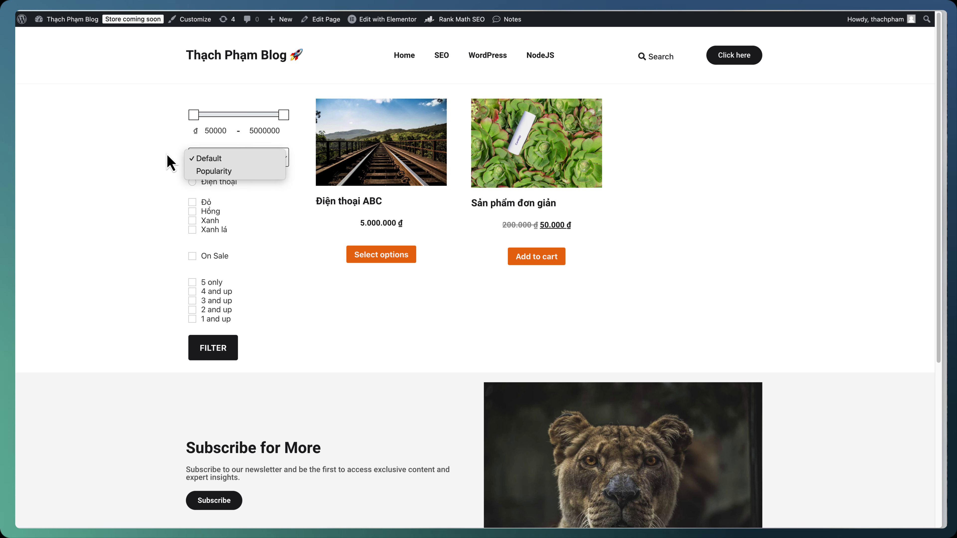
pyautogui.click(182, 154)
pyautogui.click(150, 235)
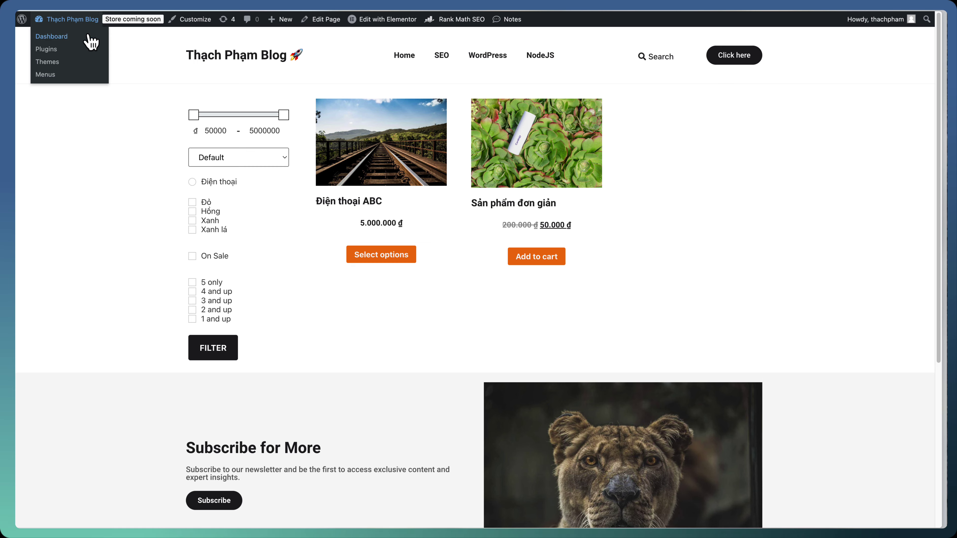
# Open the Filter trang sản phẩm filter for editing from the WBW filter list
pyautogui.click(90, 38)
pyautogui.moveTo(67, 435)
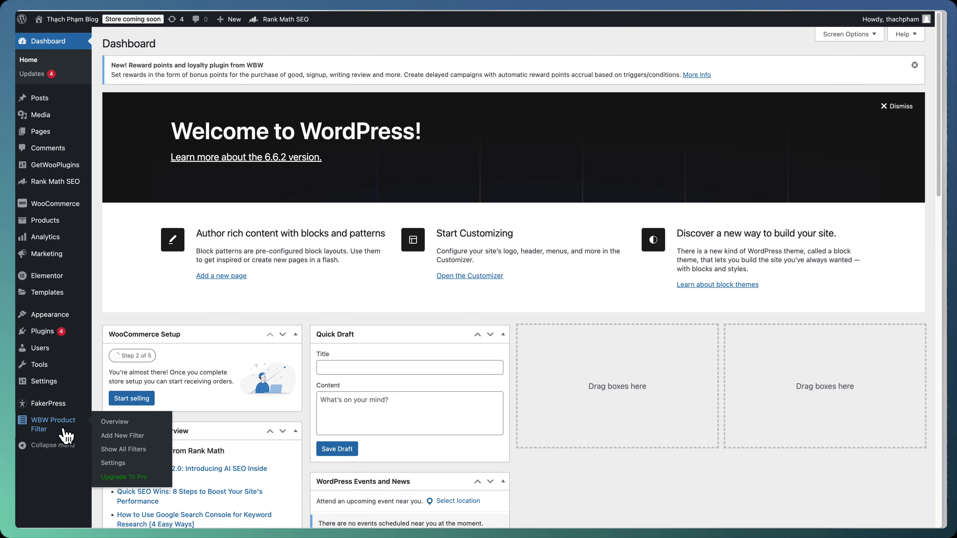
pyautogui.click(143, 449)
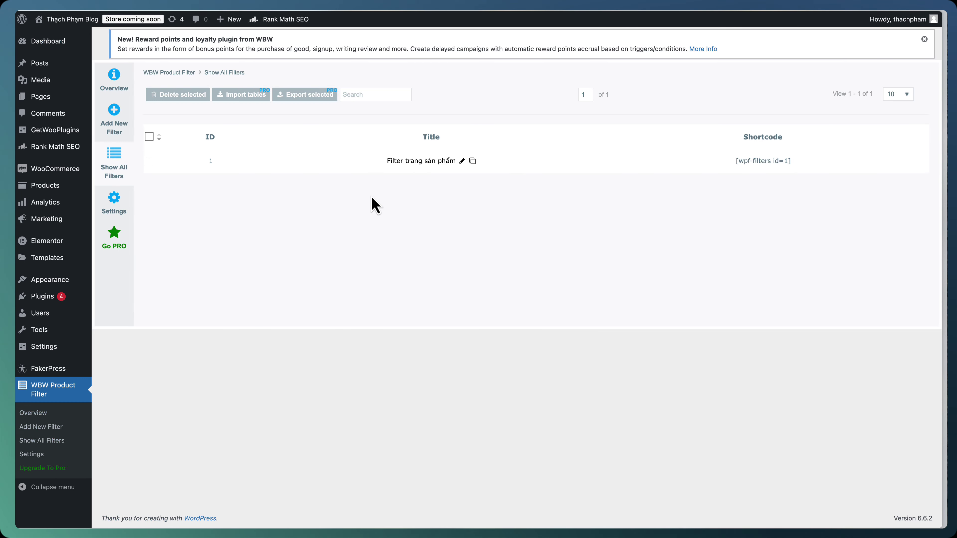
pyautogui.click(465, 165)
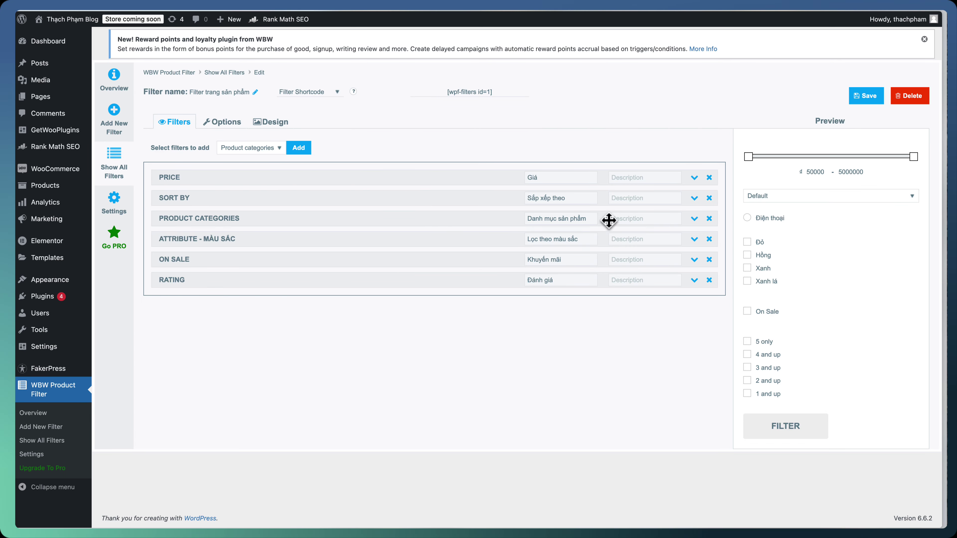
# Enable the Newness and Price: low to high sort orders and save the filter
pyautogui.click(695, 198)
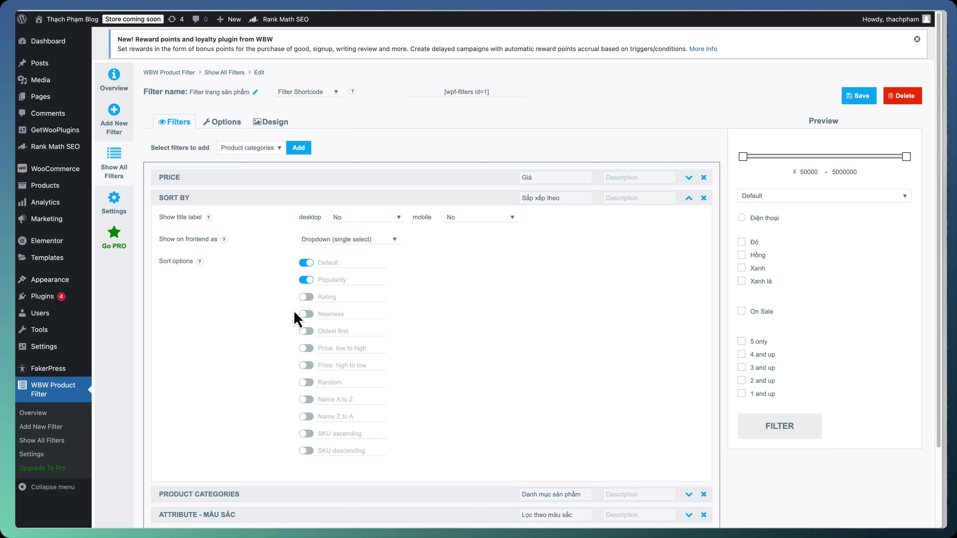
pyautogui.click(309, 348)
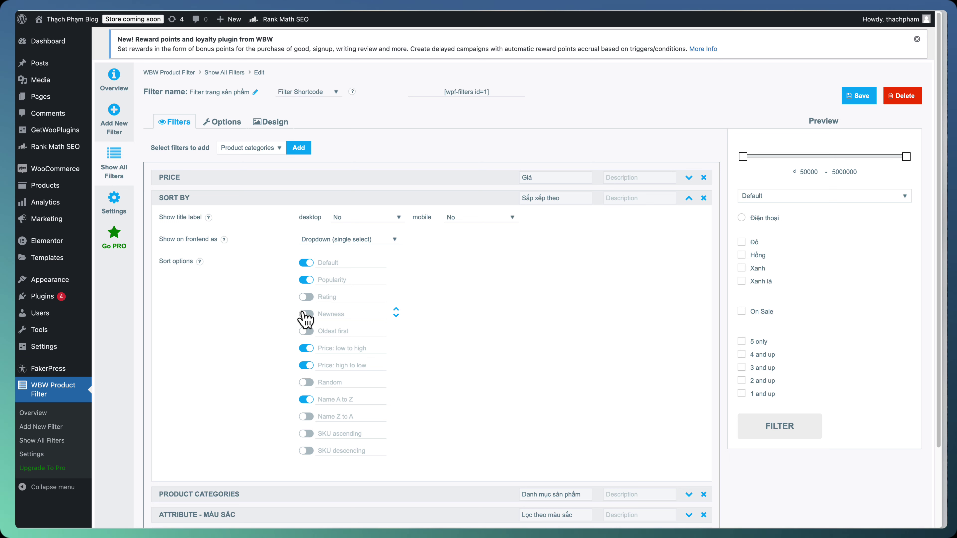
pyautogui.click(305, 314)
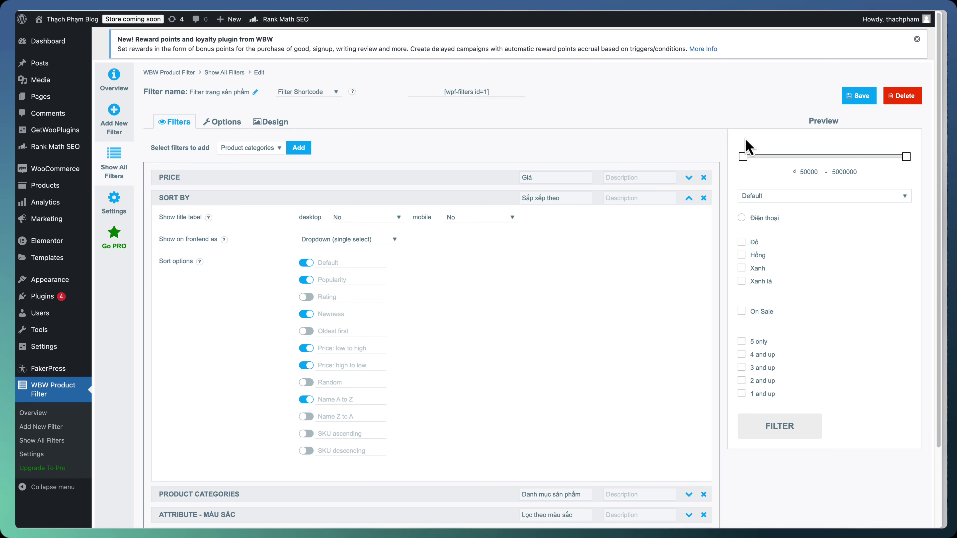
pyautogui.click(862, 96)
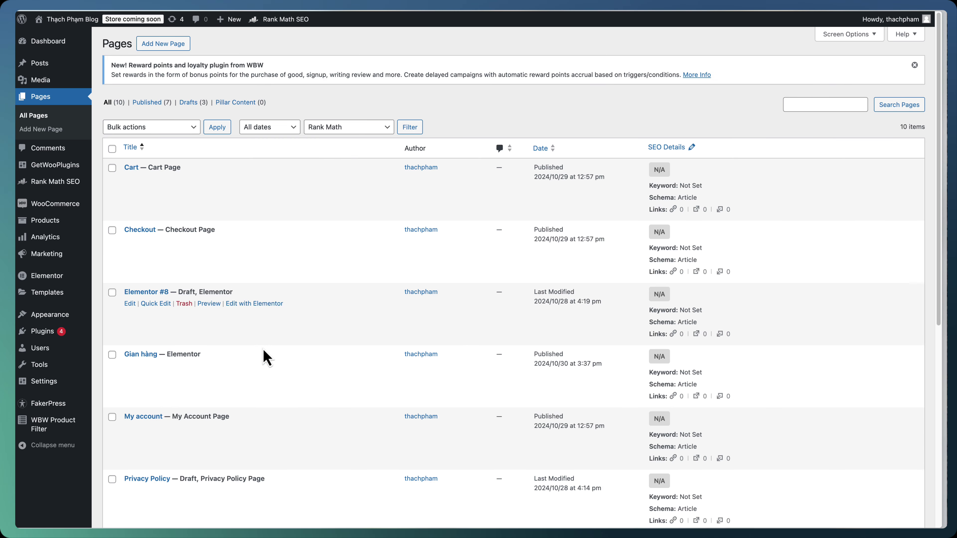
pyautogui.moveTo(259, 365)
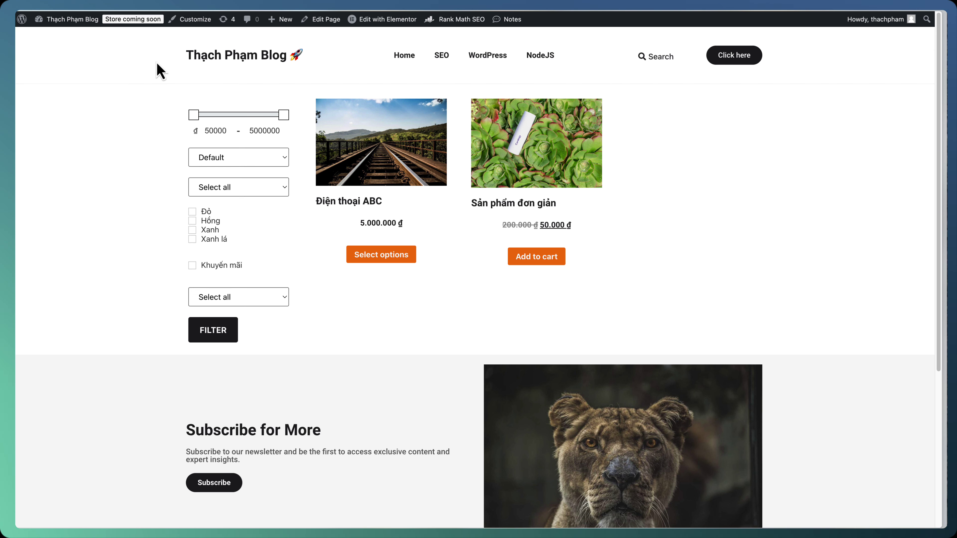
# Open the product Loop Item template in Elementor from the shop page
pyautogui.tripleClick(518, 202)
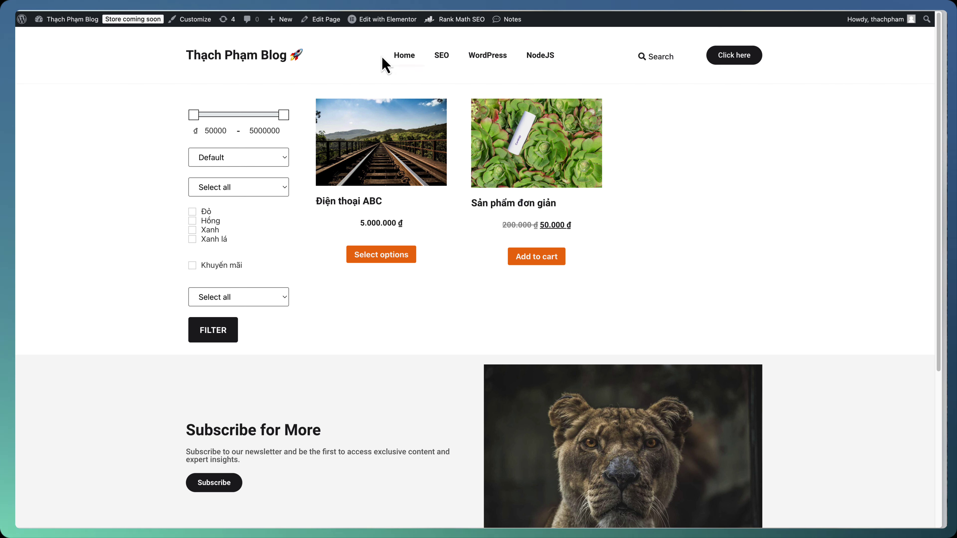
pyautogui.moveTo(385, 25)
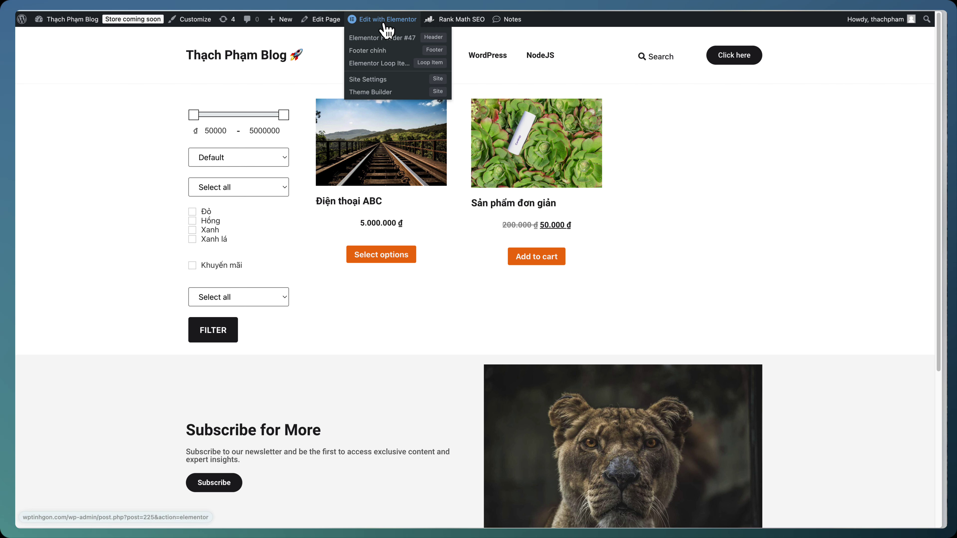
pyautogui.click(379, 63)
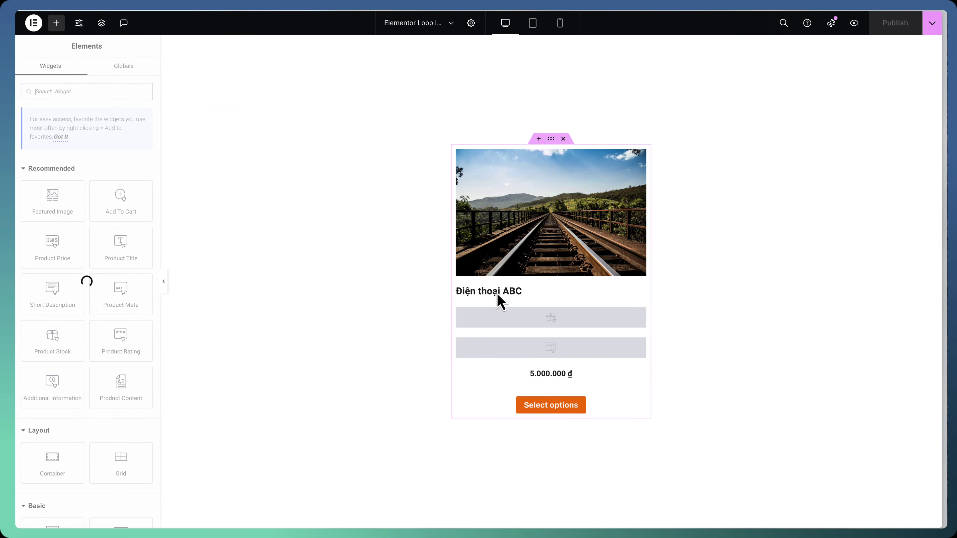
# Link the Product Title to the product's Post URL via Dynamic Tags
pyautogui.click(490, 296)
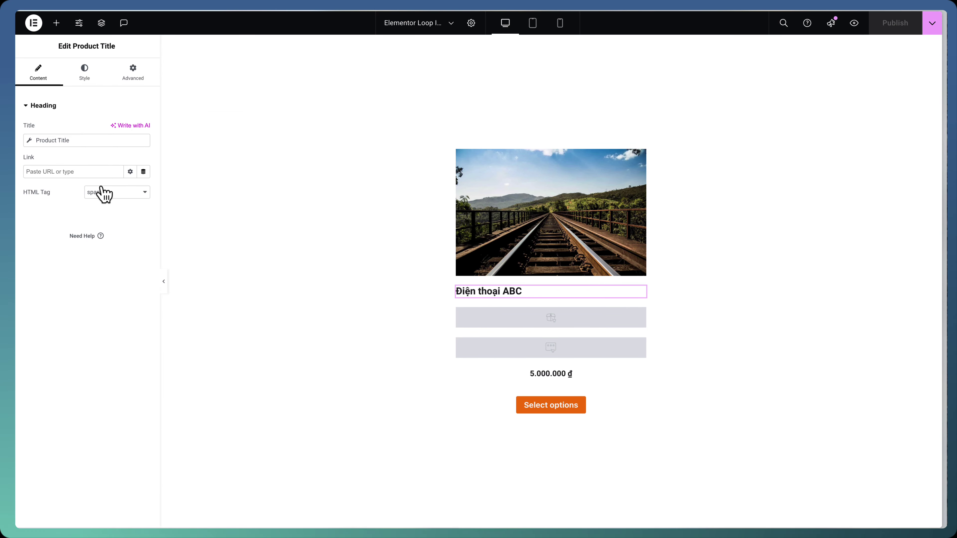
pyautogui.click(143, 172)
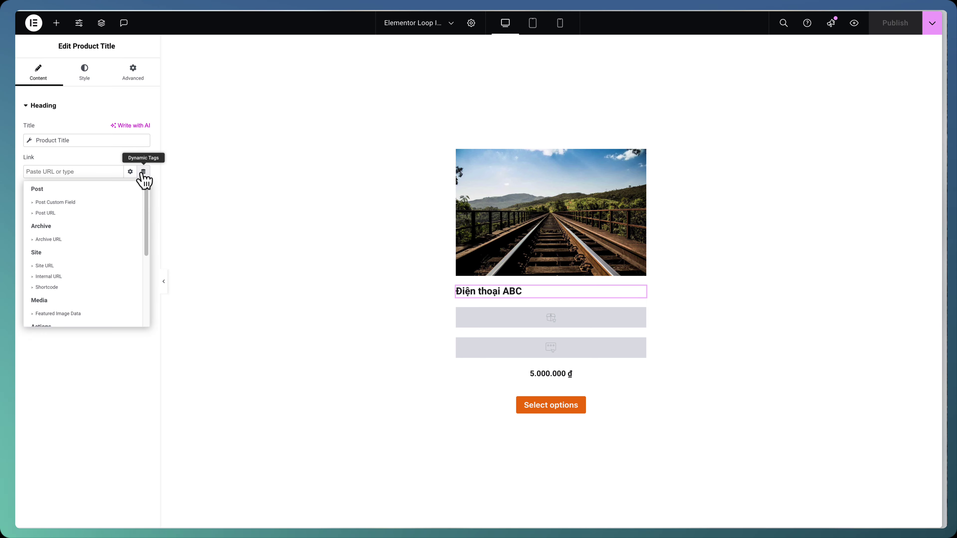
pyautogui.scroll(-5, 93, 234)
pyautogui.scroll(5, 94, 231)
pyautogui.click(92, 213)
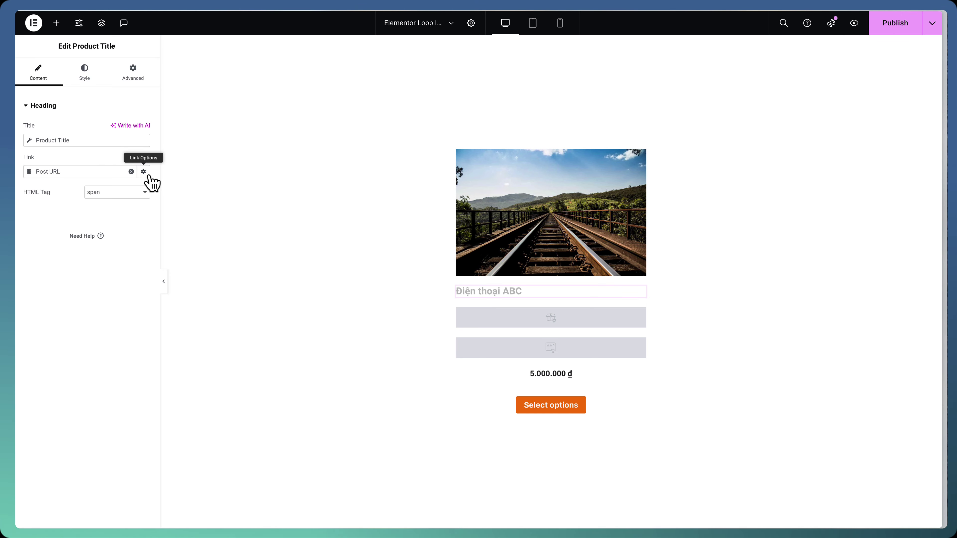
pyautogui.click(143, 171)
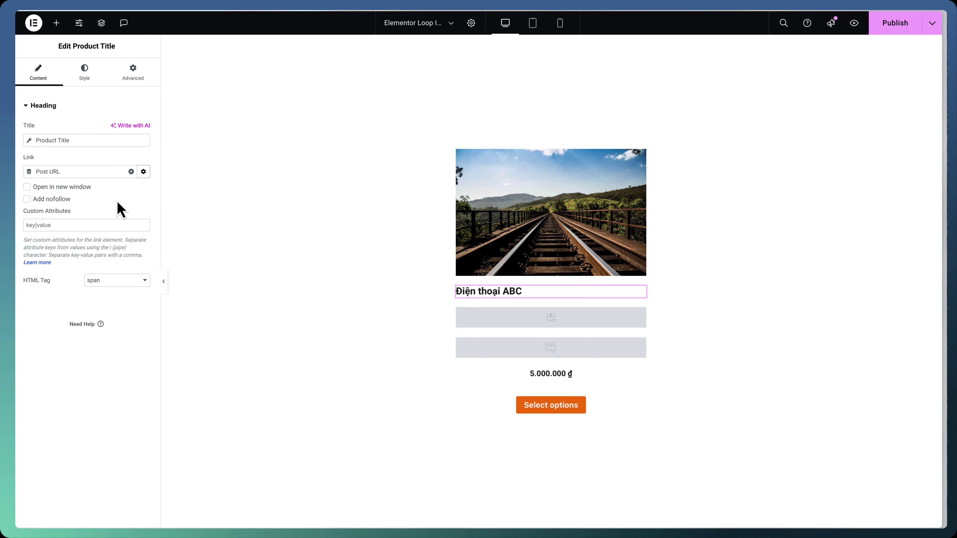
pyautogui.click(143, 171)
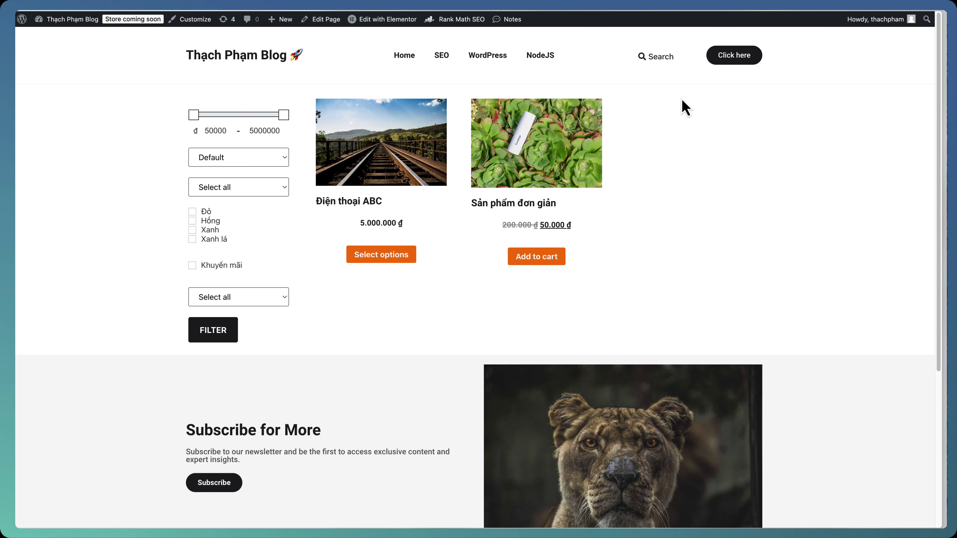
# Scroll the shop page and show the Edit with Elementor template list, including Elementor Header #47
pyautogui.scroll(-2, 680, 117)
pyautogui.scroll(2, 678, 129)
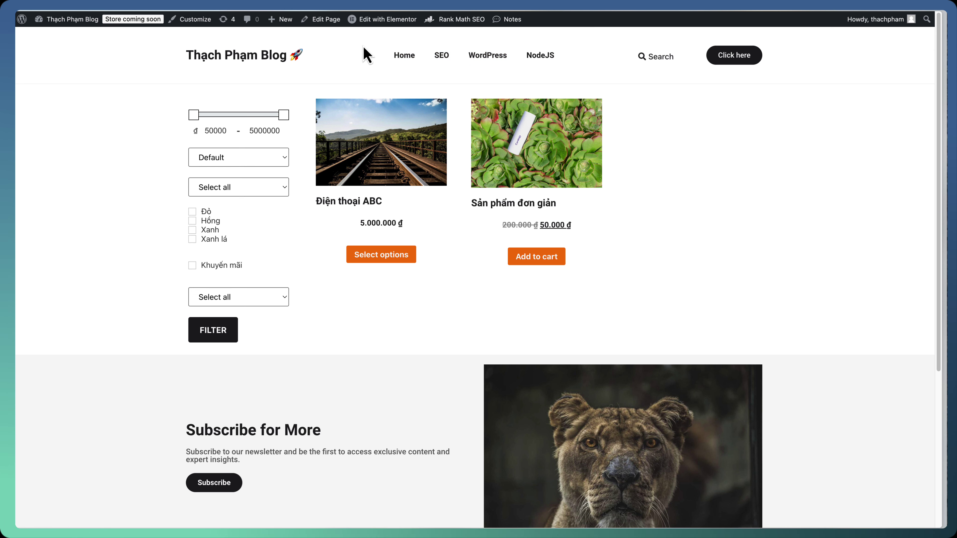
pyautogui.moveTo(386, 27)
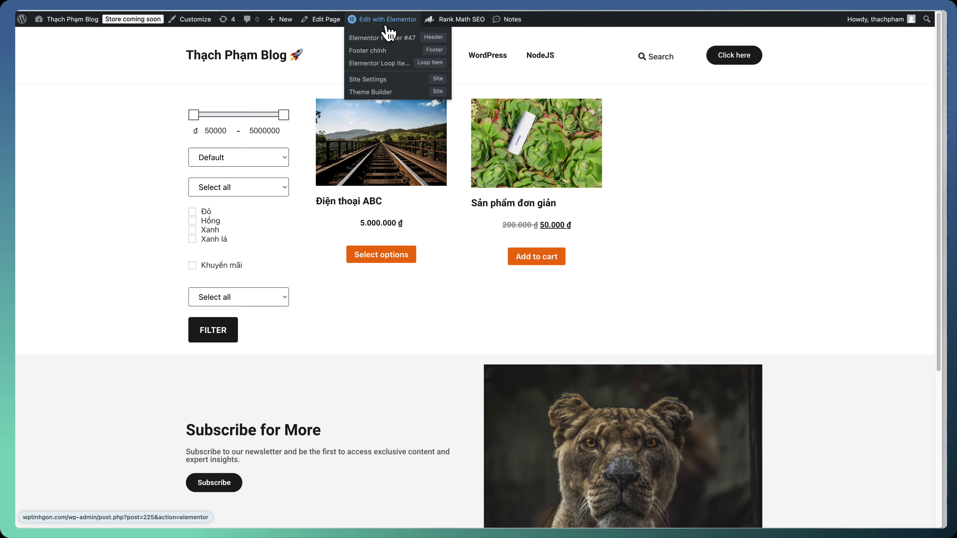
# Open Elementor Header #47 and select the container holding Search and Click here
pyautogui.click(388, 42)
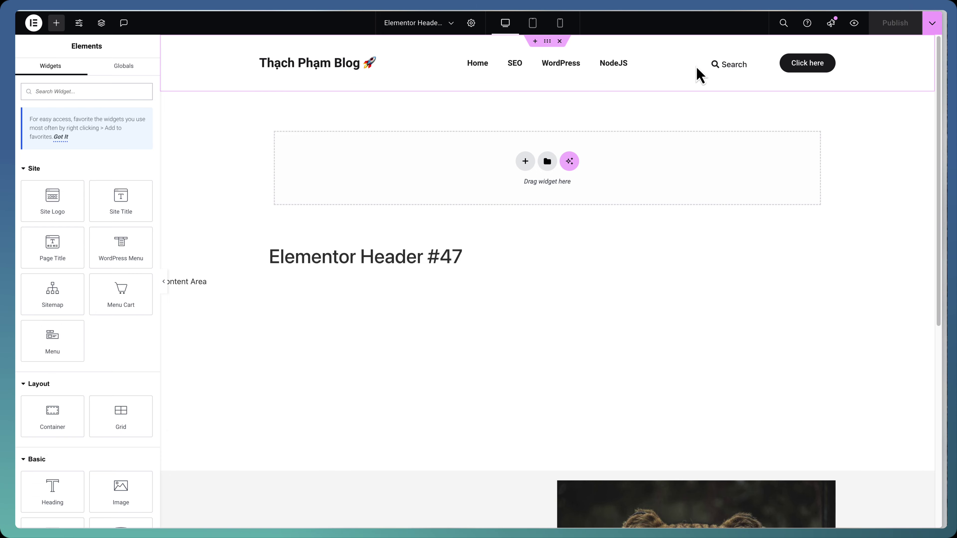
pyautogui.click(708, 71)
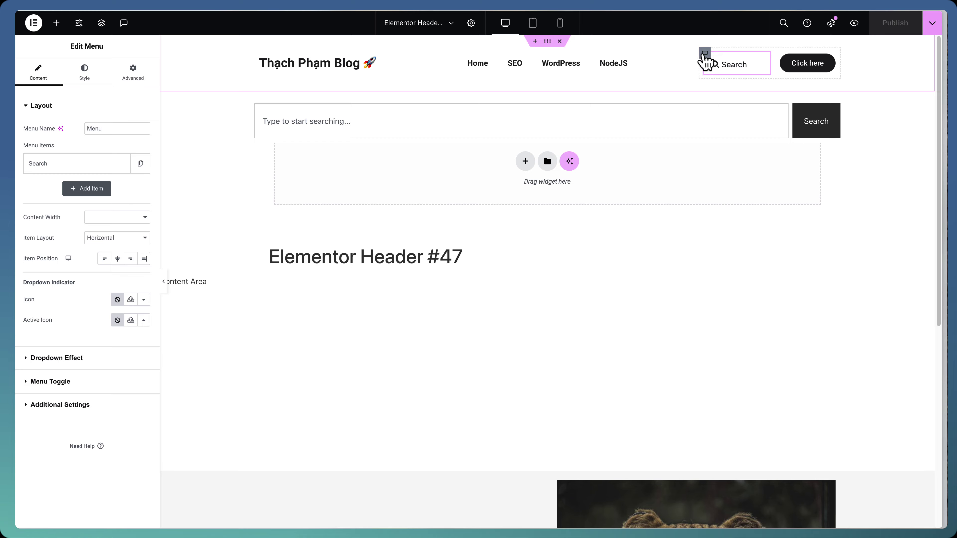
pyautogui.click(704, 54)
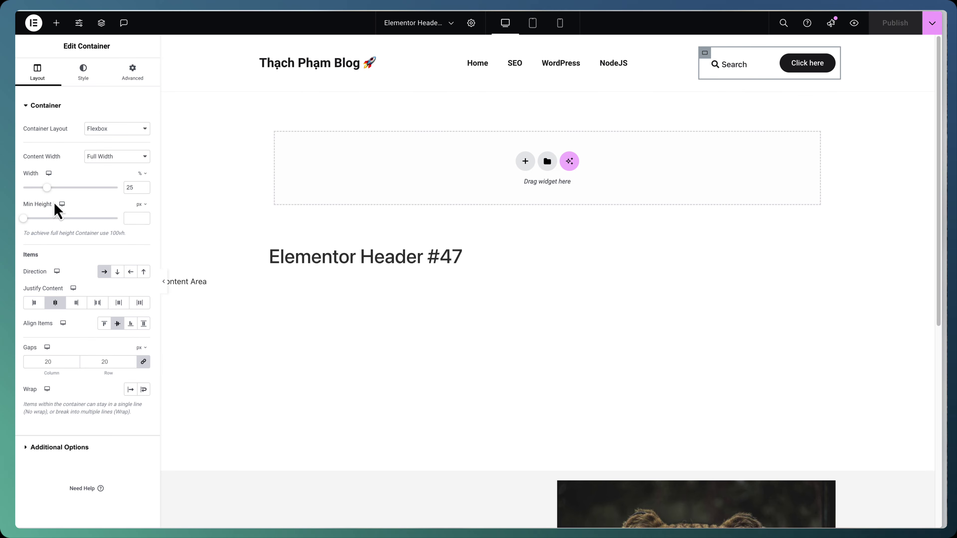
# Widen the right header container to 30% and add a Menu Cart with subtotal hidden
pyautogui.moveTo(46, 188); pyautogui.dragTo(53, 187)
pyautogui.click(56, 23)
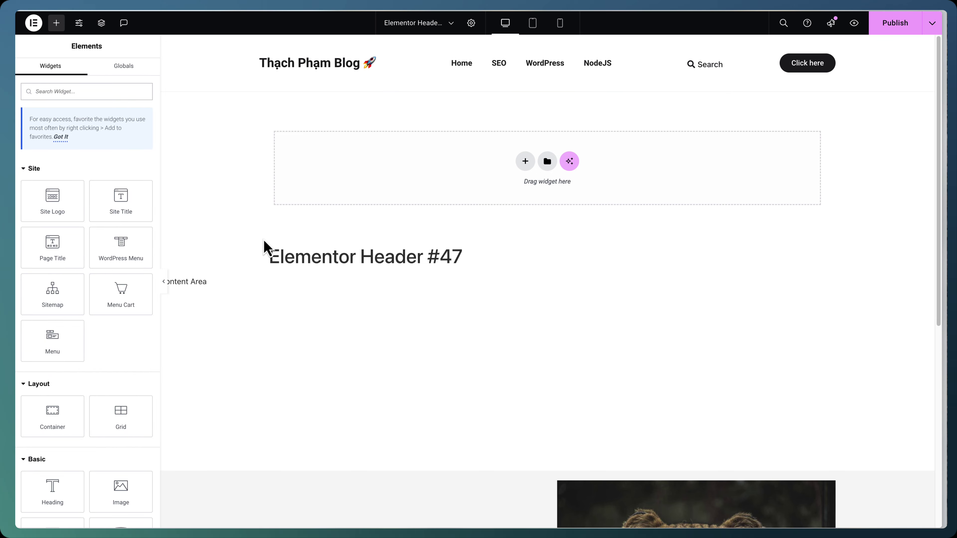
pyautogui.moveTo(132, 293); pyautogui.dragTo(838, 79)
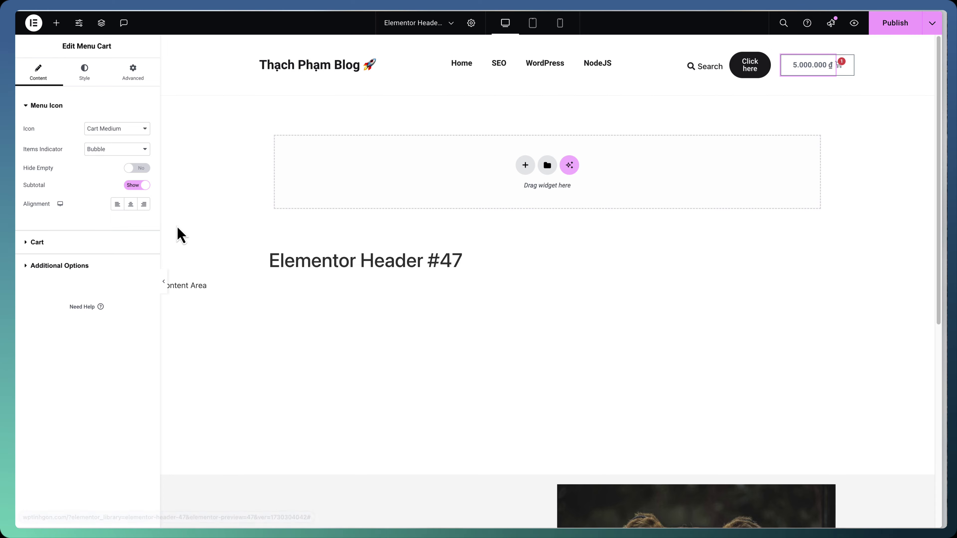
pyautogui.click(138, 188)
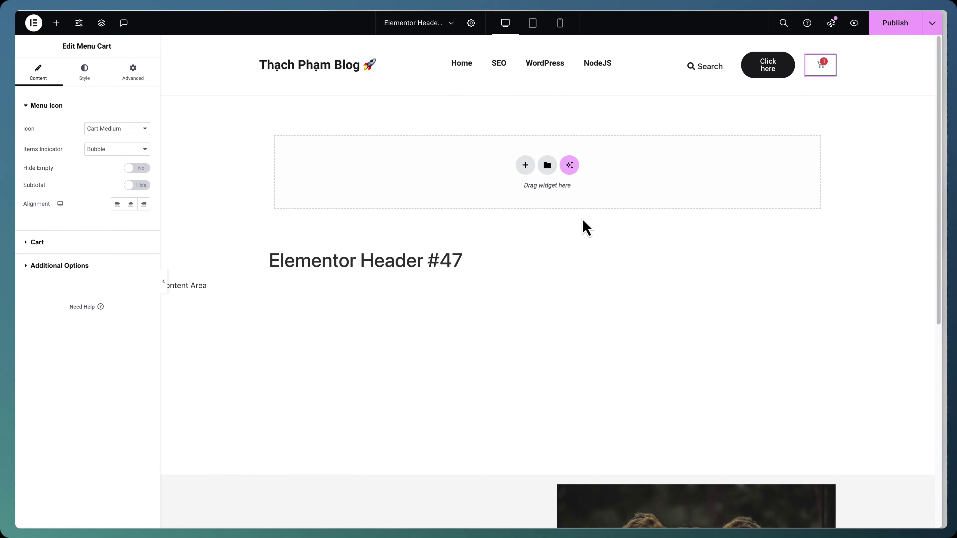
pyautogui.click(819, 68)
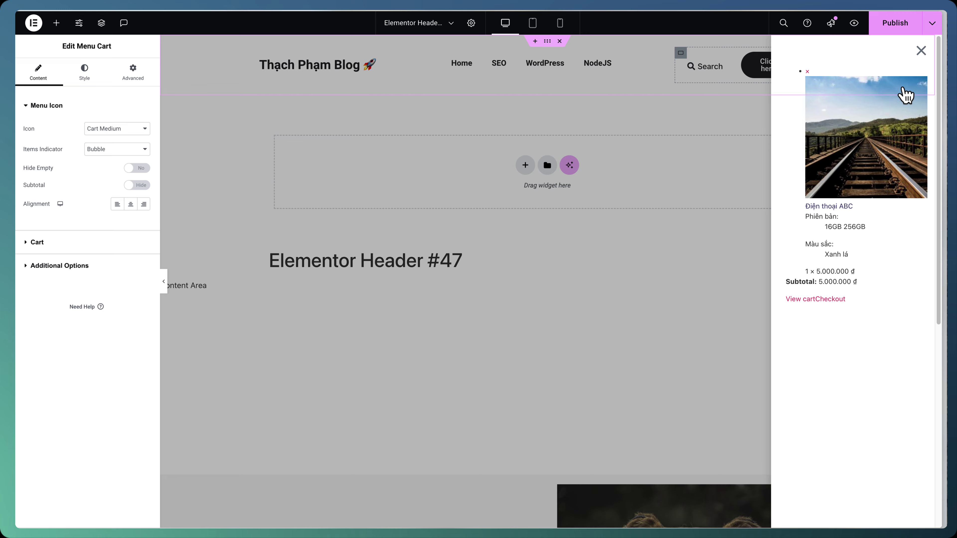
pyautogui.click(922, 49)
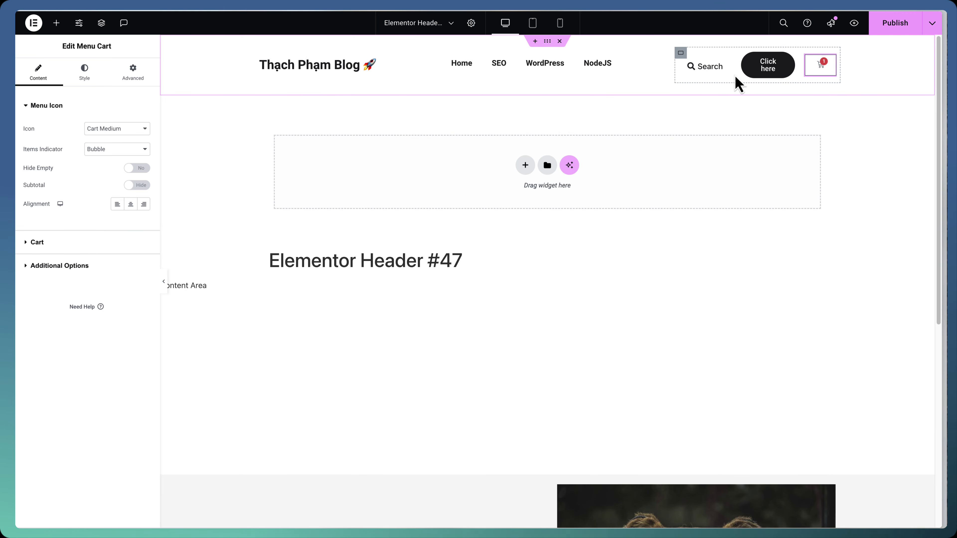
pyautogui.click(755, 70)
# Delete the Click here button and narrow the Search-and-cart container to 20% width
pyautogui.rightClick(755, 71)
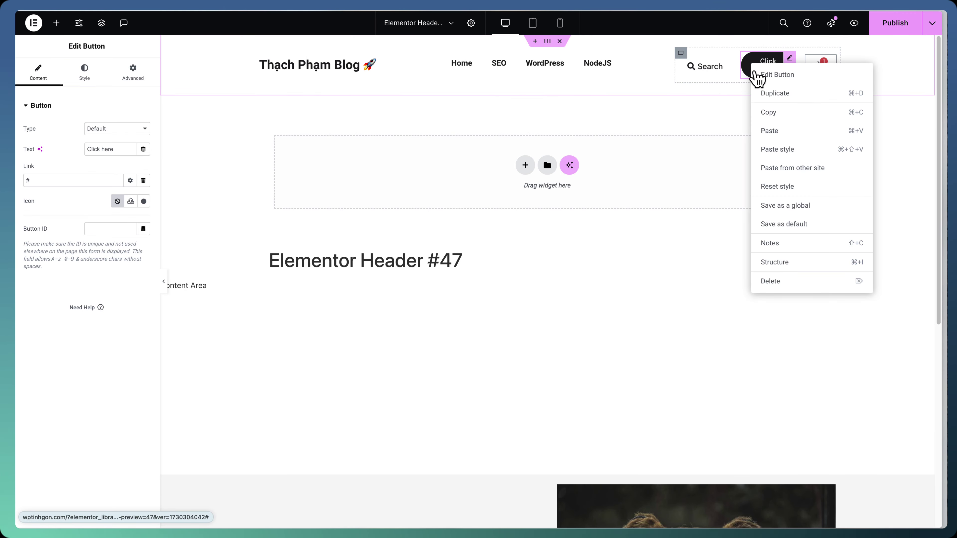
pyautogui.click(791, 282)
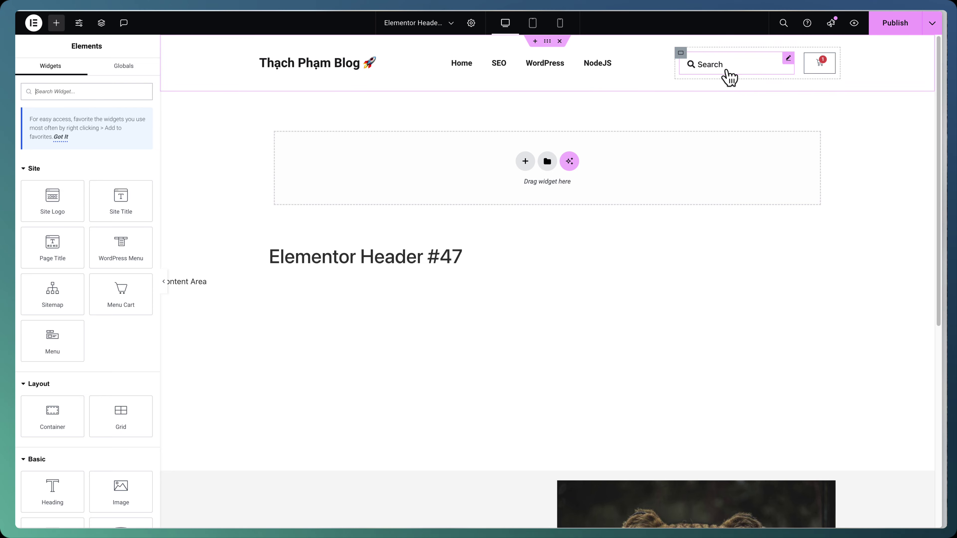
pyautogui.click(681, 53)
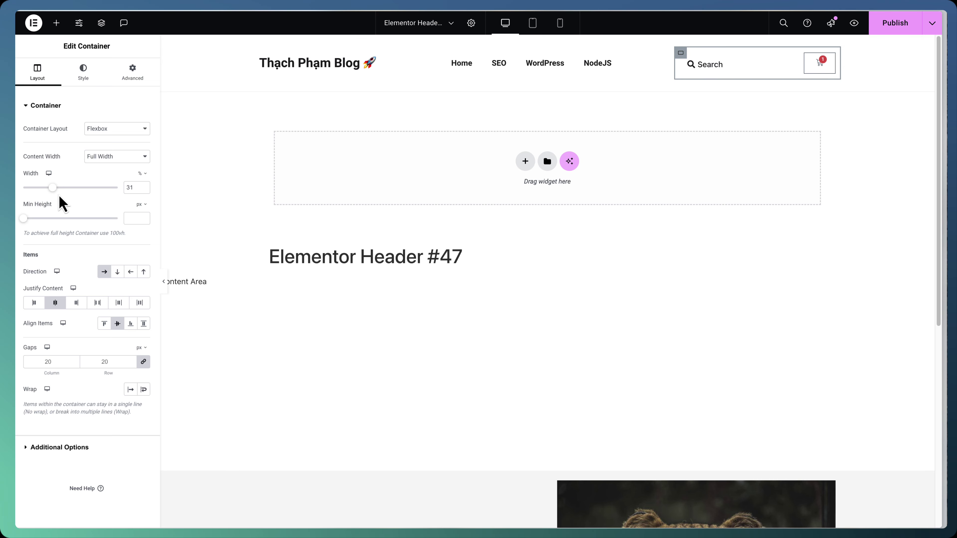
pyautogui.moveTo(52, 188); pyautogui.dragTo(40, 188)
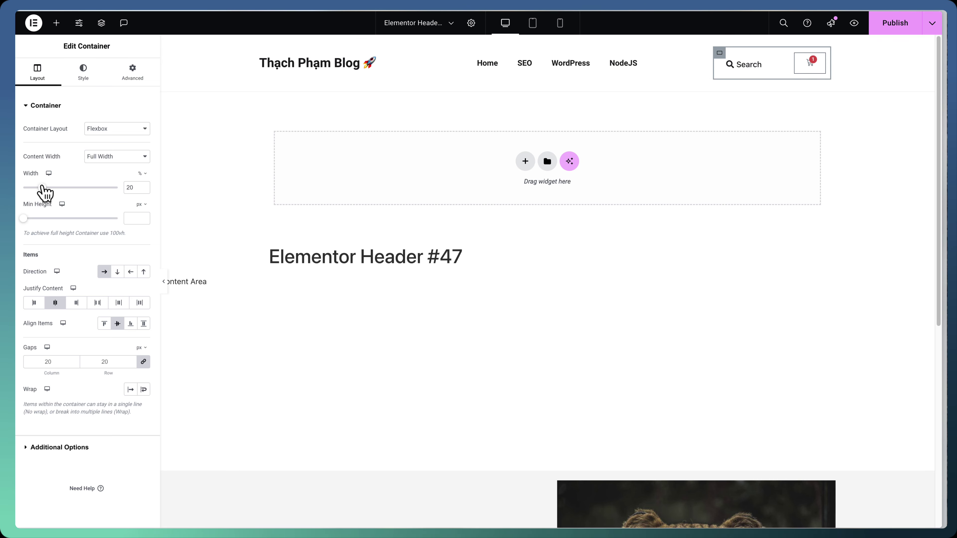
# Publish the header template and view it on the live site
pyautogui.click(894, 27)
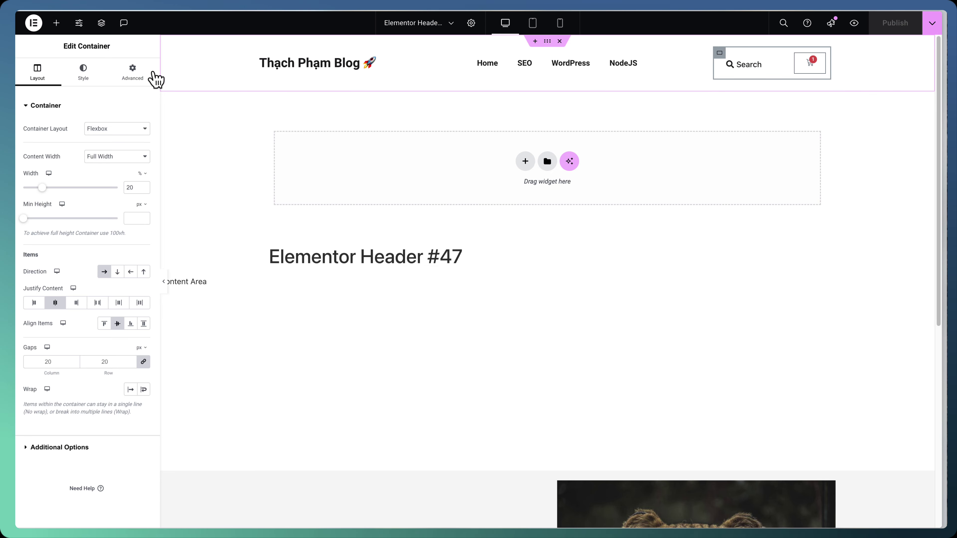
pyautogui.click(933, 23)
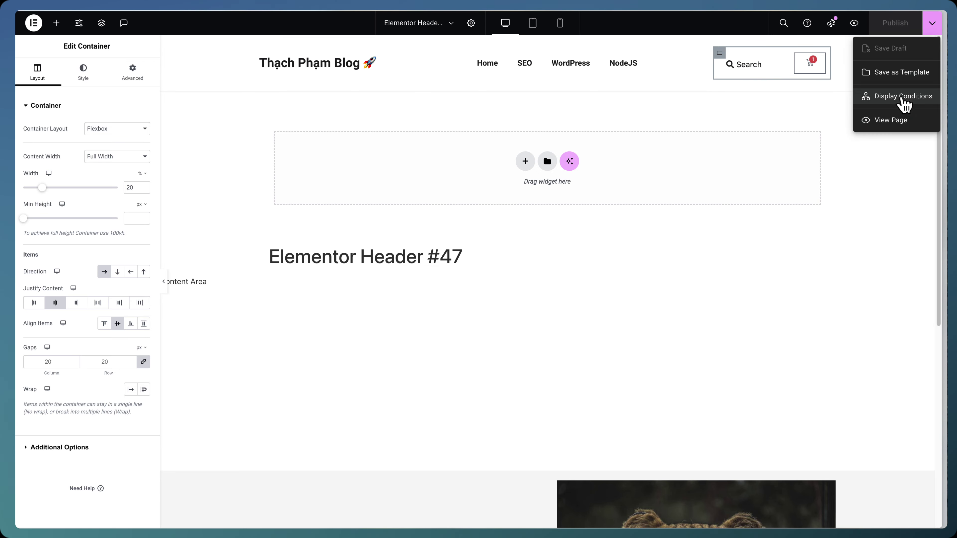
pyautogui.click(898, 121)
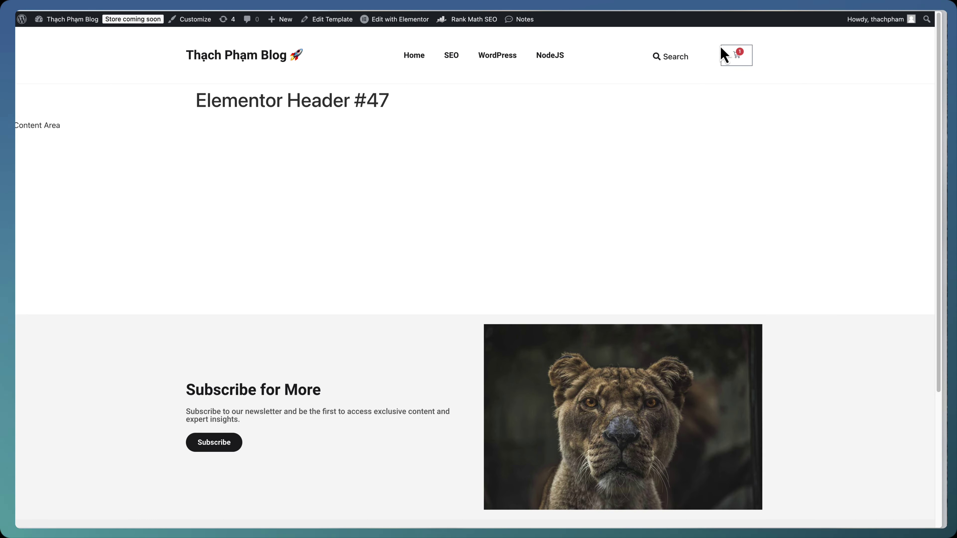
# Check the live header's mini-cart showing Điện thoại ABC with a 5.000.000 ₫ subtotal
pyautogui.click(740, 61)
pyautogui.click(733, 81)
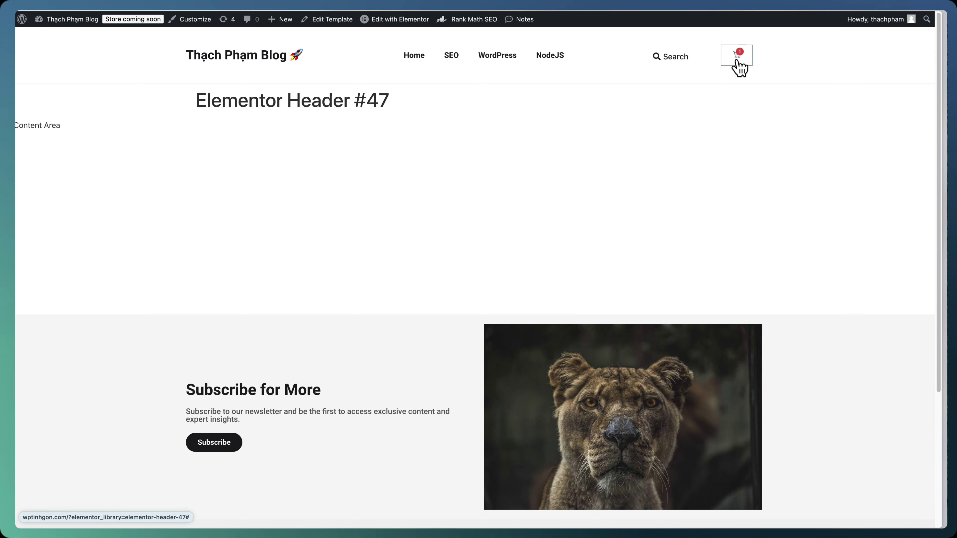
pyautogui.click(739, 62)
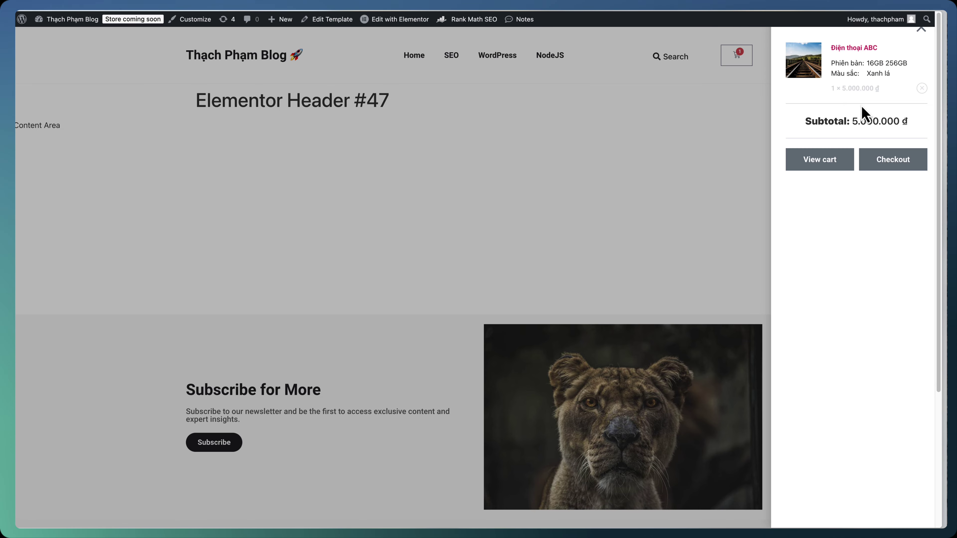
# Go to the home page, then return to the WordPress admin Dashboard
pyautogui.click(279, 59)
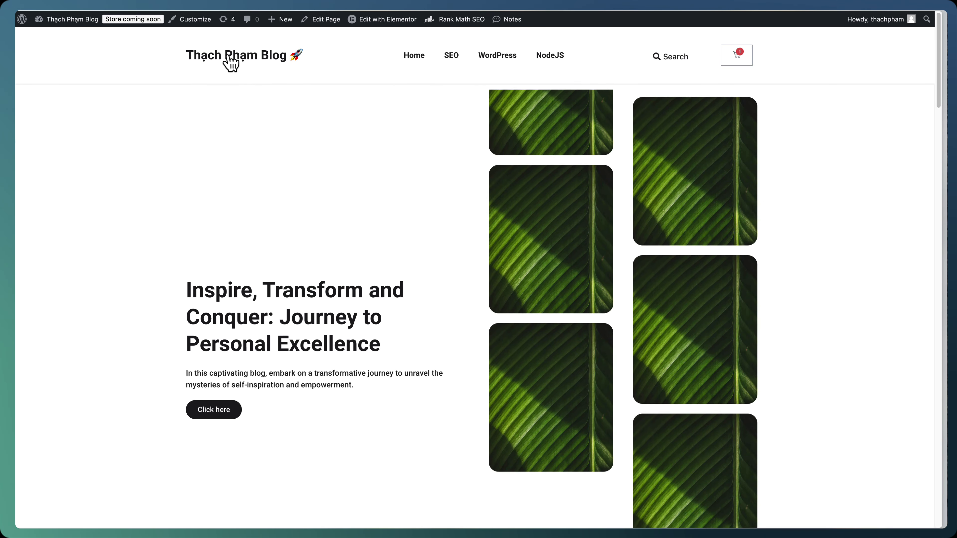
pyautogui.moveTo(76, 20)
pyautogui.click(81, 37)
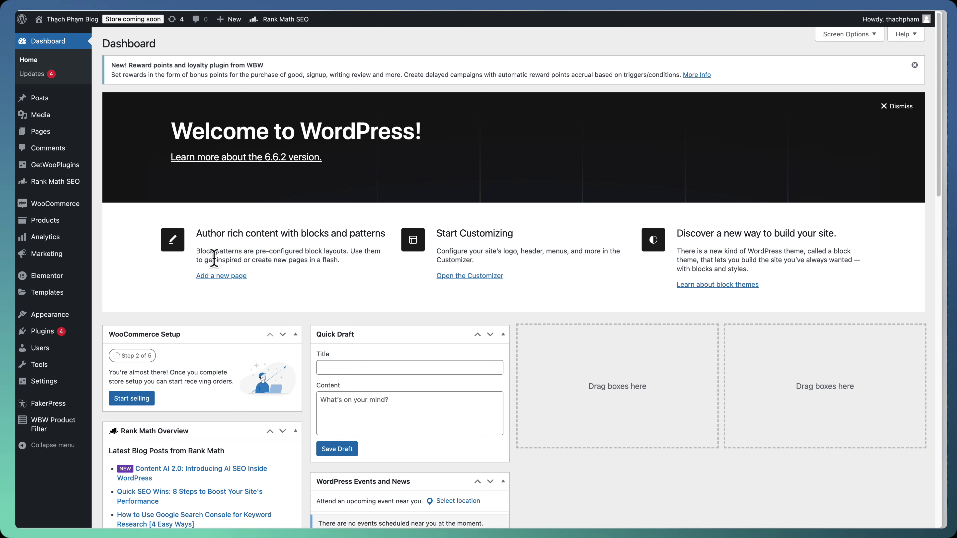
# Set the Shop page to Gian hàng in WooCommerce Settings > Products
pyautogui.moveTo(85, 212)
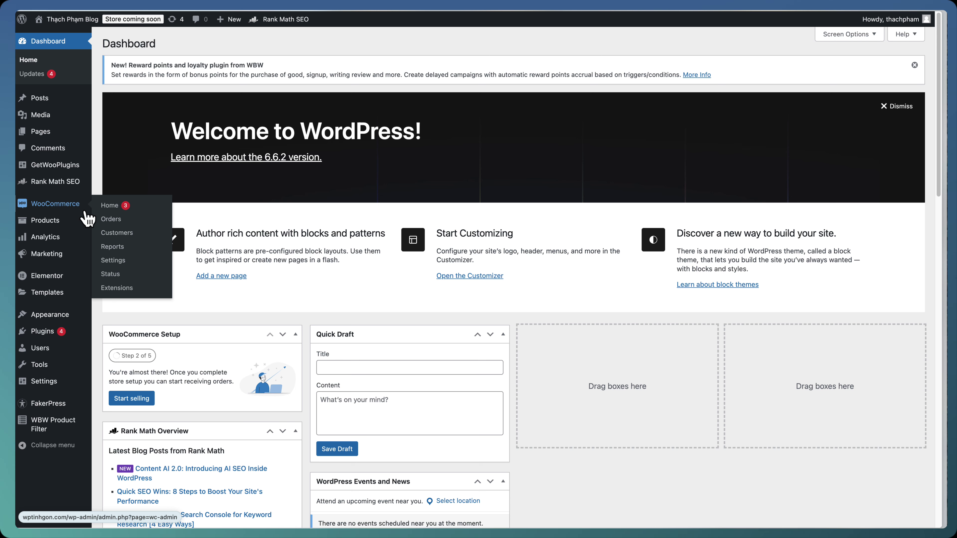
pyautogui.click(128, 260)
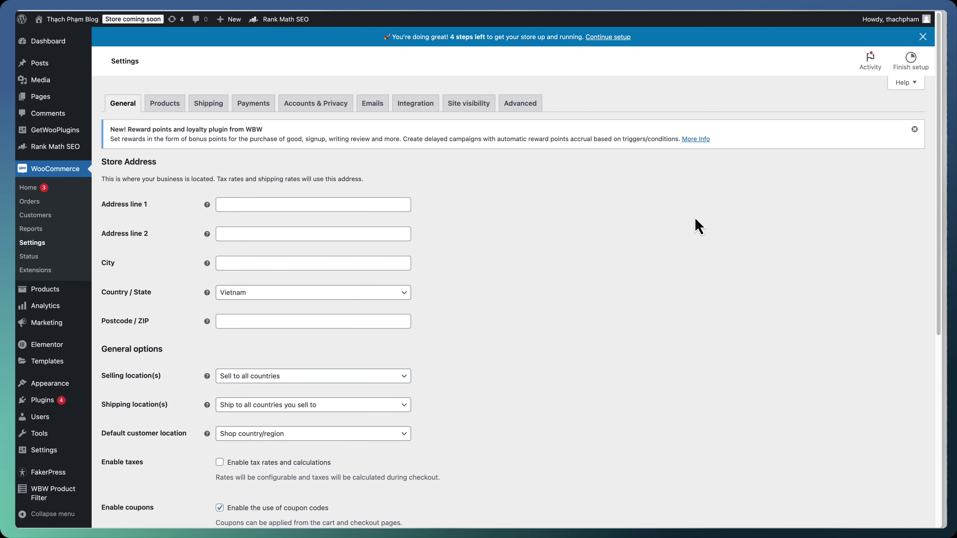
pyautogui.click(170, 108)
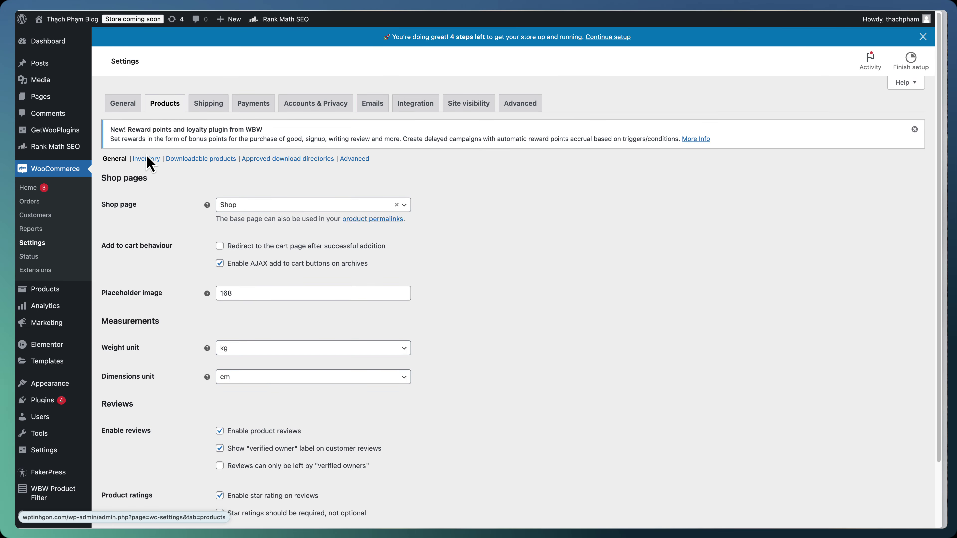
pyautogui.click(237, 206)
pyautogui.scroll(-2, 277, 264)
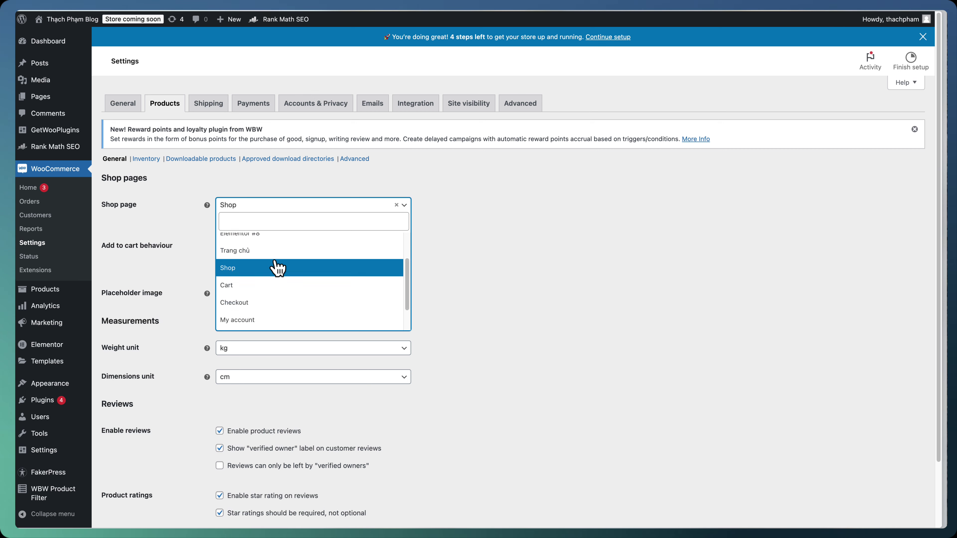
pyautogui.scroll(-1, 278, 267)
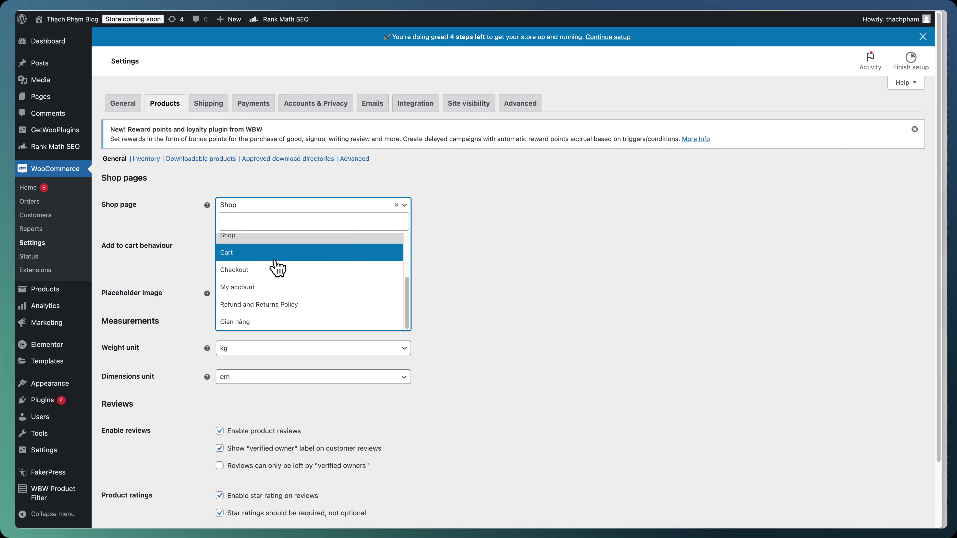
pyautogui.click(273, 326)
pyautogui.scroll(-2, 532, 238)
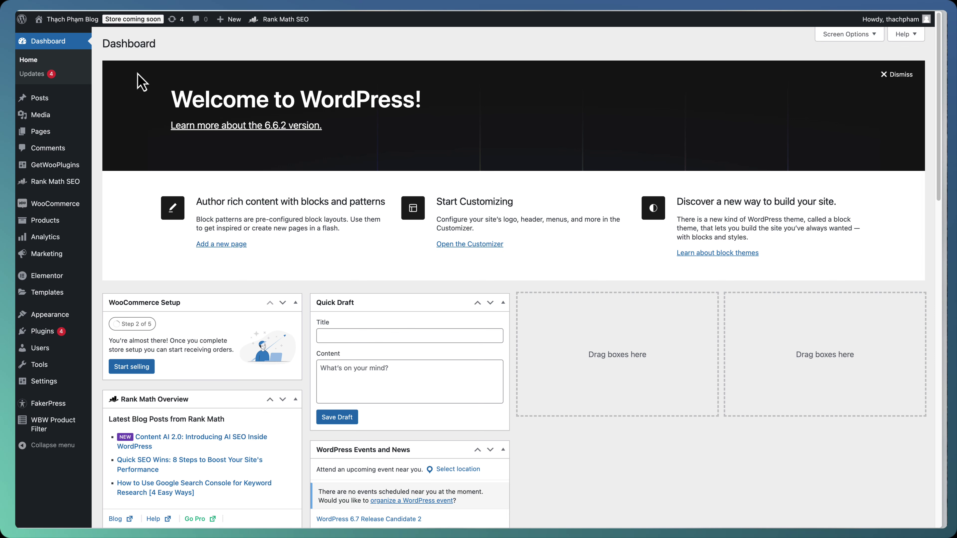
pyautogui.keyDown('super'); pyautogui.click(86, 37); pyautogui.keyUp('super')
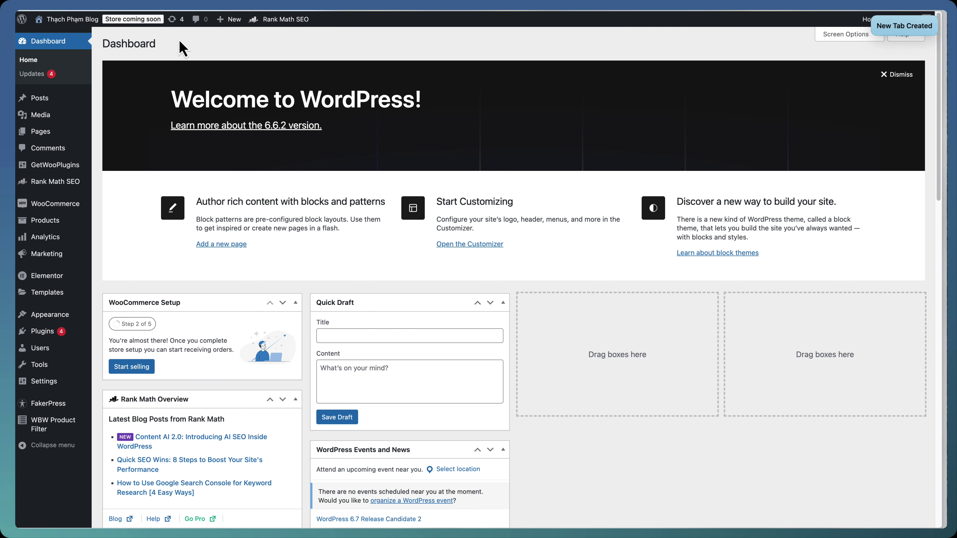
pyautogui.hotkey('ctrl', 'Tab')
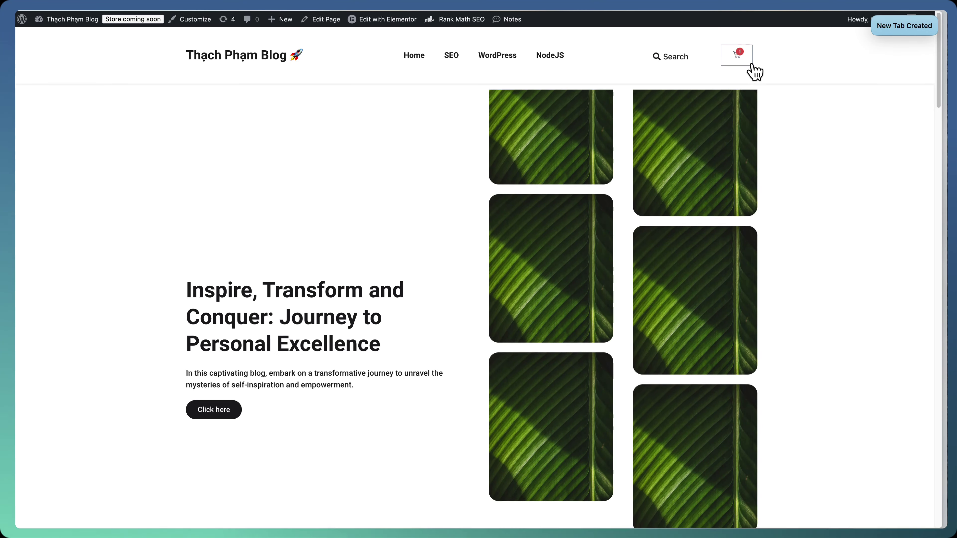
pyautogui.click(745, 64)
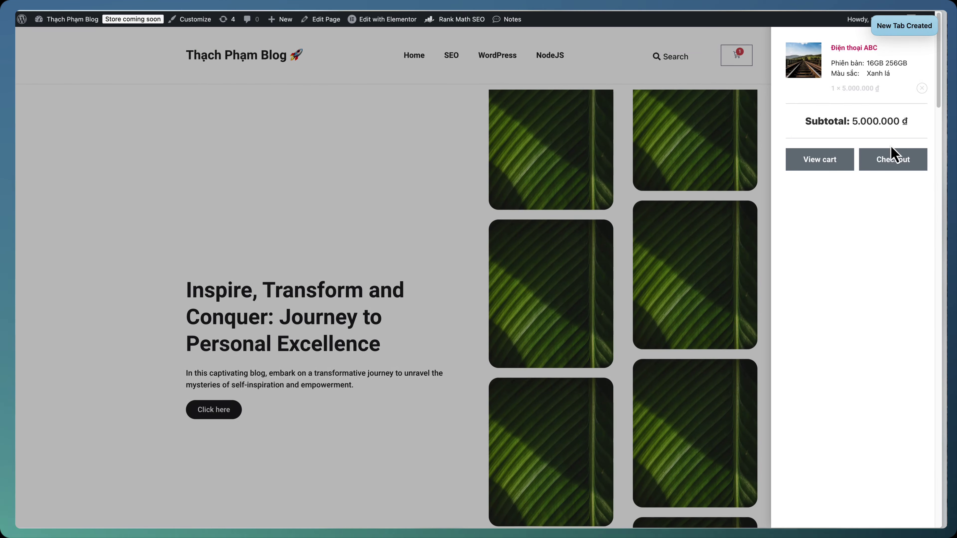
pyautogui.click(893, 160)
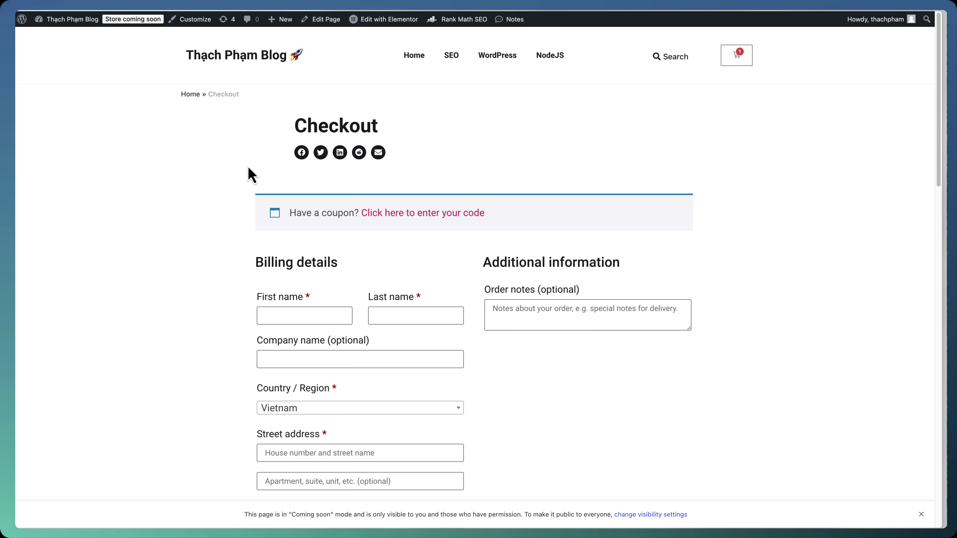
pyautogui.scroll(-10, 233, 169)
pyautogui.scroll(-13, 367, 203)
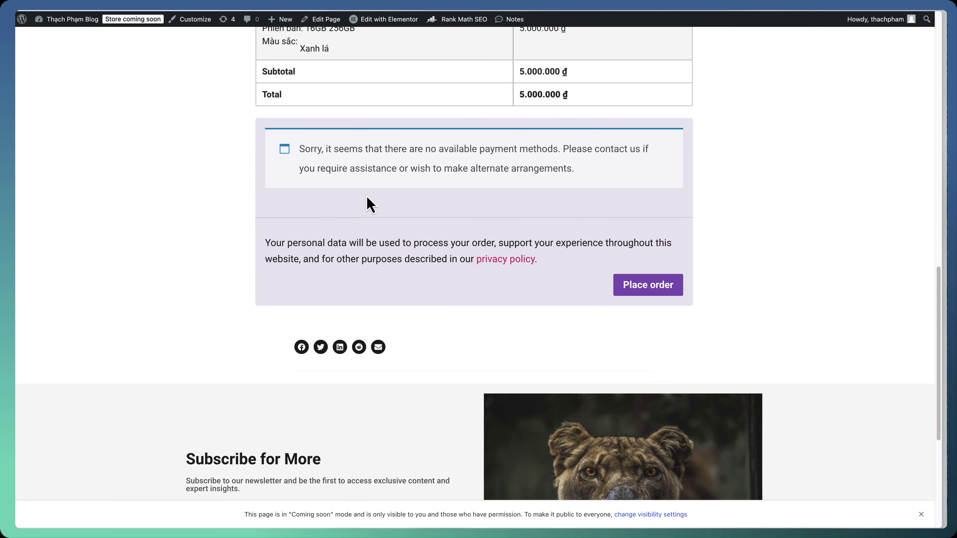
pyautogui.scroll(20, 363, 205)
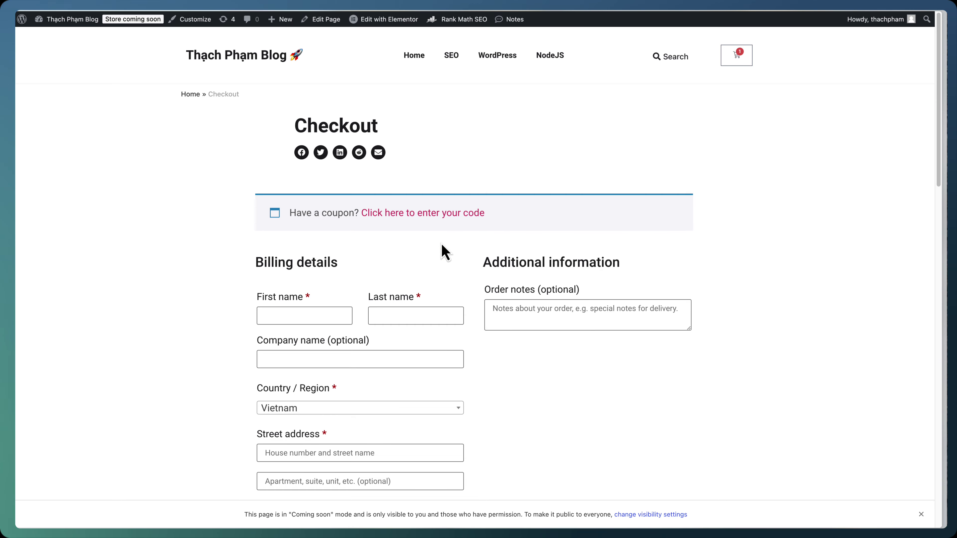
pyautogui.scroll(-15, 437, 264)
pyautogui.scroll(6, 432, 276)
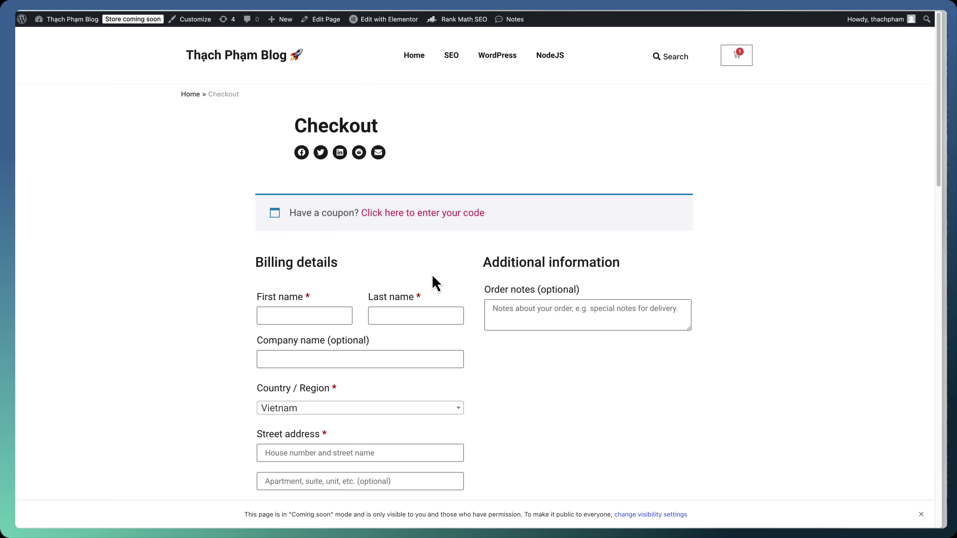
pyautogui.hotkey('ctrl', 'Tab')
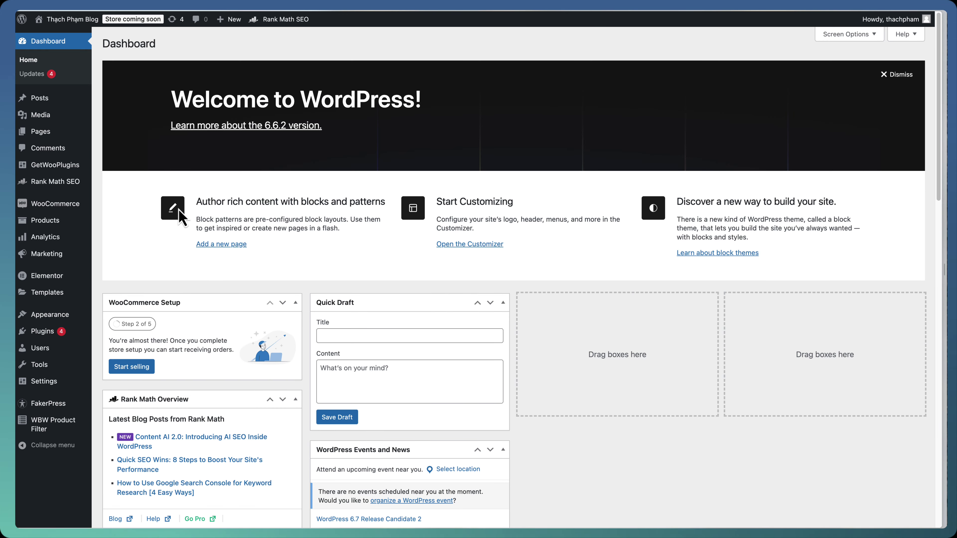
# Create a new page titled 'Thanh toán' using the Elementor Full Width template
pyautogui.moveTo(65, 133)
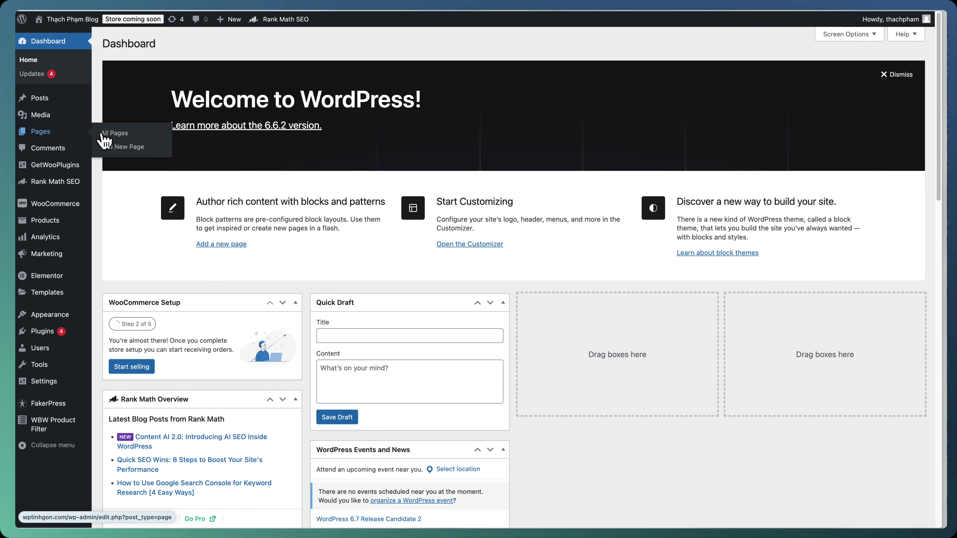
pyautogui.click(128, 148)
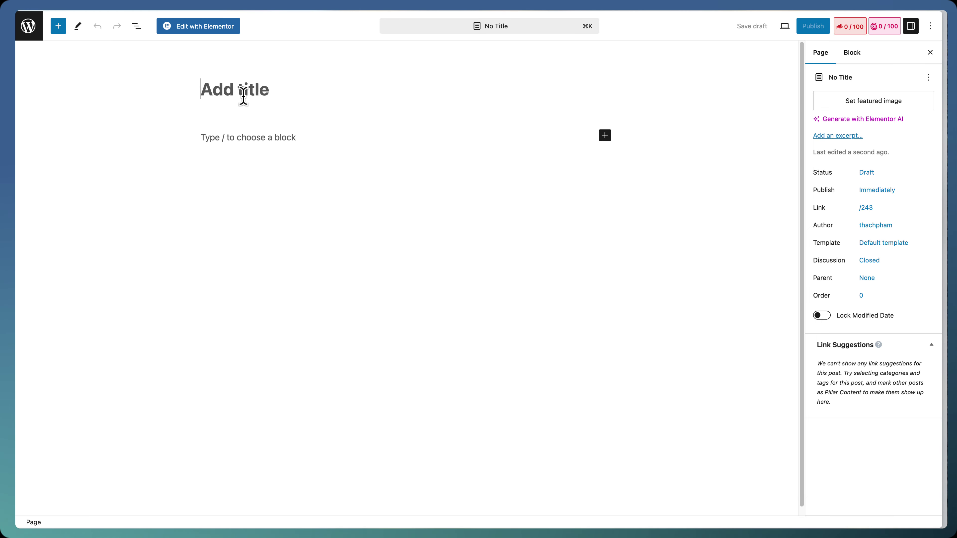
pyautogui.write('Thanh toan')
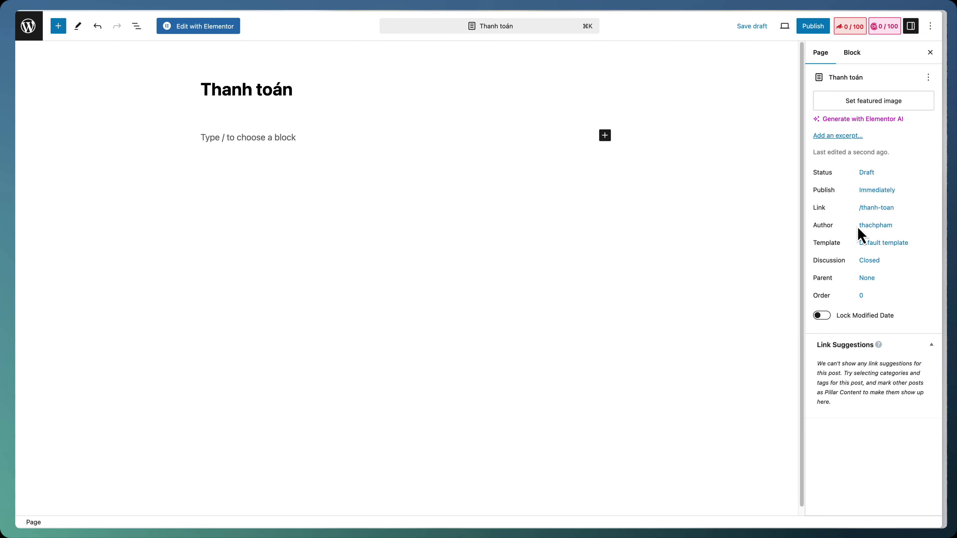
pyautogui.click(882, 243)
pyautogui.click(884, 328)
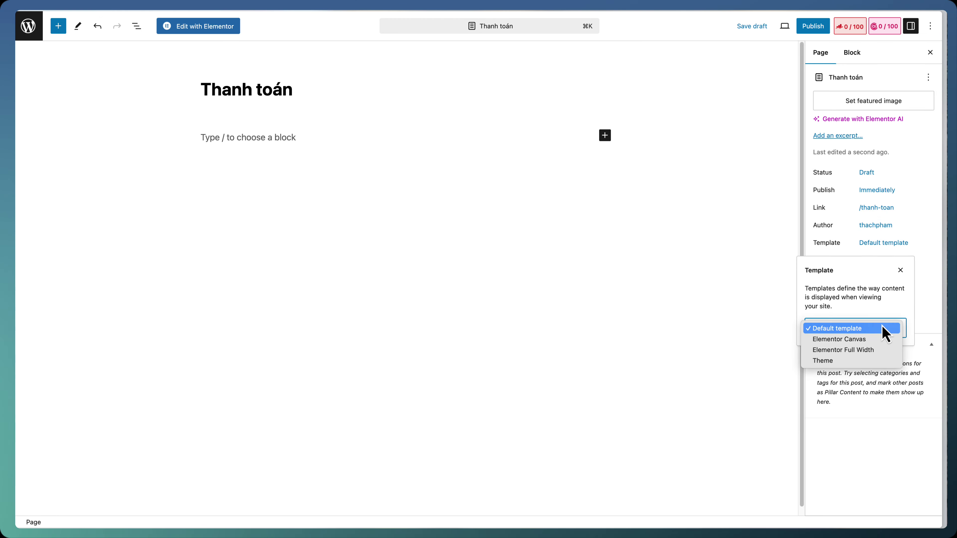
pyautogui.click(872, 353)
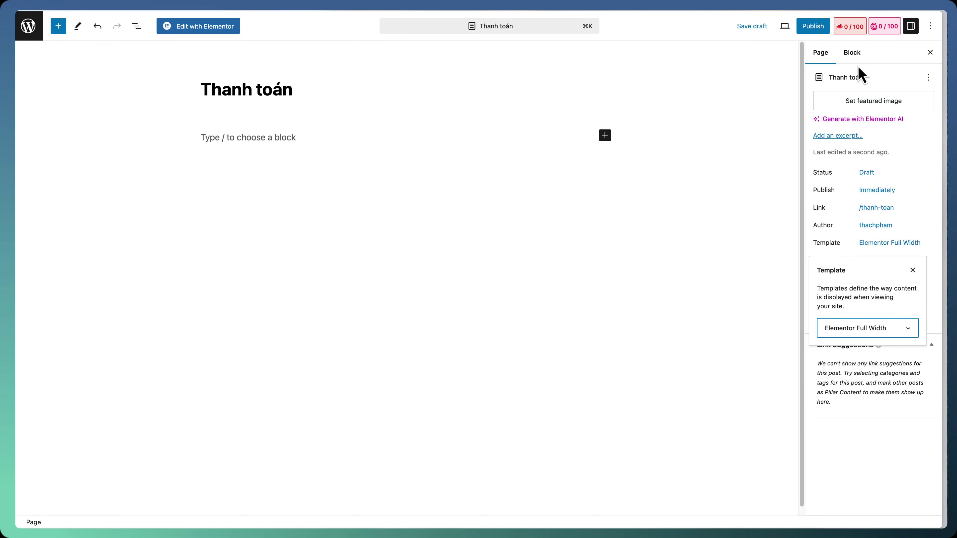
# Publish the Thanh toán page and open it in Elementor
pyautogui.click(815, 27)
pyautogui.click(819, 27)
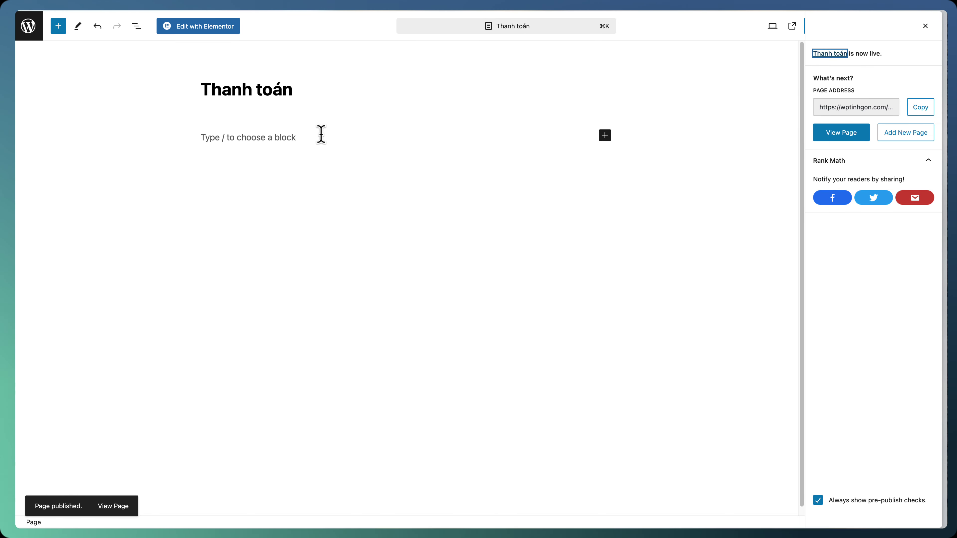
pyautogui.click(212, 27)
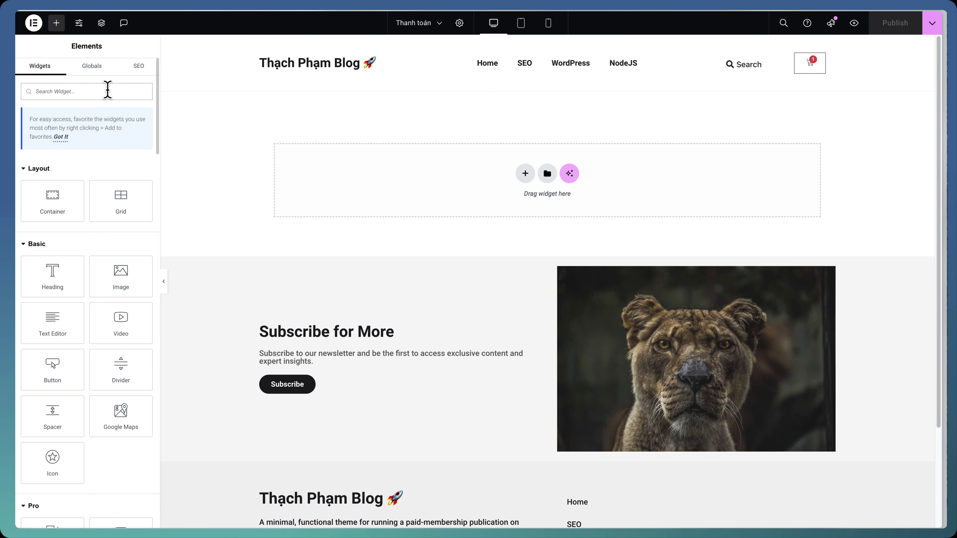
# Add the Checkout widget to the empty section of the Thanh toán page
pyautogui.write('checkout')
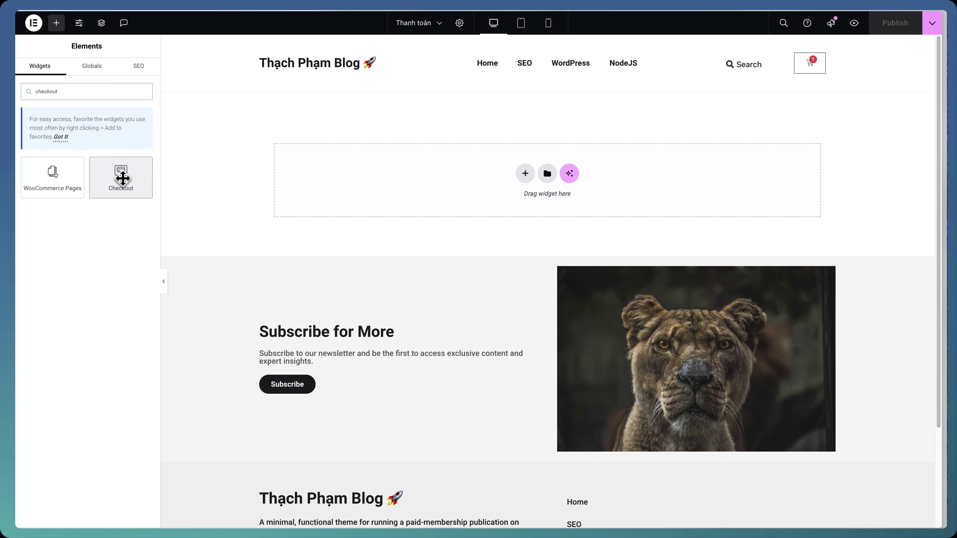
pyautogui.moveTo(123, 176); pyautogui.dragTo(351, 153)
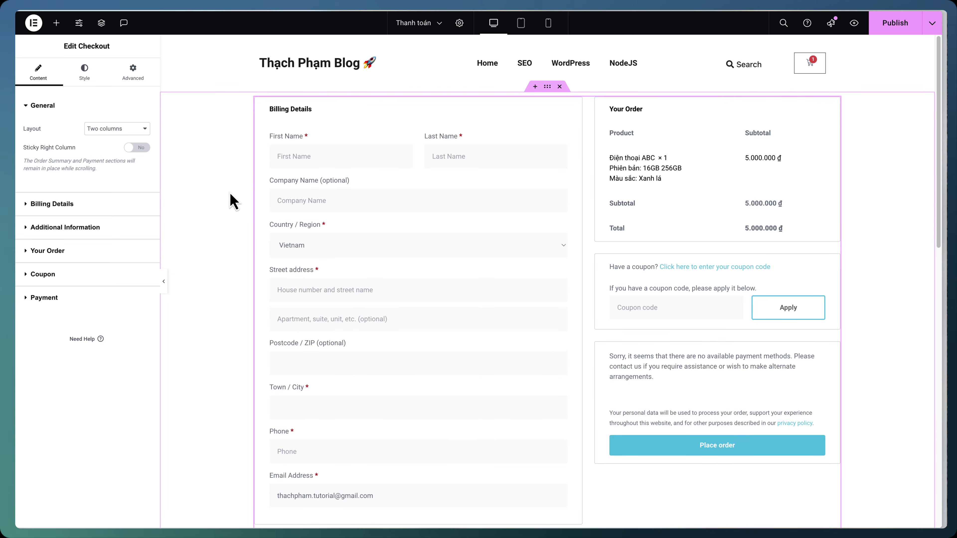
pyautogui.scroll(-6, 237, 198)
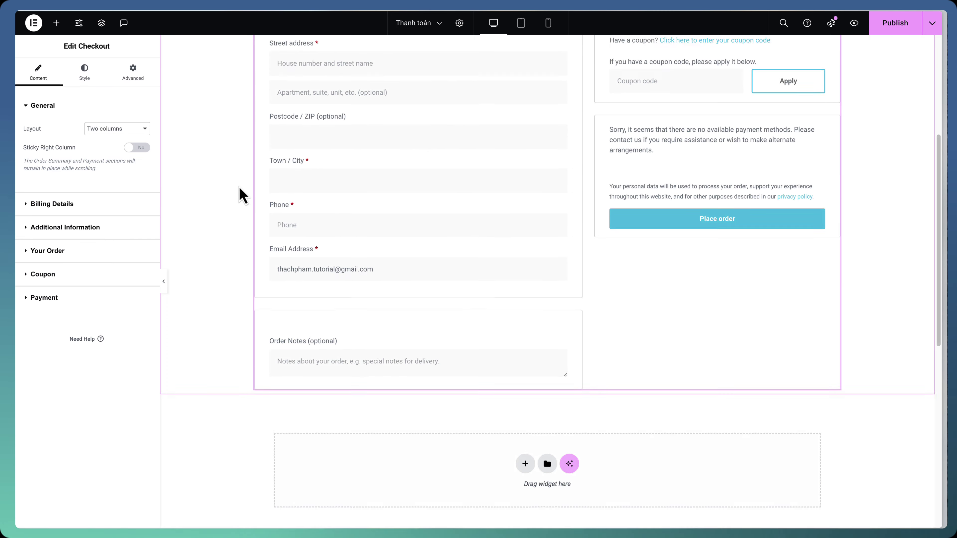
pyautogui.scroll(6, 241, 192)
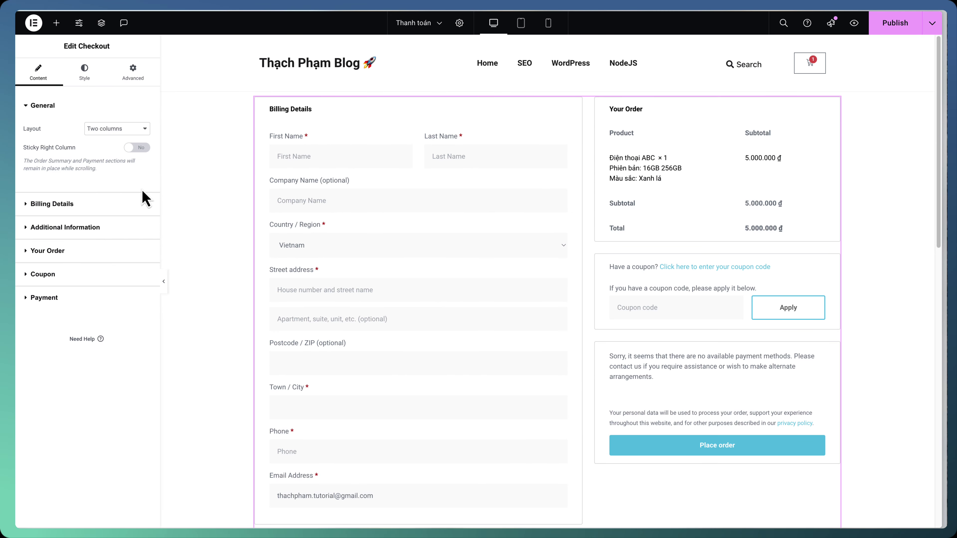
# Switch on Sticky Right Column and expand the Billing Details settings
pyautogui.click(134, 150)
pyautogui.scroll(-17, 579, 267)
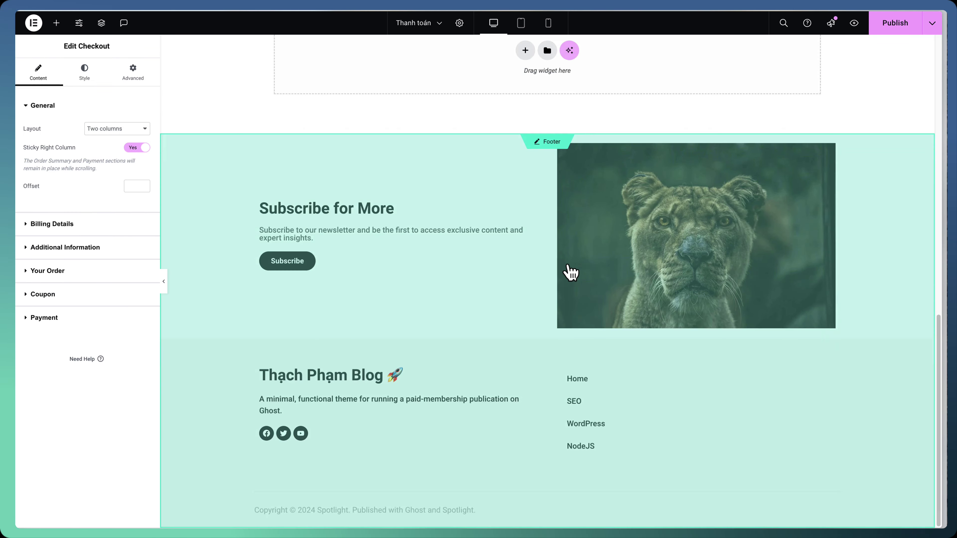
pyautogui.scroll(17, 571, 272)
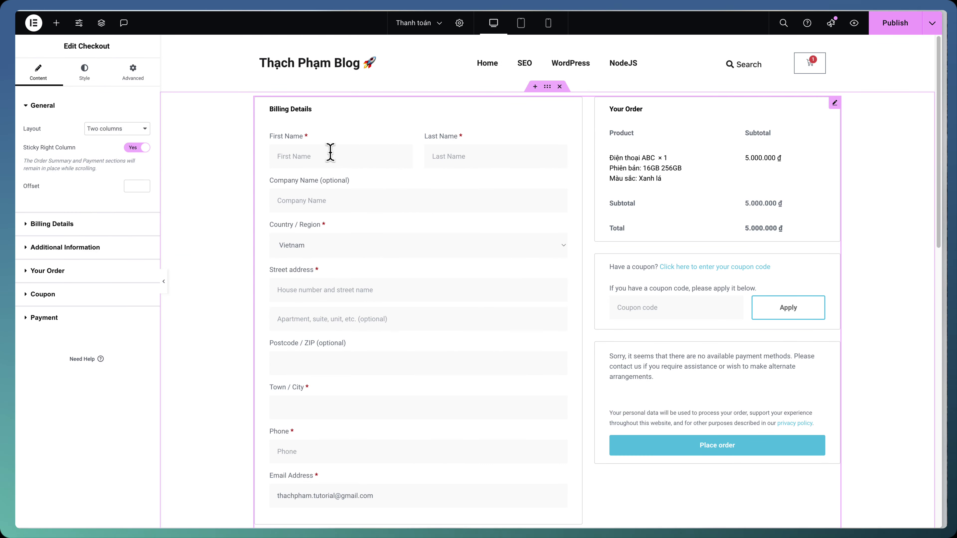
pyautogui.scroll(-10, 610, 232)
pyautogui.scroll(10, 593, 241)
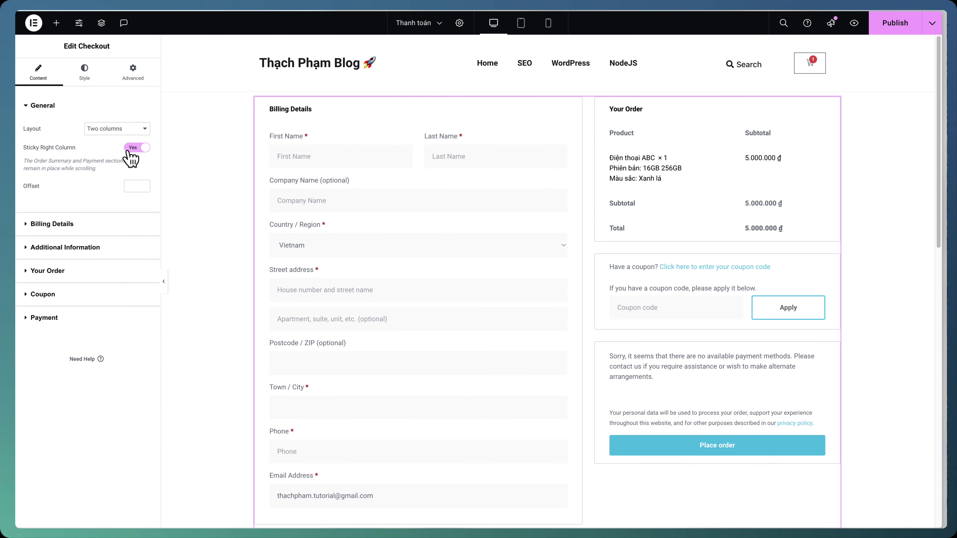
pyautogui.click(79, 228)
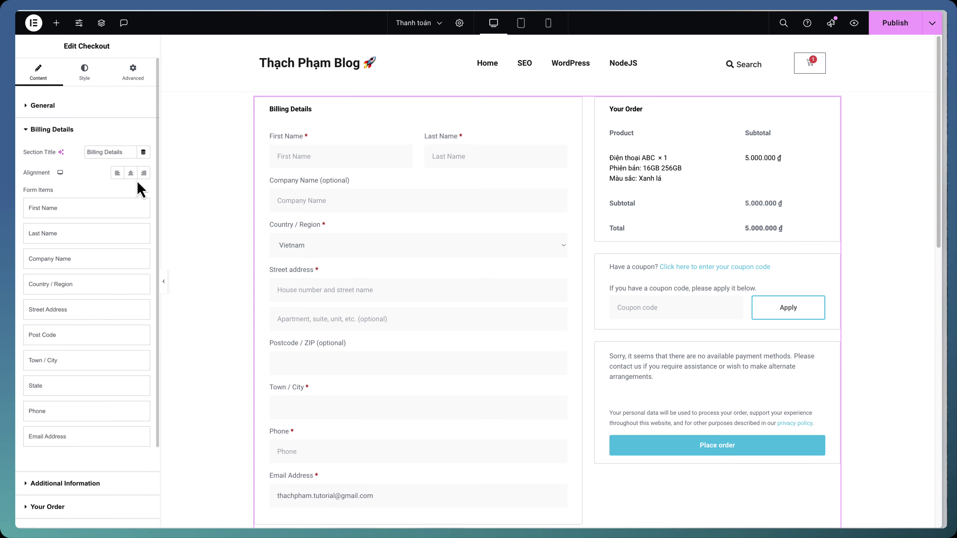
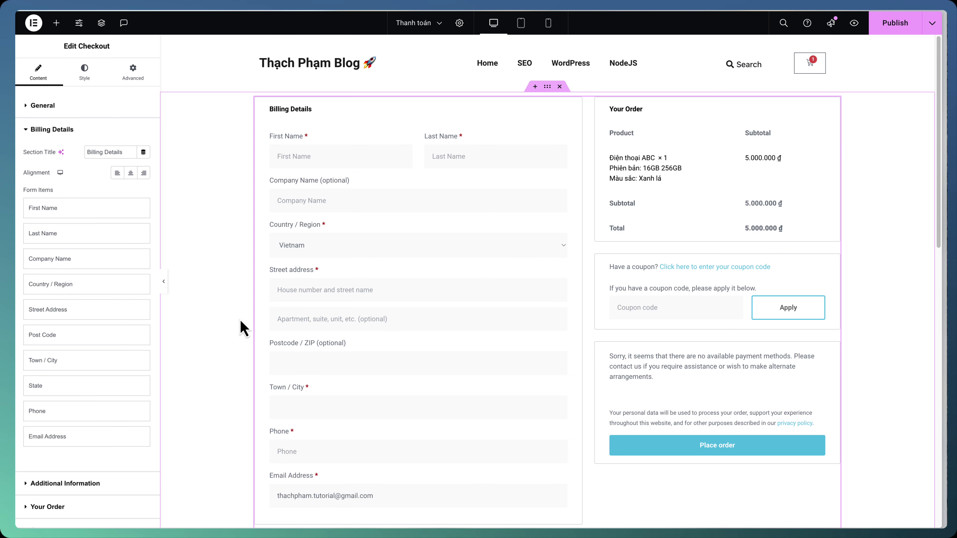
# Review the Checkout widget's Additional Information settings and expand the Order Notes item
pyautogui.scroll(-1, 264, 332)
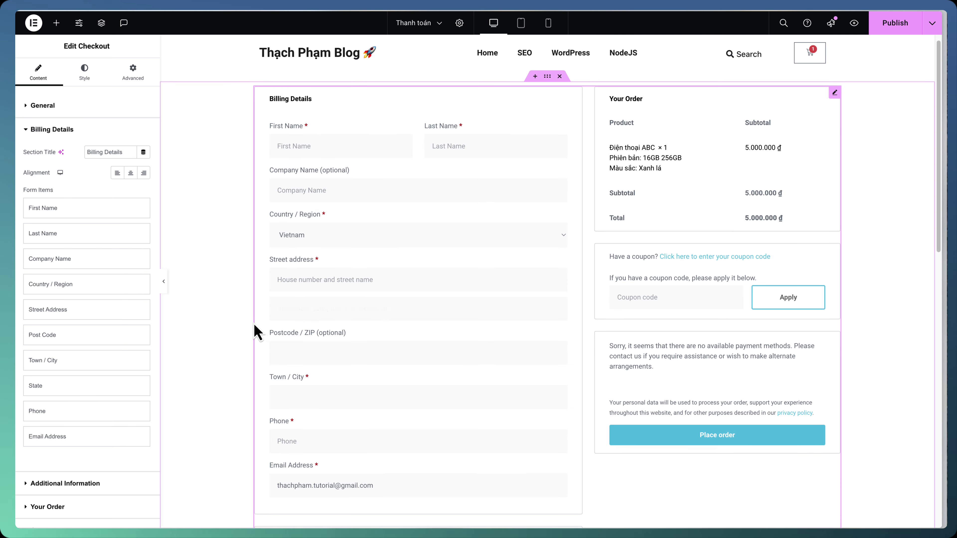
pyautogui.scroll(1, 237, 330)
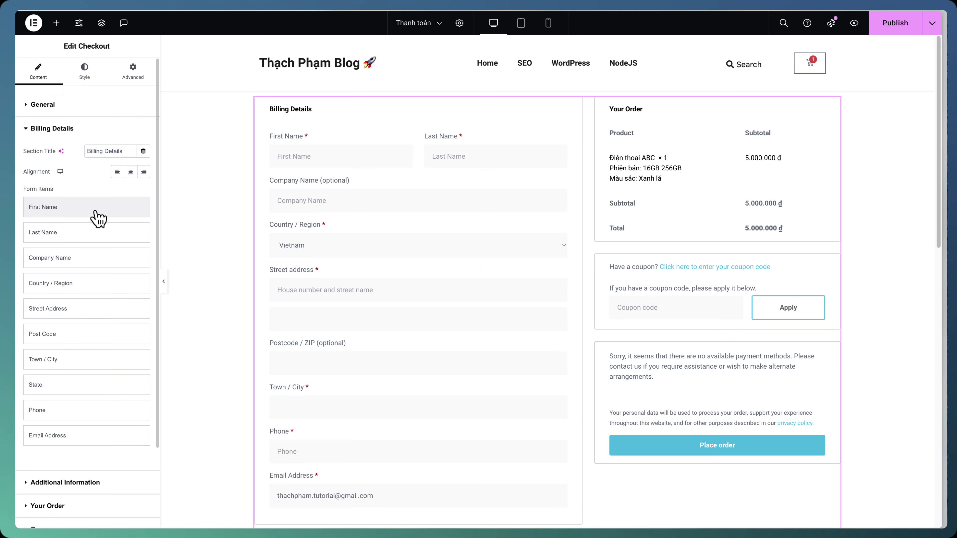
pyautogui.scroll(-2, 98, 223)
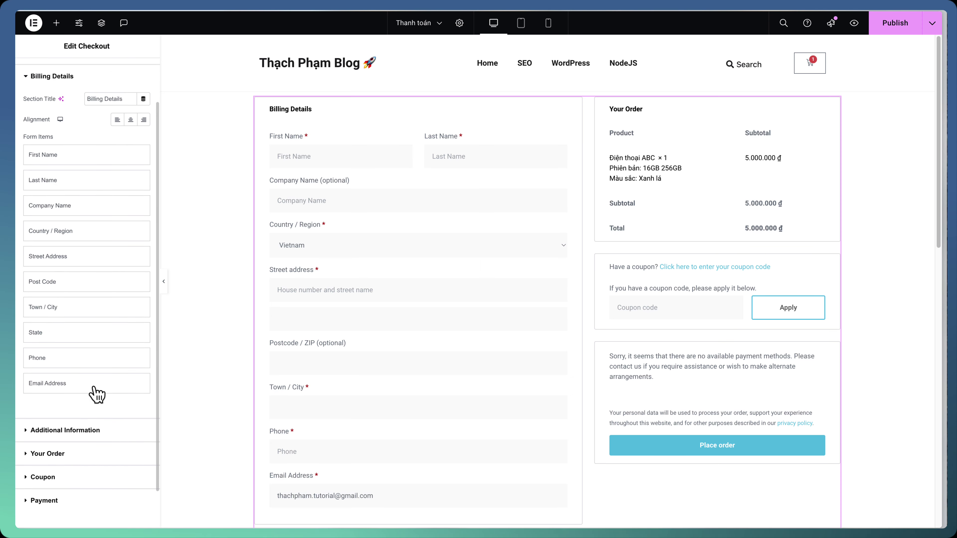
pyautogui.click(65, 430)
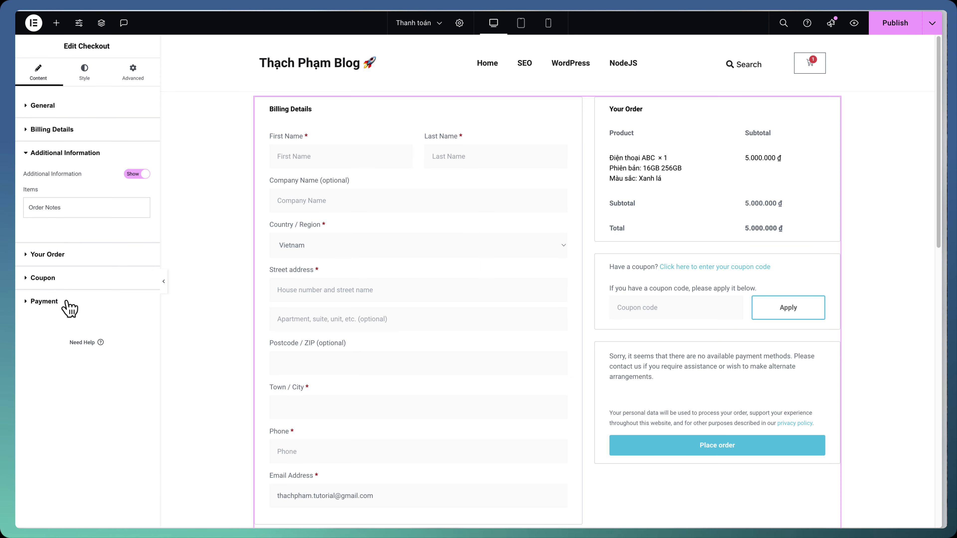
pyautogui.click(89, 209)
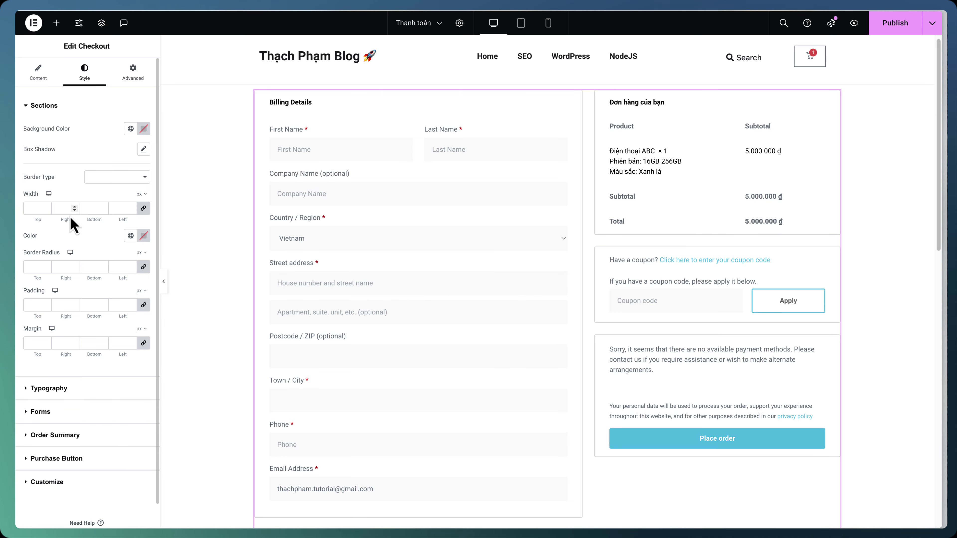
pyautogui.scroll(-1, 86, 257)
pyautogui.scroll(1, 85, 300)
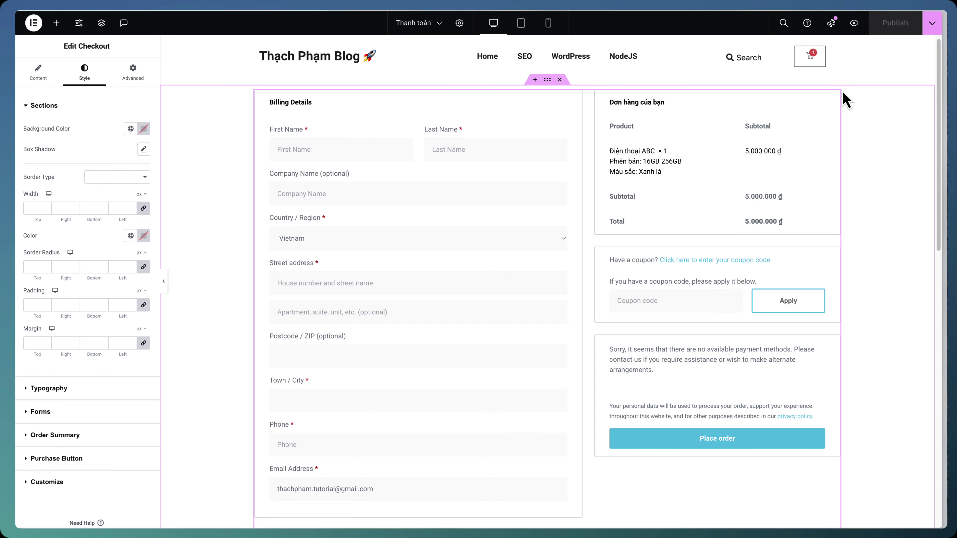
# Exit Elementor back to the WordPress Pages list
pyautogui.click(33, 23)
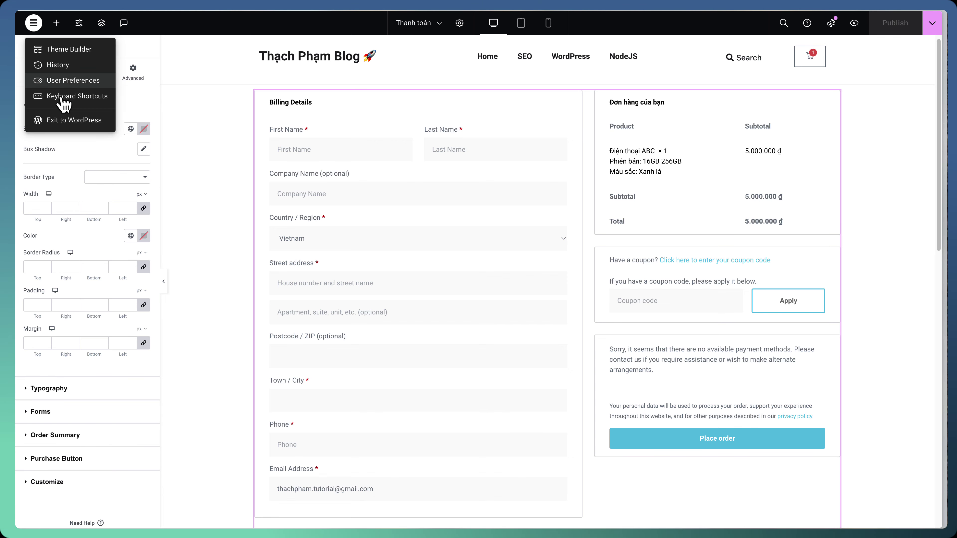
pyautogui.click(30, 77)
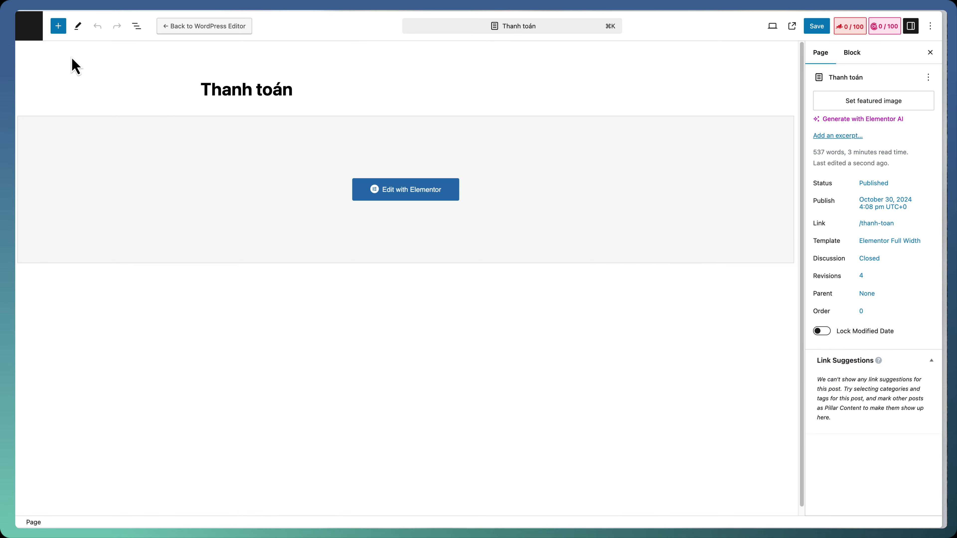
pyautogui.click(34, 36)
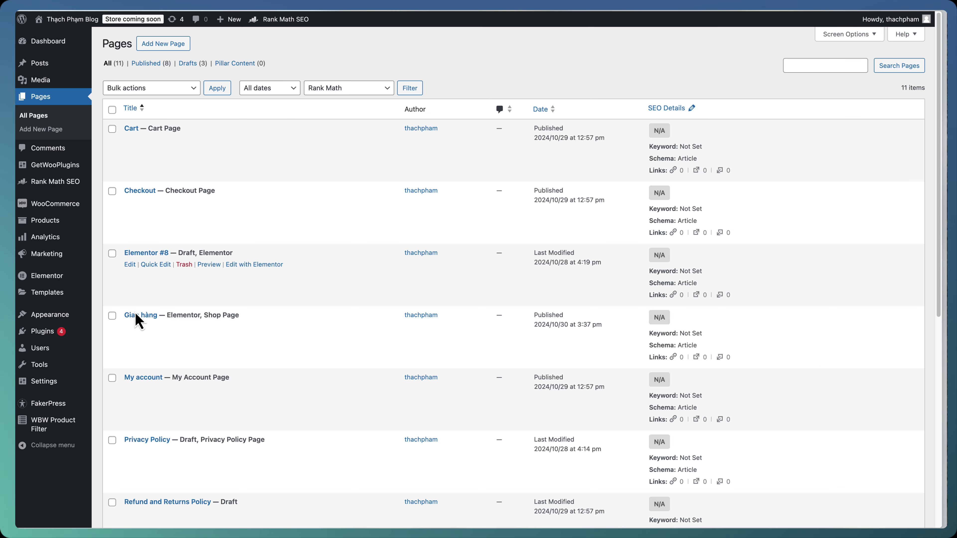
# Set Thanh toán (ID: 243) as WooCommerce's checkout page in the Advanced settings
pyautogui.moveTo(87, 214)
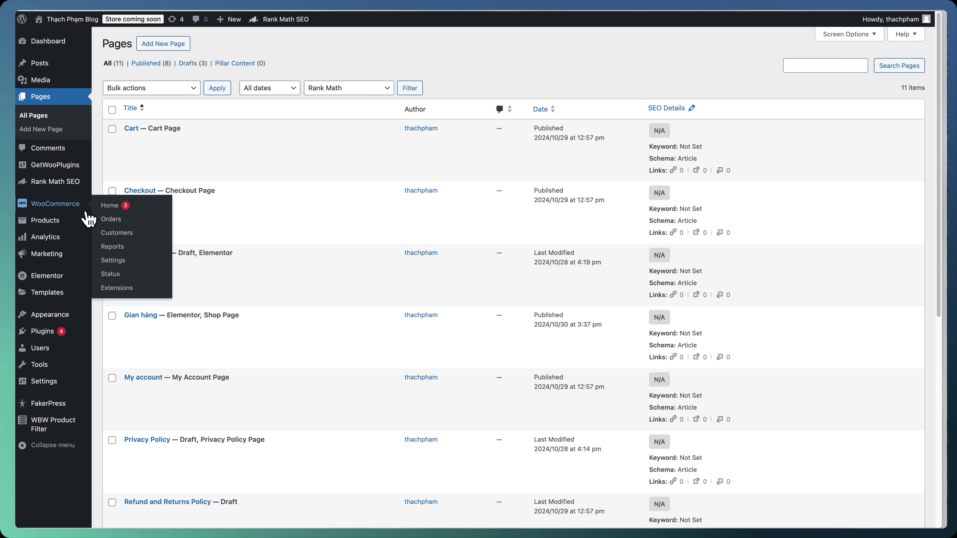
pyautogui.click(128, 262)
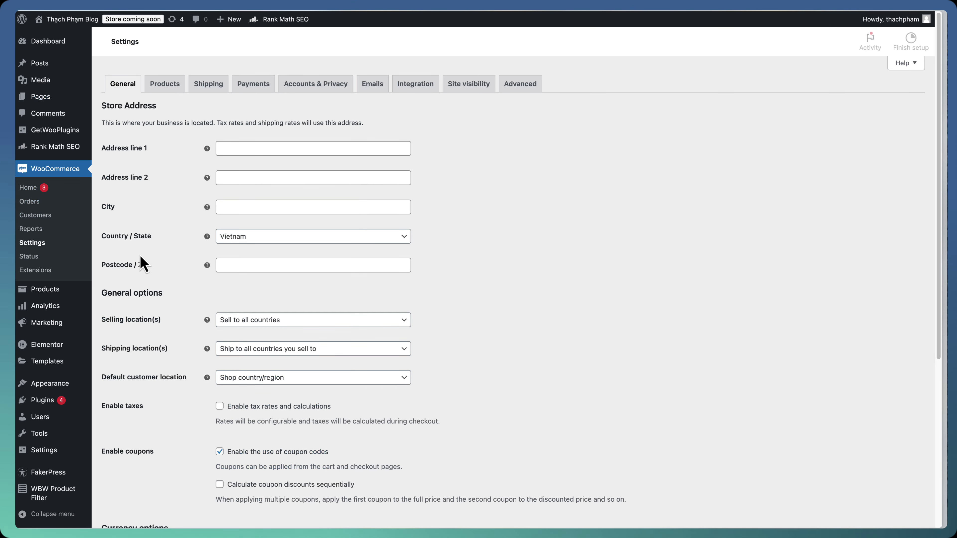
pyautogui.click(516, 106)
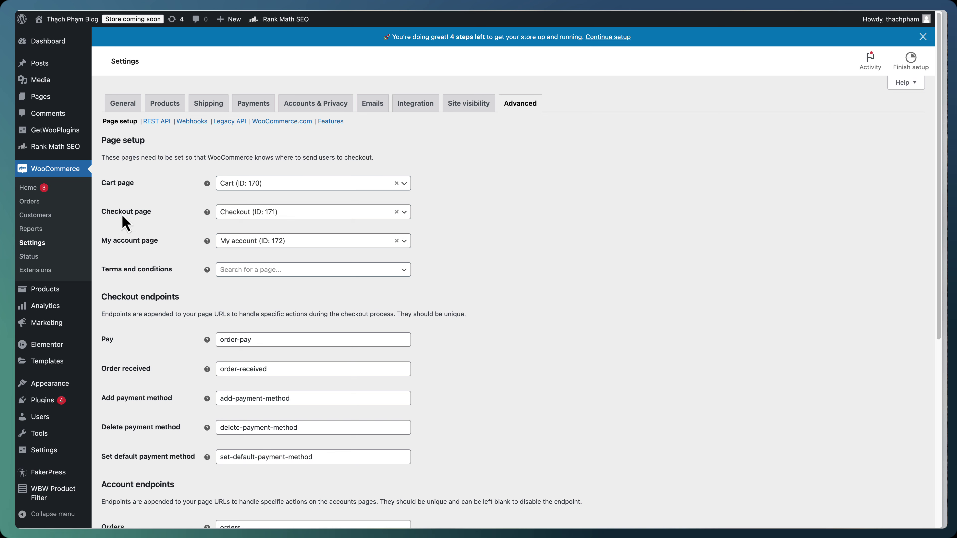
pyautogui.click(237, 217)
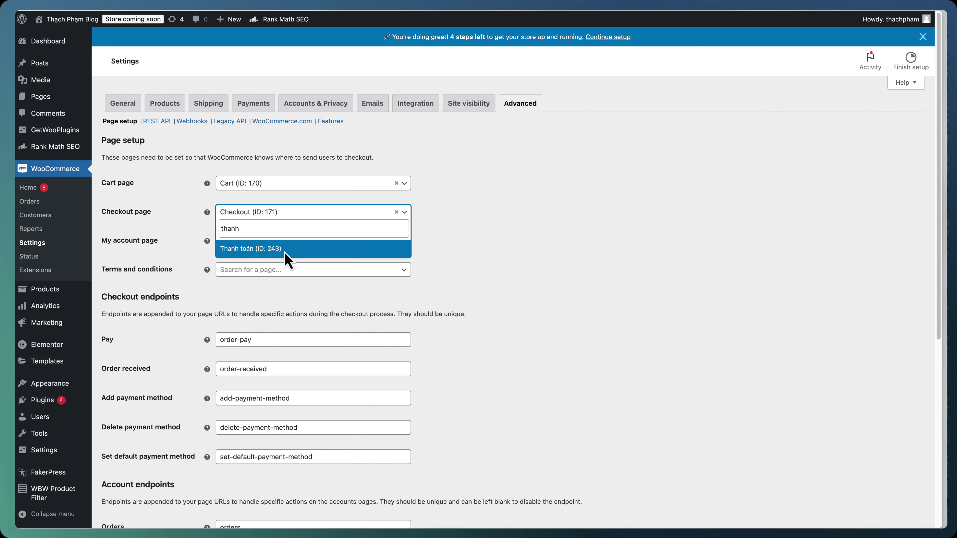
pyautogui.click(286, 249)
pyautogui.scroll(-10, 197, 490)
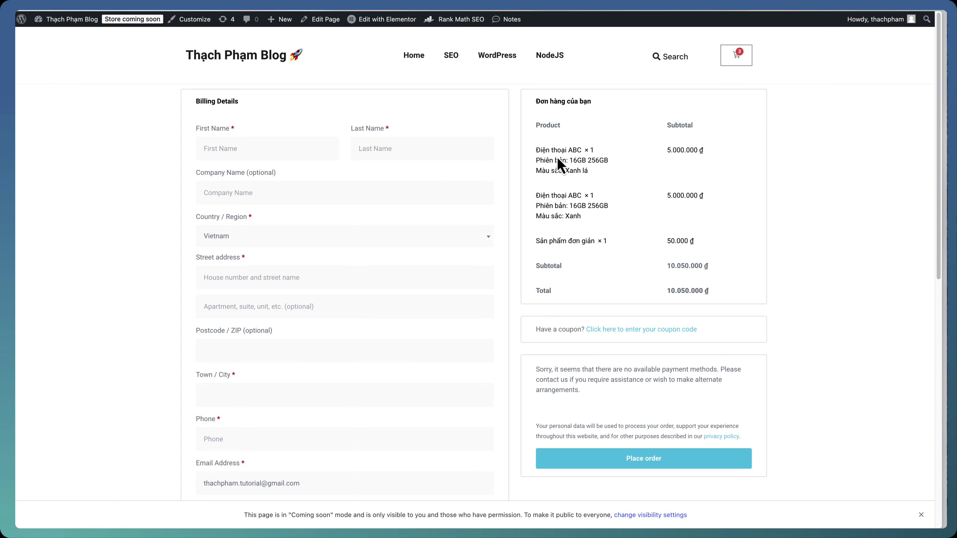
# Check the storefront cart page, then create a new page titled 'Giỏ hàng'
pyautogui.click(736, 56)
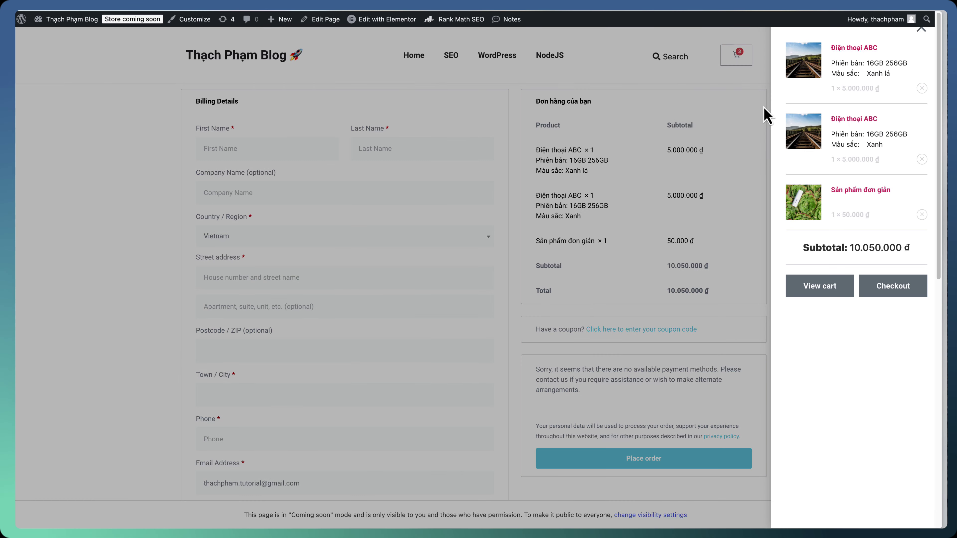
pyautogui.click(825, 287)
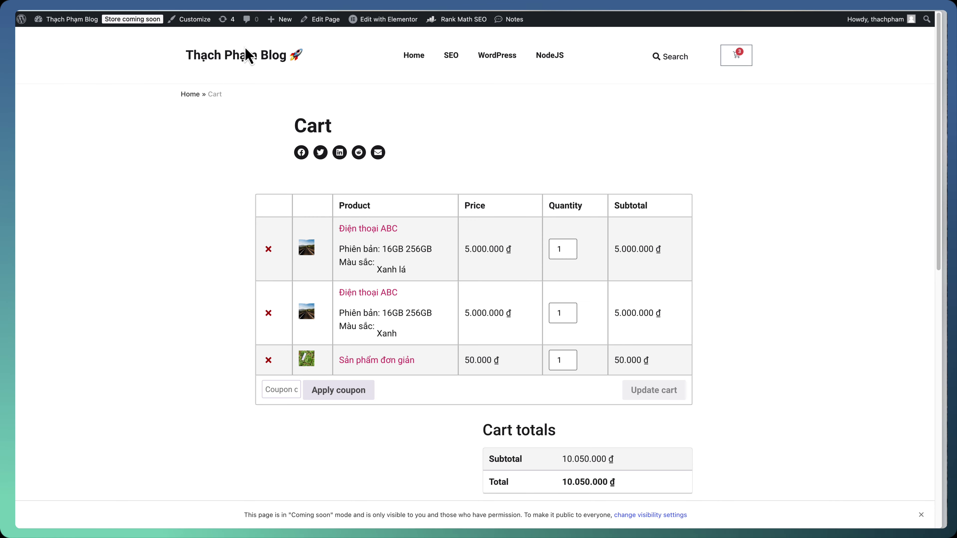
pyautogui.moveTo(276, 24)
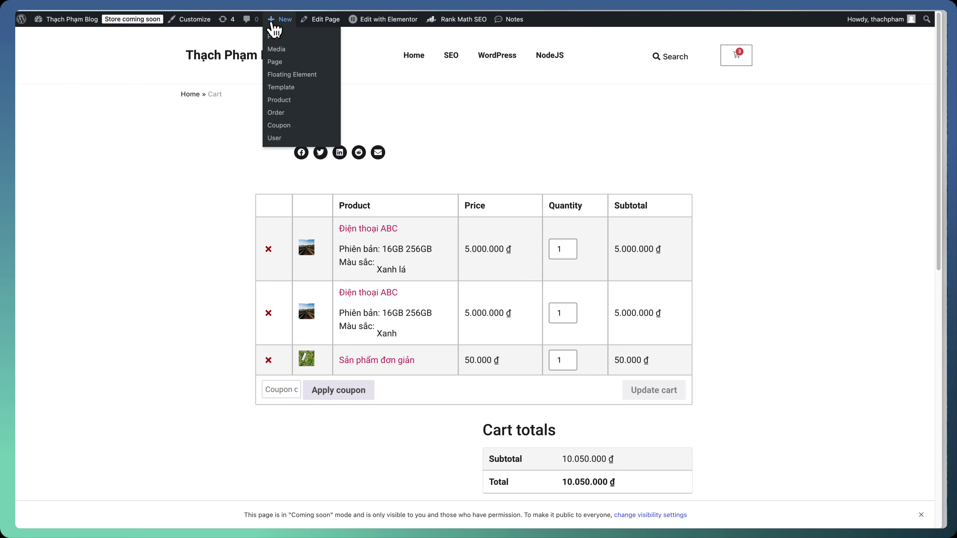
pyautogui.click(297, 63)
pyautogui.click(248, 85)
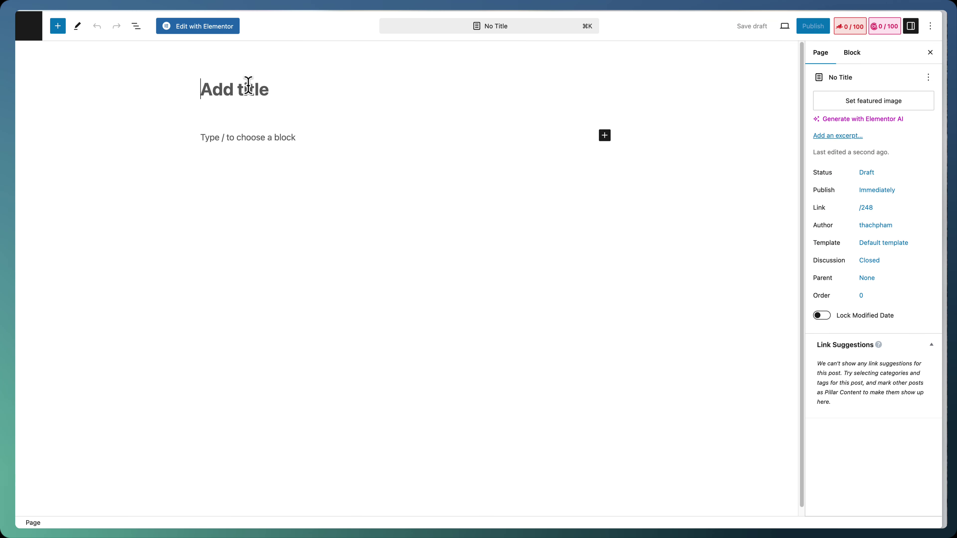
pyautogui.write('Gio')
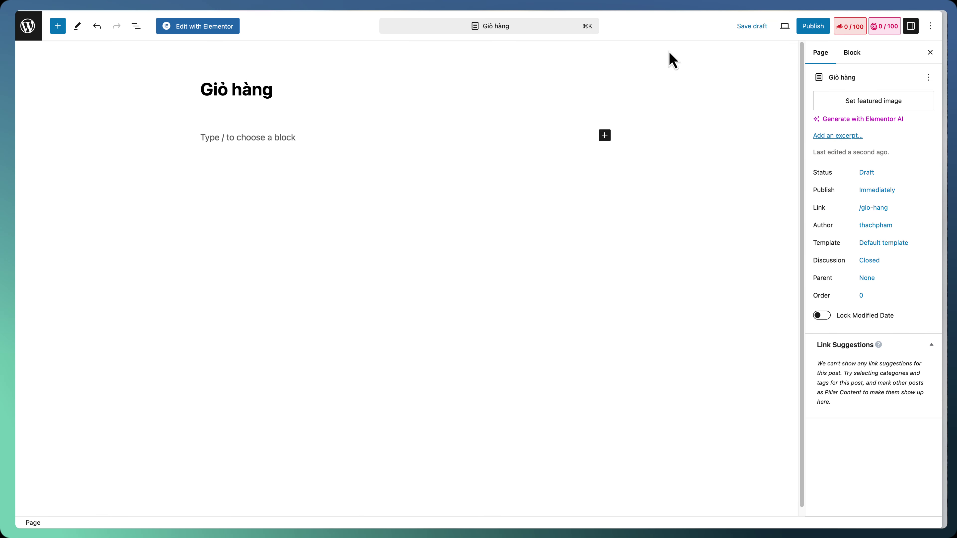
# Set the page template to Elementor Full Width and publish the page
pyautogui.click(902, 246)
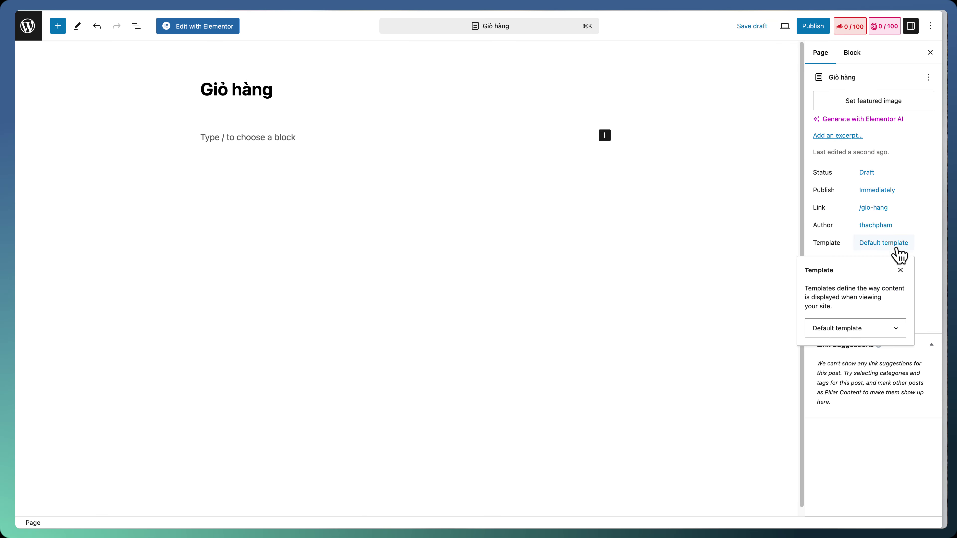
pyautogui.click(865, 326)
pyautogui.click(865, 351)
pyautogui.click(818, 26)
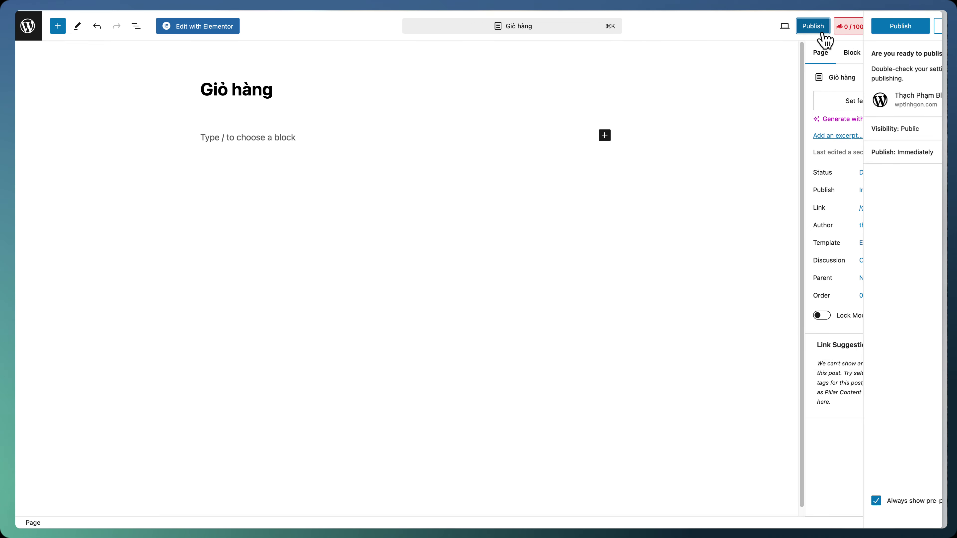
pyautogui.click(826, 27)
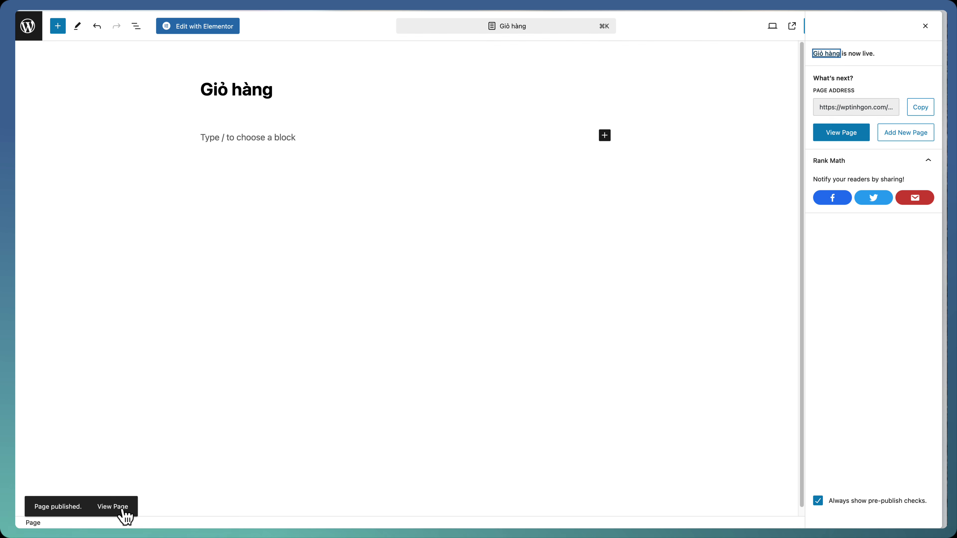
# View the published Giỏ hàng page live, then return to its editor
pyautogui.click(121, 507)
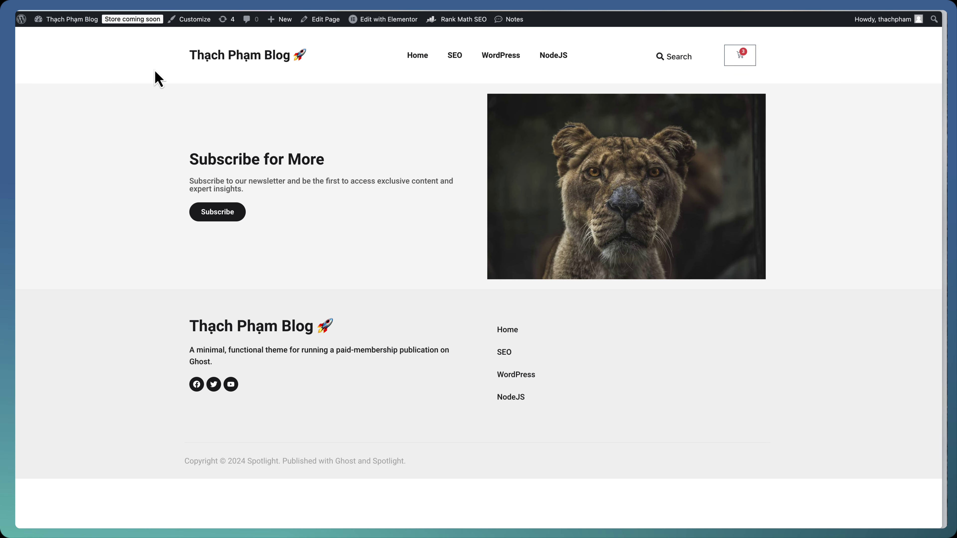
pyautogui.rightClick(131, 53)
pyautogui.press('Escape')
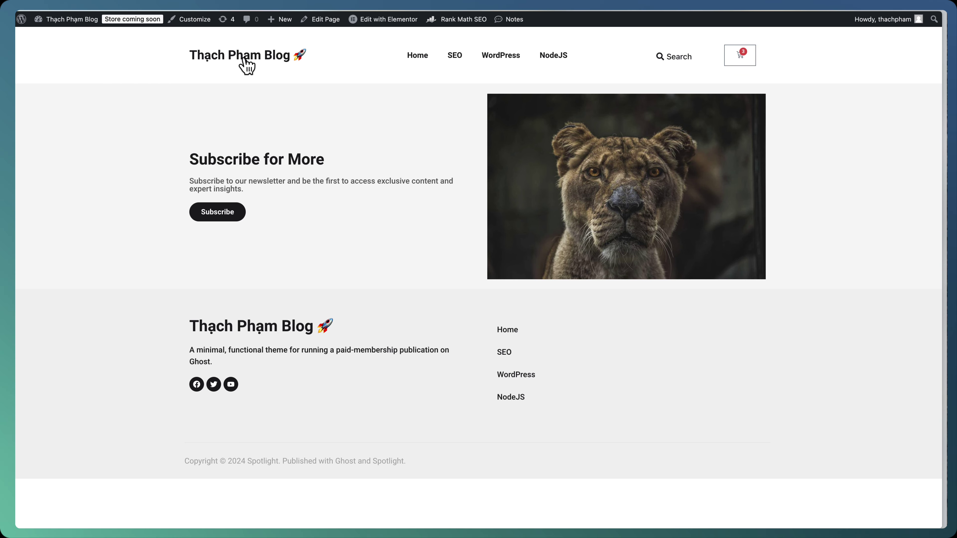
pyautogui.press('super+bracketleft')
# Add a two-column Cart widget with a sticky totals column to the page in Elementor
pyautogui.click(217, 27)
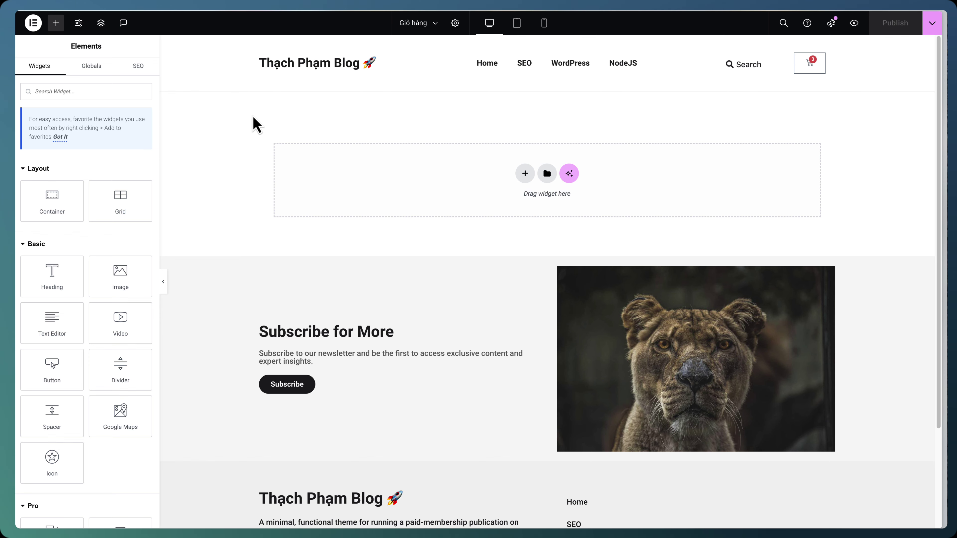
pyautogui.click(129, 91)
pyautogui.write('dart')
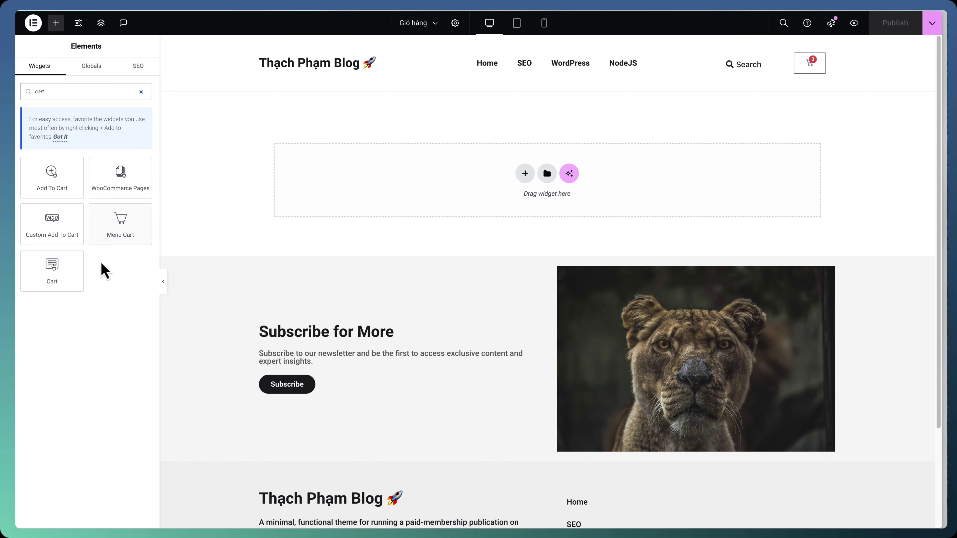
pyautogui.moveTo(59, 276); pyautogui.dragTo(380, 188)
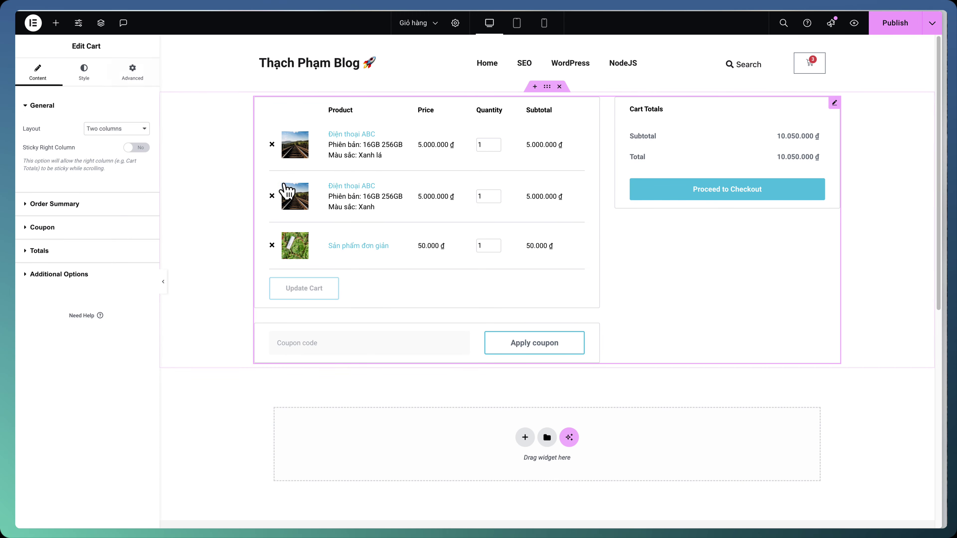
pyautogui.click(117, 130)
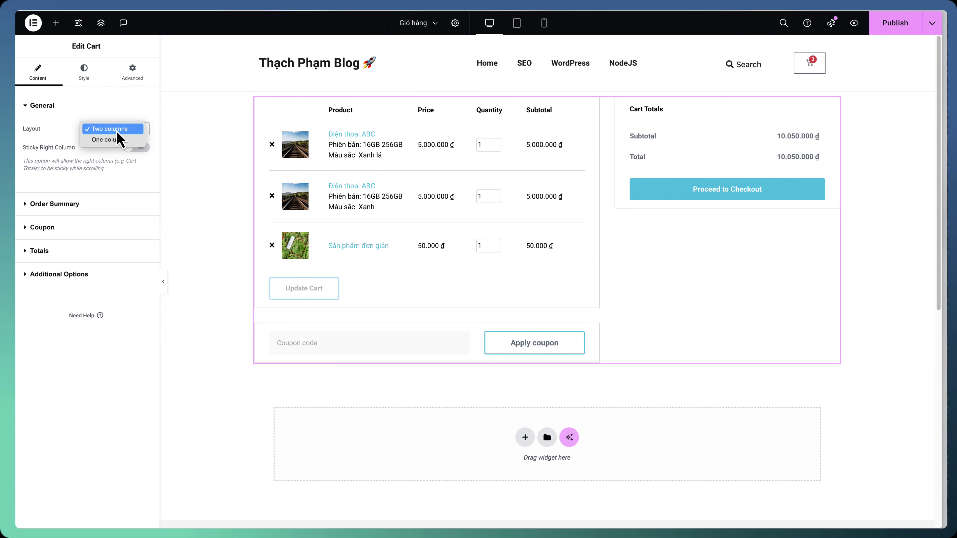
pyautogui.click(126, 129)
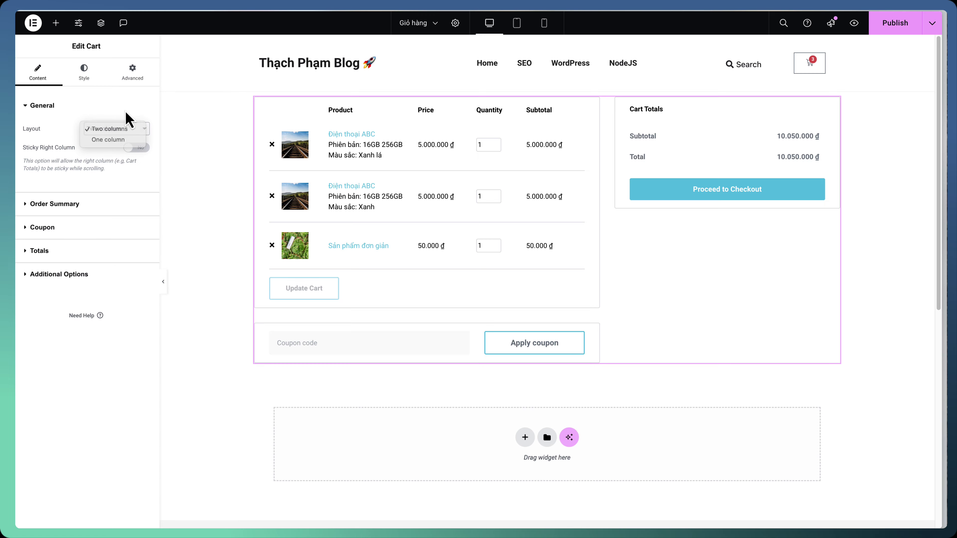
pyautogui.click(138, 147)
# Go through the Cart widget's Order Summary, Totals and general layout settings
pyautogui.scroll(-5, 675, 183)
pyautogui.scroll(5, 674, 171)
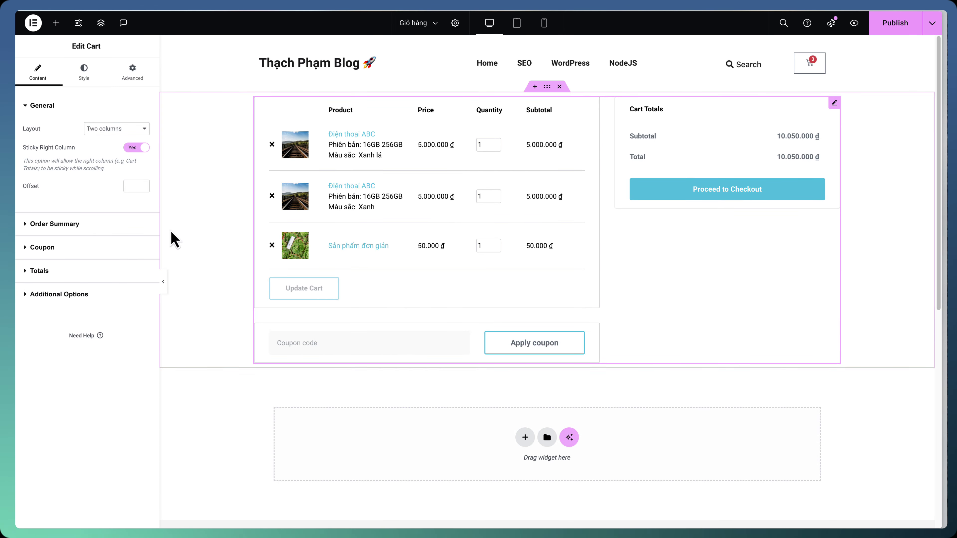
pyautogui.click(55, 223)
pyautogui.click(75, 243)
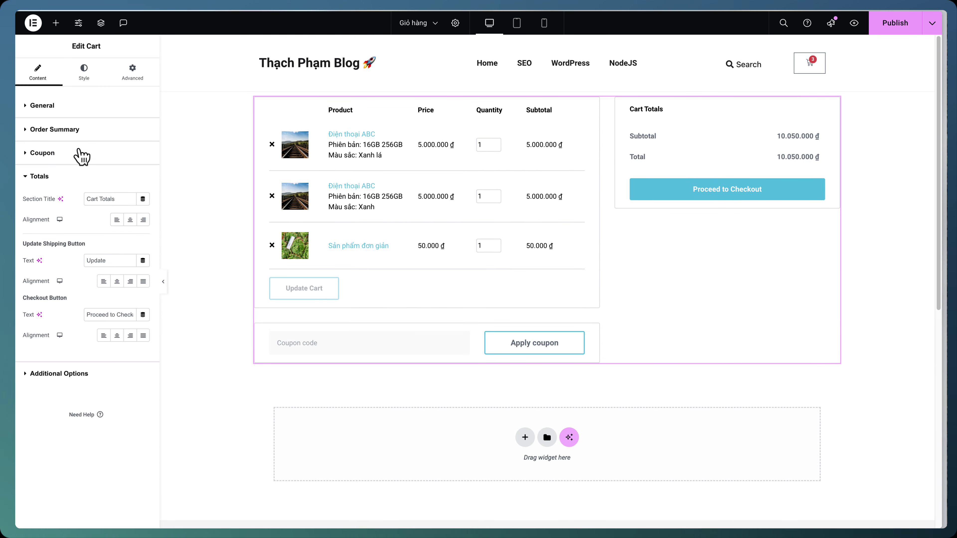
pyautogui.click(78, 128)
pyautogui.click(80, 107)
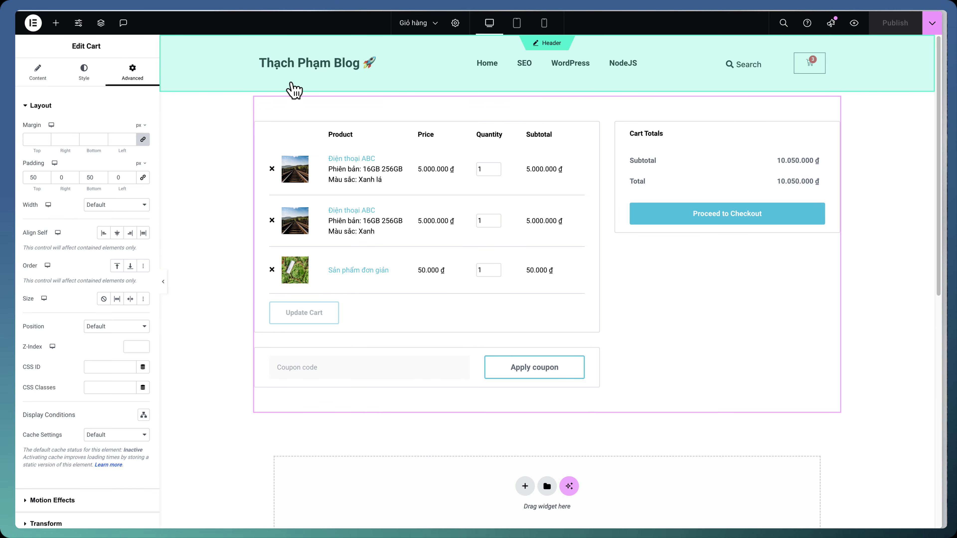
pyautogui.click(36, 27)
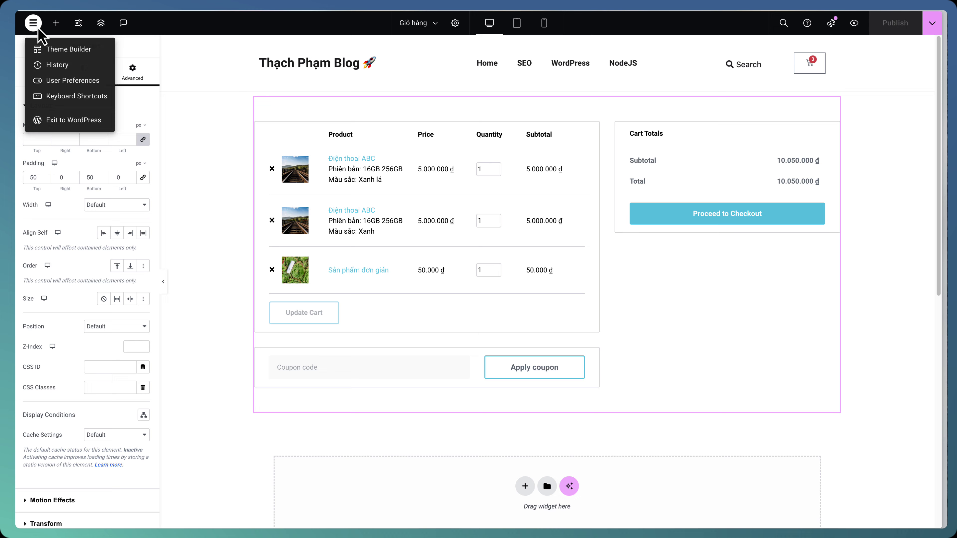
# Leave Elementor and open WooCommerce's Advanced page-setup settings
pyautogui.click(77, 124)
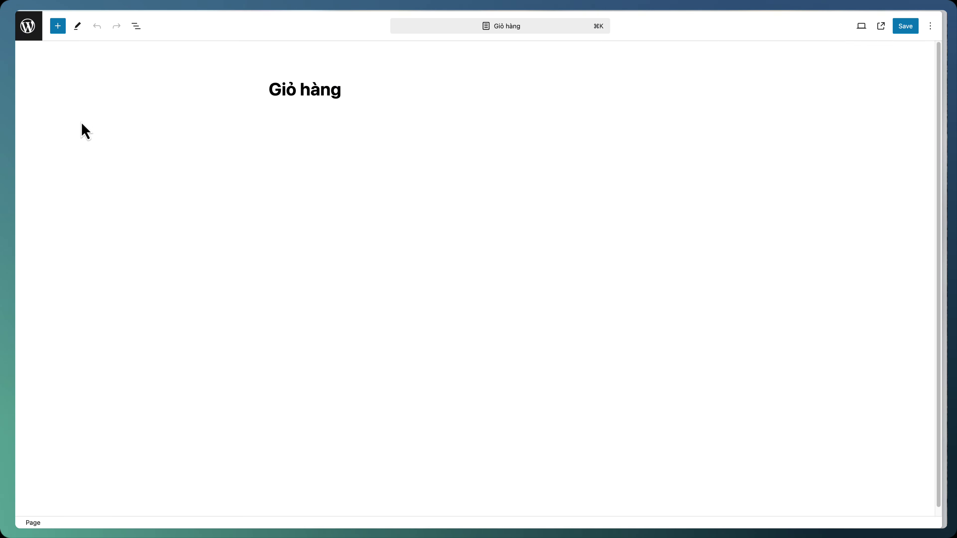
pyautogui.click(28, 27)
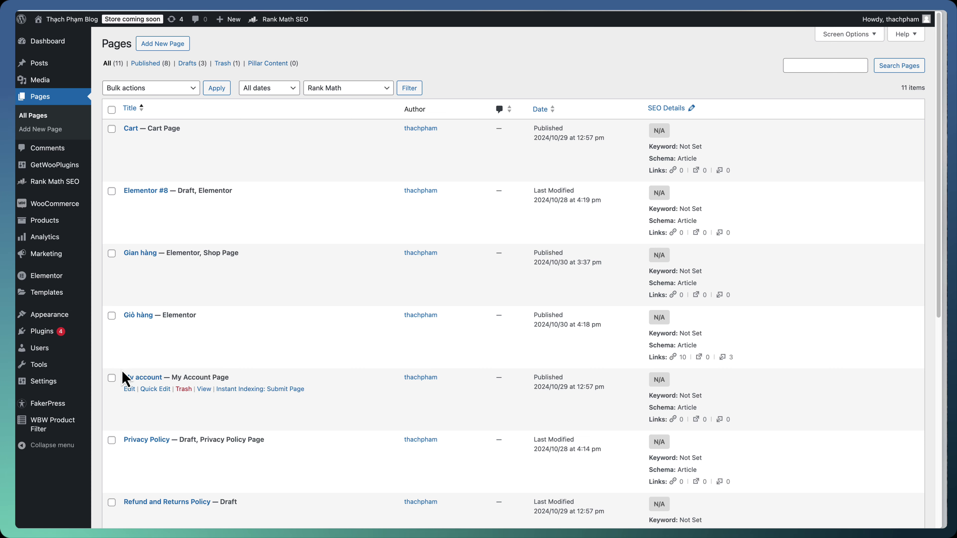
pyautogui.moveTo(76, 209)
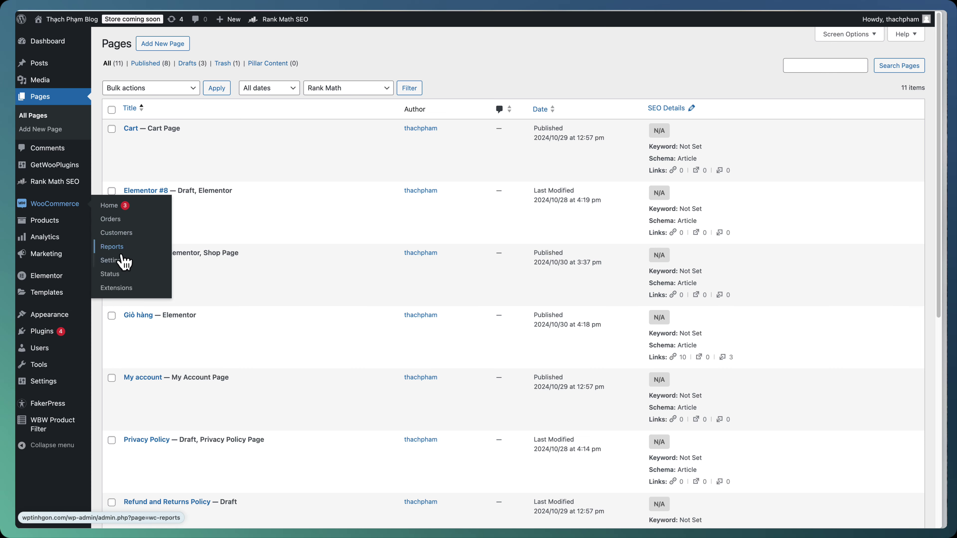
pyautogui.click(122, 263)
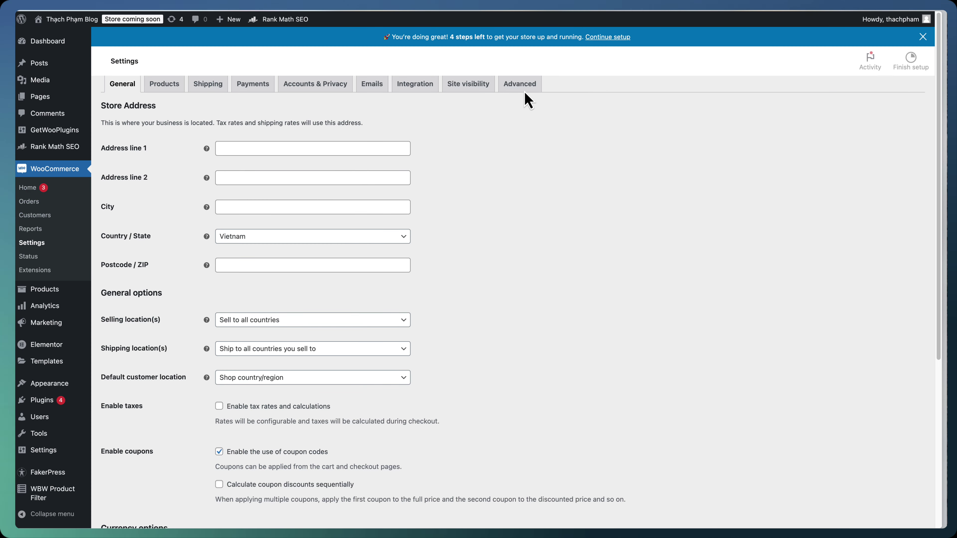
pyautogui.click(527, 105)
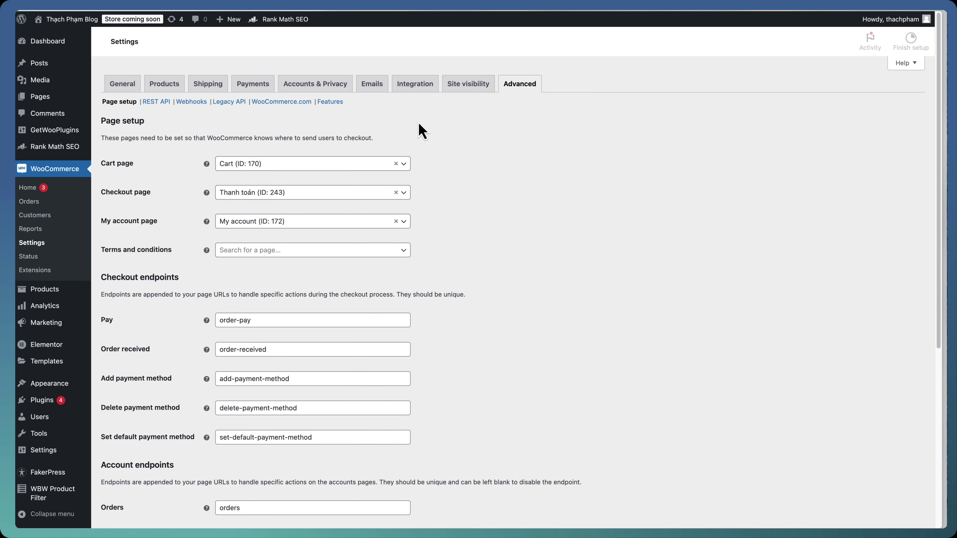
# Save Giỏ hàng (ID: 248) as the cart page, then list all products
pyautogui.click(331, 191)
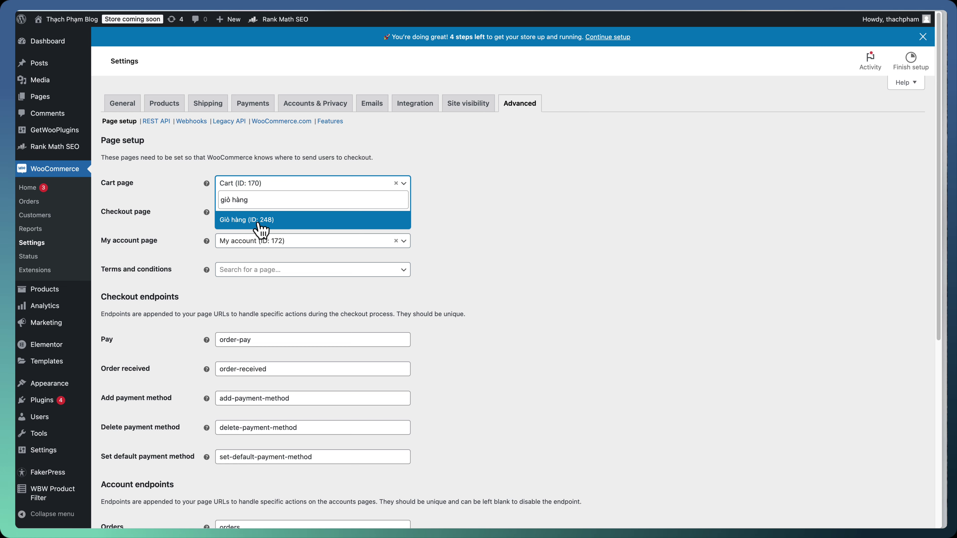
pyautogui.click(260, 228)
pyautogui.scroll(-8, 436, 438)
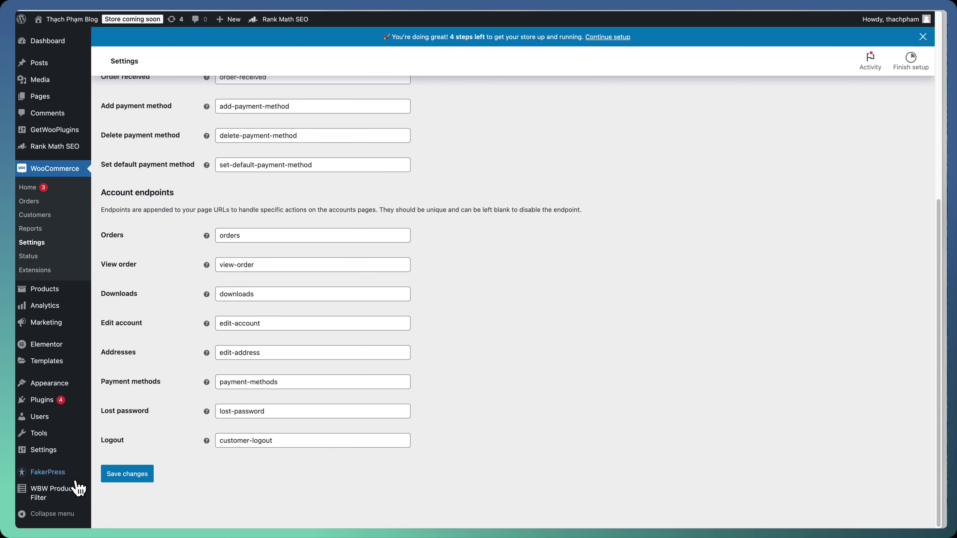
pyautogui.click(118, 478)
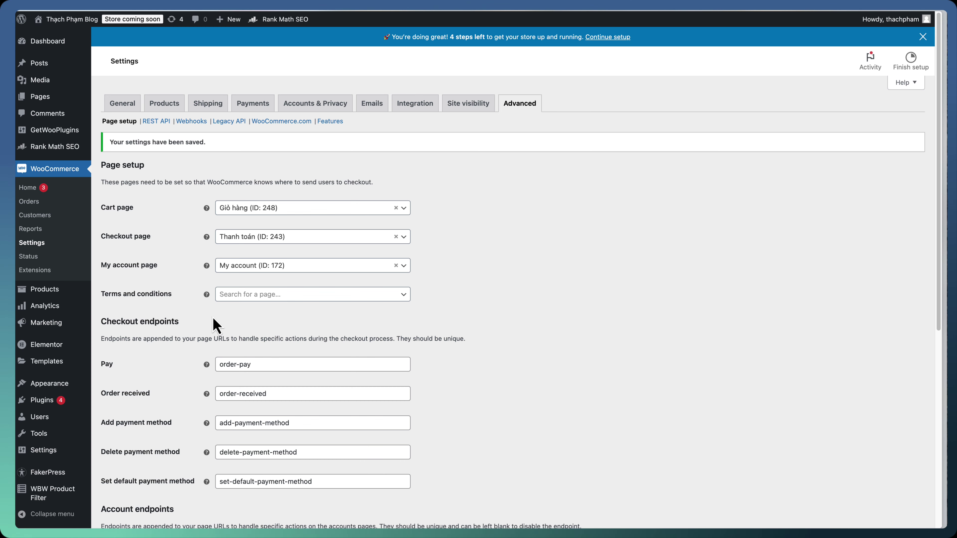
pyautogui.moveTo(76, 295)
pyautogui.click(121, 291)
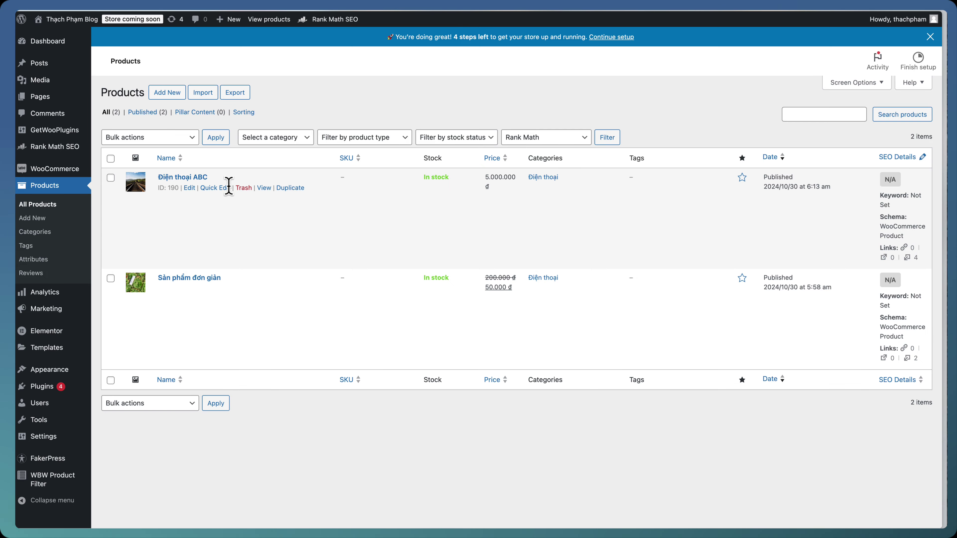
# View the live Điện thoại ABC product page and scroll through it
pyautogui.click(264, 188)
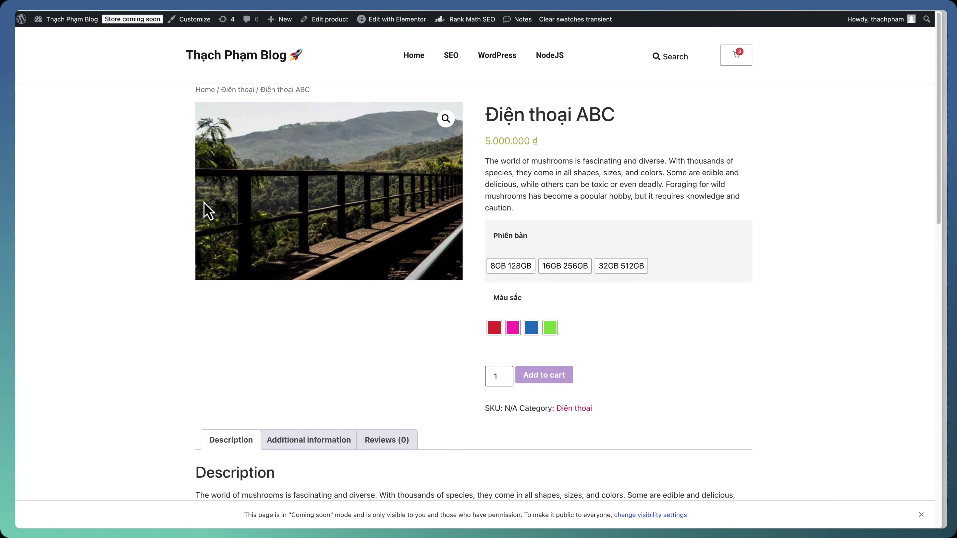
pyautogui.scroll(-5, 141, 275)
pyautogui.scroll(-5, 148, 282)
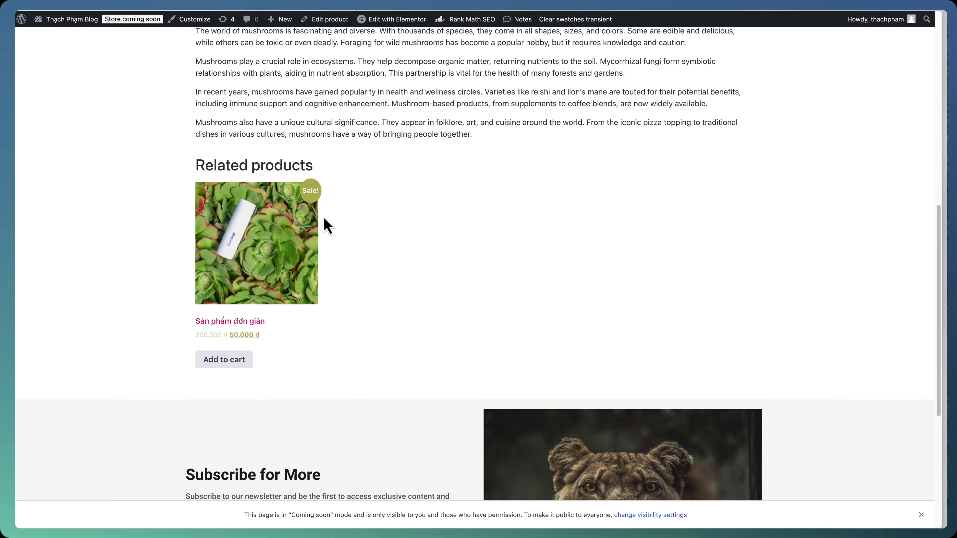
pyautogui.scroll(10, 352, 235)
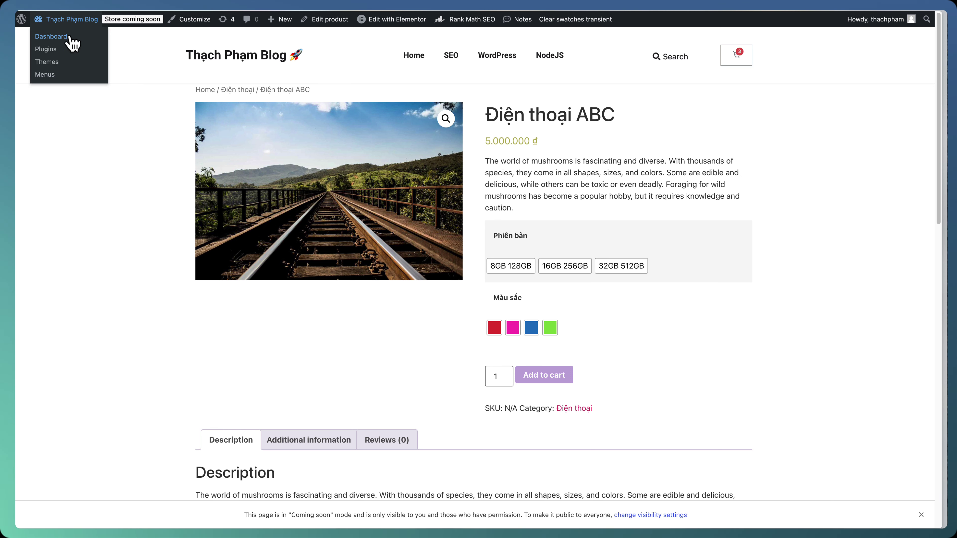
# Go to the Dashboard and open Elementor's Theme Builder from Templates
pyautogui.click(70, 36)
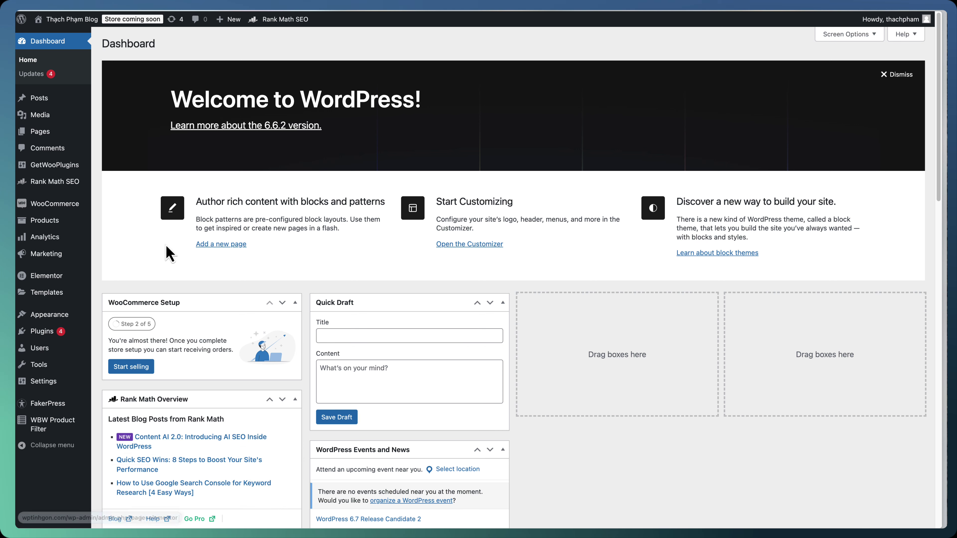
pyautogui.moveTo(78, 299)
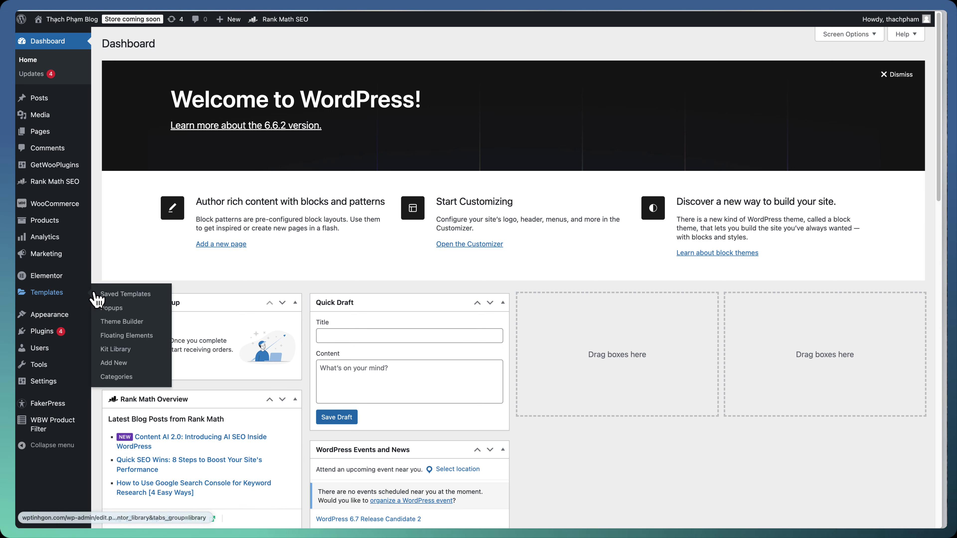
pyautogui.click(126, 326)
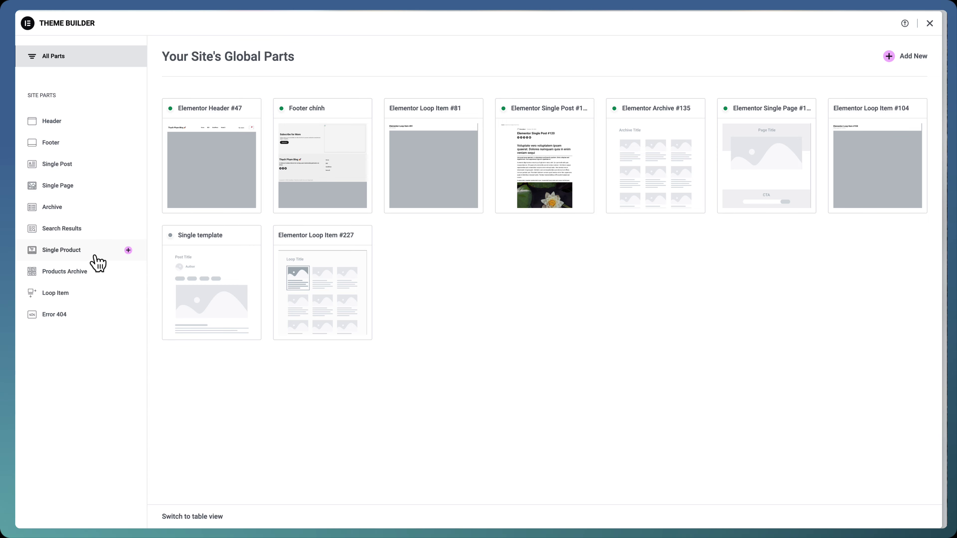
# Start a new Single Product template and close the template library without inserting anything
pyautogui.click(128, 250)
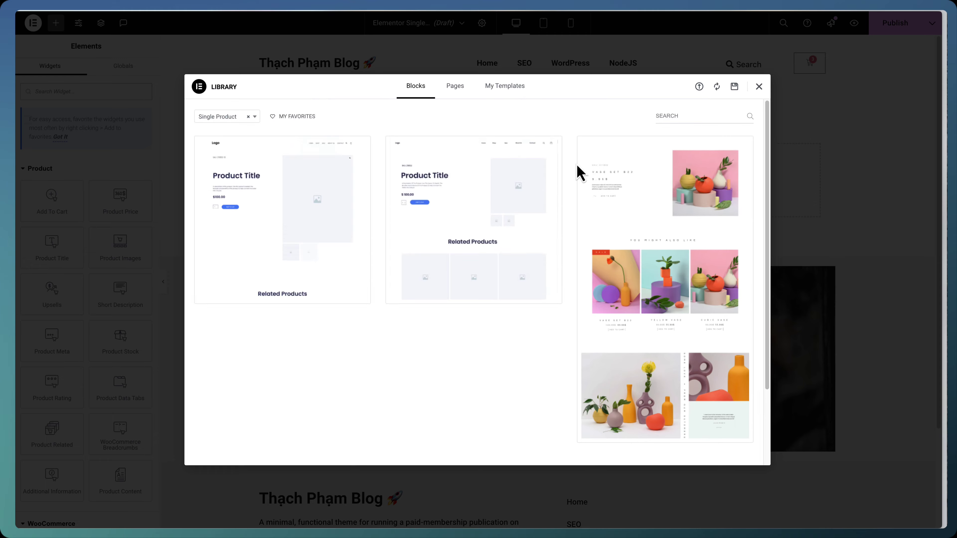
pyautogui.moveTo(604, 178)
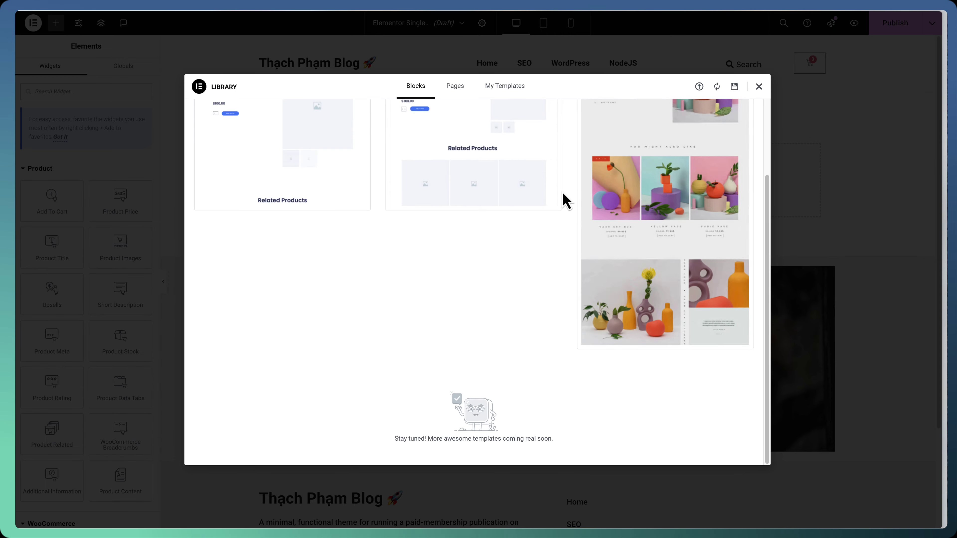
pyautogui.moveTo(553, 199)
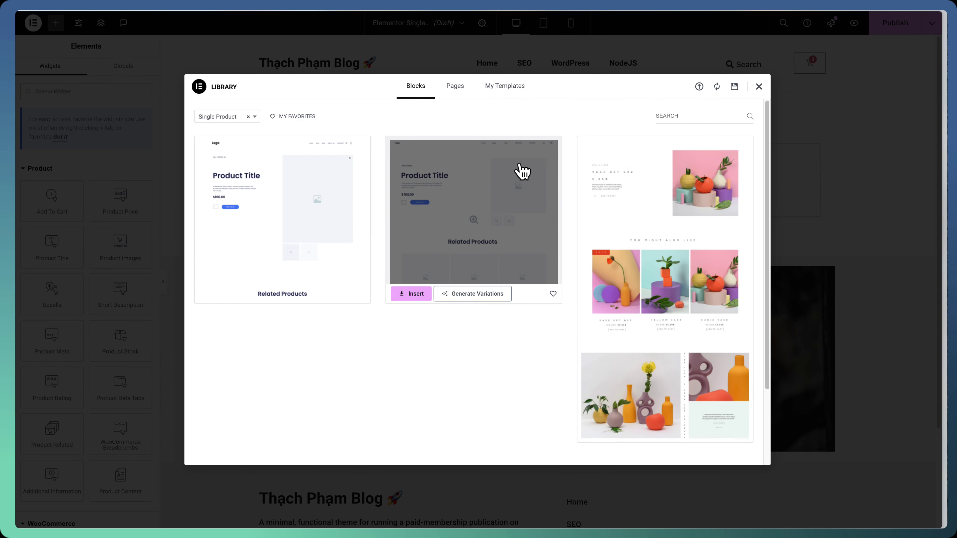
pyautogui.click(759, 88)
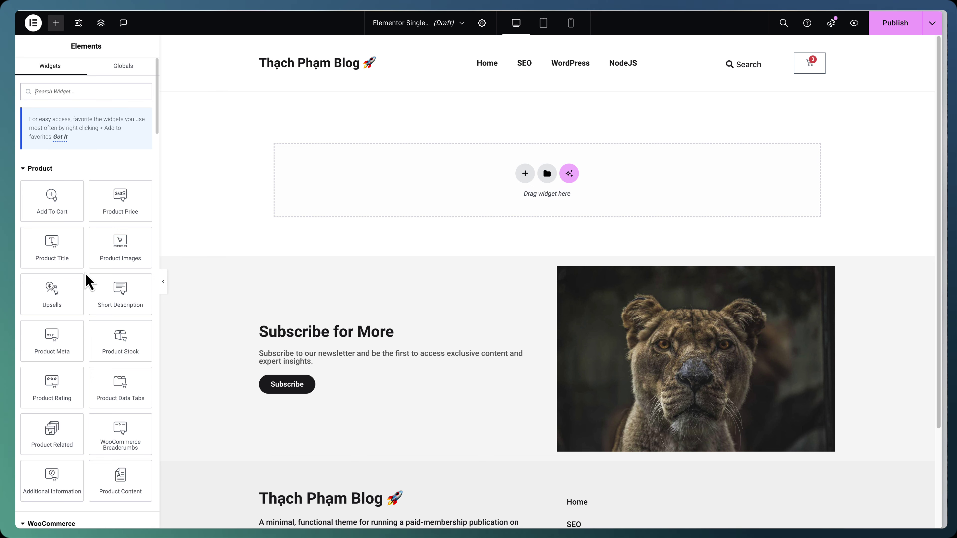
# Add a container at the top of the template holding a Shortcode widget
pyautogui.scroll(-5, 90, 302)
pyautogui.scroll(10, 64, 325)
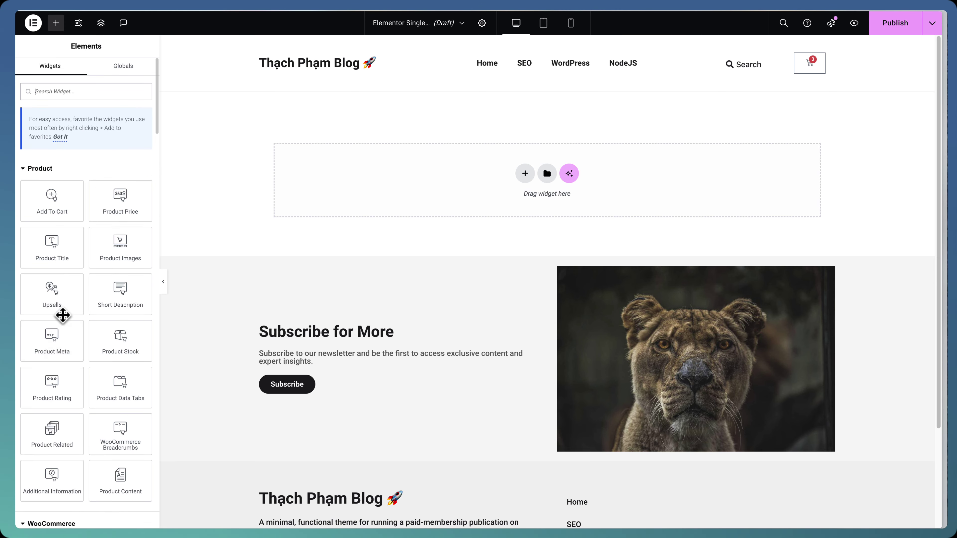
pyautogui.scroll(-15, 87, 301)
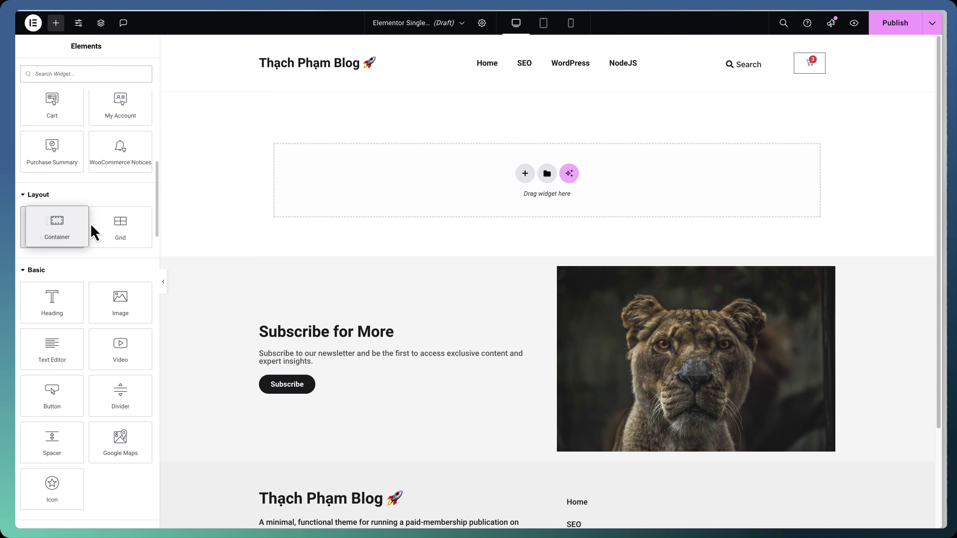
pyautogui.moveTo(88, 225); pyautogui.dragTo(367, 190)
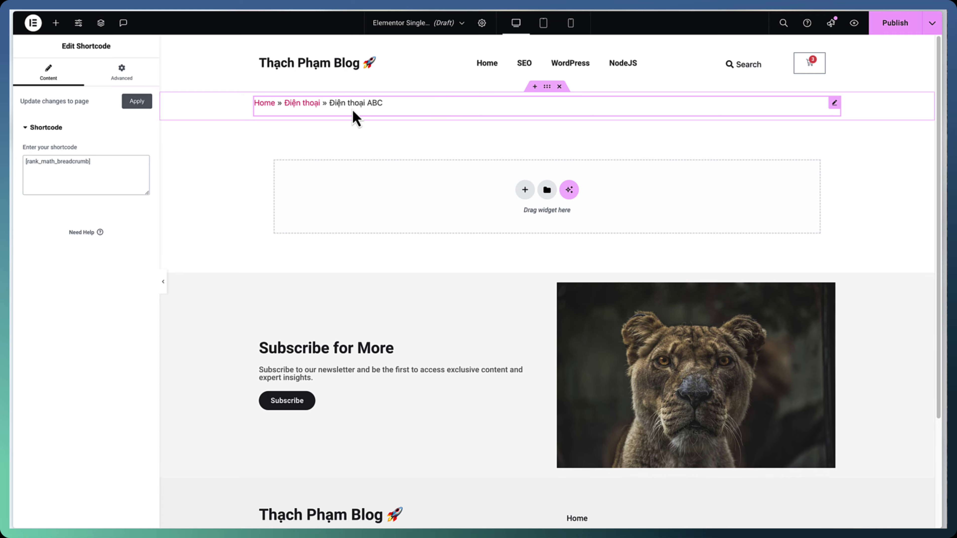
pyautogui.hotkey('ctrl', 'z')
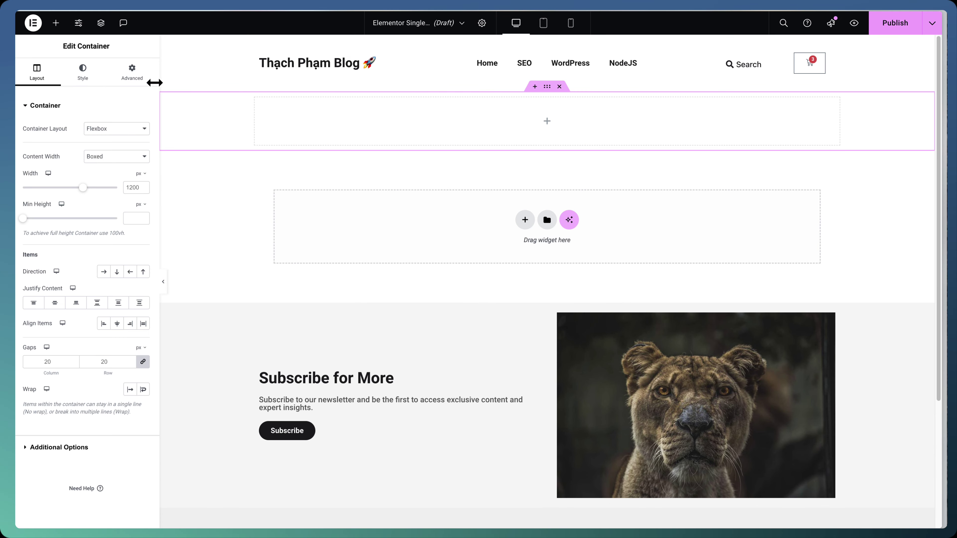
pyautogui.click(57, 27)
pyautogui.write('s')
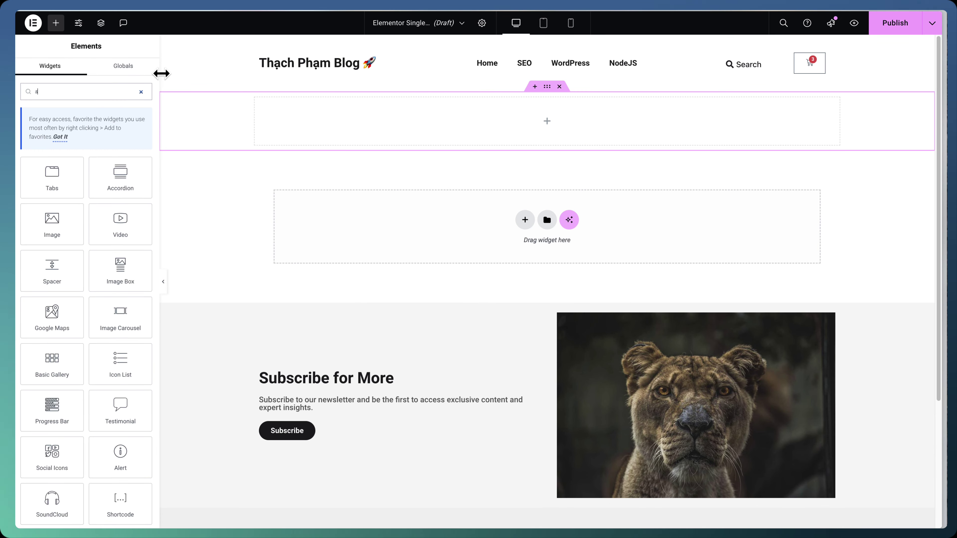
pyautogui.write('hortcode')
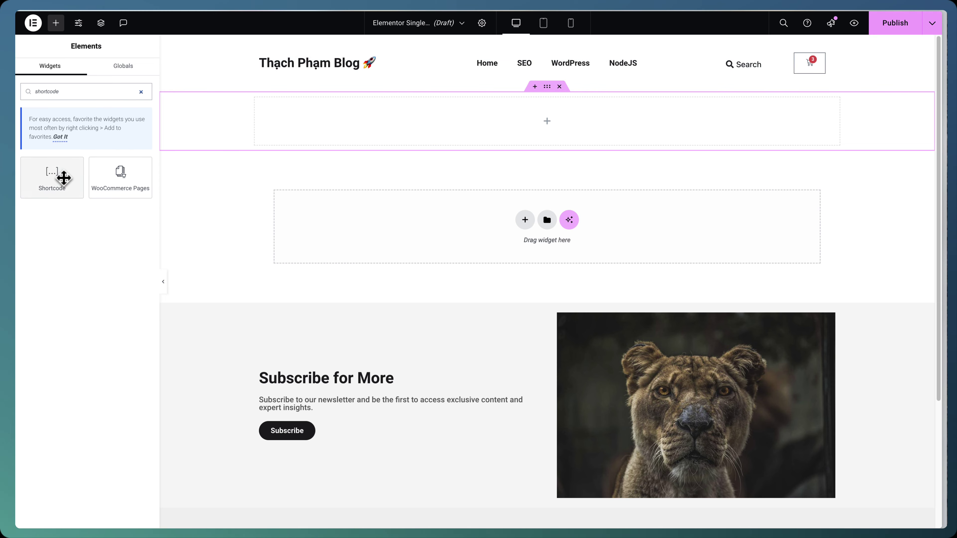
pyautogui.moveTo(64, 179); pyautogui.dragTo(403, 137)
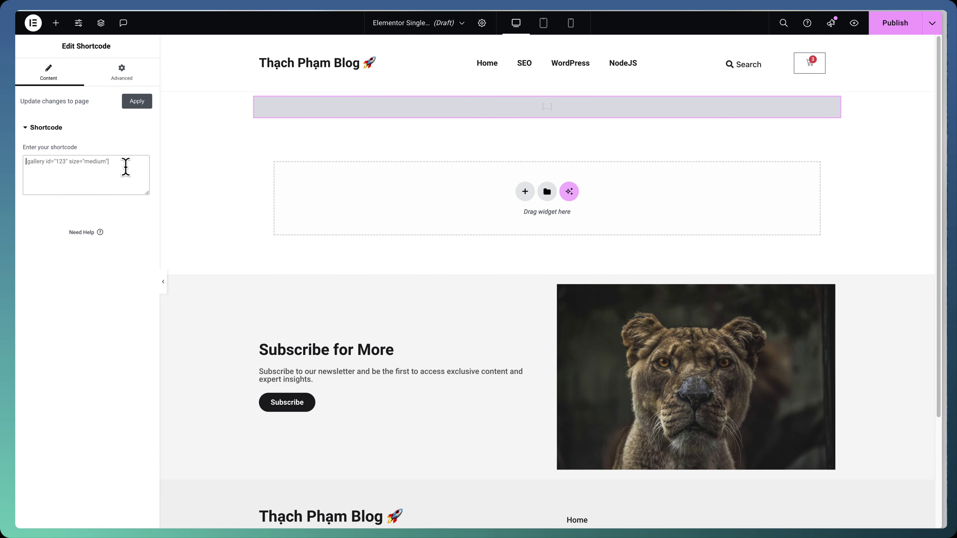
# Paste [rank_math_breadcrumb] from clipboard history into the Shortcode field and publish
pyautogui.press('super+shift+v')
pyautogui.write('brea')
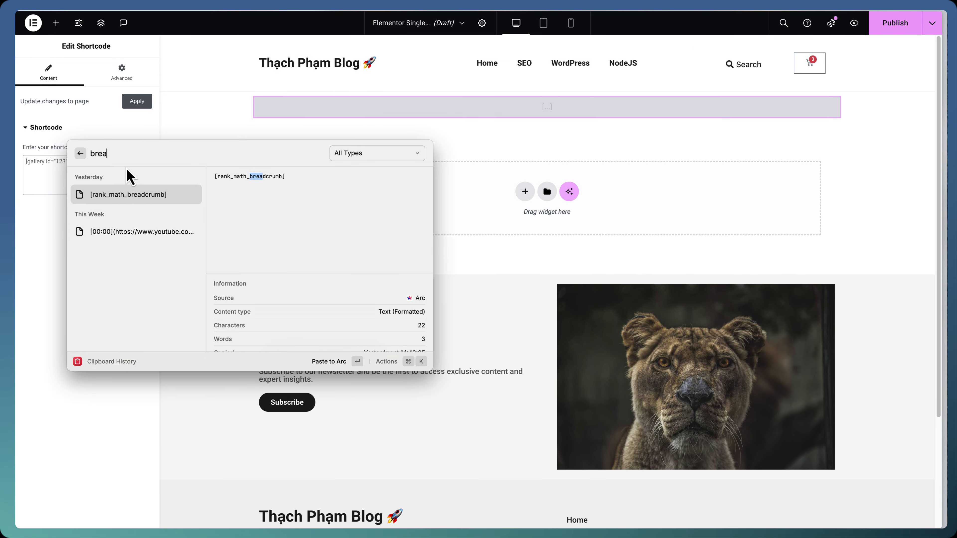
pyautogui.write('d')
pyautogui.press('Return')
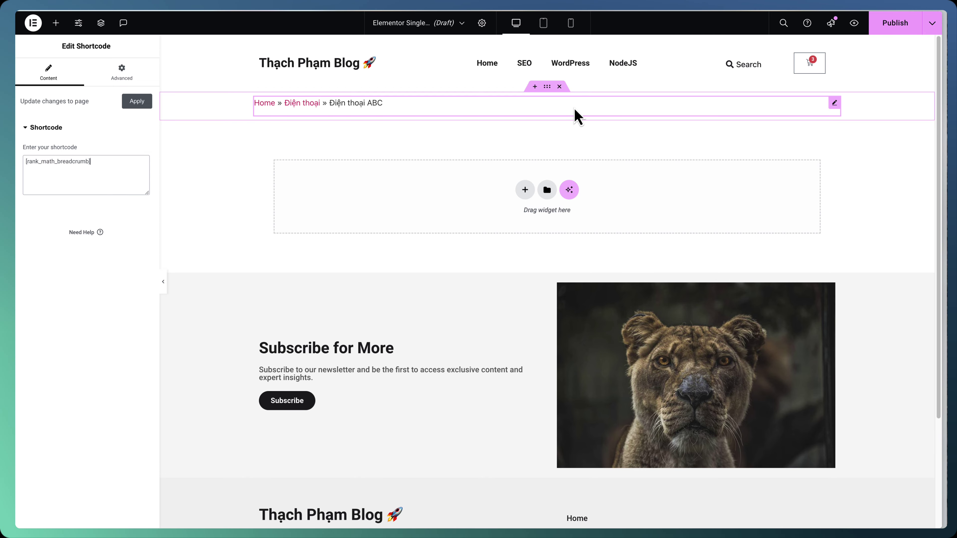
pyautogui.click(895, 23)
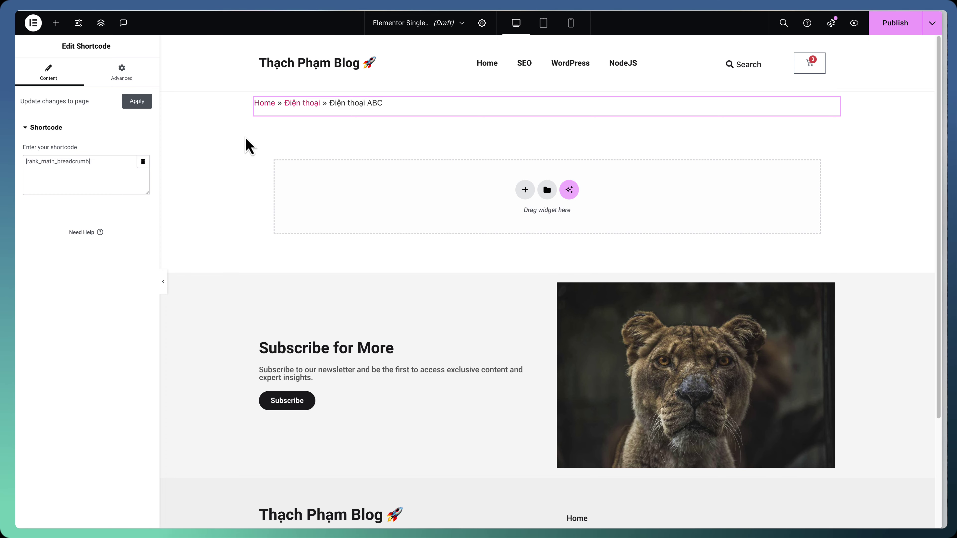
pyautogui.press('super+t')
# Open the WordPress Dashboard and then Elementor's Theme Builder
pyautogui.write('wptinhgon')
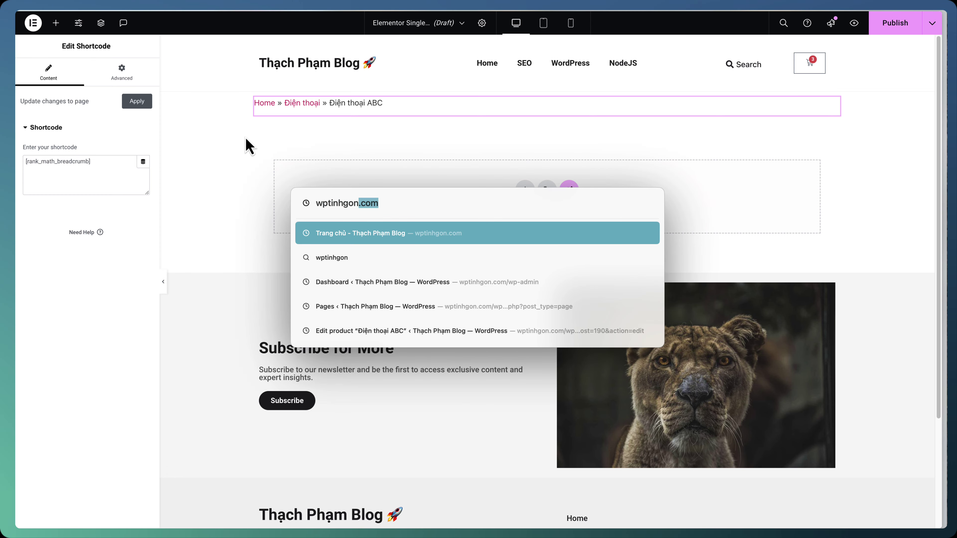
pyautogui.press('Right')
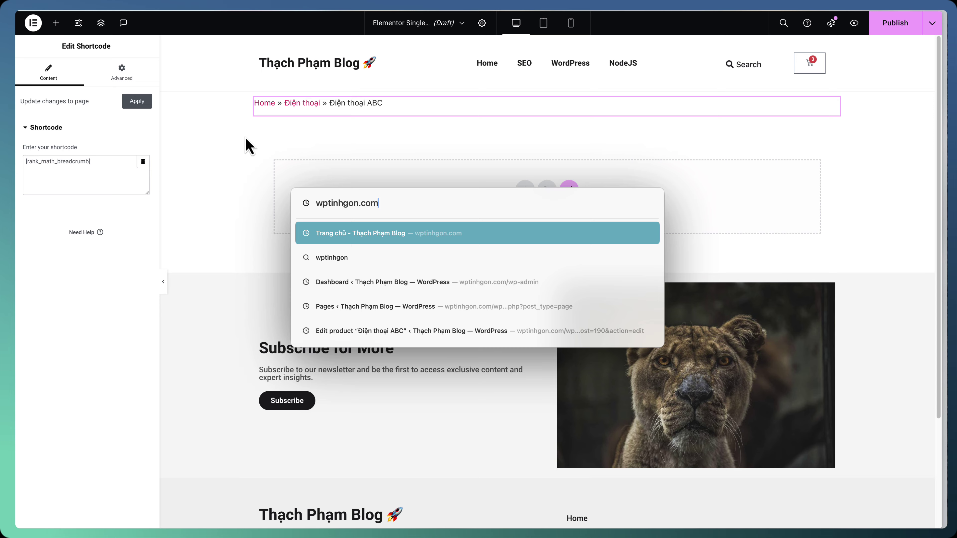
pyautogui.press('Down')
pyautogui.press('Down')
pyautogui.press('Return')
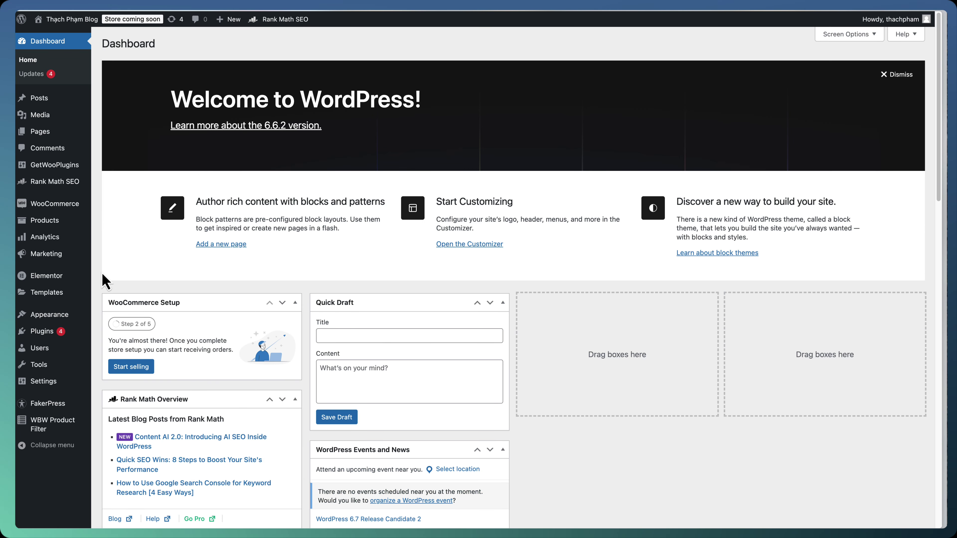
pyautogui.moveTo(79, 299)
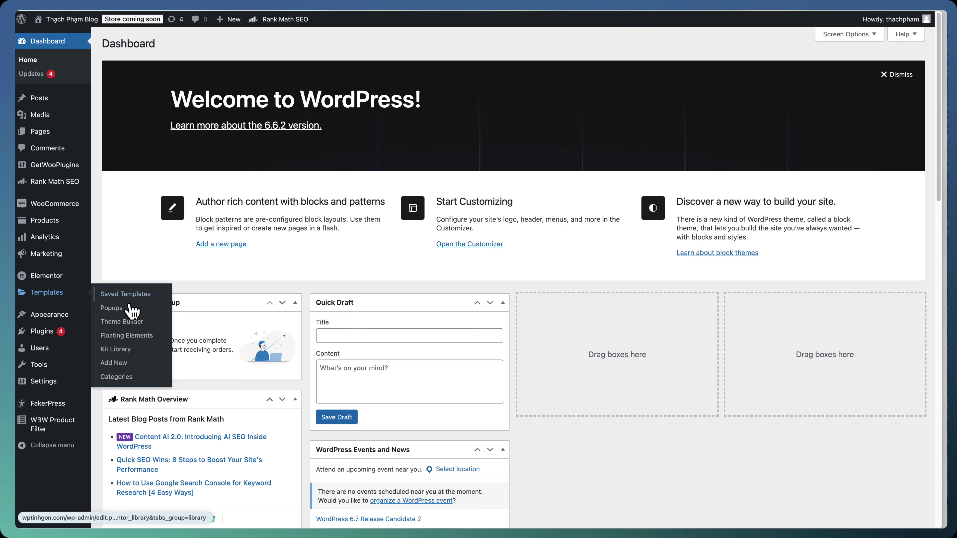
pyautogui.click(133, 322)
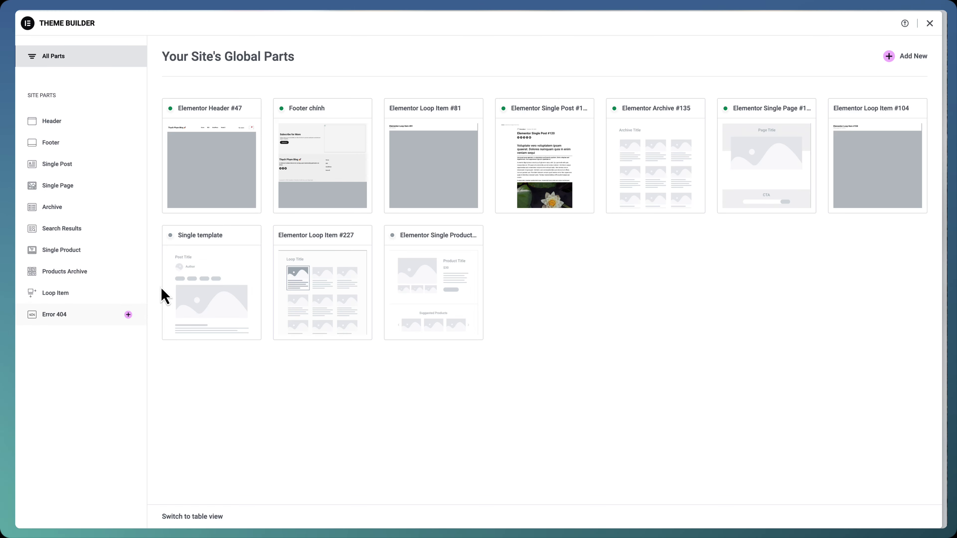
# Edit Single Post #120, copy its breadcrumb container, and return to the product template
pyautogui.click(99, 166)
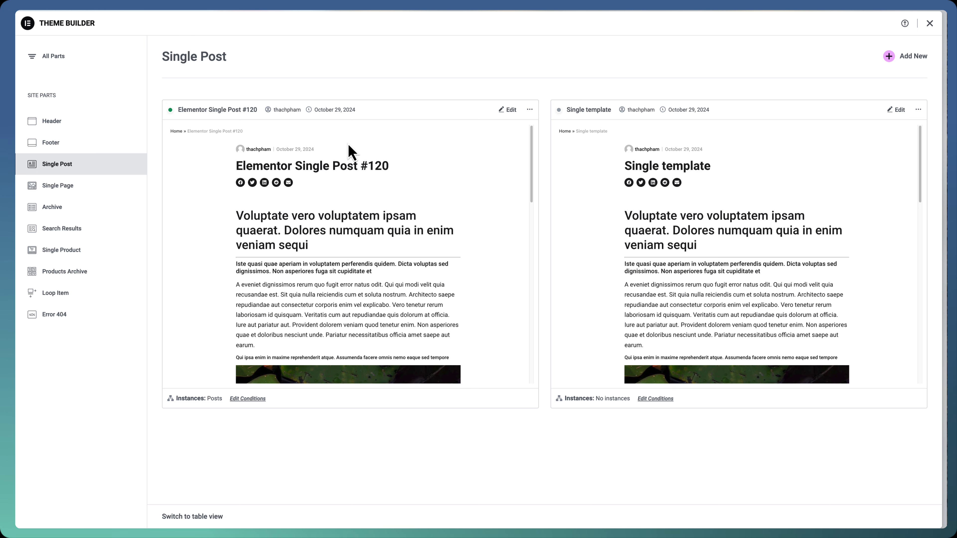
pyautogui.click(511, 112)
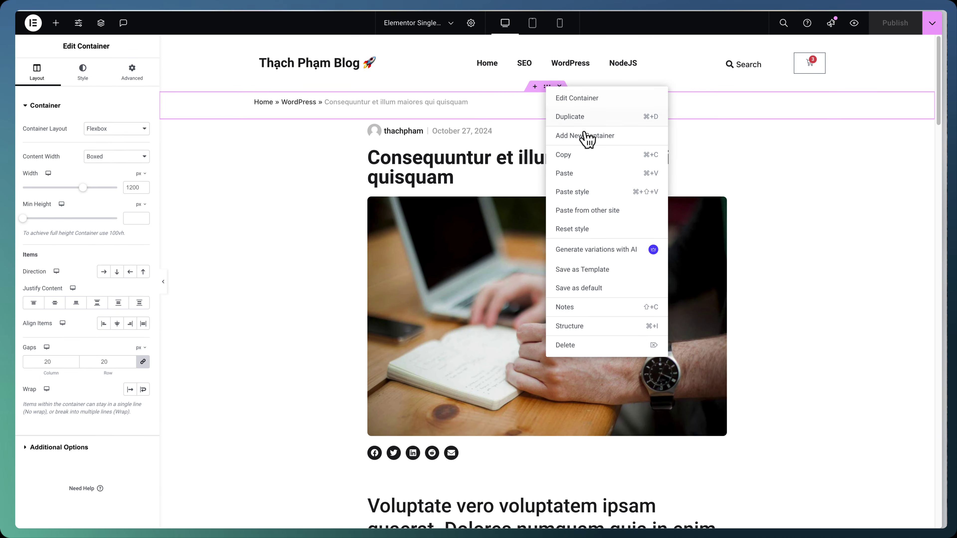
pyautogui.click(582, 159)
pyautogui.hotkey('alt', 'Tab')
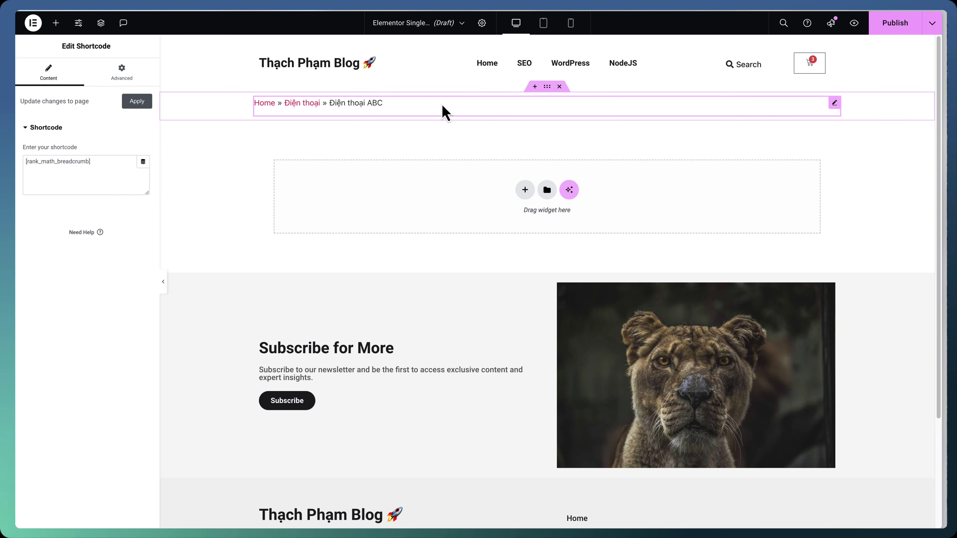
# Replace the old breadcrumb section with the pasted Single Post breadcrumb container
pyautogui.click(559, 86)
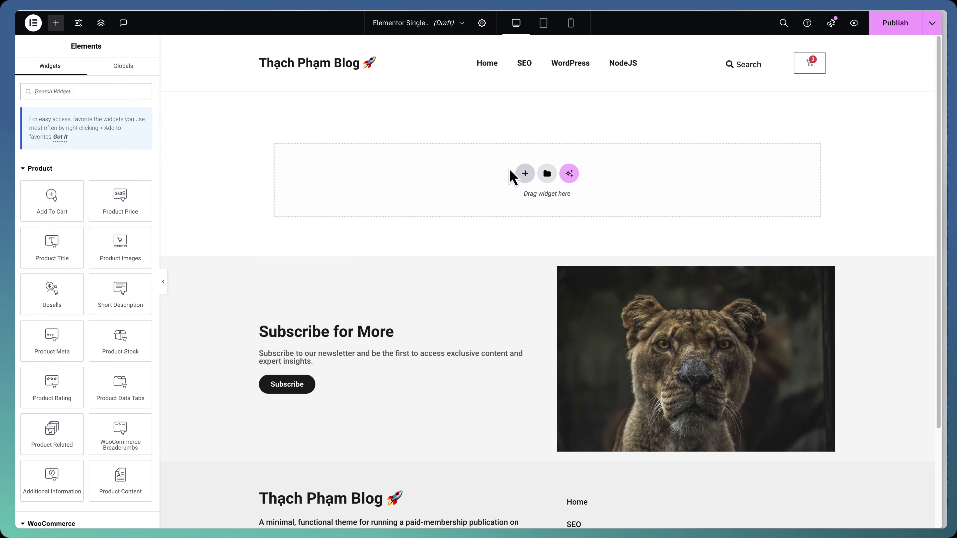
pyautogui.rightClick(519, 176)
pyautogui.click(519, 178)
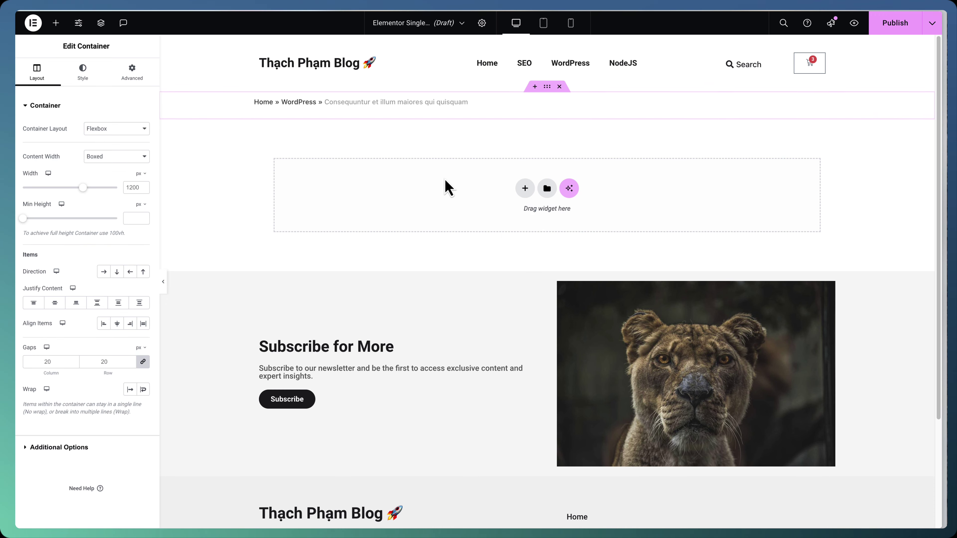
pyautogui.click(347, 108)
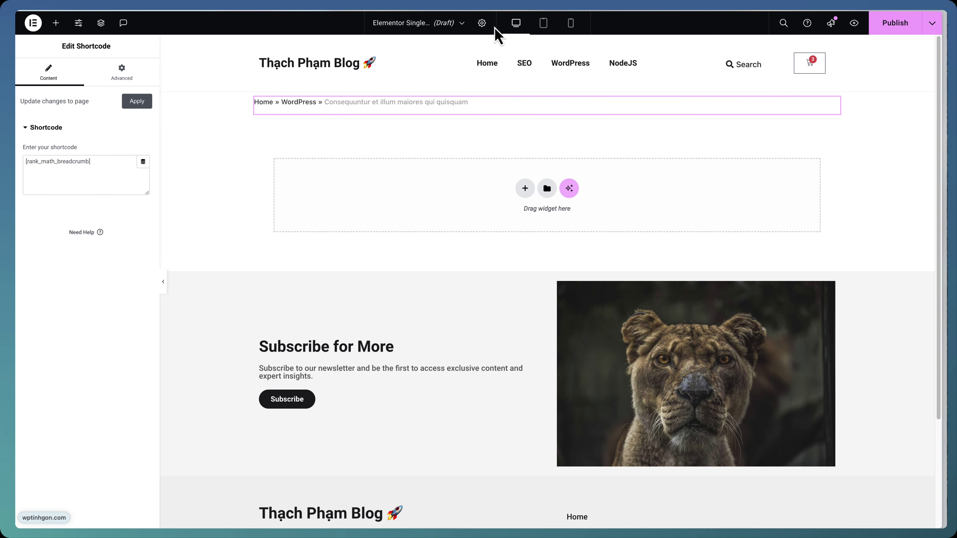
# Set the template's preview to the Điện thoại ABC product in Page Settings
pyautogui.click(482, 24)
pyautogui.click(104, 233)
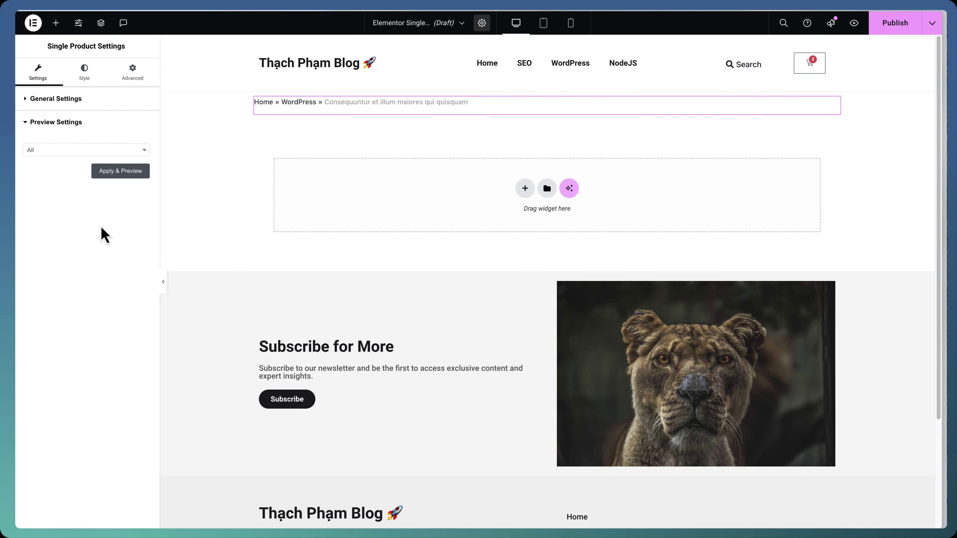
pyautogui.click(117, 172)
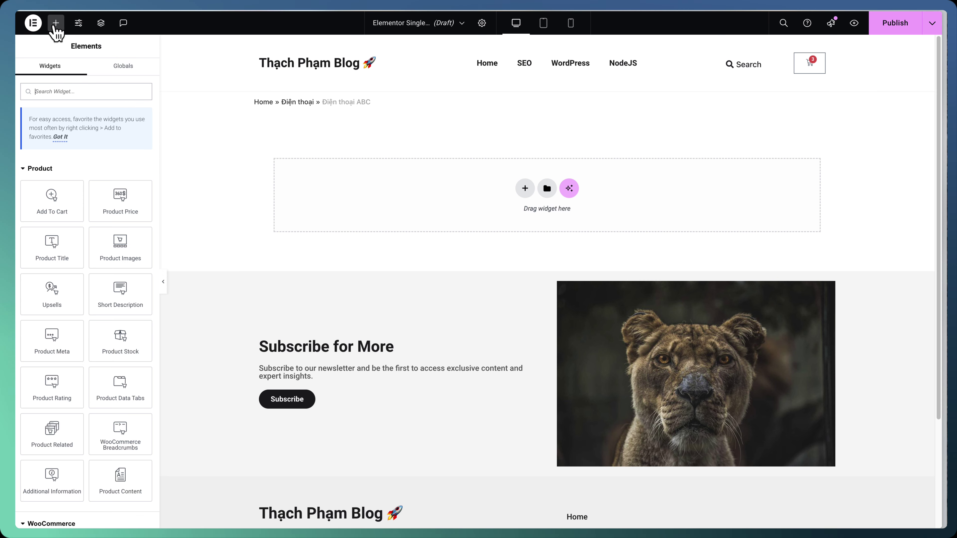
# Add a new container below the breadcrumb holding a 50% full-width inner container
pyautogui.scroll(-1, 71, 266)
pyautogui.scroll(-12, 71, 266)
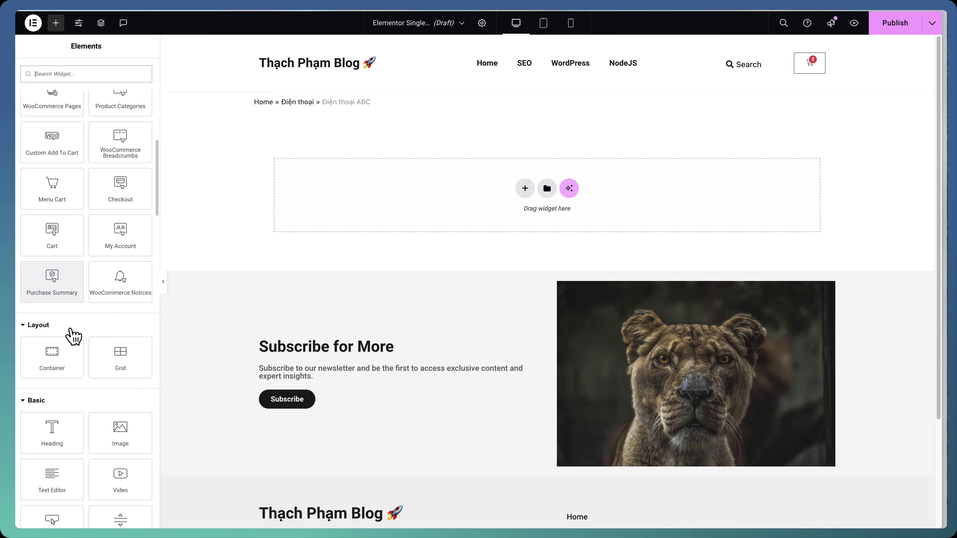
pyautogui.moveTo(63, 347); pyautogui.dragTo(386, 214)
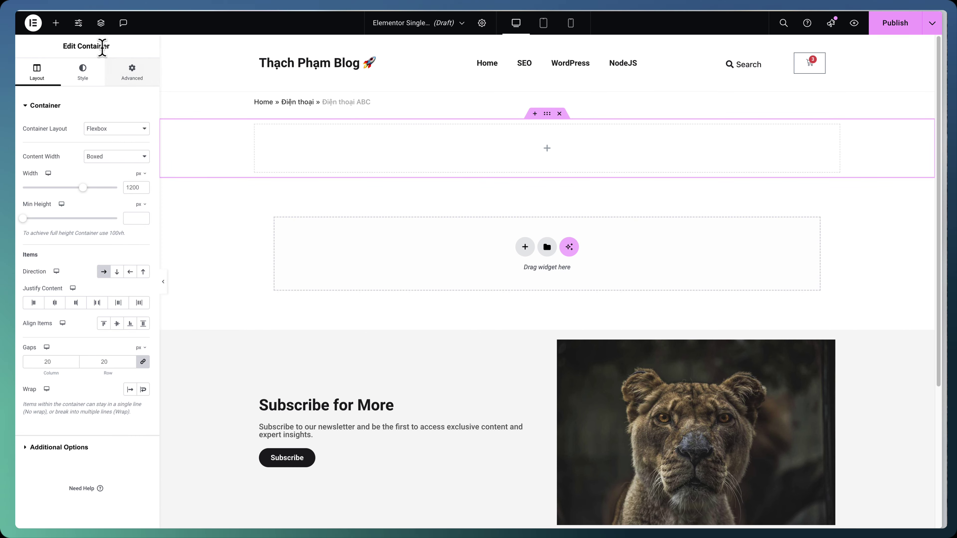
pyautogui.click(57, 24)
pyautogui.scroll(-6, 90, 273)
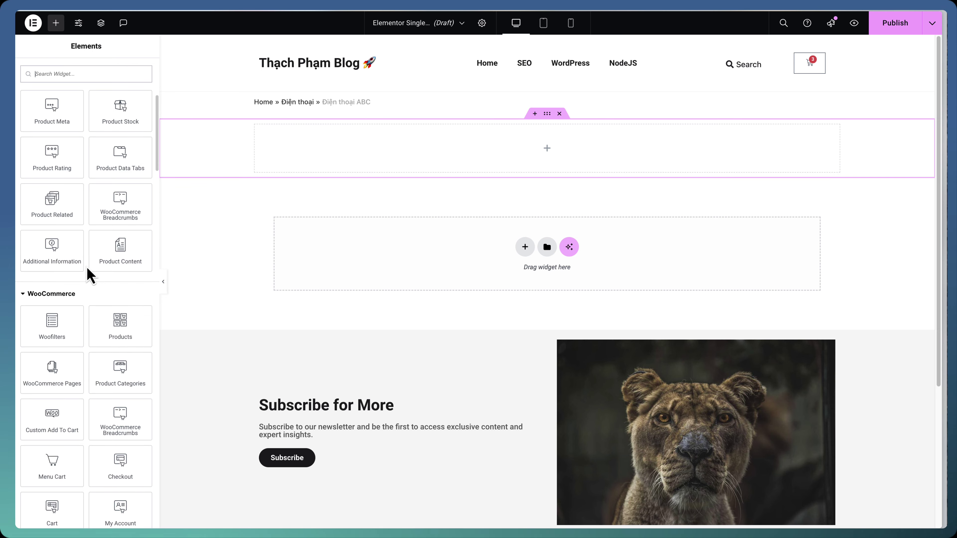
pyautogui.scroll(-5, 96, 326)
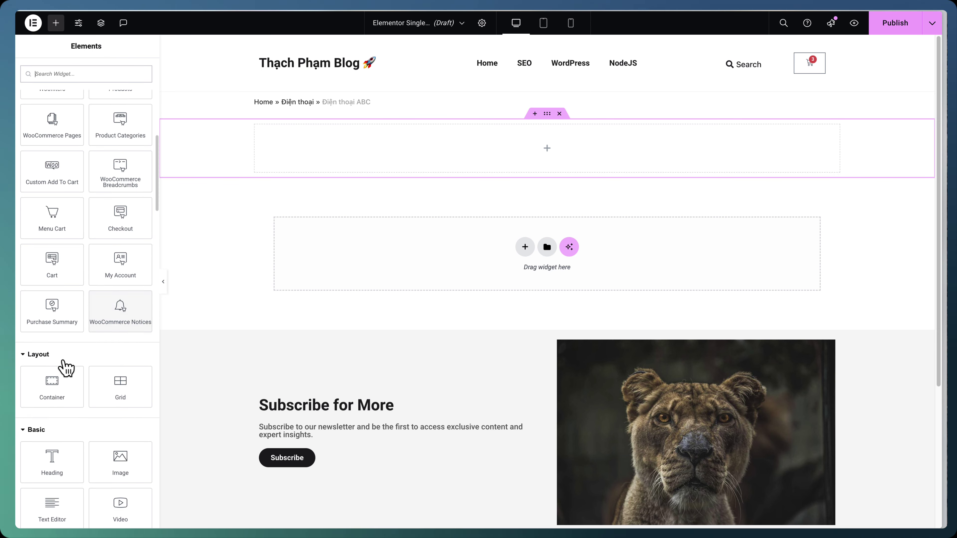
pyautogui.moveTo(62, 383); pyautogui.dragTo(268, 132)
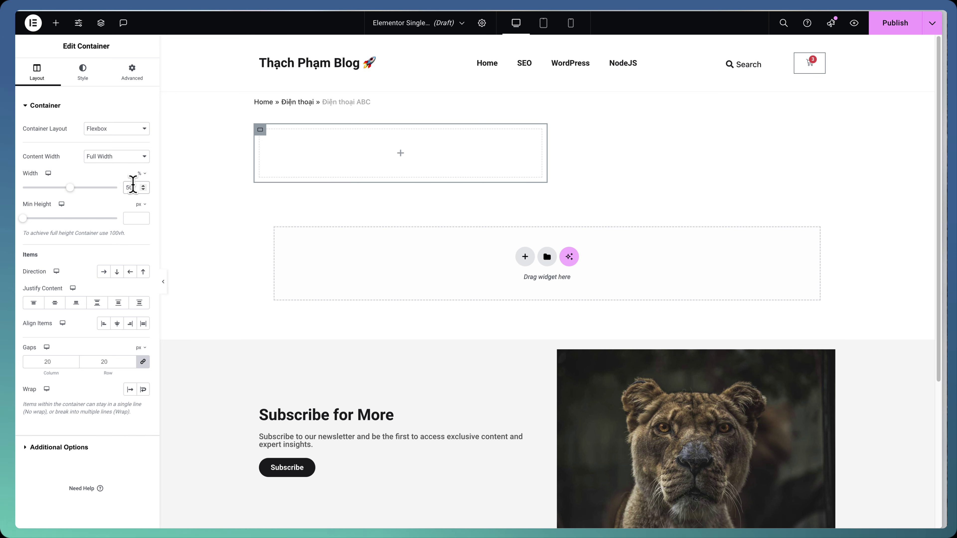
# Duplicate the half-width column and place Product Images in the left one
pyautogui.rightClick(260, 130)
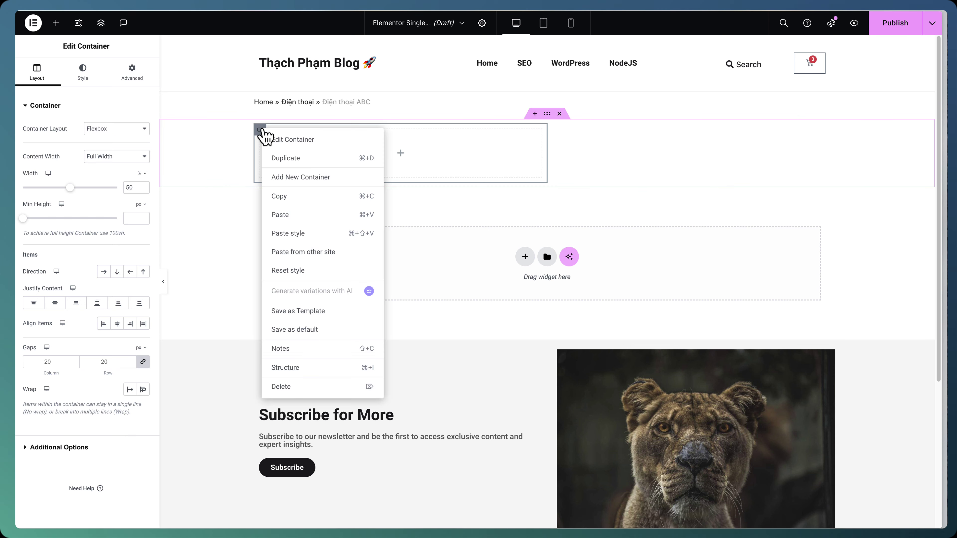
pyautogui.click(300, 157)
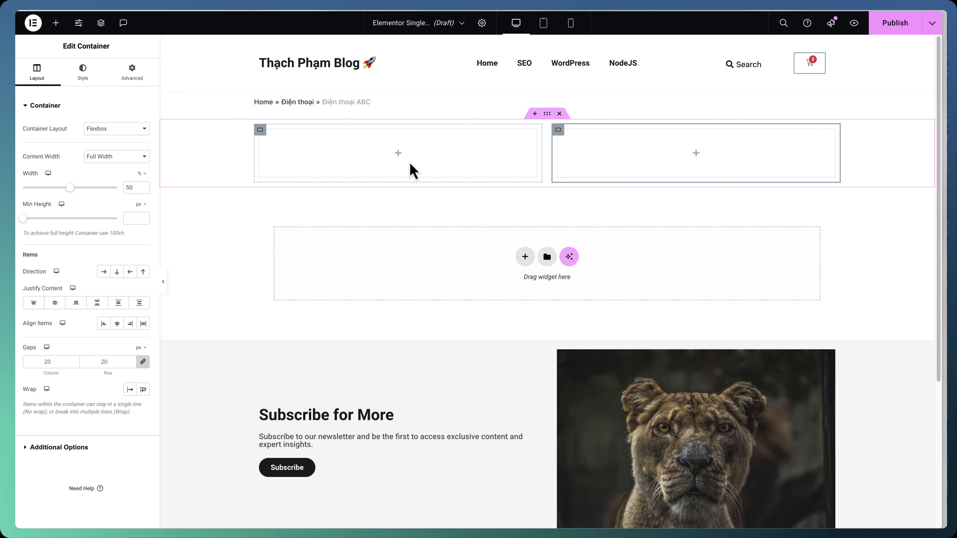
pyautogui.click(61, 28)
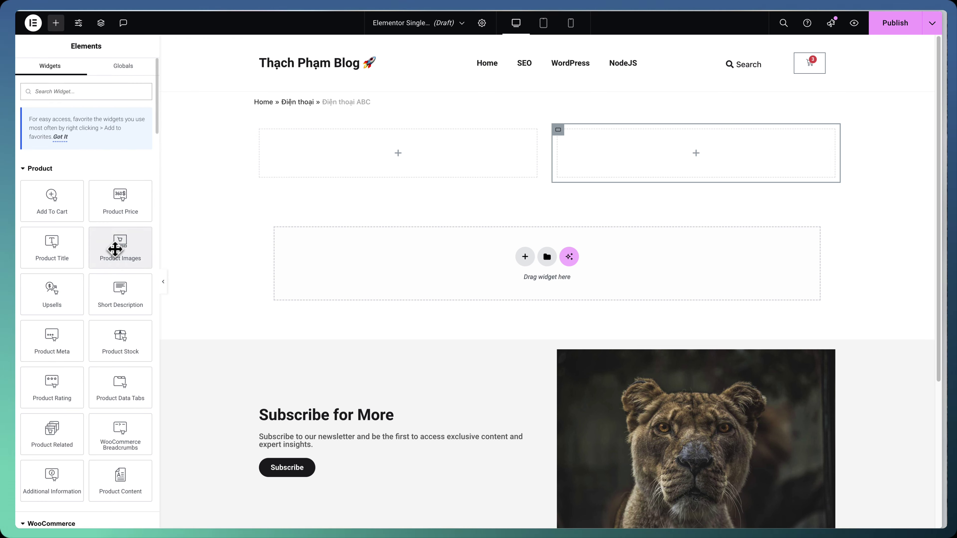
pyautogui.moveTo(121, 256); pyautogui.dragTo(358, 170)
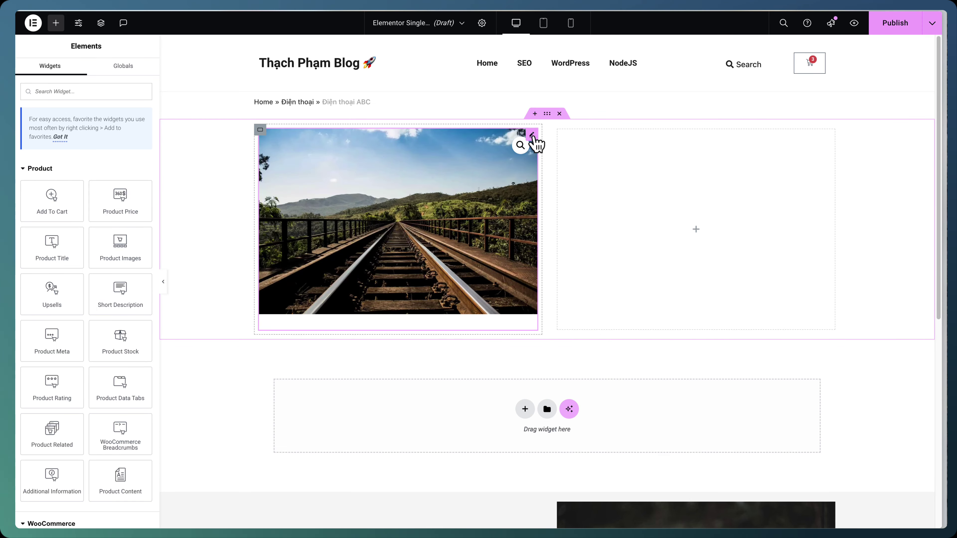
# Add an empty container above the image row and place the Product Title in it
pyautogui.click(535, 114)
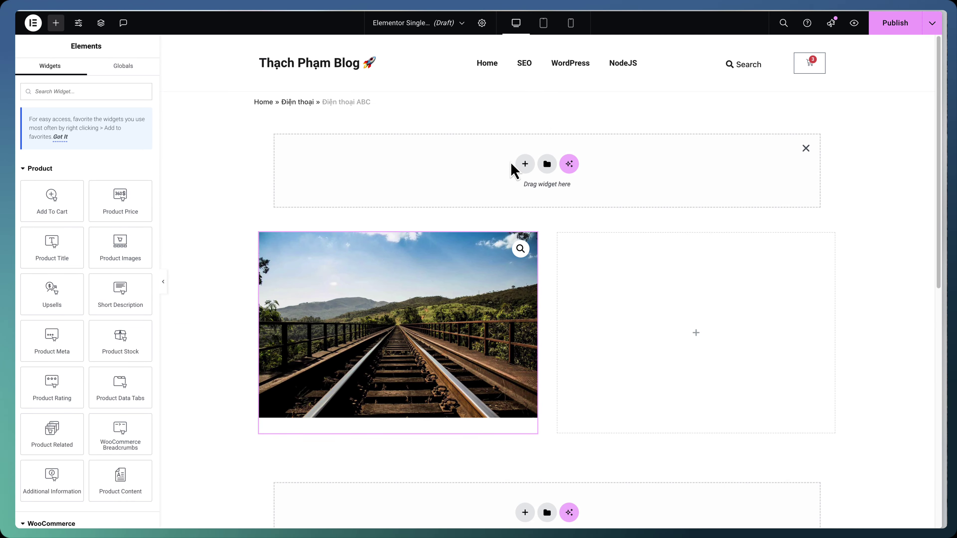
pyautogui.scroll(-10, 94, 321)
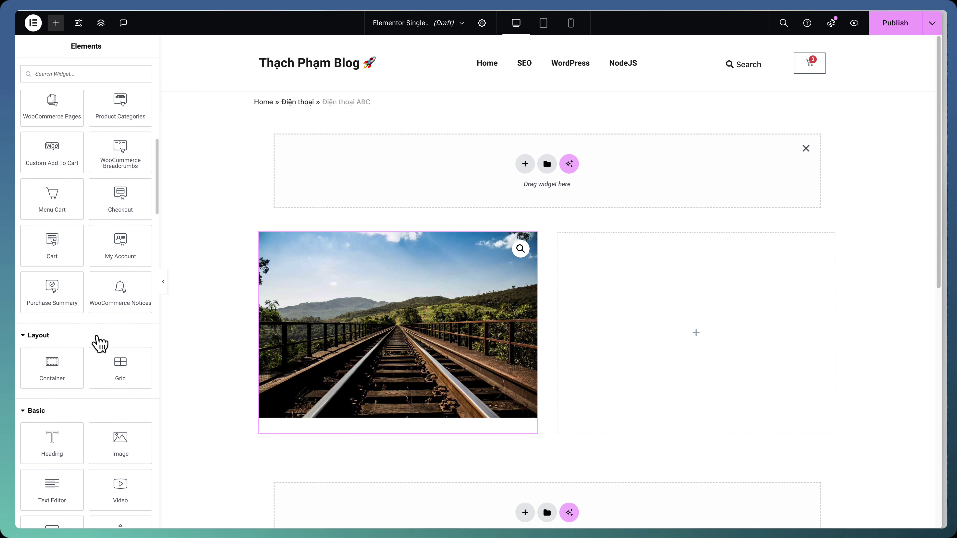
pyautogui.moveTo(57, 358); pyautogui.dragTo(519, 149)
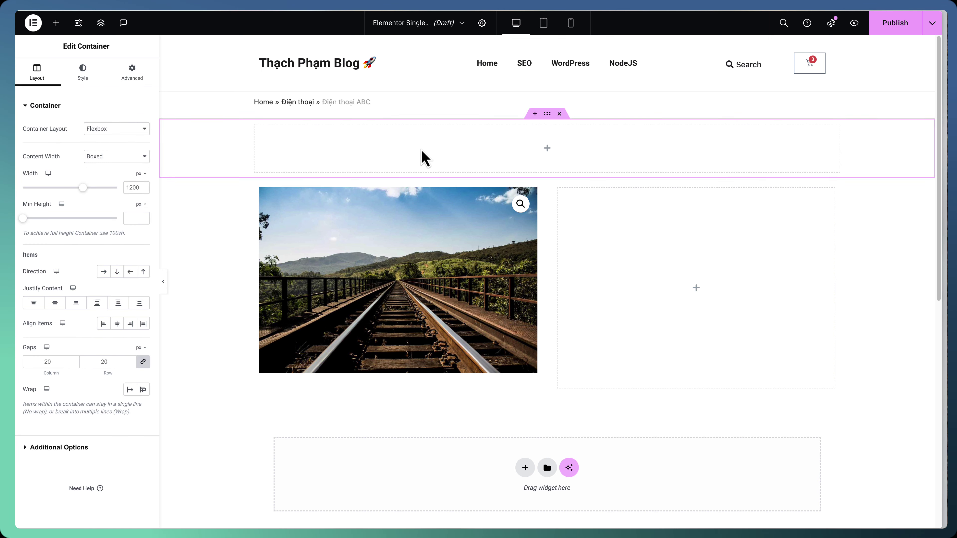
pyautogui.click(55, 23)
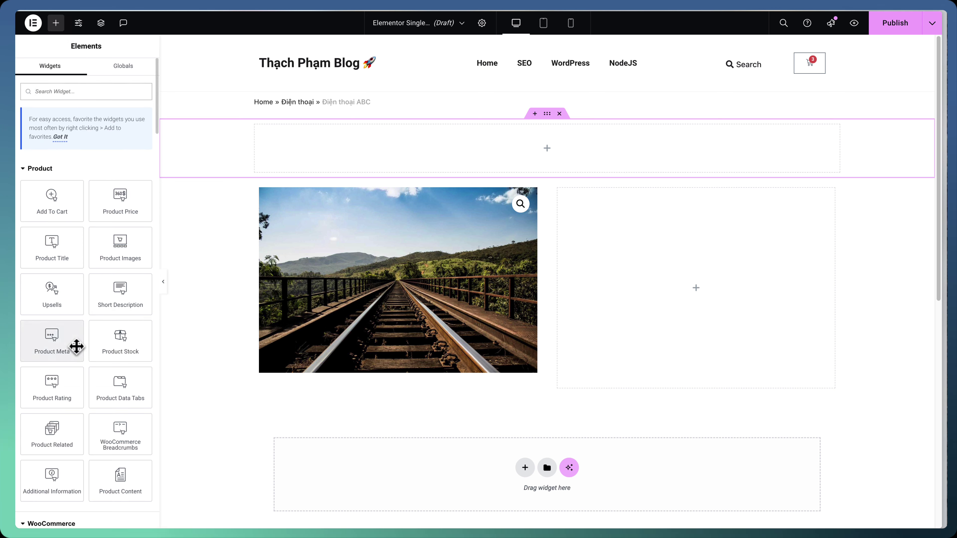
pyautogui.moveTo(67, 243); pyautogui.dragTo(459, 165)
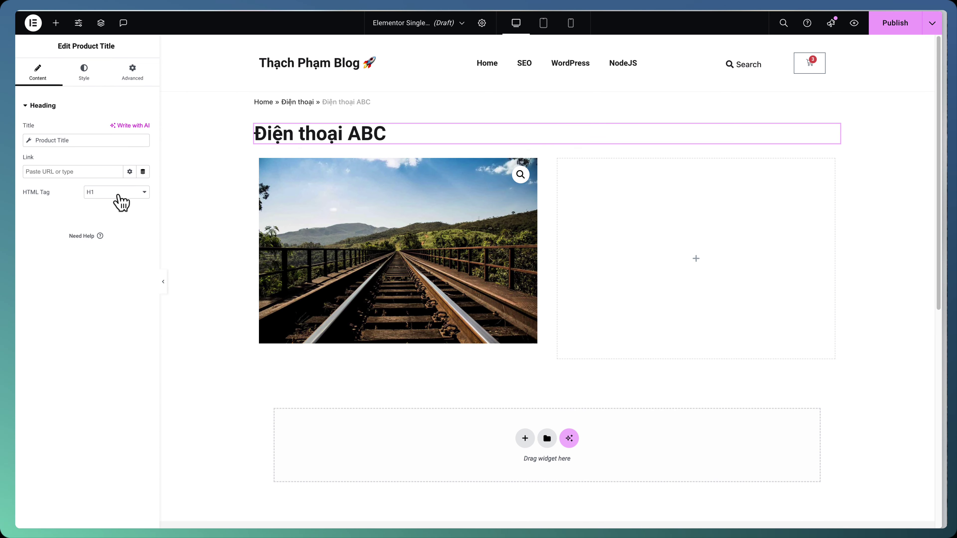
# Set the Product Title 'Điện thoại ABC' typography size to 26 px
pyautogui.click(99, 75)
pyautogui.click(143, 170)
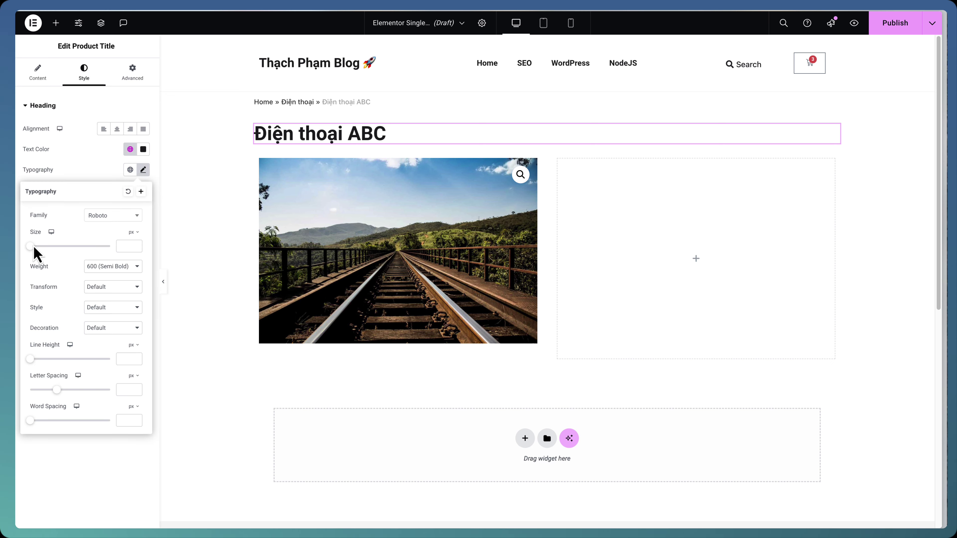
pyautogui.moveTo(31, 246); pyautogui.dragTo(39, 246)
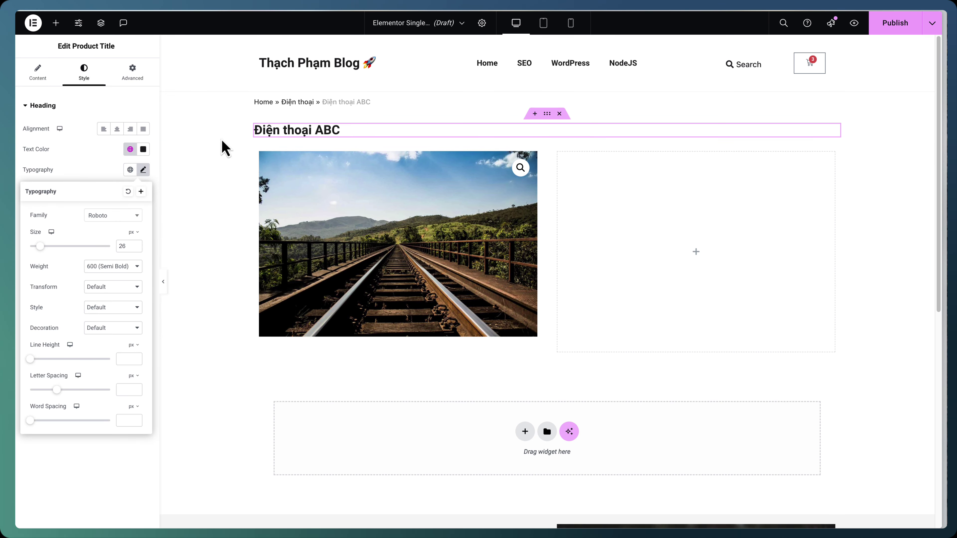
pyautogui.click(559, 156)
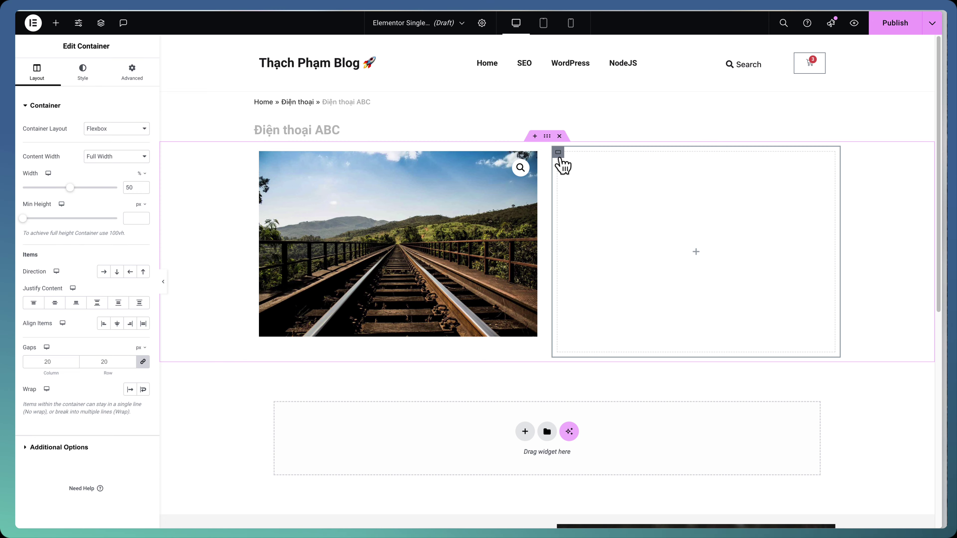
# Add Product Rating and then Short Description widgets to the right column
pyautogui.click(56, 23)
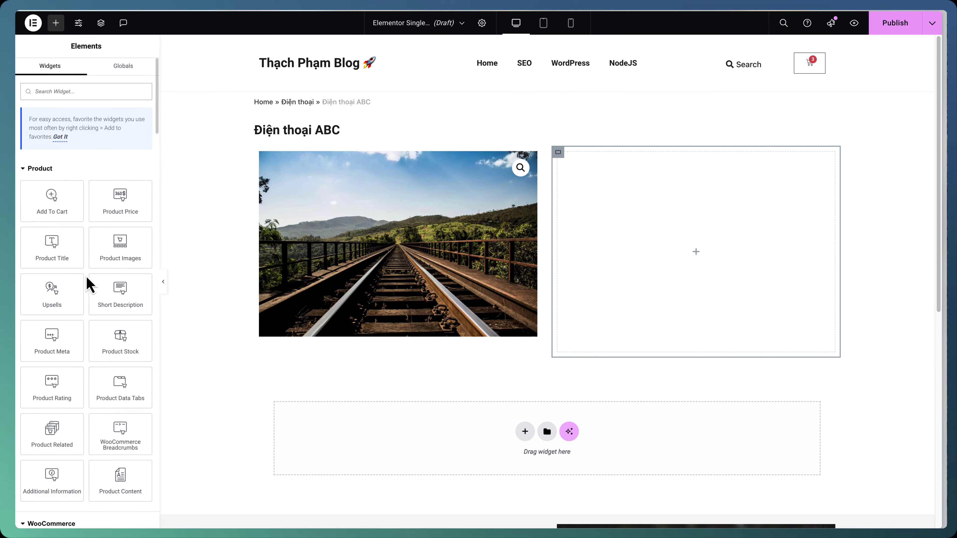
pyautogui.moveTo(47, 396); pyautogui.dragTo(630, 209)
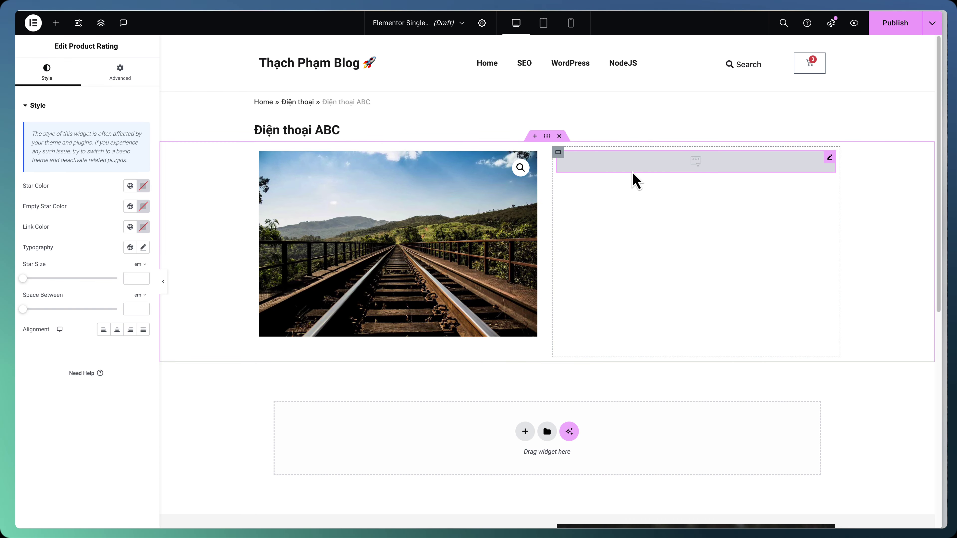
pyautogui.click(56, 23)
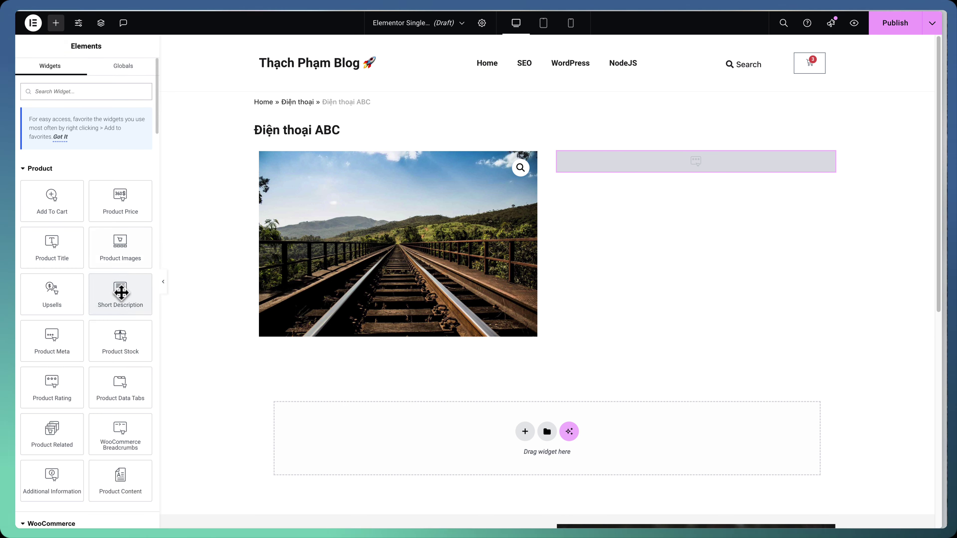
pyautogui.moveTo(119, 293); pyautogui.dragTo(691, 170)
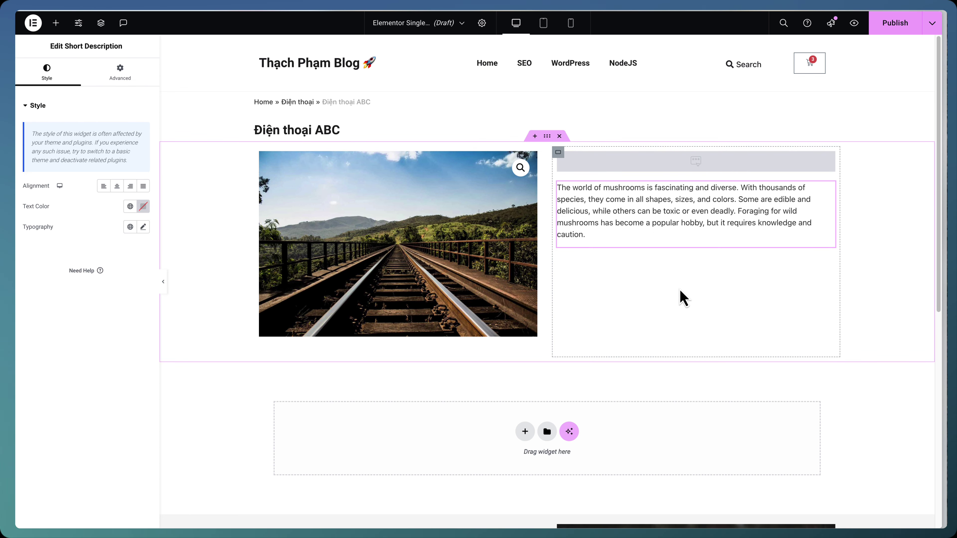
pyautogui.click(670, 170)
pyautogui.click(663, 214)
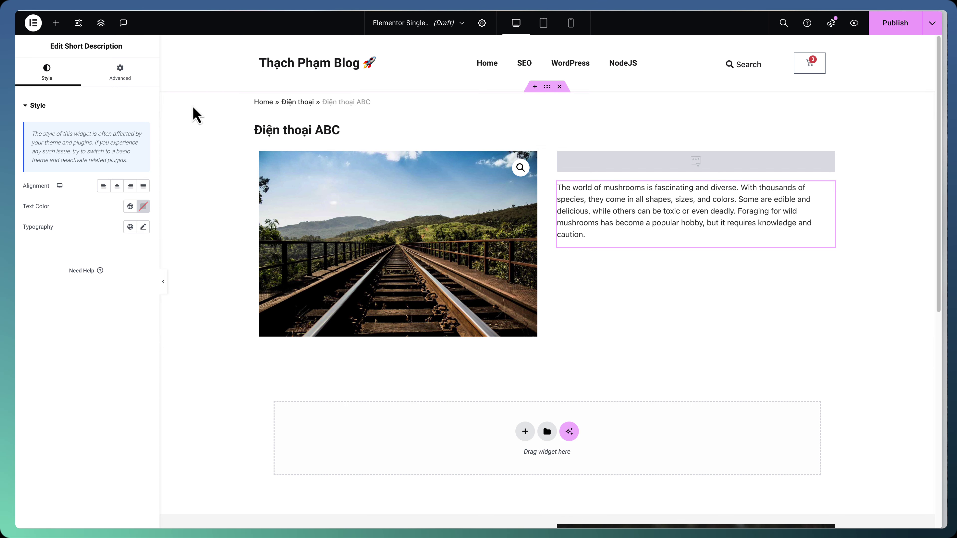
pyautogui.click(130, 77)
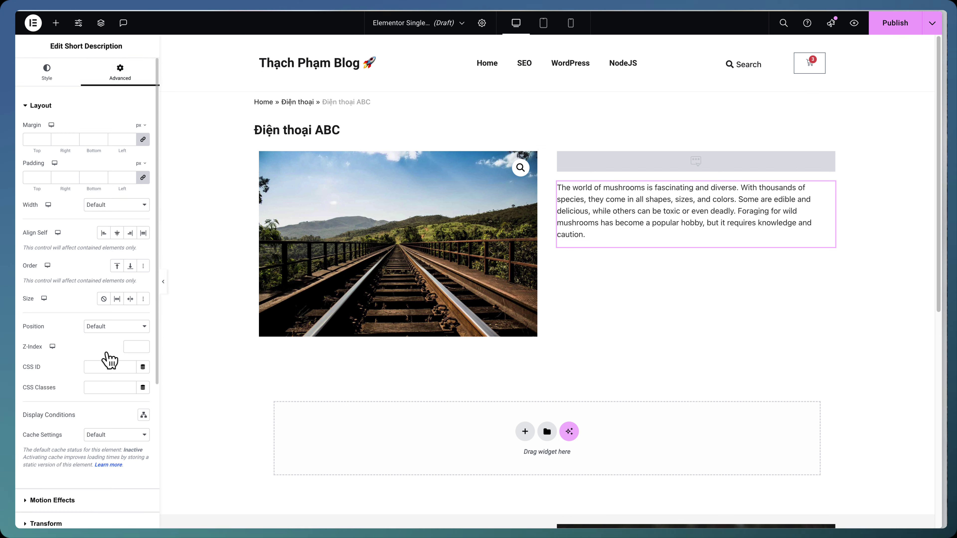
# Give the short description a Classic background using the Light grey global colour
pyautogui.scroll(-5, 87, 428)
pyautogui.click(84, 379)
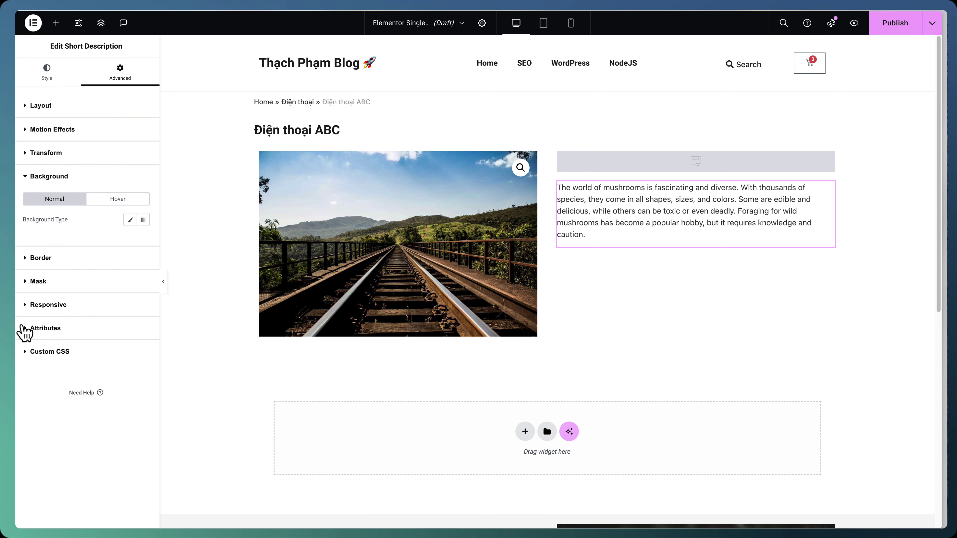
pyautogui.click(130, 219)
pyautogui.click(130, 240)
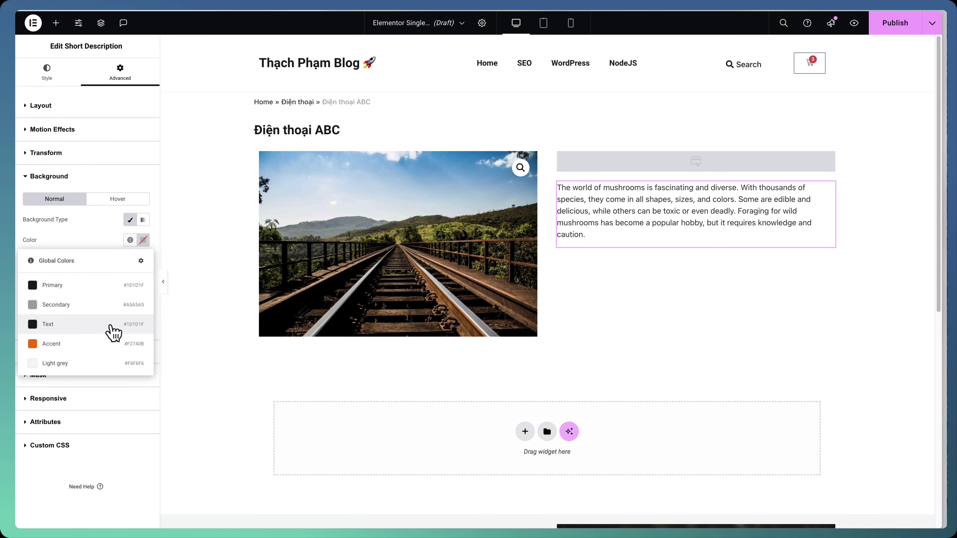
pyautogui.click(89, 363)
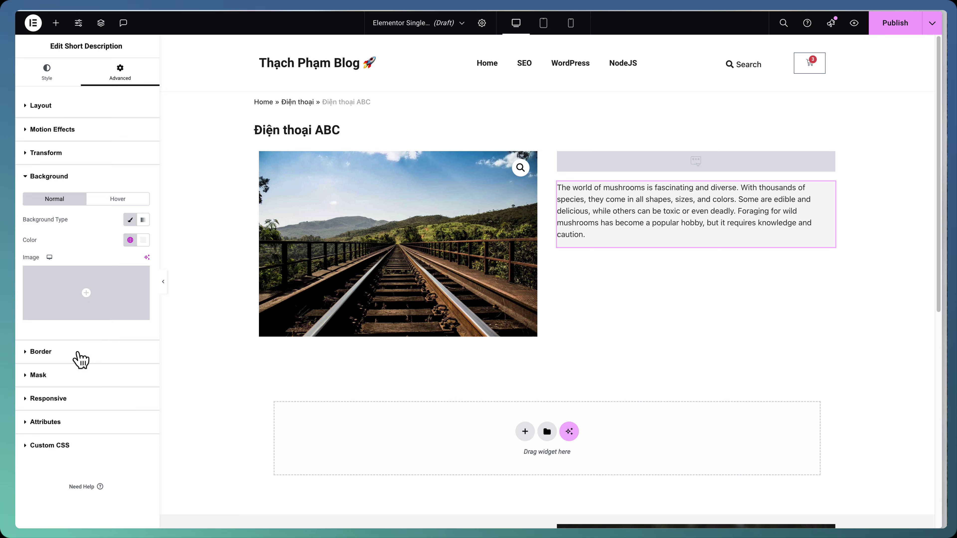
pyautogui.click(41, 351)
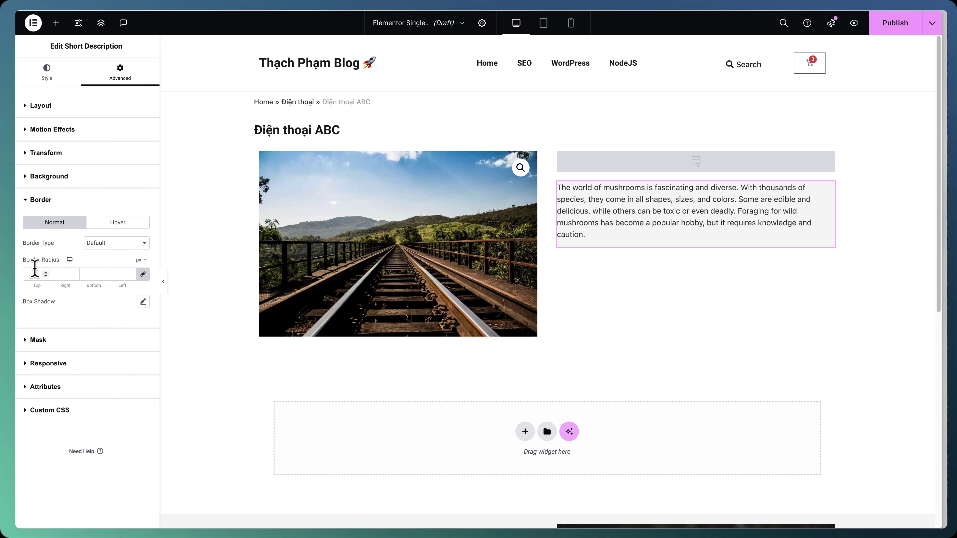
pyautogui.moveTo(17, 274)
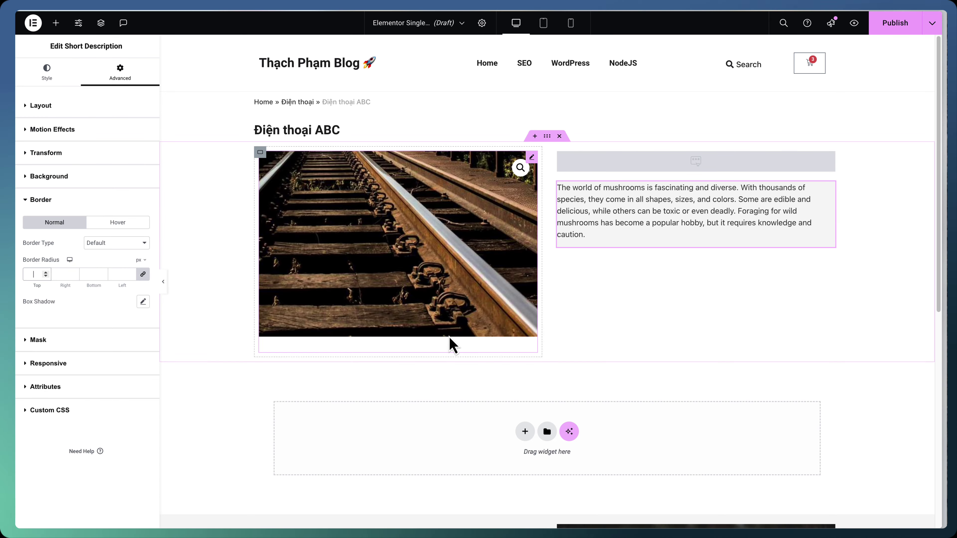
# Set the short description's padding to 15 px top/bottom and 35 px left/right
pyautogui.click(747, 161)
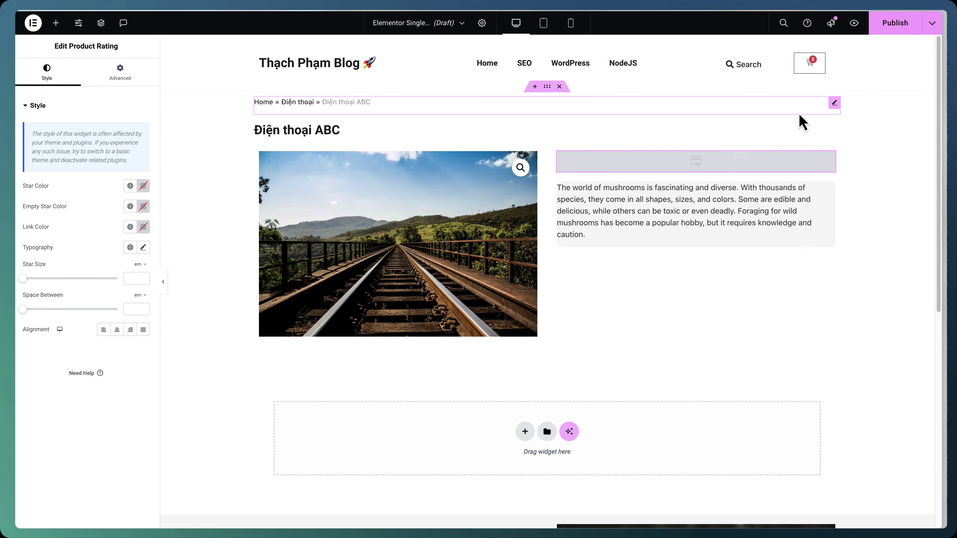
pyautogui.click(688, 214)
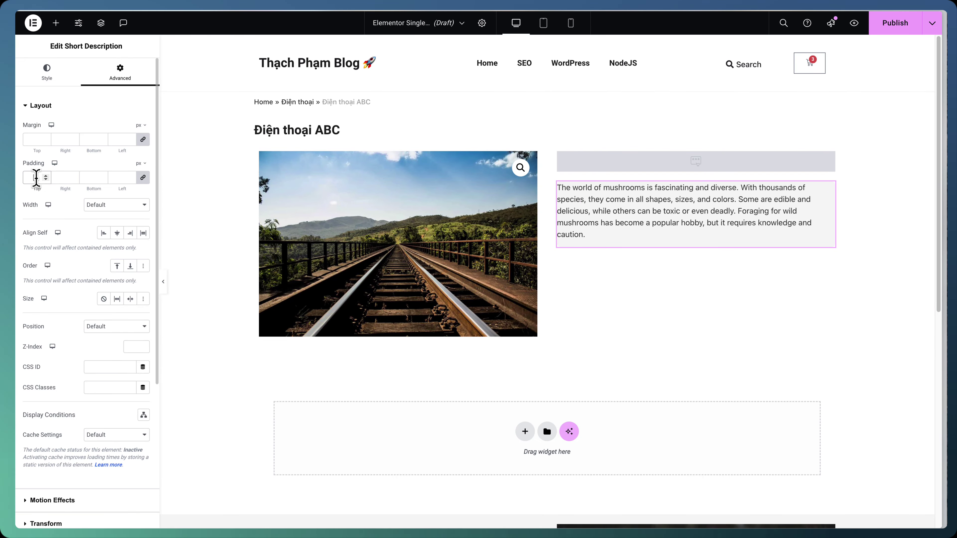
pyautogui.click(36, 177)
pyautogui.write('35')
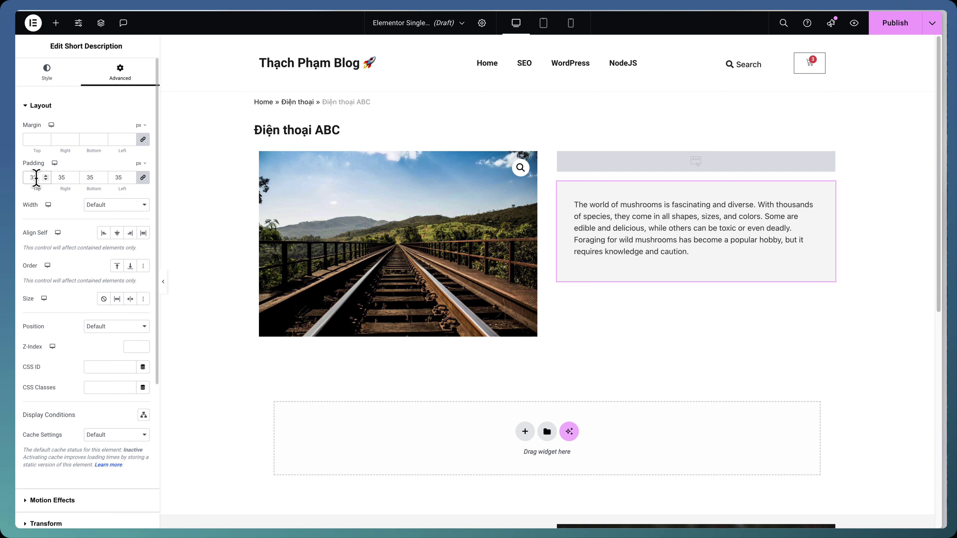
pyautogui.press('BackSpace')
pyautogui.press('BackSpace')
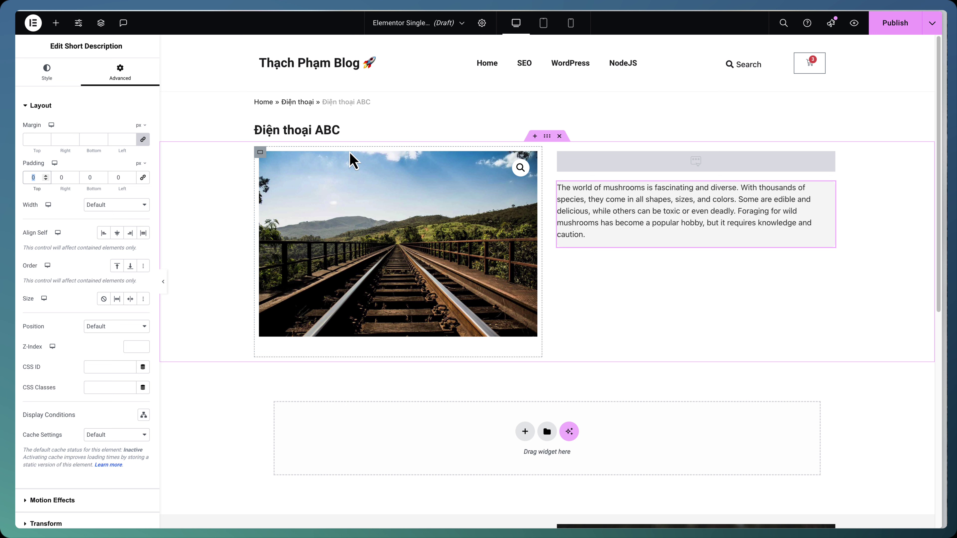
pyautogui.write('15')
pyautogui.press('Tab')
pyautogui.write('35')
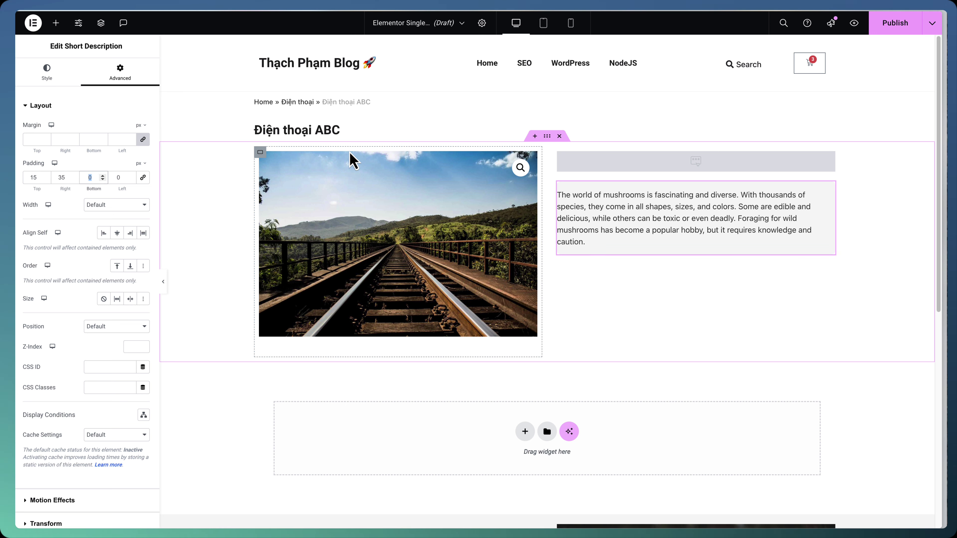
pyautogui.write('15')
pyautogui.press('Tab')
pyautogui.write('35')
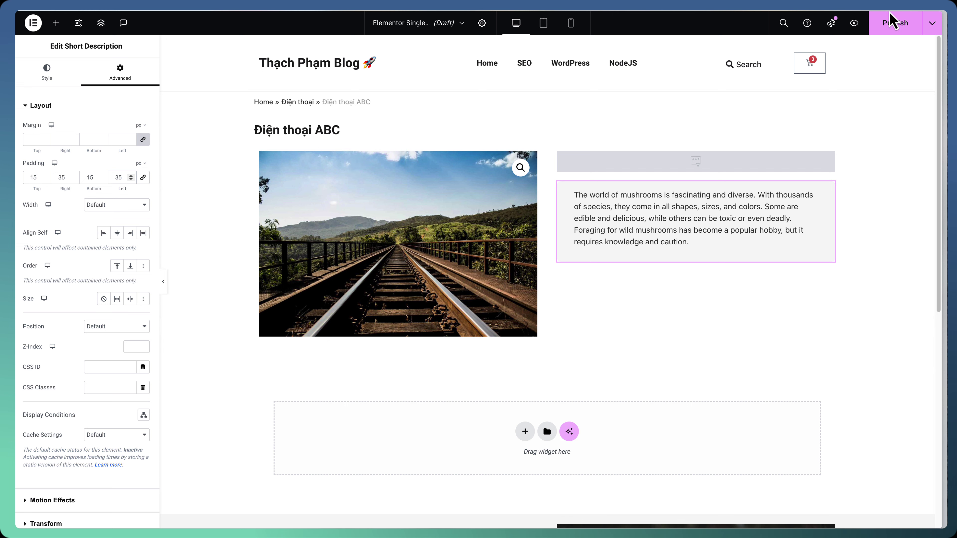
pyautogui.click(739, 155)
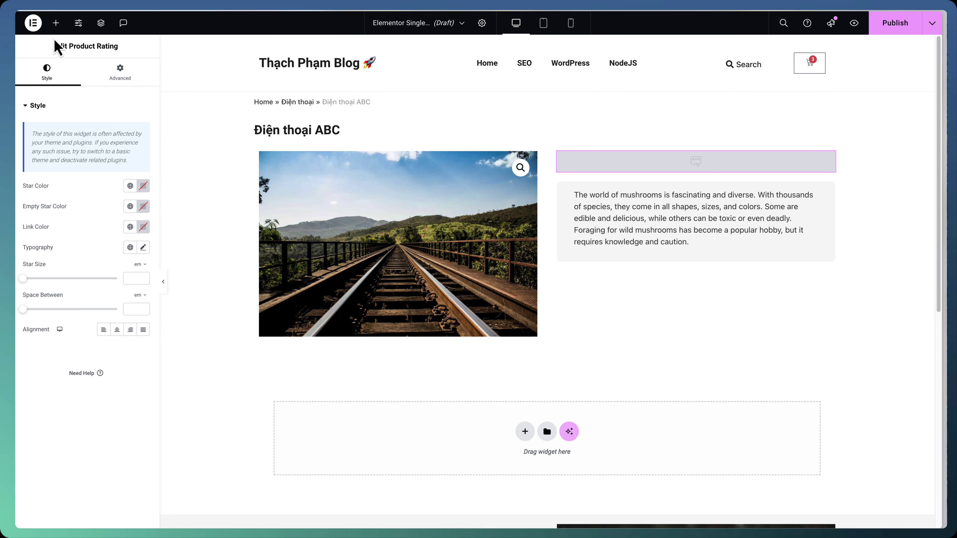
# Add the Product Price widget showing 5.000.000 ₫ under the short description
pyautogui.click(56, 24)
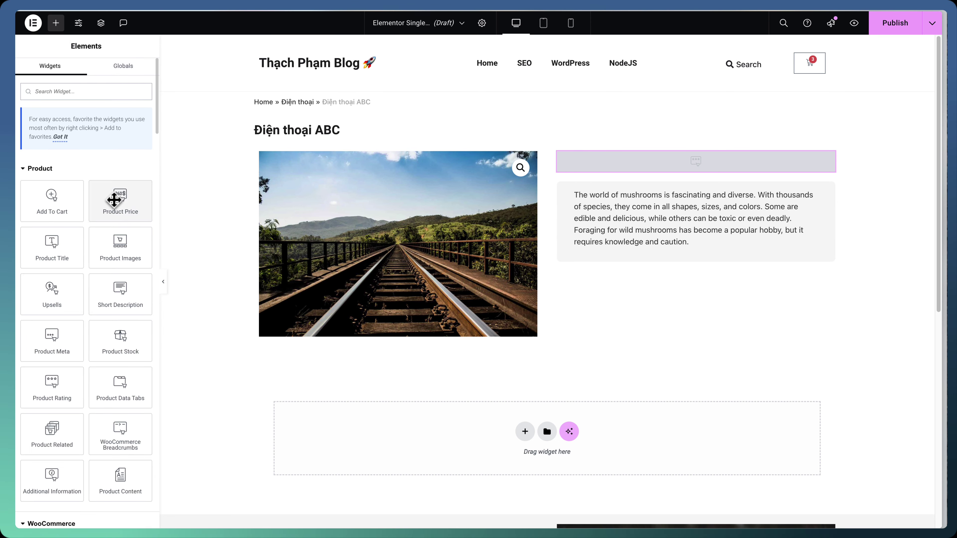
pyautogui.moveTo(115, 198); pyautogui.dragTo(663, 263)
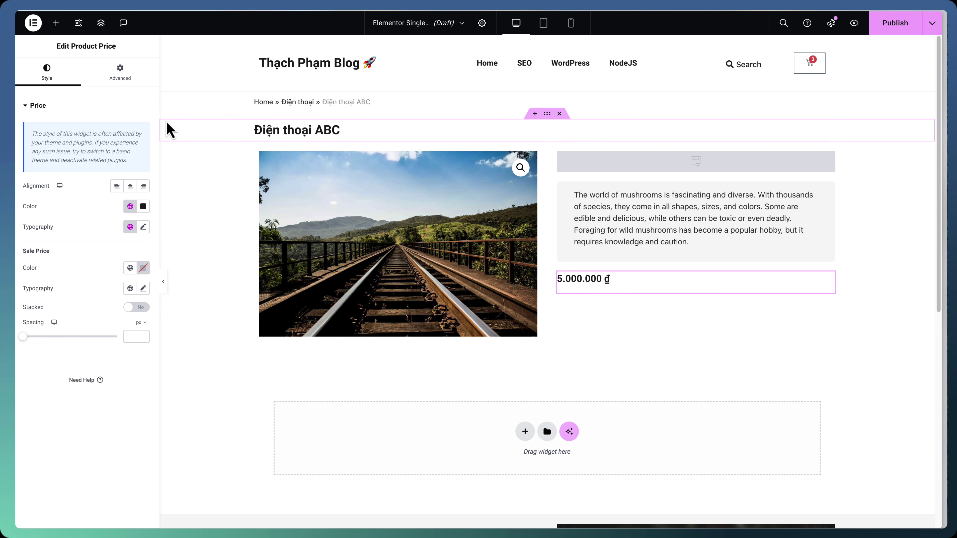
pyautogui.click(183, 400)
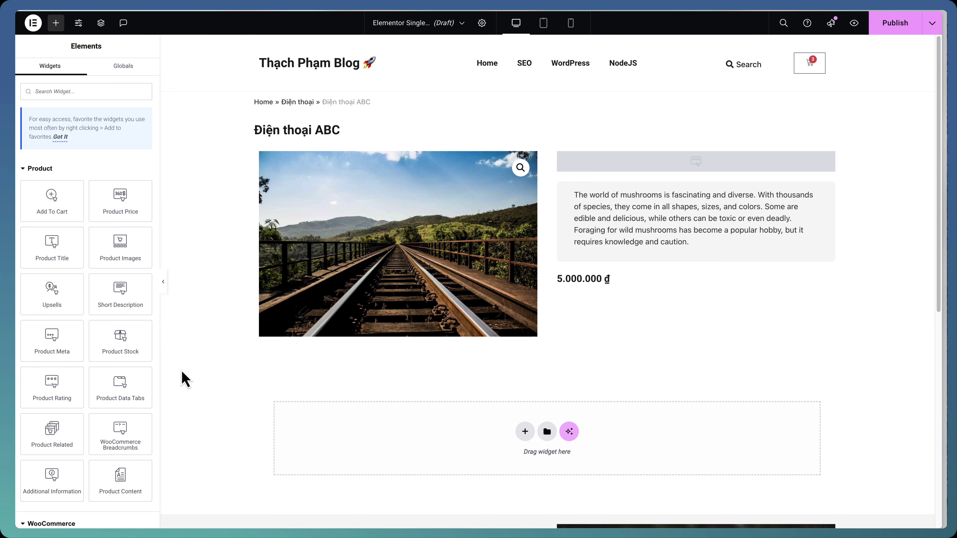
# Add the Add To Cart form with version and colour choices below the price
pyautogui.moveTo(71, 211); pyautogui.dragTo(642, 292)
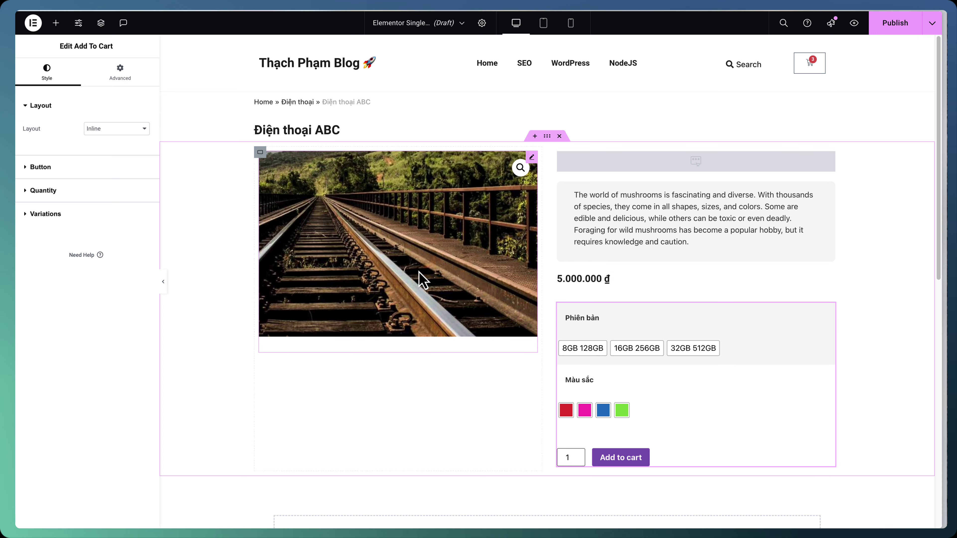
pyautogui.click(100, 170)
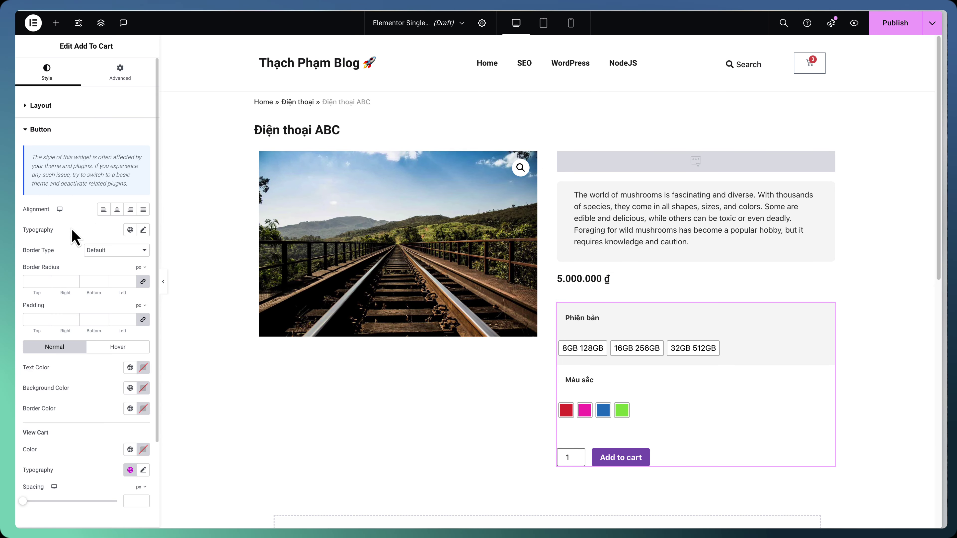
pyautogui.click(75, 132)
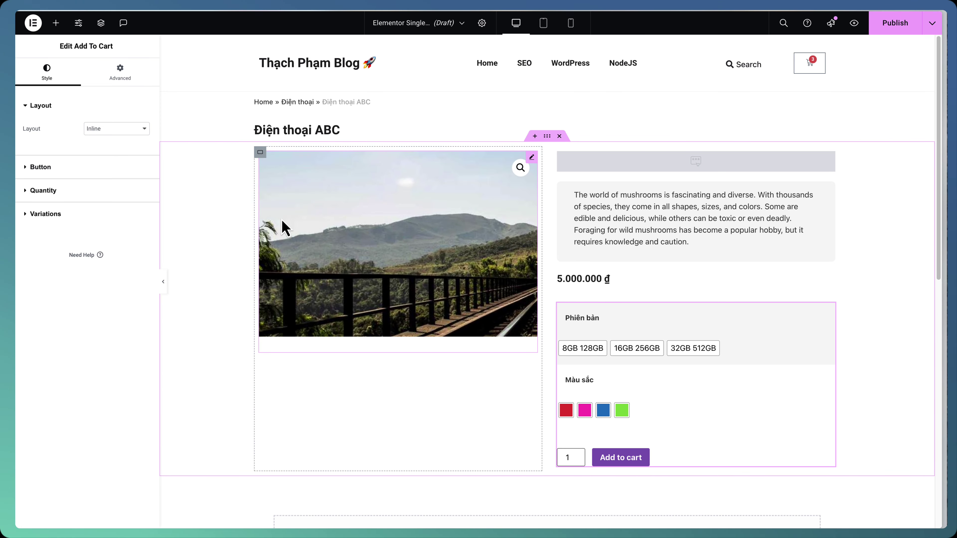
pyautogui.scroll(-5, 286, 228)
pyautogui.click(343, 277)
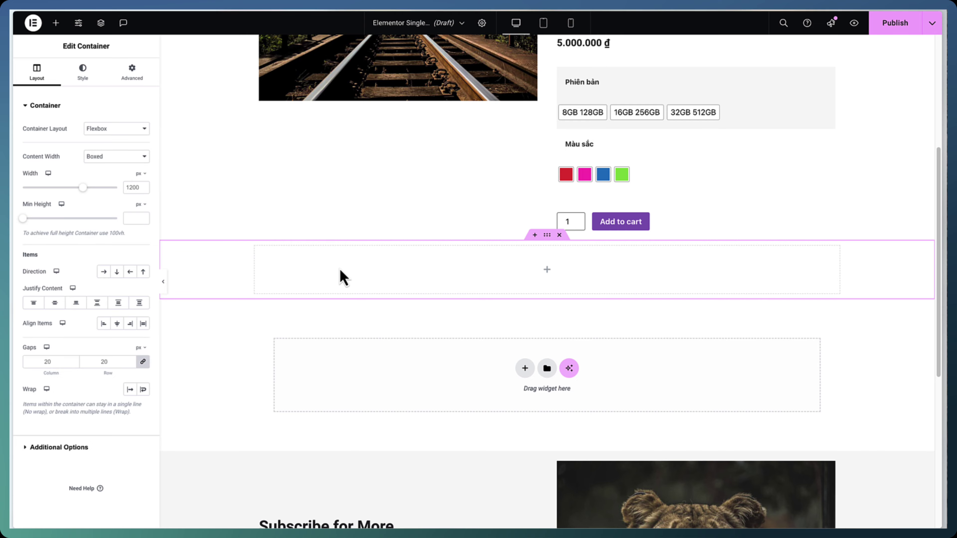
pyautogui.press('Delete')
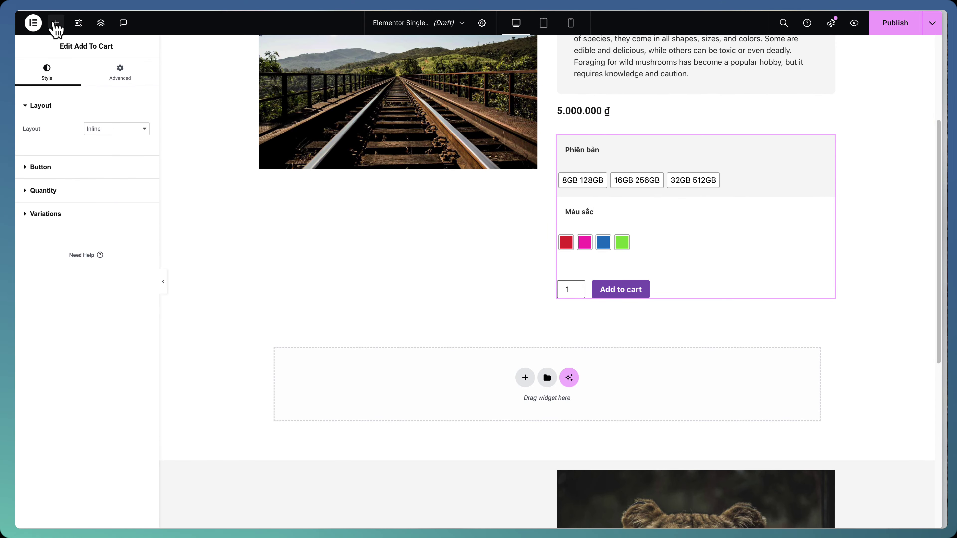
pyautogui.click(56, 24)
pyautogui.scroll(-15, 77, 316)
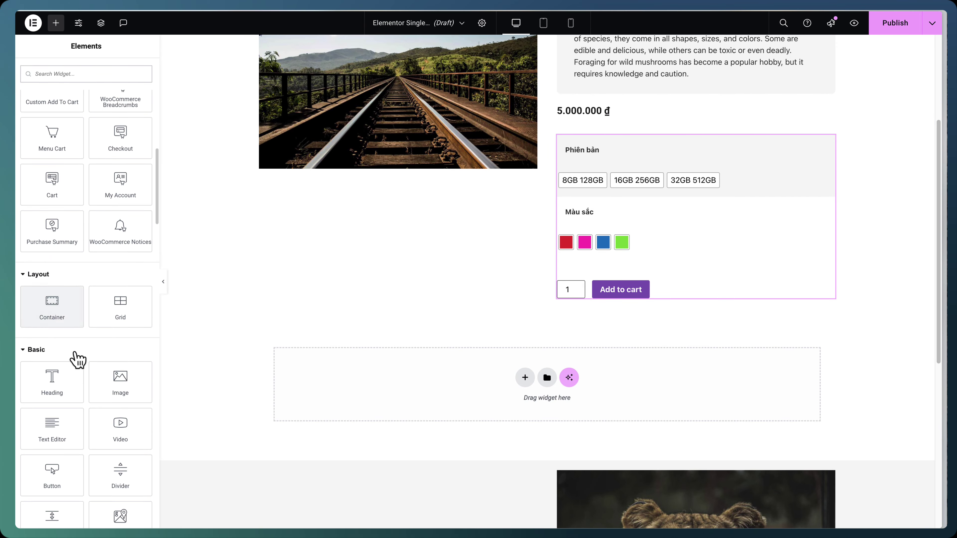
pyautogui.moveTo(74, 322); pyautogui.dragTo(420, 409)
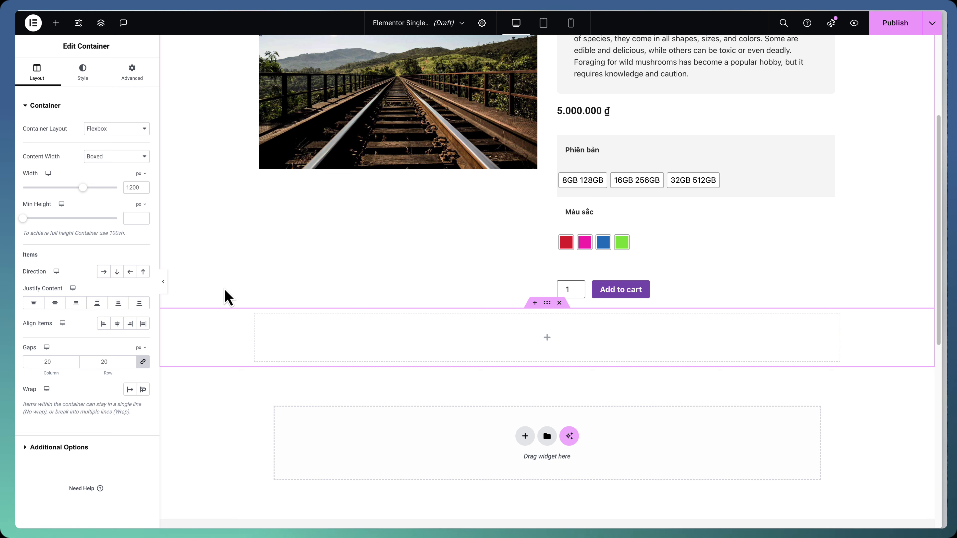
pyautogui.scroll(3, 225, 296)
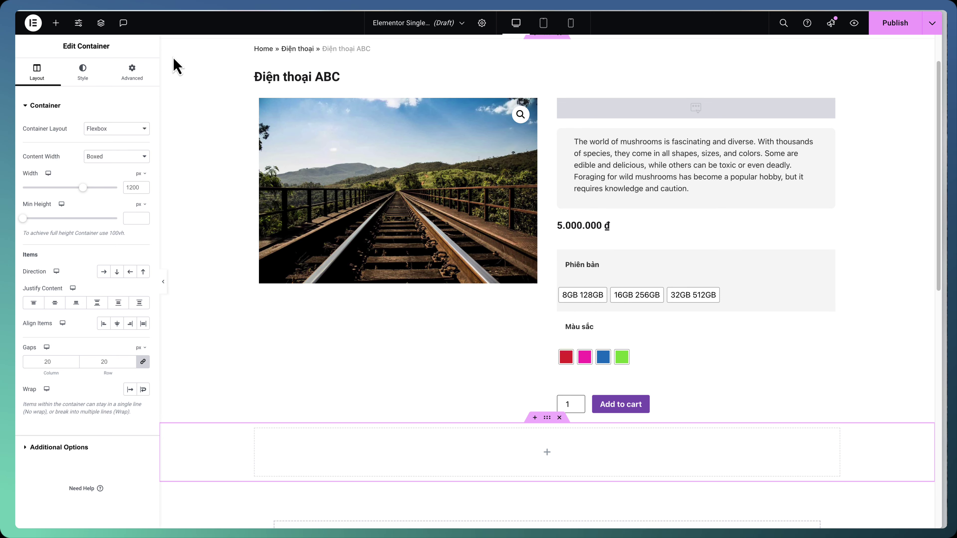
pyautogui.scroll(-5, 249, 302)
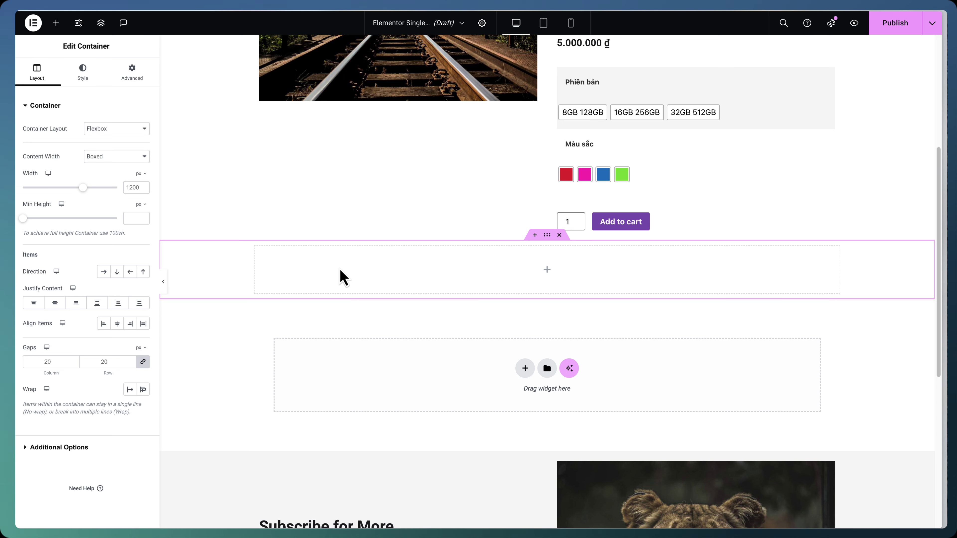
# Add an Accordion, remove Item #3, and rename Item #1 to 'Thông số sản phẩm'
pyautogui.click(56, 22)
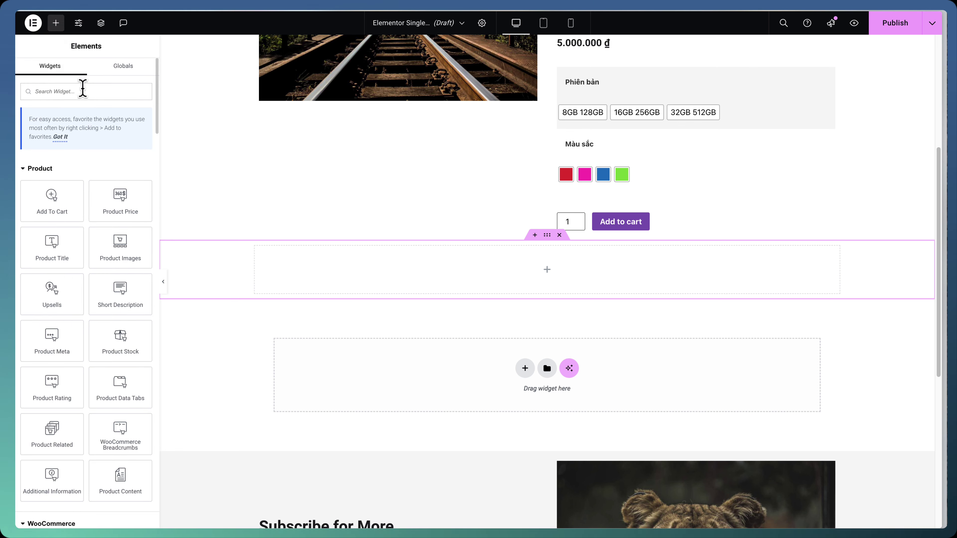
pyautogui.write('accordi')
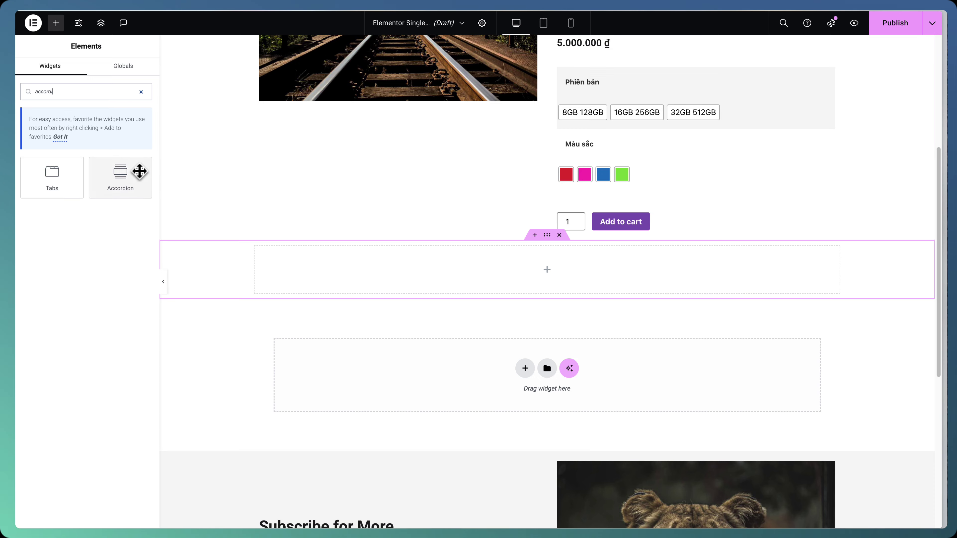
pyautogui.moveTo(139, 171); pyautogui.dragTo(365, 267)
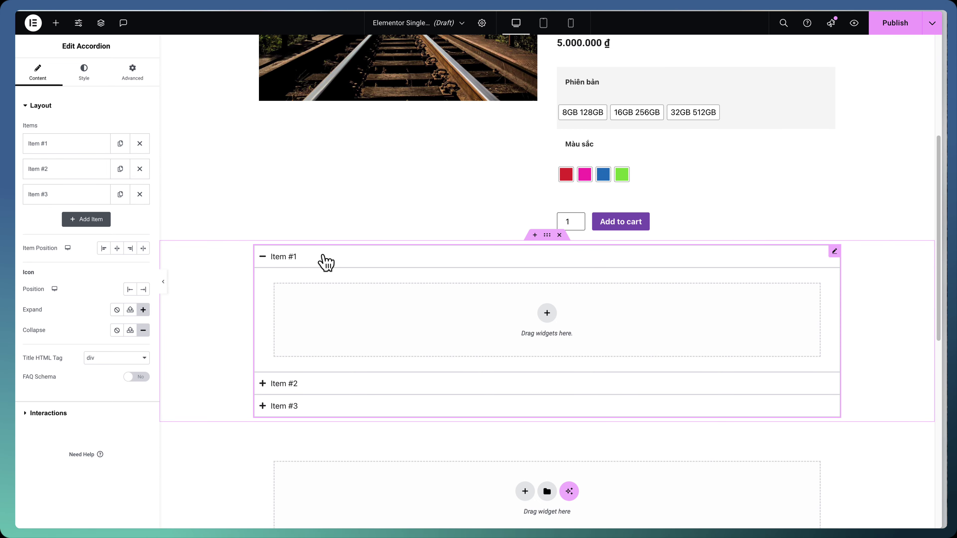
pyautogui.click(144, 199)
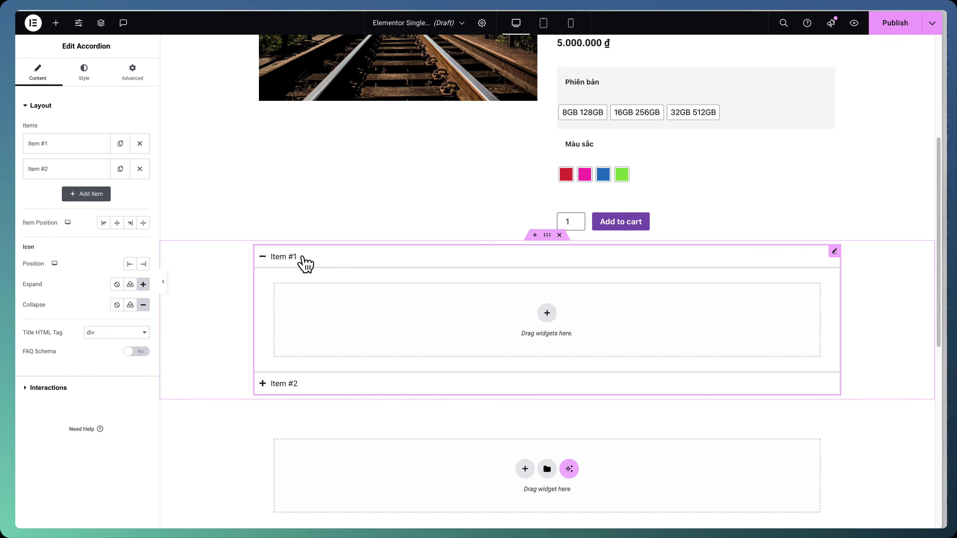
pyautogui.click(86, 149)
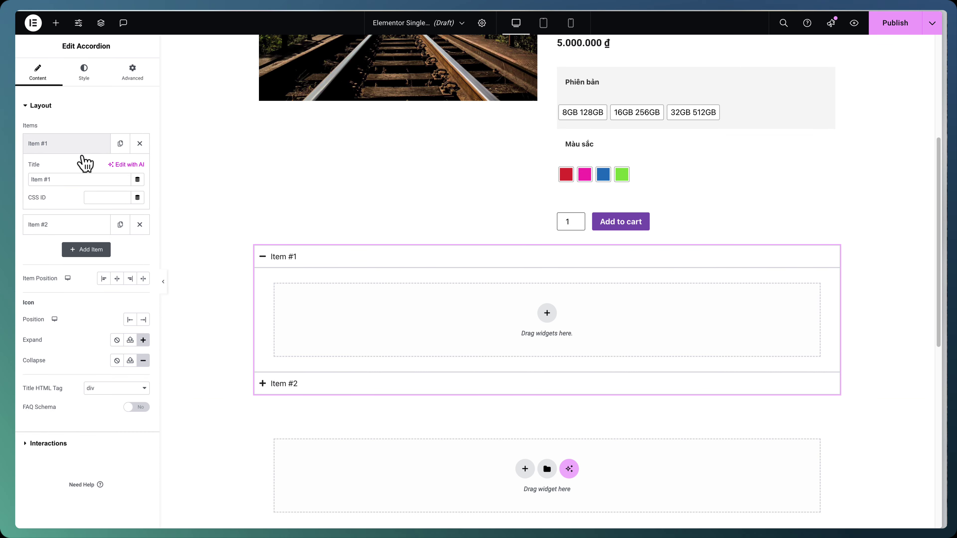
pyautogui.click(76, 180)
pyautogui.write('Thông')
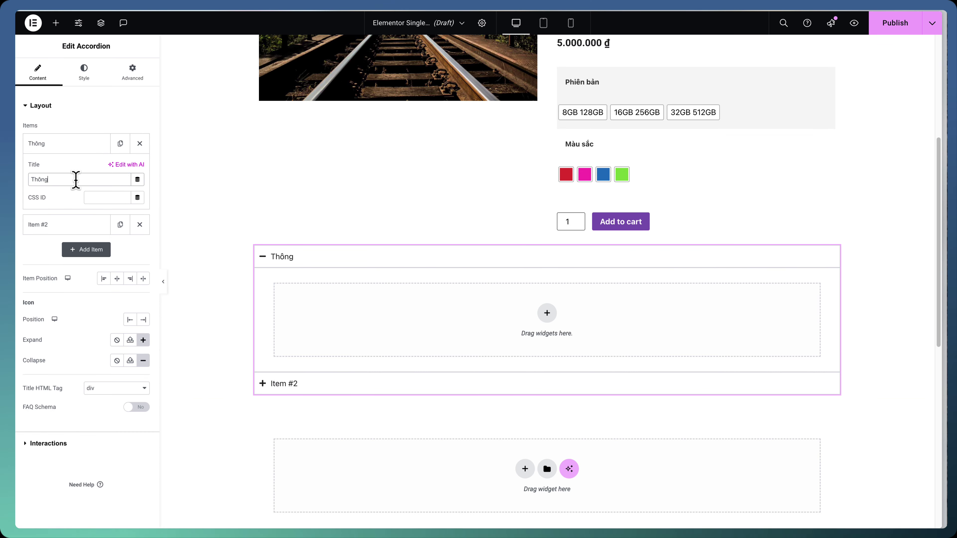
pyautogui.write(' số sản phẩm')
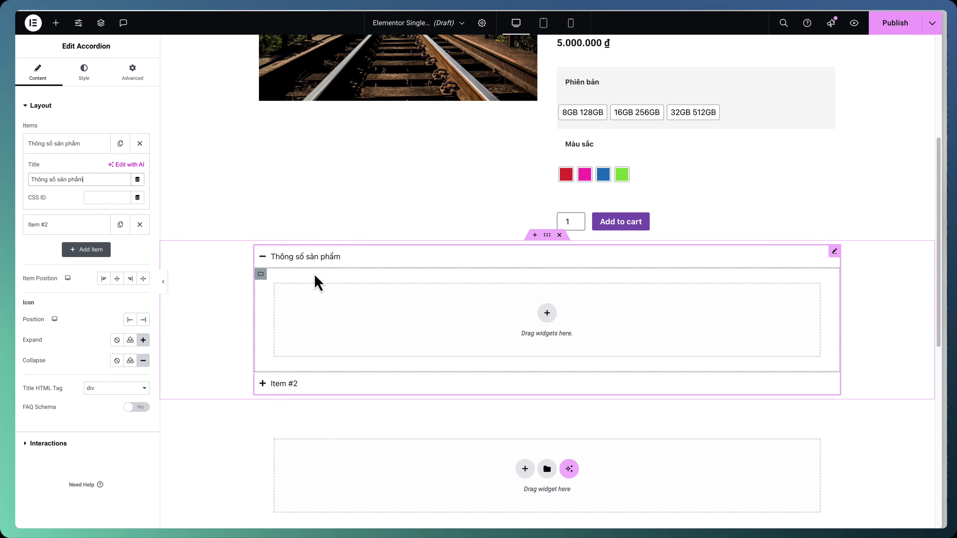
# Drop Additional Information into the first accordion item with its heading hidden
pyautogui.click(519, 333)
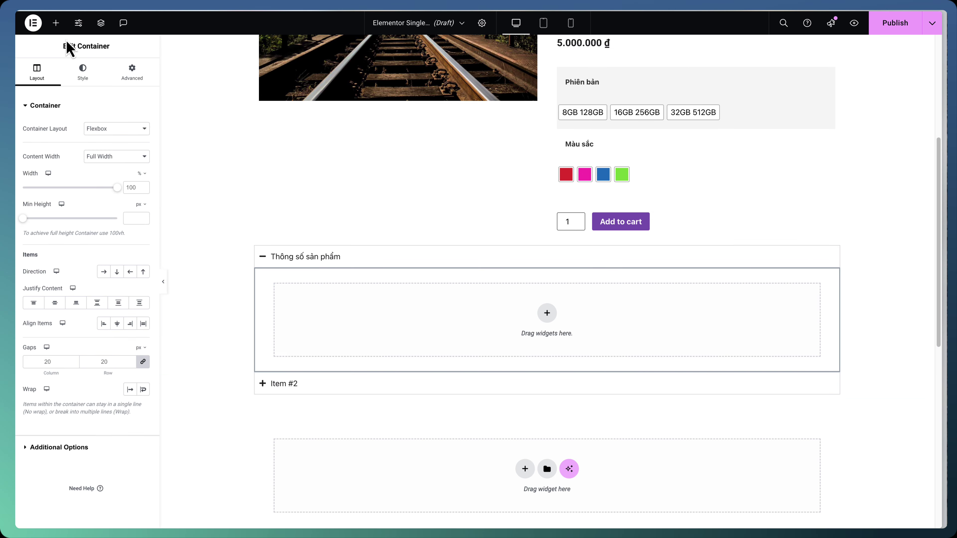
pyautogui.click(58, 29)
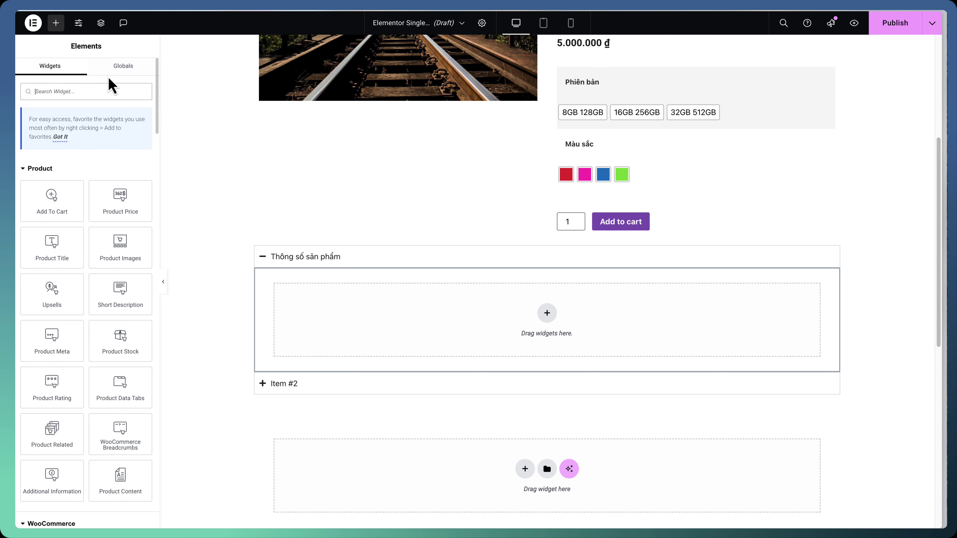
pyautogui.write('addit')
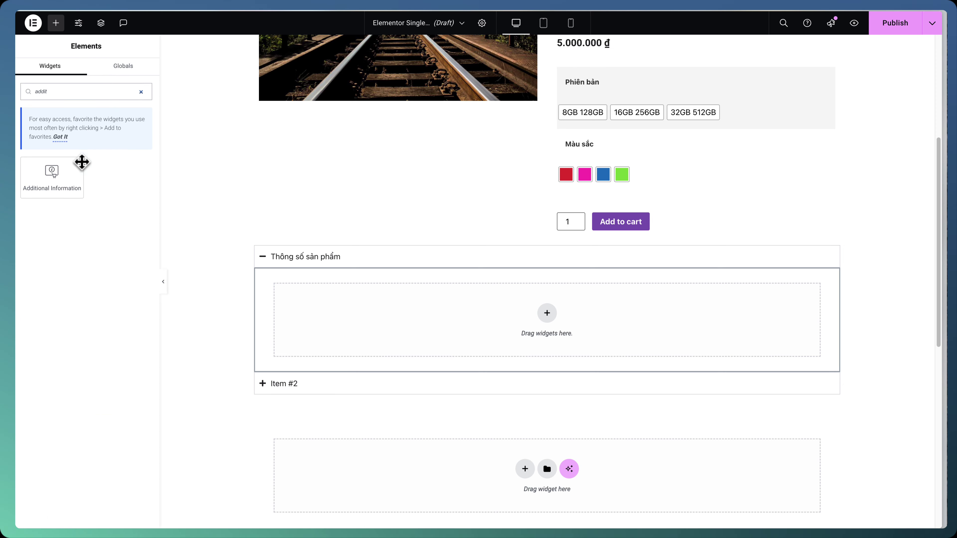
pyautogui.moveTo(81, 160); pyautogui.dragTo(487, 304)
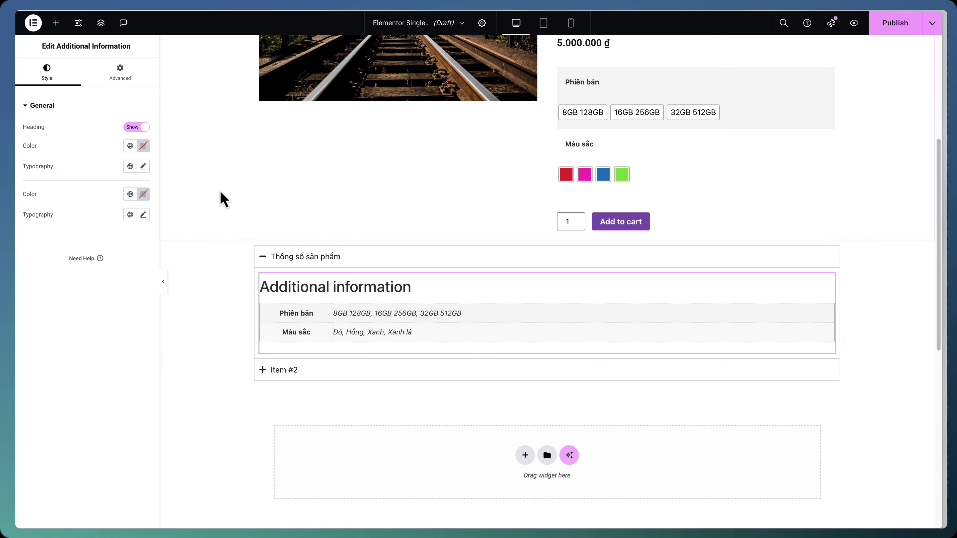
pyautogui.click(140, 128)
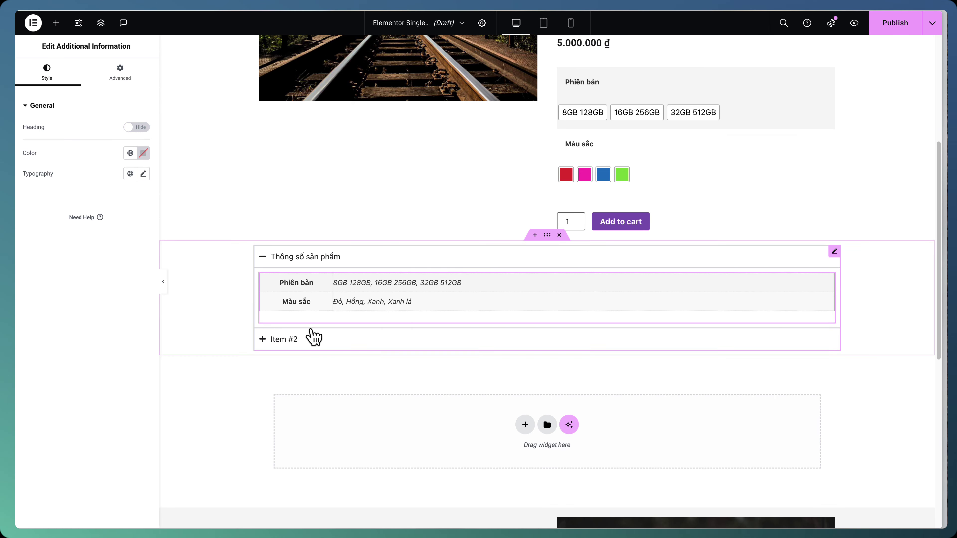
pyautogui.click(313, 337)
pyautogui.click(77, 171)
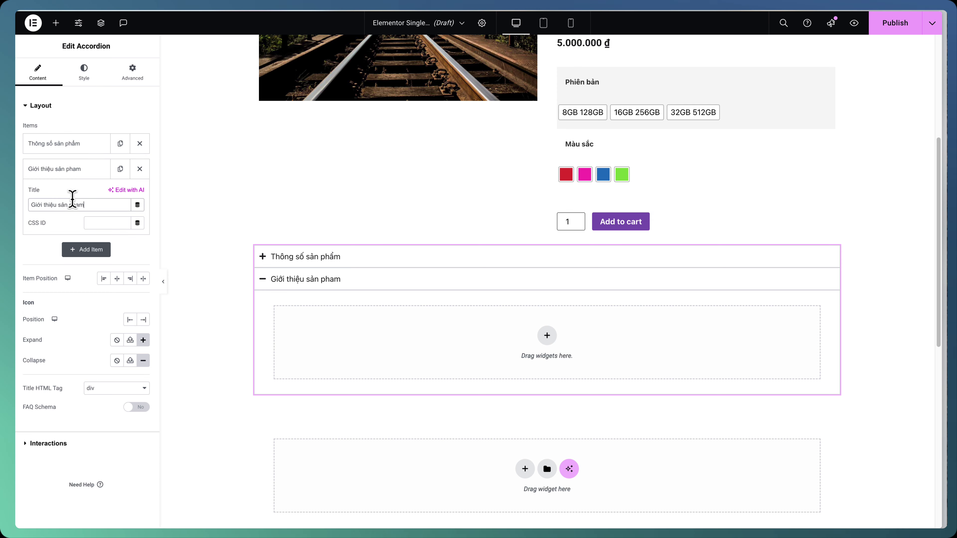
# Rename the second item 'Giới thiệu sản phẩm' and put Product Content inside it
pyautogui.press('BackSpace')
pyautogui.press('BackSpace')
pyautogui.write('ẩm')
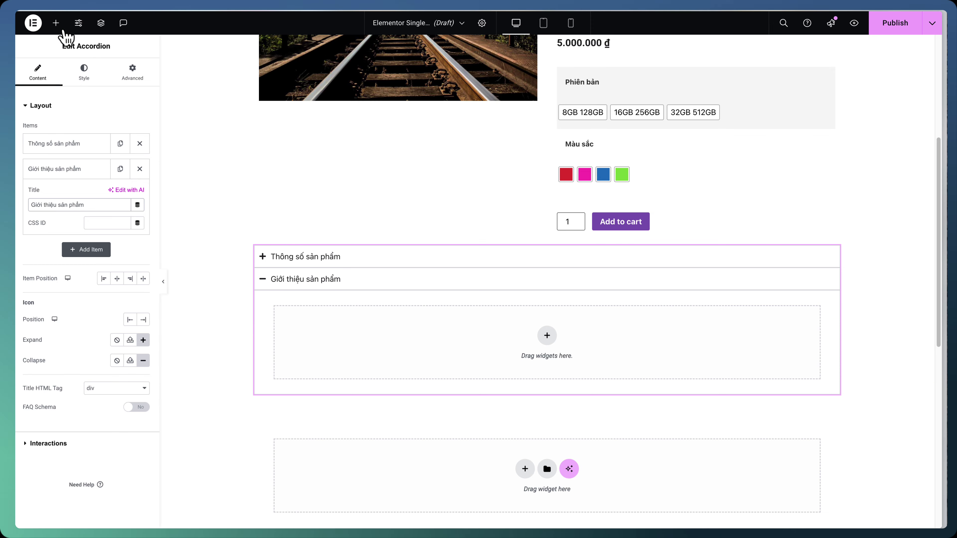
pyautogui.click(55, 23)
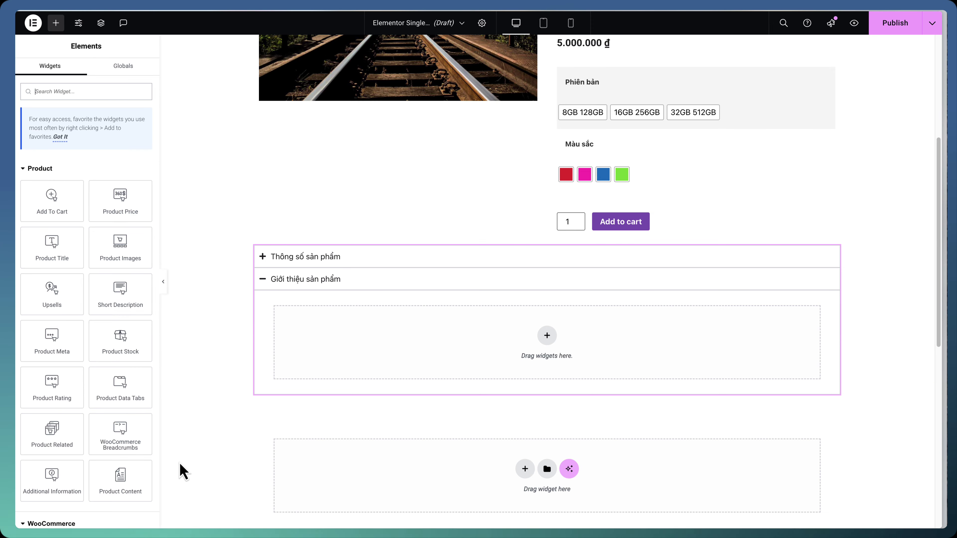
pyautogui.moveTo(135, 475); pyautogui.dragTo(471, 340)
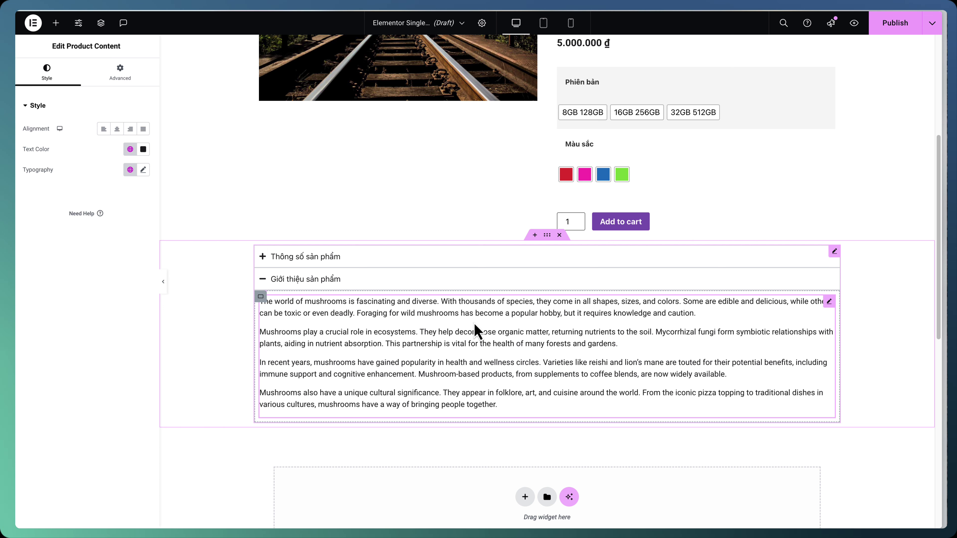
# Set the Product Content padding to 25, 50, 25, 50 px
pyautogui.click(128, 81)
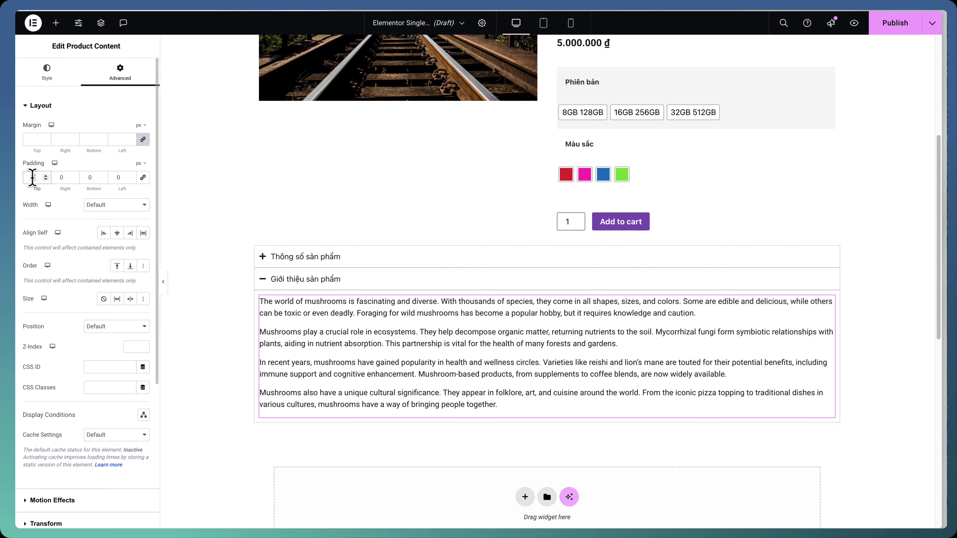
pyautogui.moveTo(16, 177)
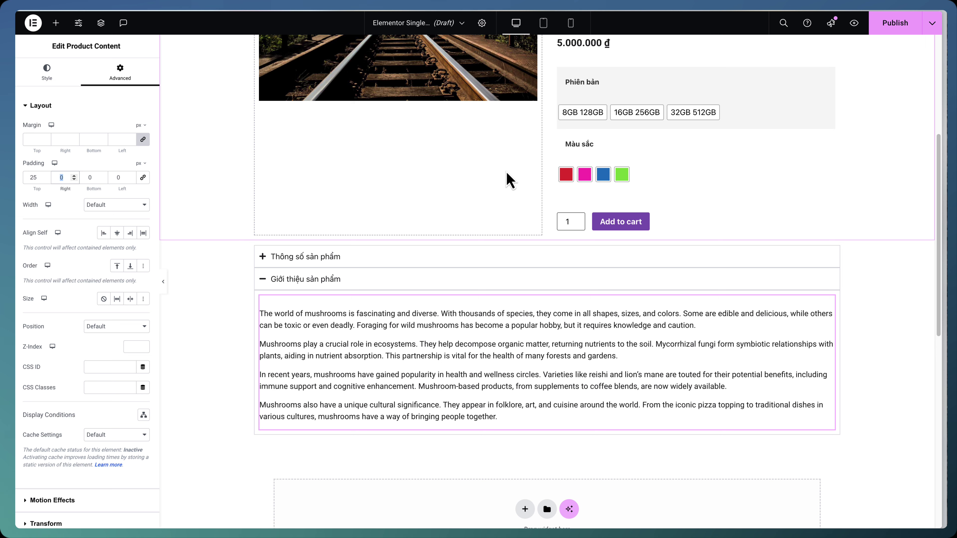
pyautogui.write('50')
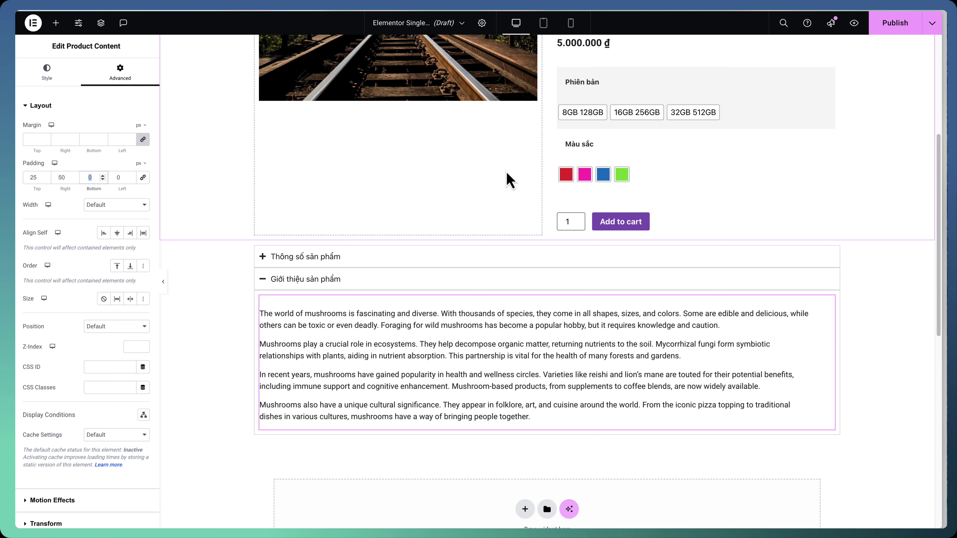
pyautogui.write('25')
pyautogui.press('Tab')
pyautogui.write('50')
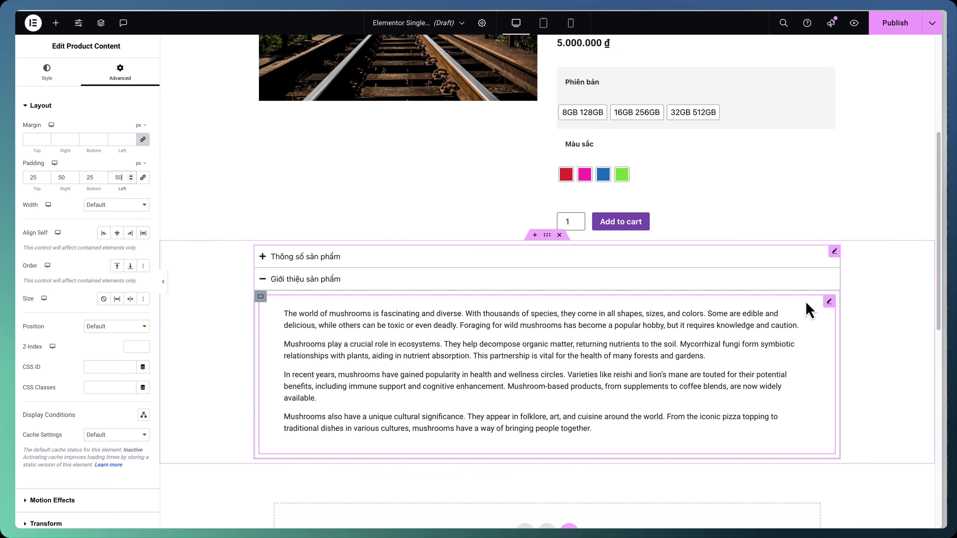
pyautogui.scroll(-5, 415, 294)
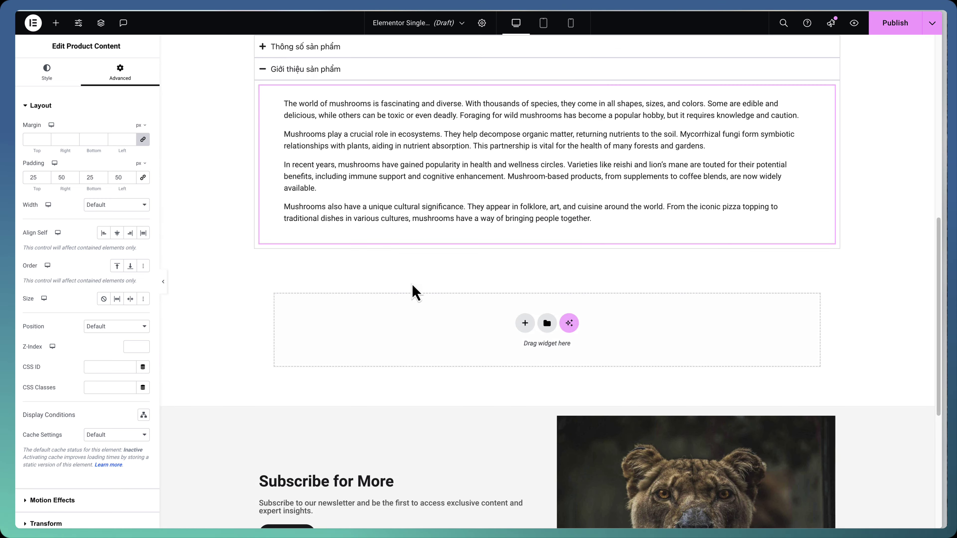
pyautogui.scroll(10, 416, 294)
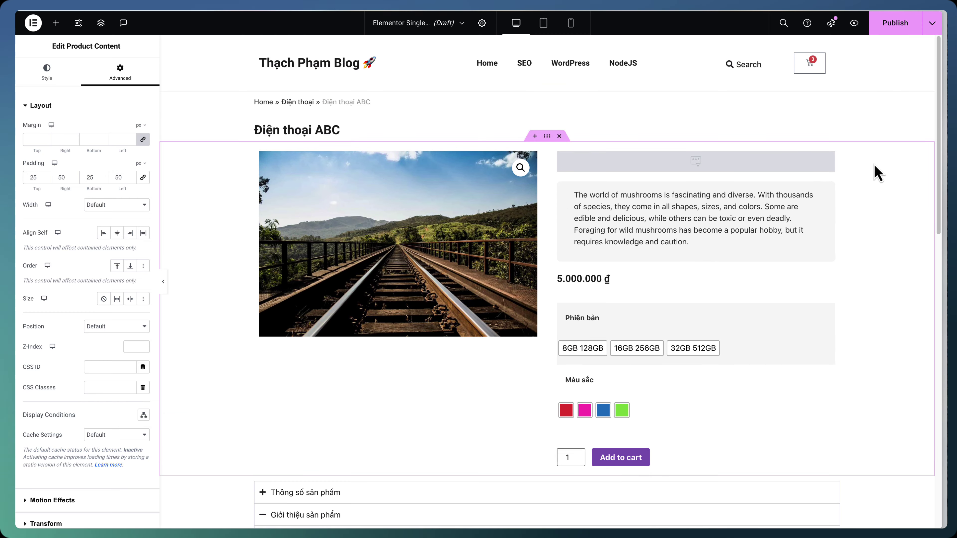
# Publish the template with an Include > Products display condition and exit the editor
pyautogui.click(896, 27)
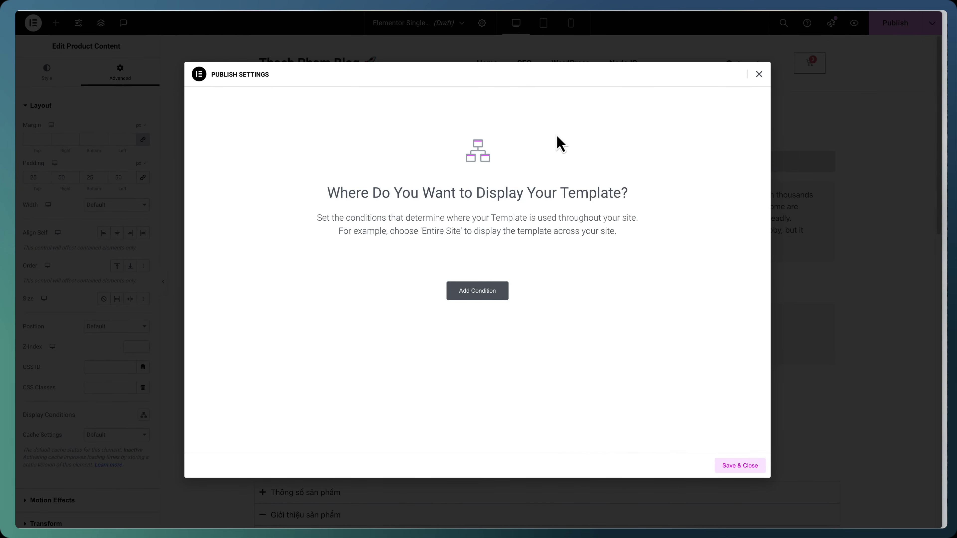
pyautogui.click(475, 291)
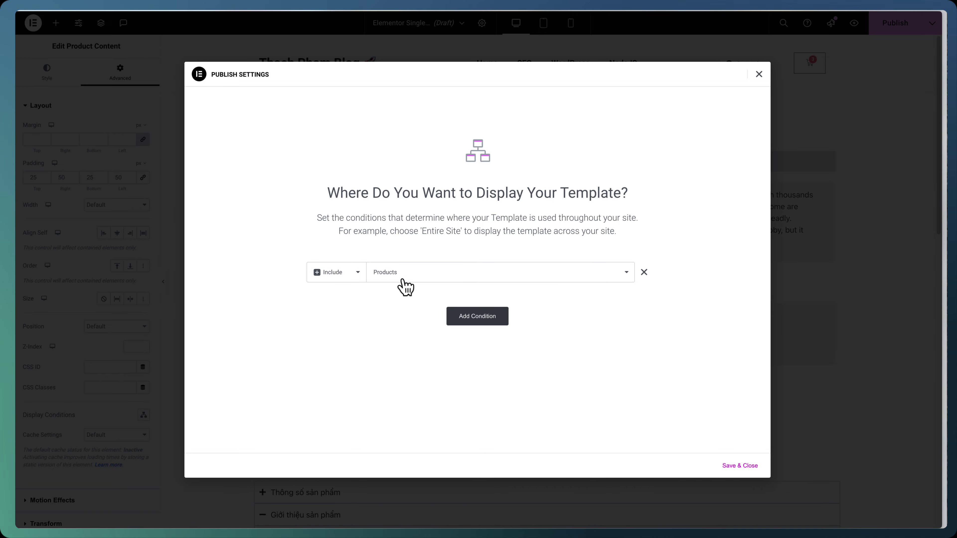
pyautogui.click(727, 466)
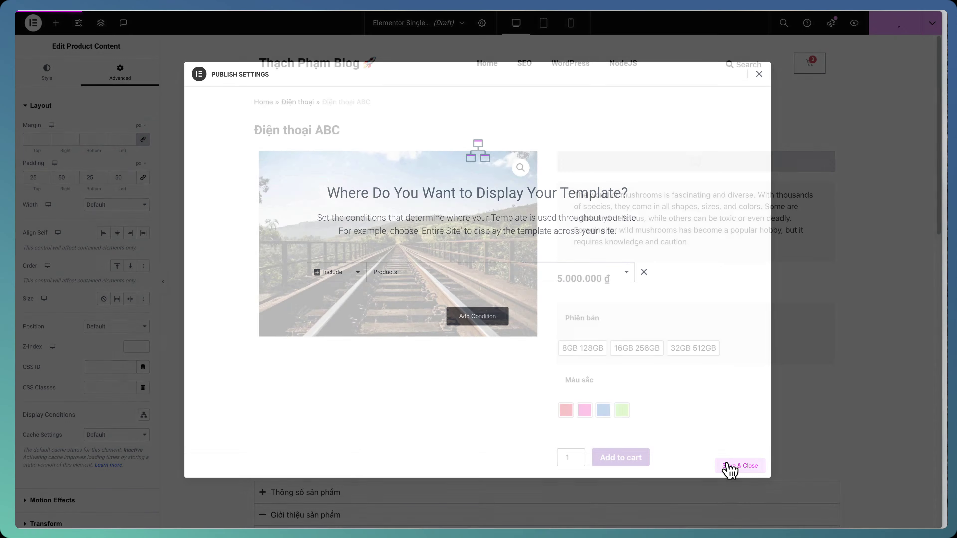
pyautogui.click(33, 24)
pyautogui.click(158, 160)
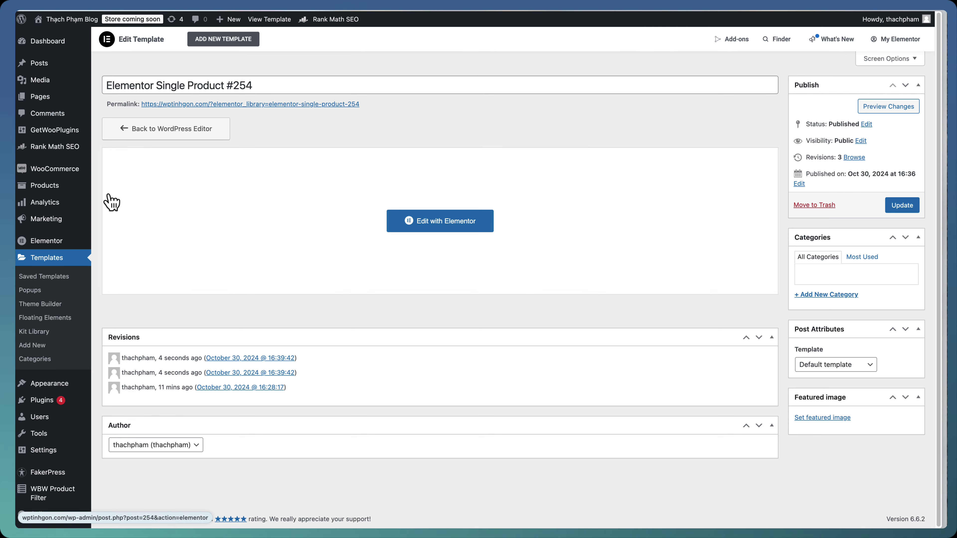
# View the Sản phẩm đơn giản product on the live site from the products list
pyautogui.click(102, 187)
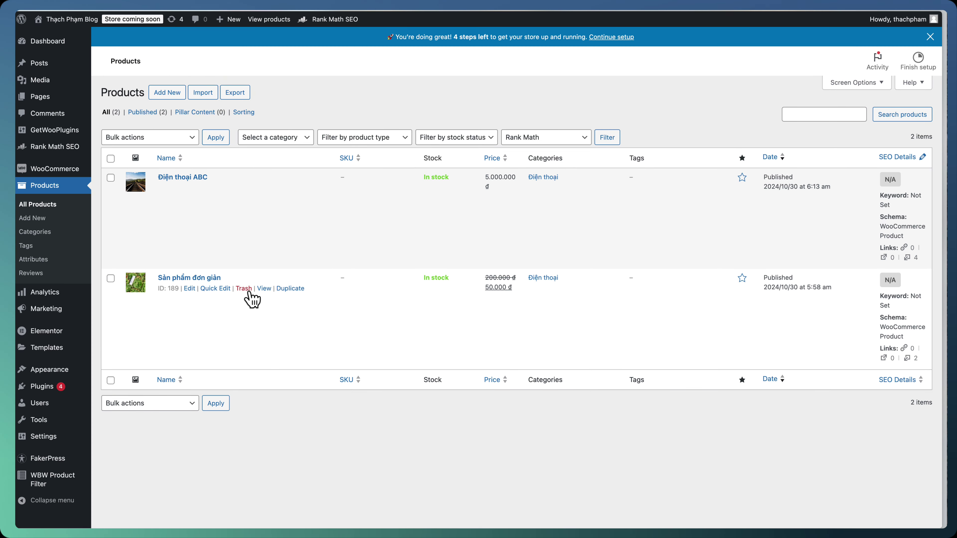
pyautogui.click(264, 289)
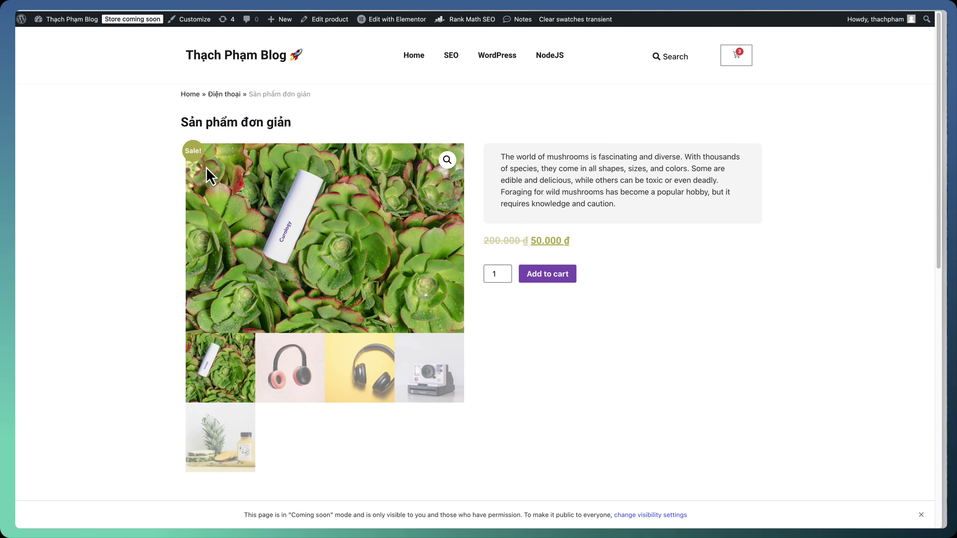
pyautogui.scroll(-5, 560, 331)
pyautogui.scroll(-2, 391, 321)
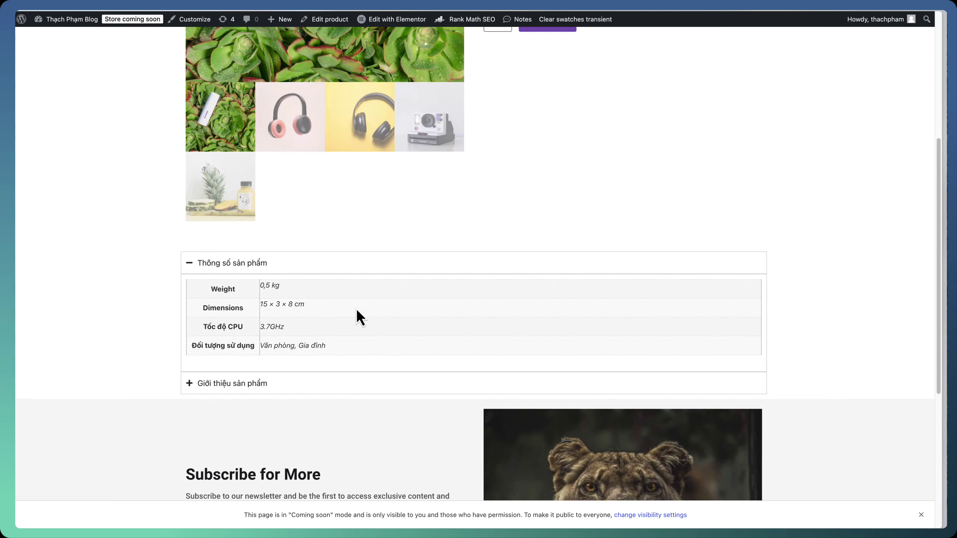
pyautogui.scroll(7, 357, 316)
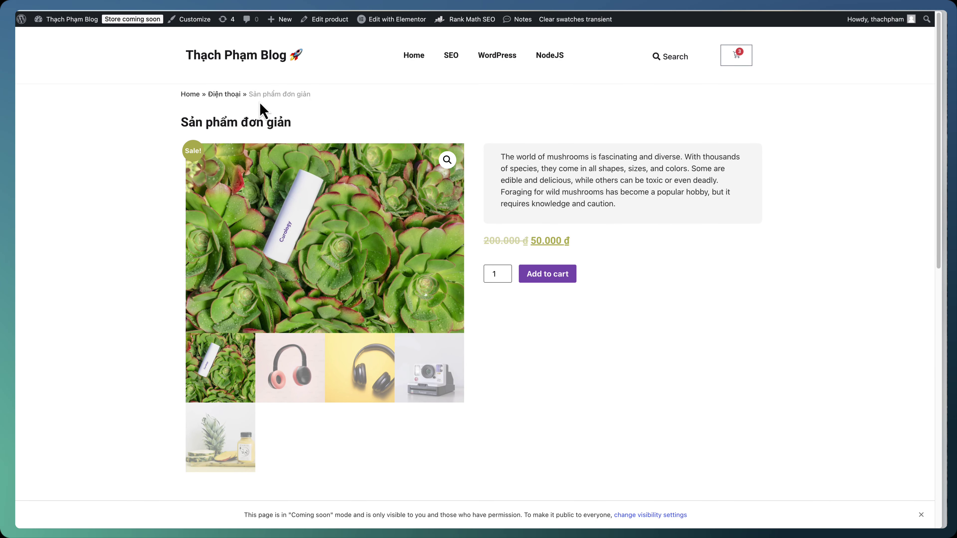
# Open the Điện thoại ABC product via the Điện thoại category and choose 16GB 256GB
pyautogui.click(227, 97)
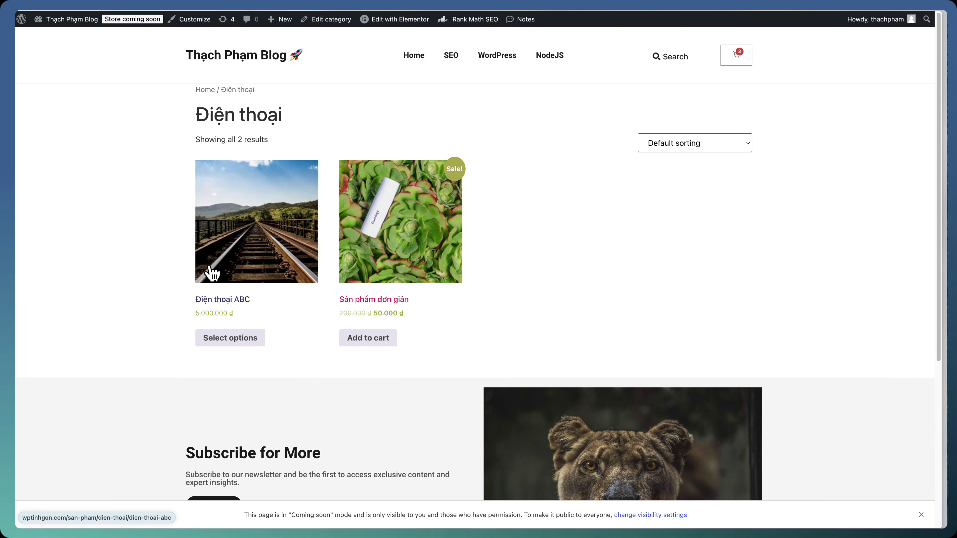
pyautogui.click(212, 273)
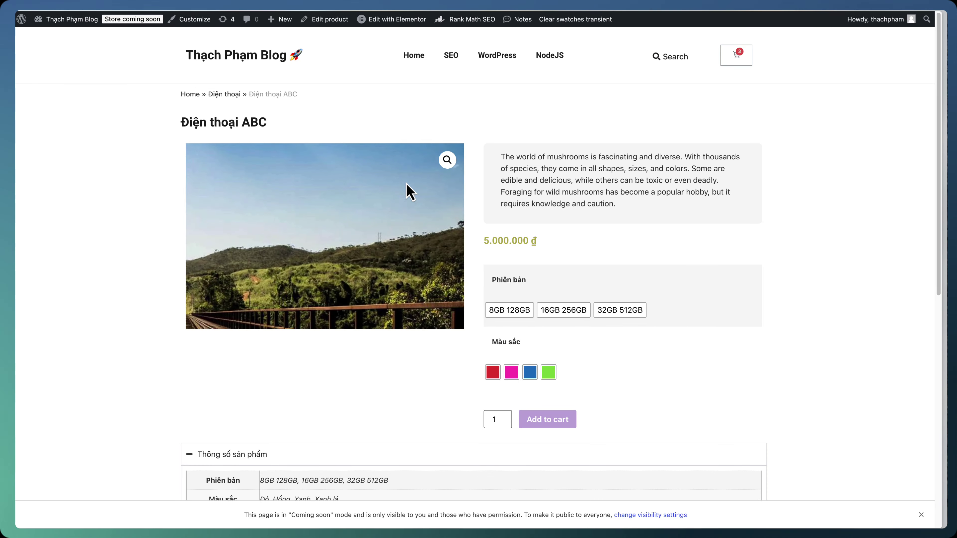
pyautogui.scroll(-4, 226, 294)
pyautogui.click(574, 158)
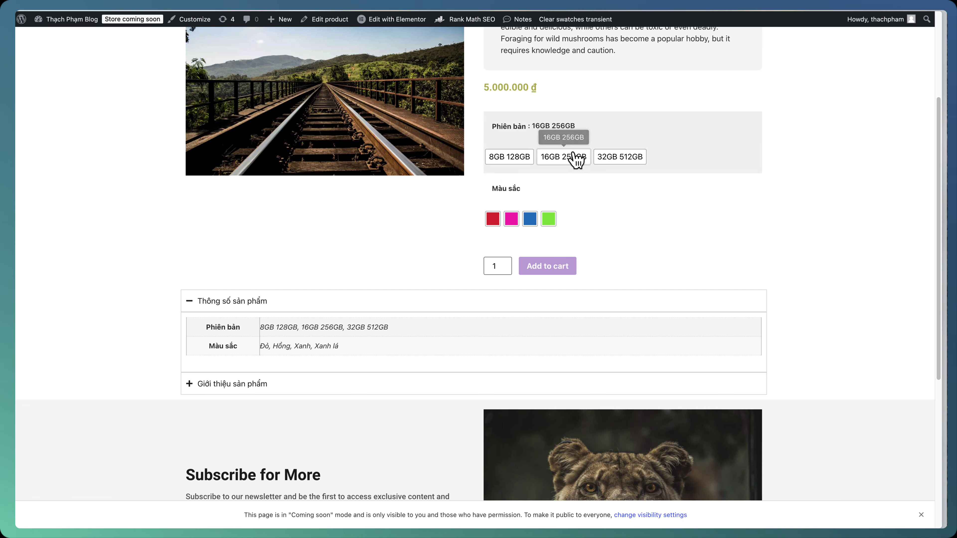
pyautogui.click(619, 157)
pyautogui.scroll(4, 825, 218)
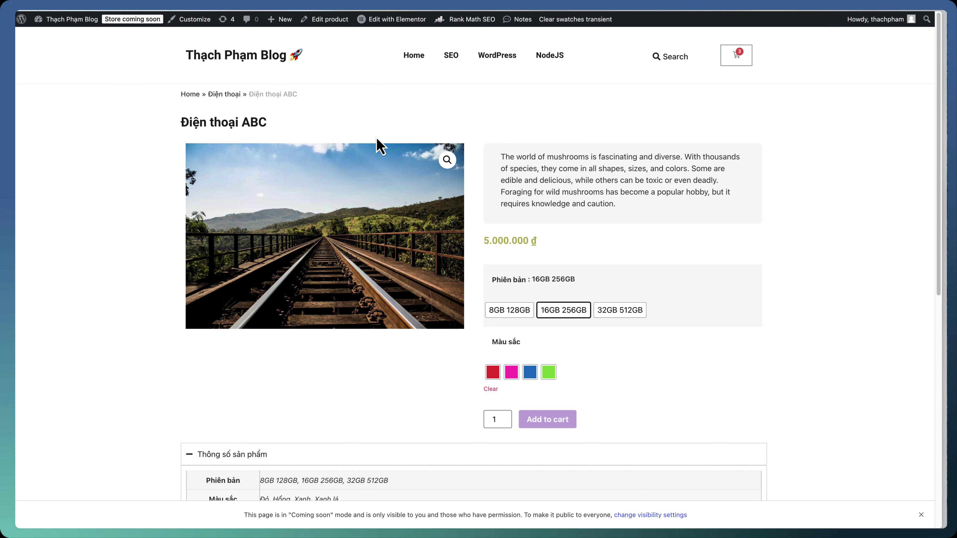
pyautogui.scroll(-10, 438, 259)
pyautogui.scroll(10, 438, 259)
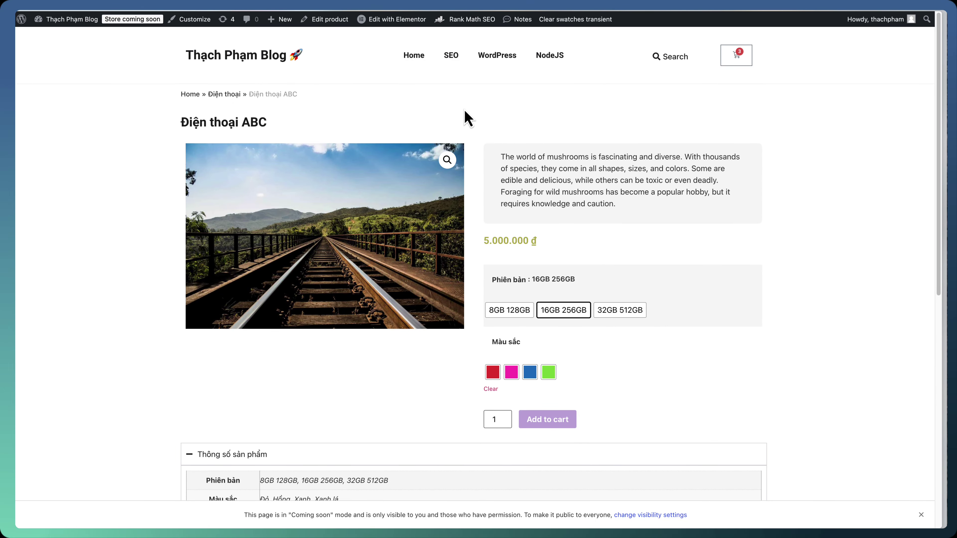
# In the single-product template, add Product Meta below Add to cart with dividers and 50 px spacing
pyautogui.moveTo(403, 19)
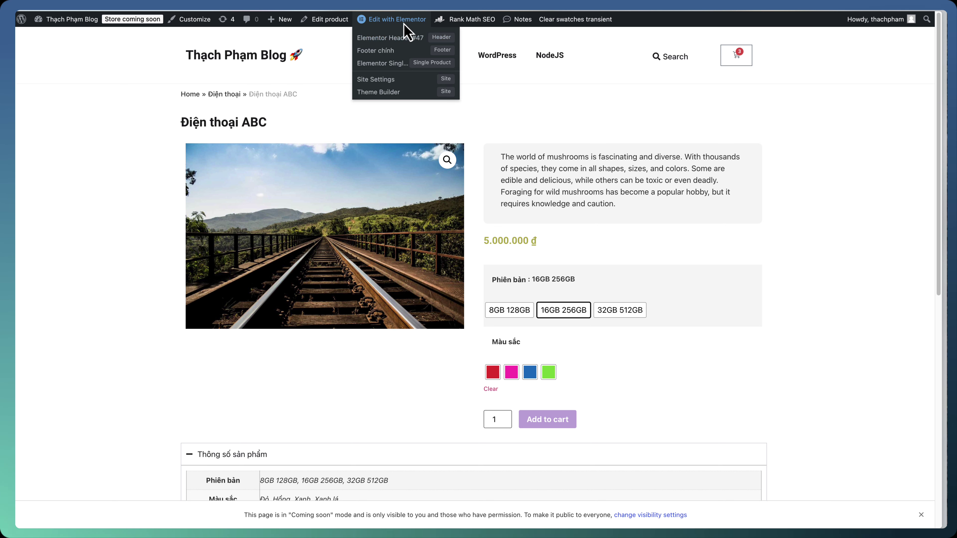
pyautogui.click(402, 67)
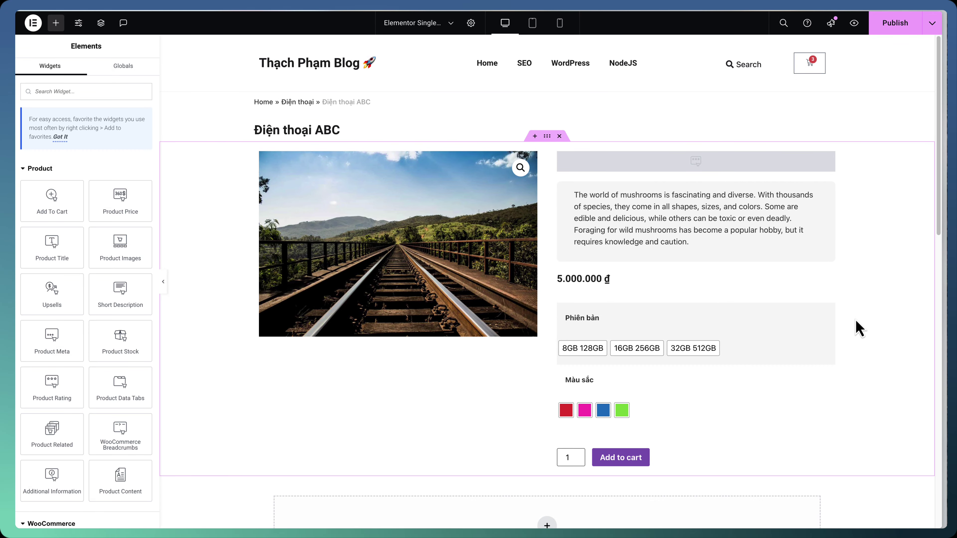
pyautogui.moveTo(61, 350); pyautogui.dragTo(720, 450)
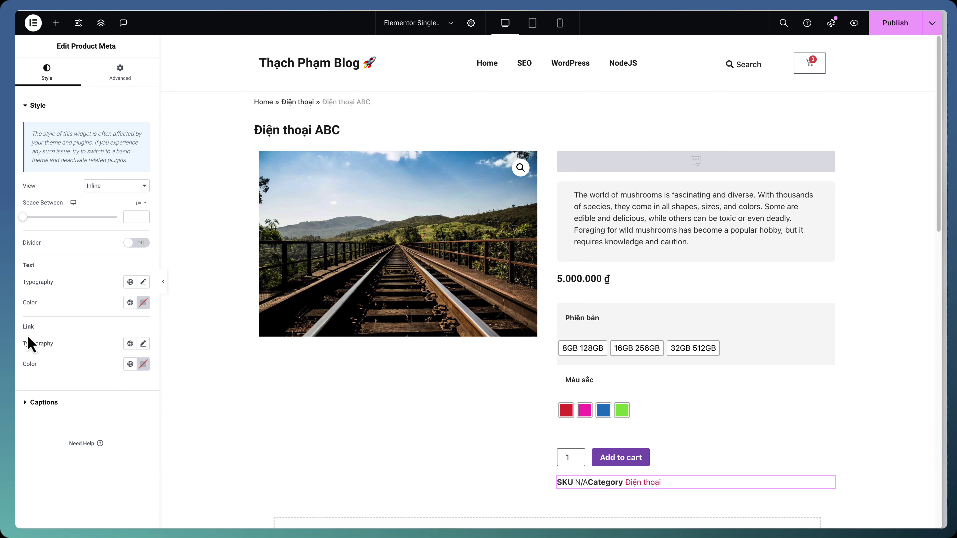
pyautogui.click(130, 245)
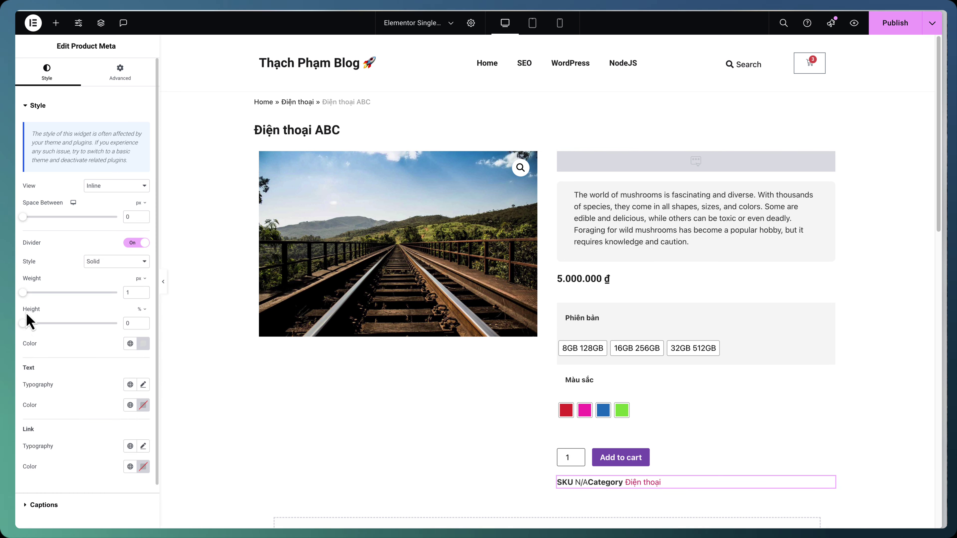
pyautogui.moveTo(22, 323); pyautogui.dragTo(99, 323)
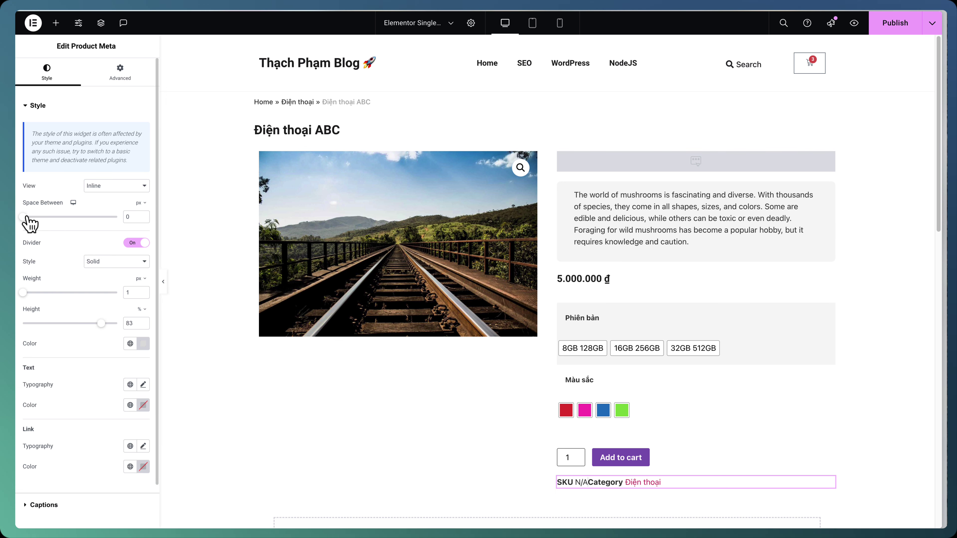
pyautogui.moveTo(23, 217); pyautogui.dragTo(70, 217)
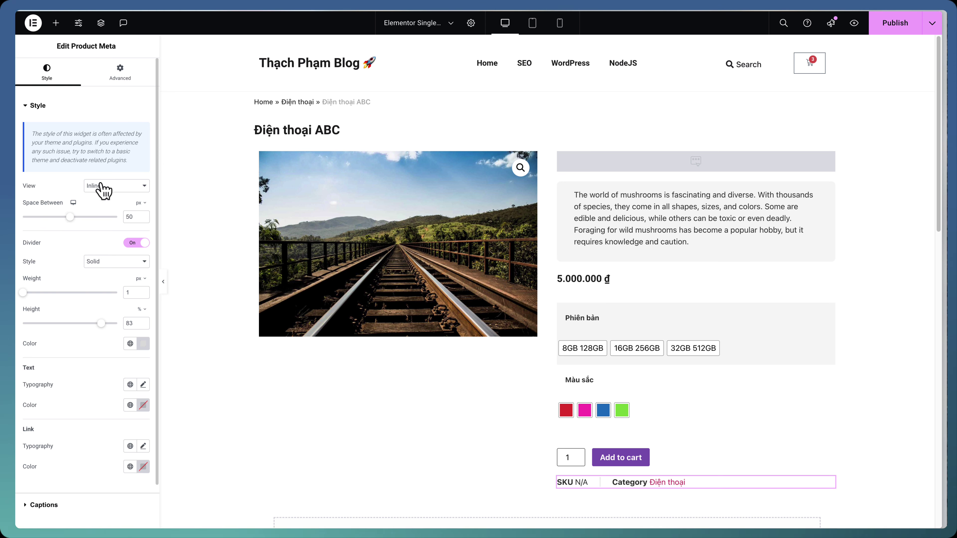
# Set the Product Meta captions to 'Danh mục:' for categories and 'Tag:' for tags
pyautogui.click(47, 504)
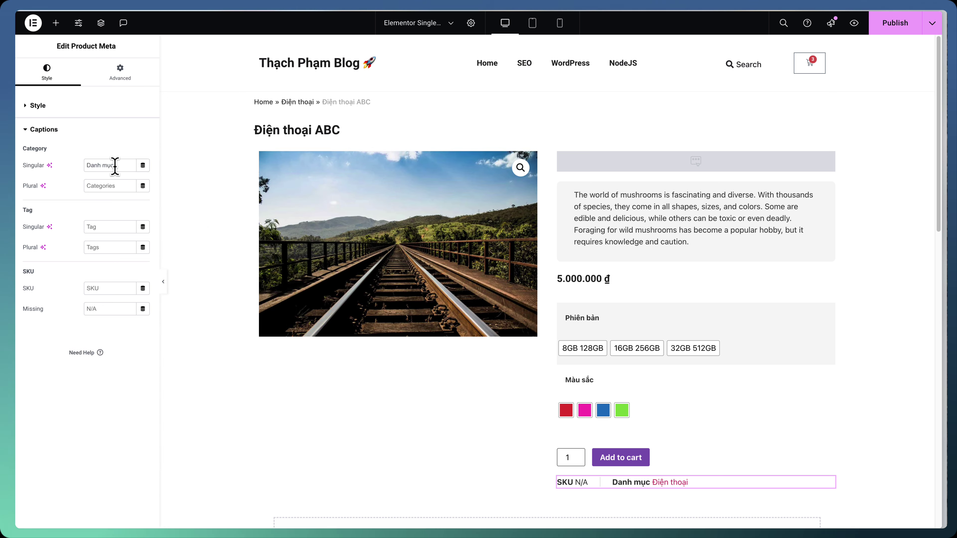
pyautogui.write(':')
pyautogui.click(111, 186)
pyautogui.write('Danh mục:')
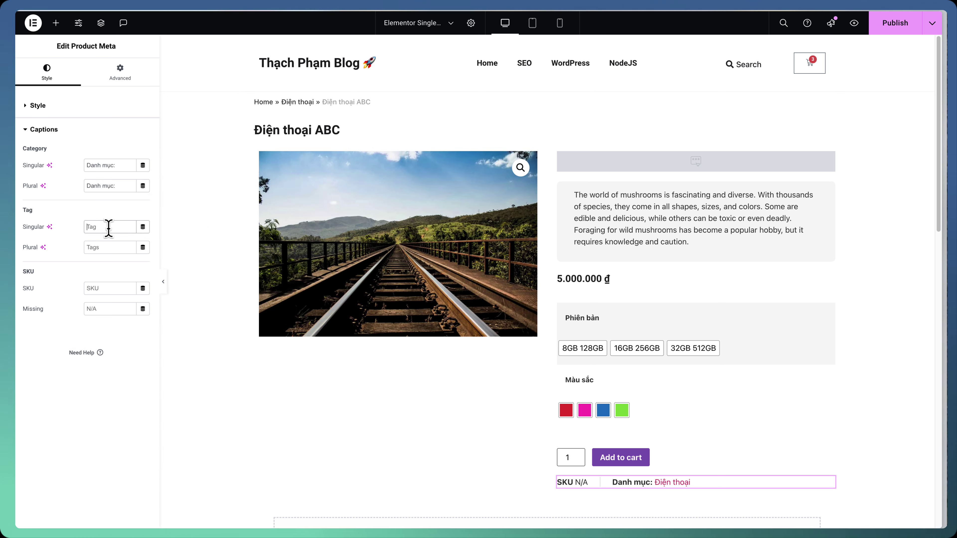
pyautogui.write('Tag:')
pyautogui.hotkey('ctrl', 'a')
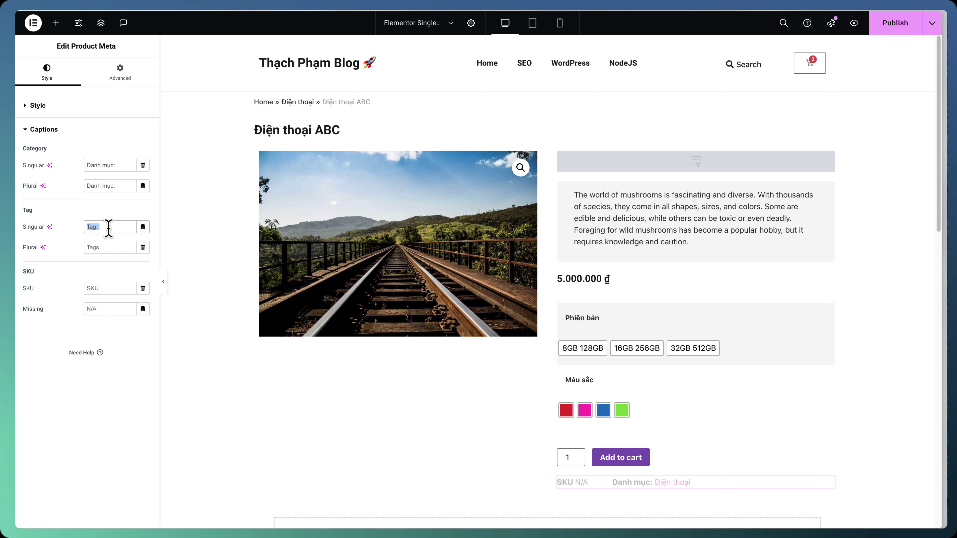
pyautogui.hotkey('ctrl', 'c')
pyautogui.click(101, 247)
pyautogui.hotkey('ctrl', 'v')
pyautogui.click(105, 288)
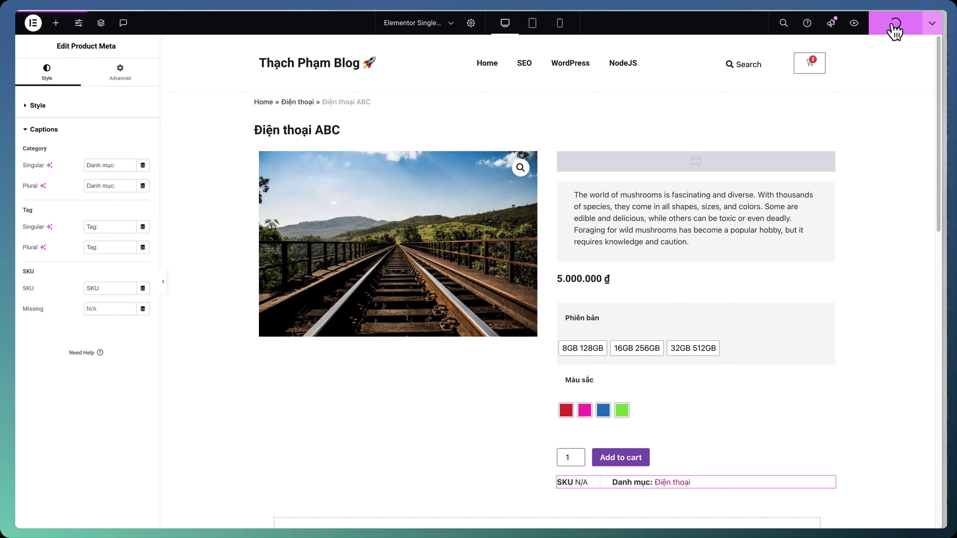
# View the live product page, then browse the Điện thoại category and Điện thoại ABC pages
pyautogui.click(931, 25)
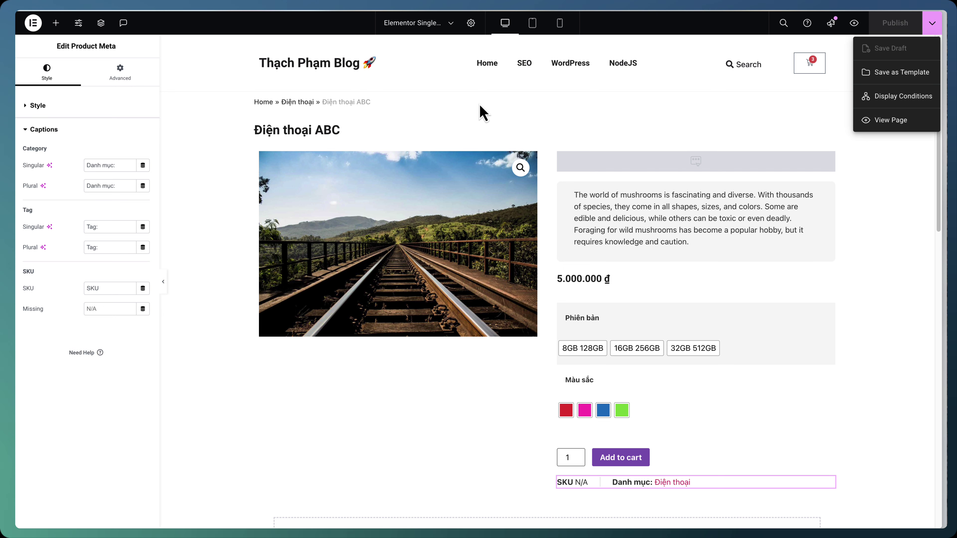
pyautogui.click(877, 120)
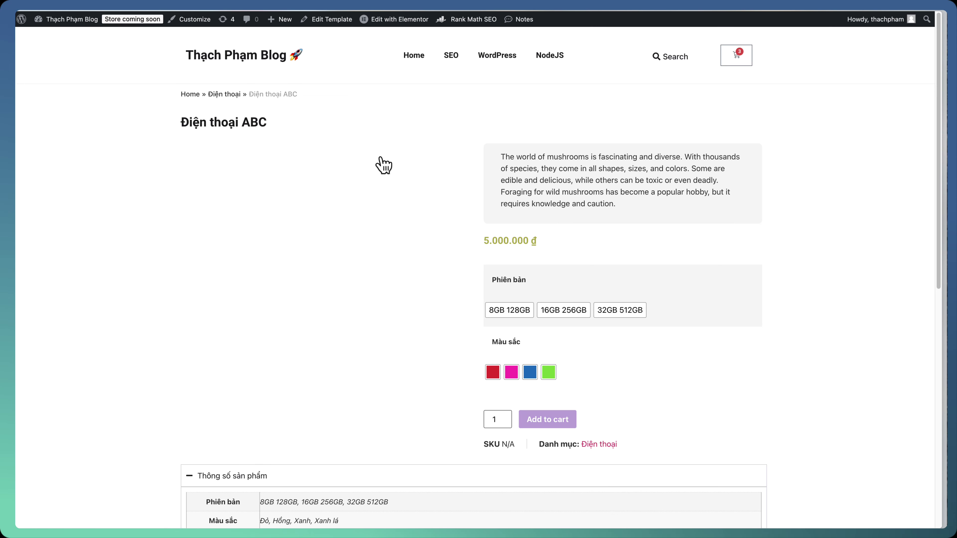
pyautogui.click(230, 95)
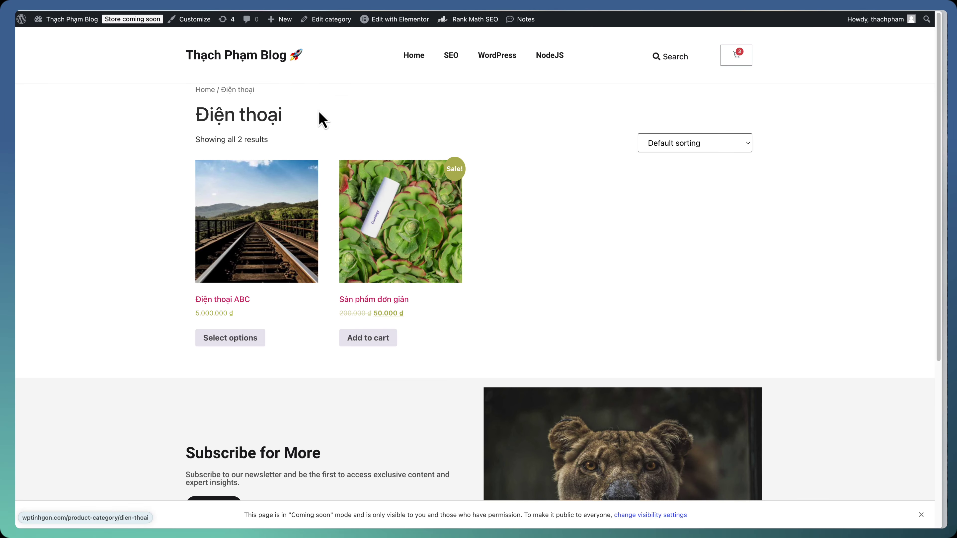
pyautogui.click(247, 251)
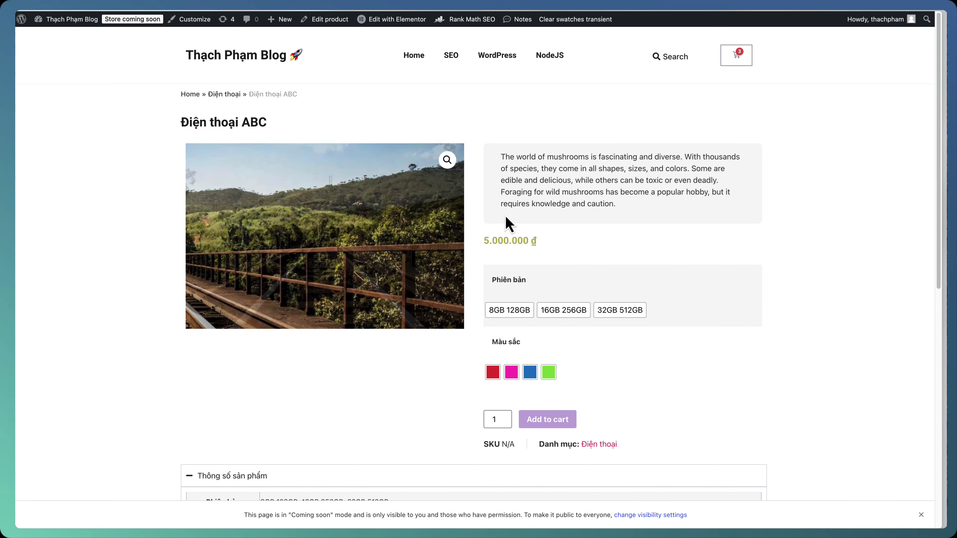
pyautogui.click(602, 446)
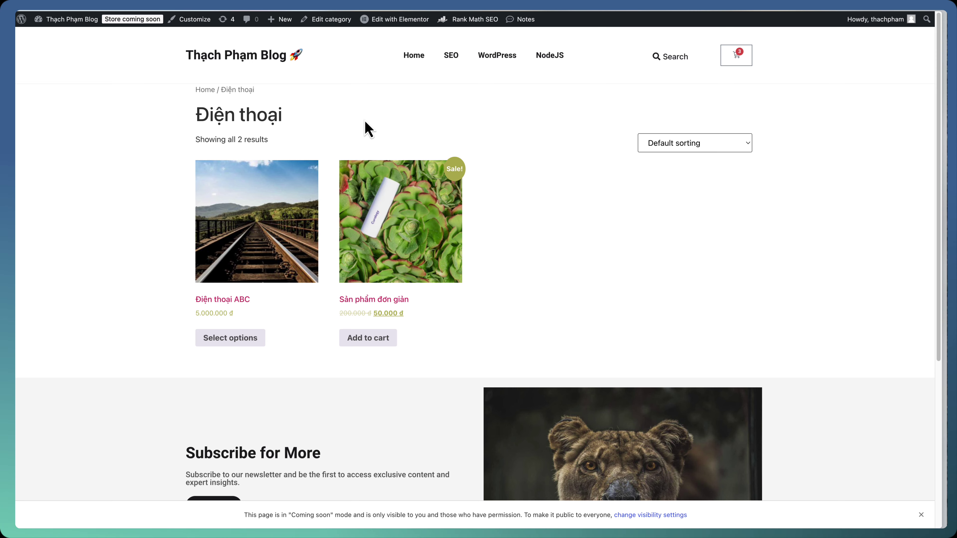
# Start a blank Products Archive template in Elementor's Theme Builder, skipping the template library
pyautogui.click(87, 37)
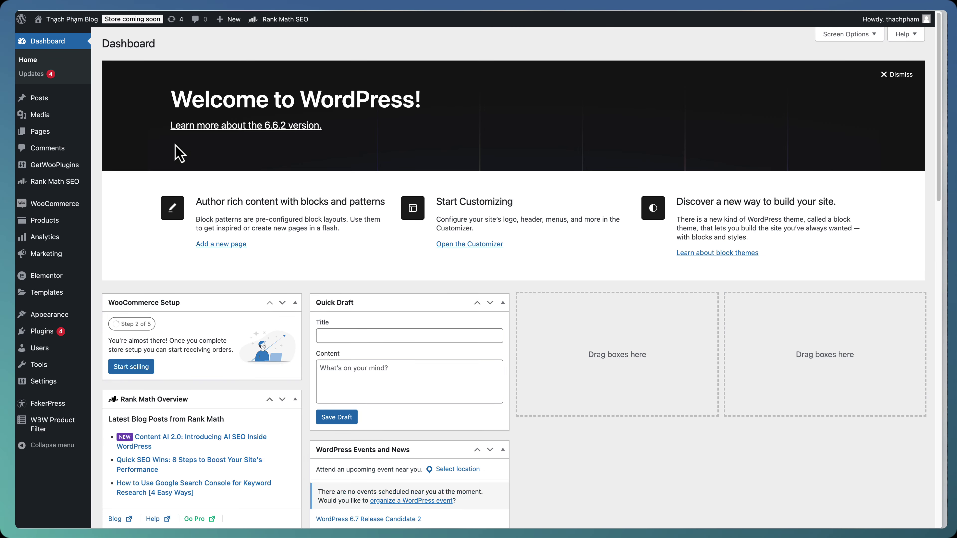
pyautogui.moveTo(78, 297)
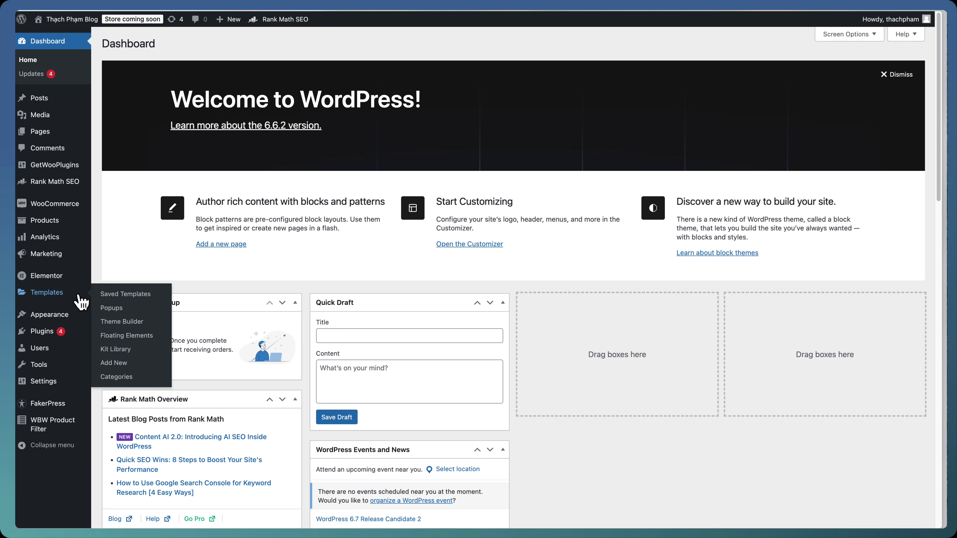
pyautogui.click(132, 322)
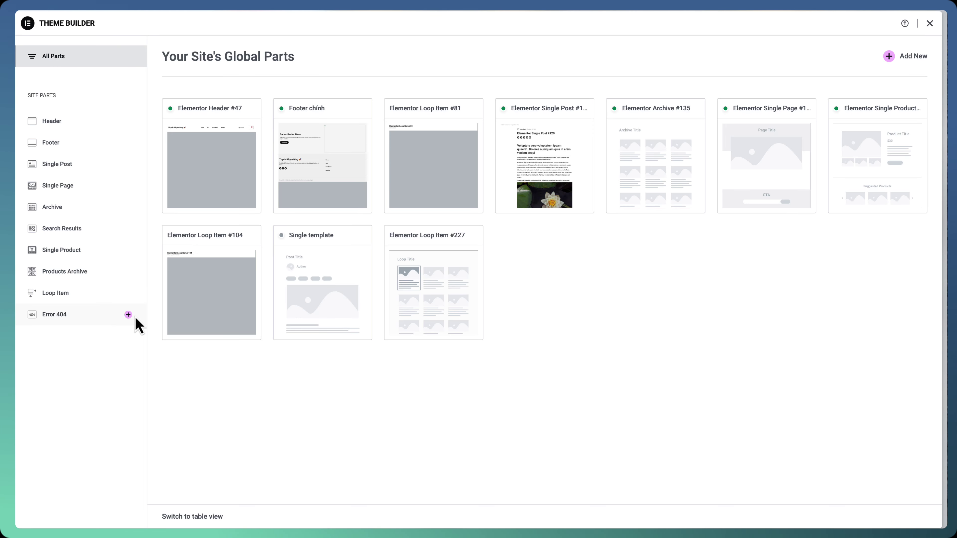
pyautogui.click(107, 273)
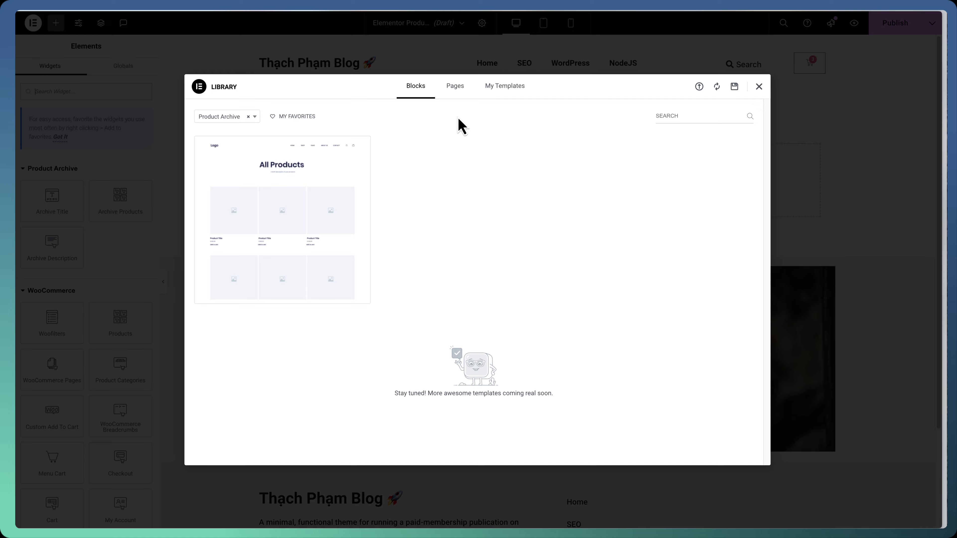
pyautogui.click(759, 88)
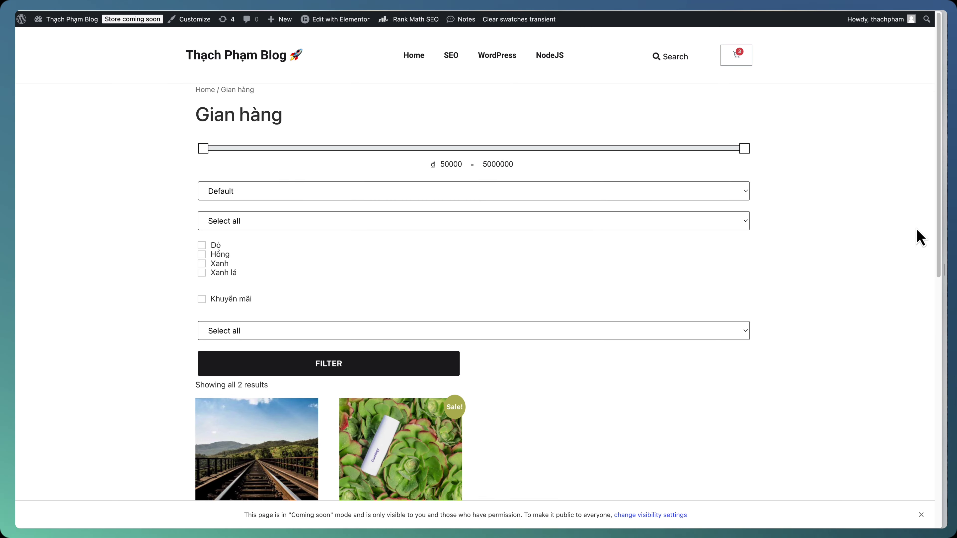
pyautogui.scroll(-6, 611, 251)
pyautogui.scroll(8, 565, 251)
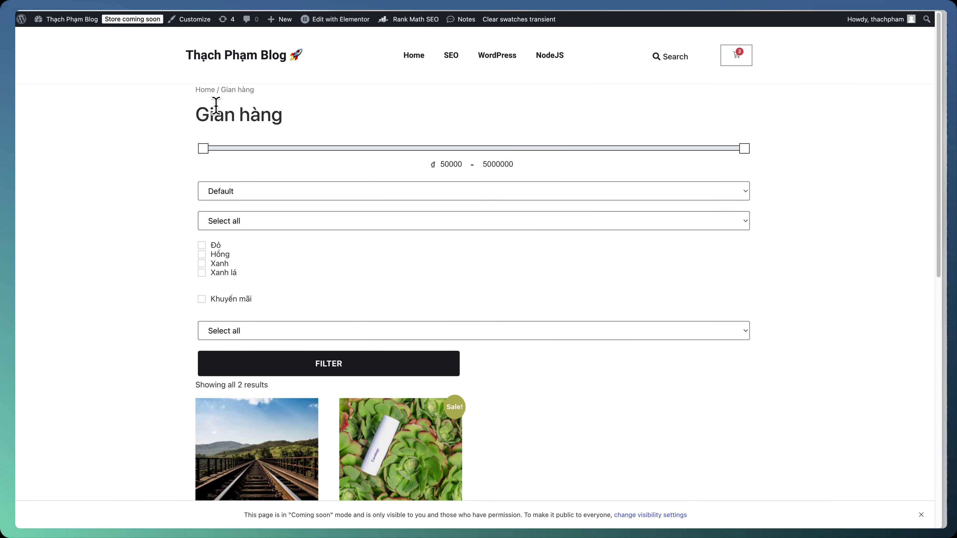
pyautogui.scroll(-7, 331, 261)
pyautogui.scroll(-5, 297, 252)
pyautogui.scroll(10, 282, 252)
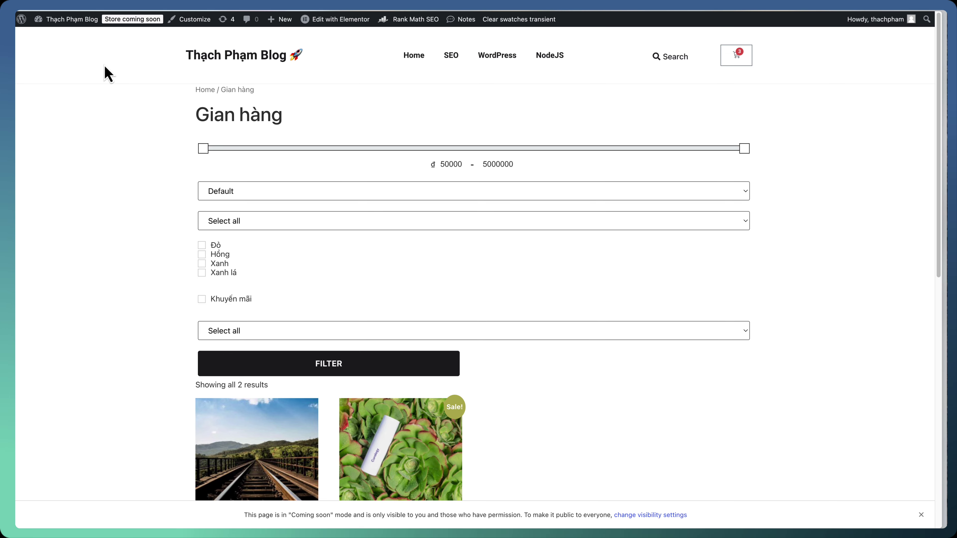
pyautogui.moveTo(72, 19)
pyautogui.click(74, 39)
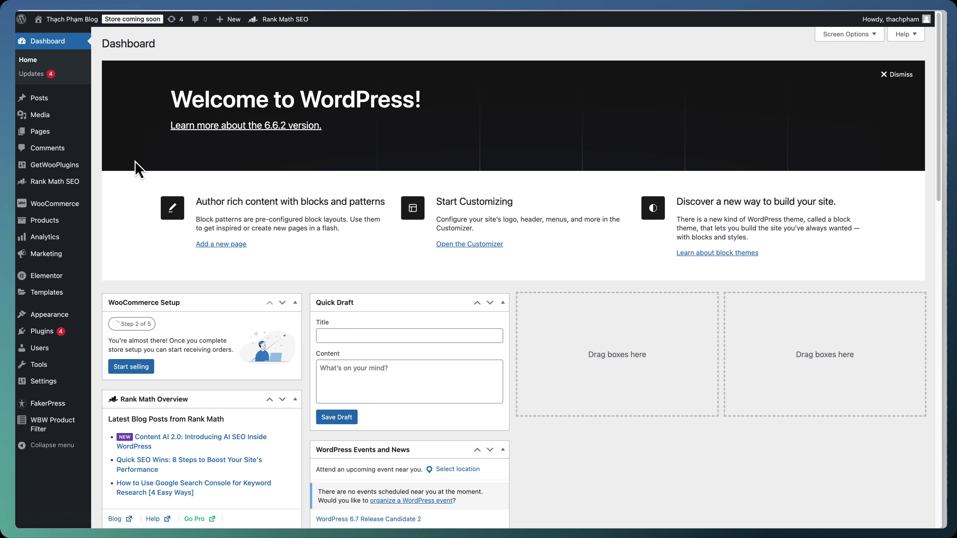
# Clear the Shop page setting in WooCommerce product settings and save
pyautogui.moveTo(91, 204)
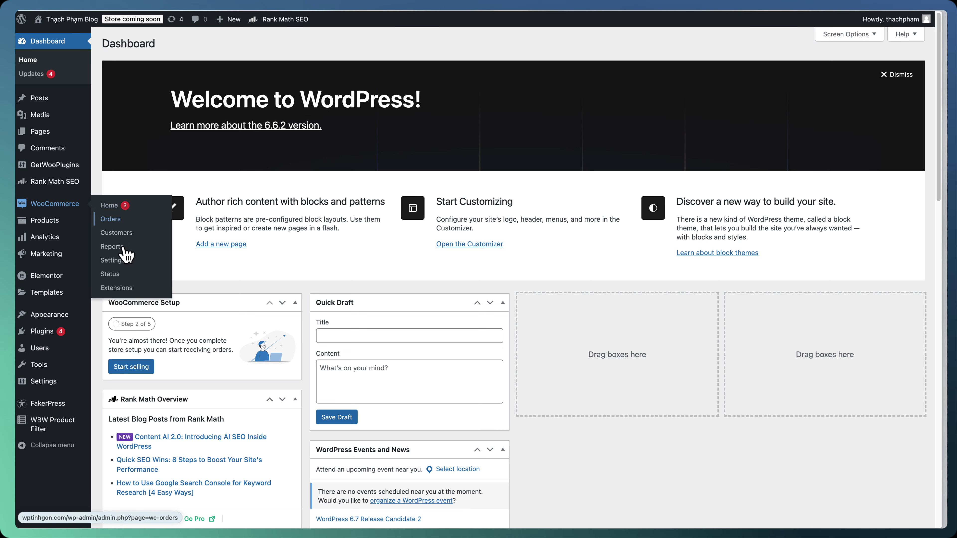
pyautogui.click(119, 265)
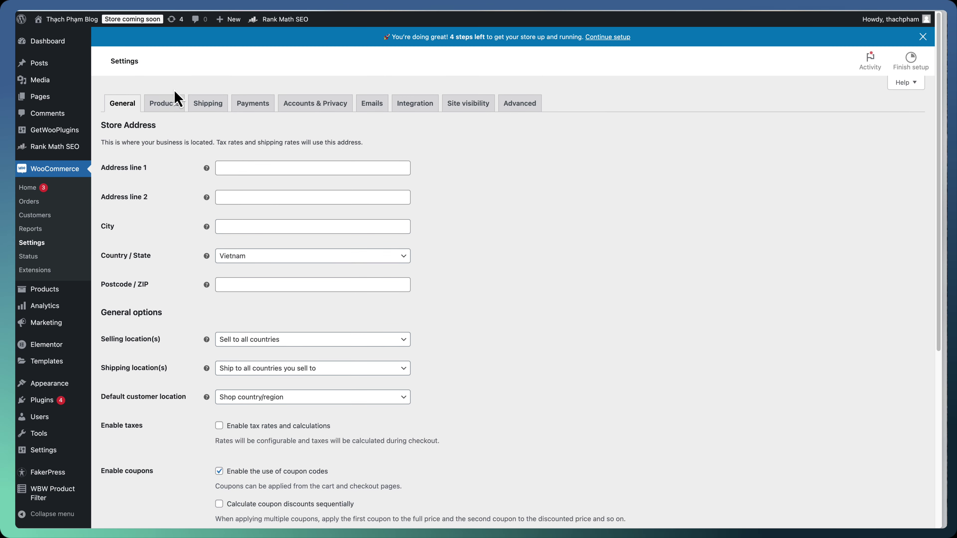
pyautogui.click(174, 108)
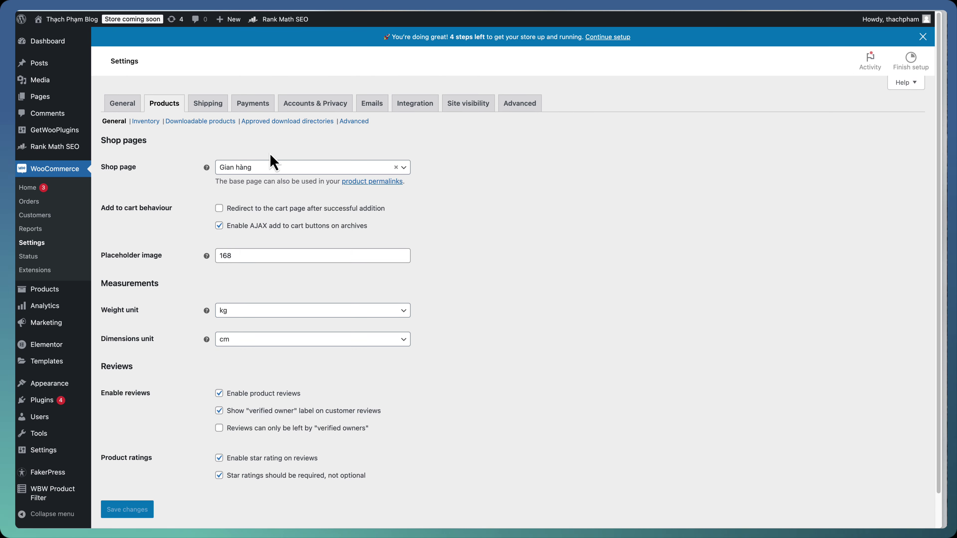
pyautogui.click(395, 166)
pyautogui.click(485, 230)
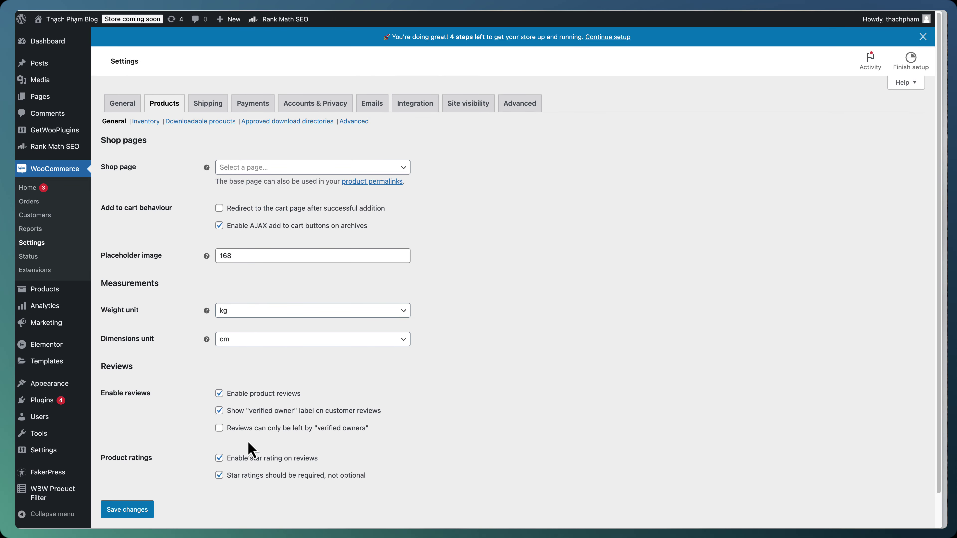
pyautogui.click(143, 512)
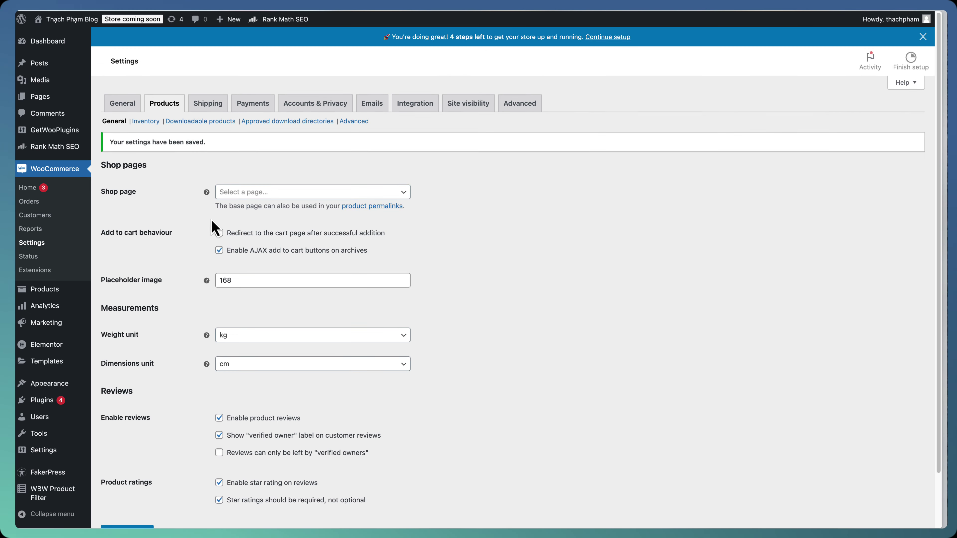
# Add the Gian hàng page to Menu chính, save the menu, and visit the site
pyautogui.moveTo(88, 383)
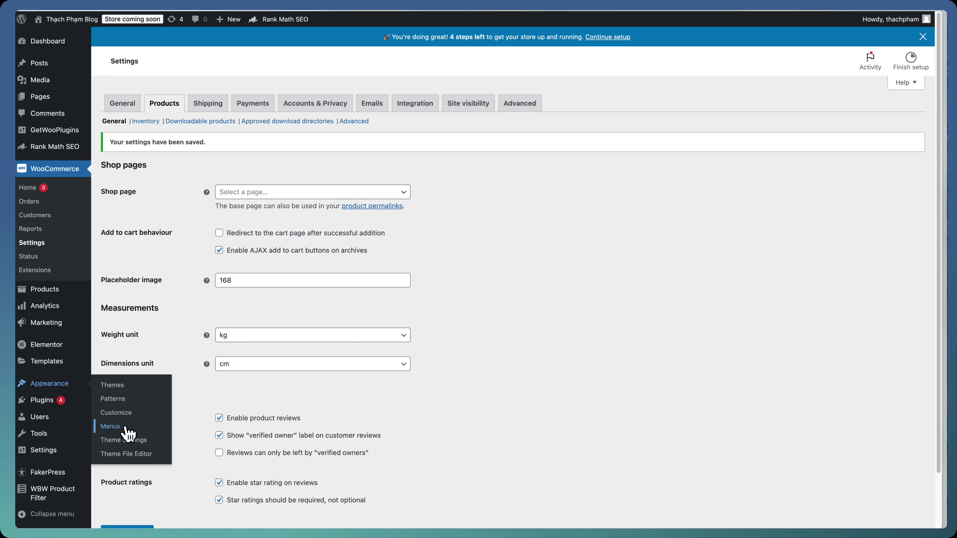
pyautogui.click(109, 425)
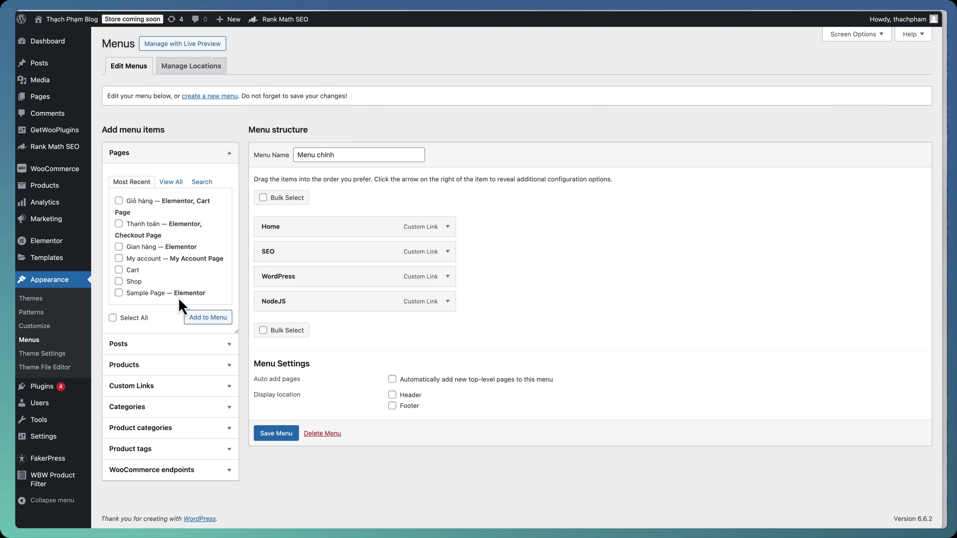
pyautogui.click(135, 247)
pyautogui.click(200, 319)
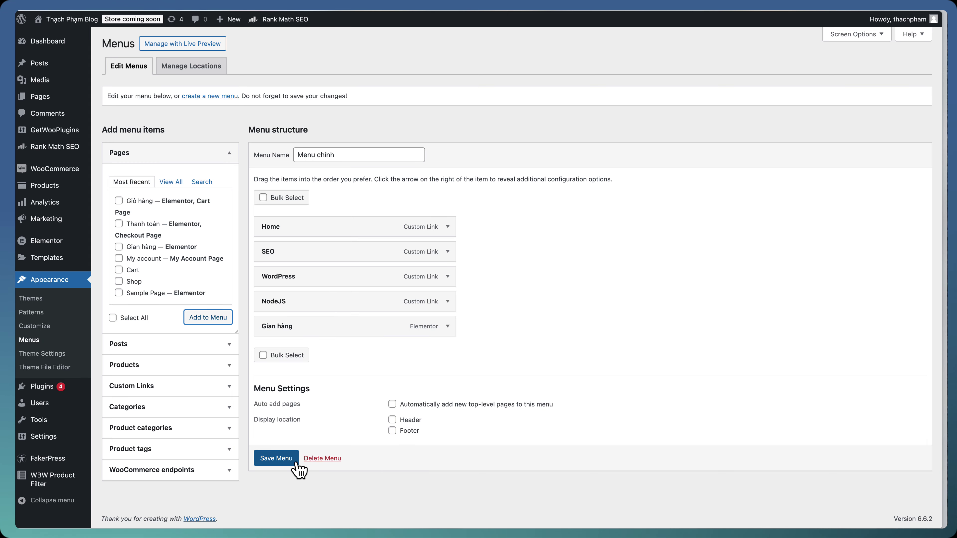
pyautogui.click(296, 464)
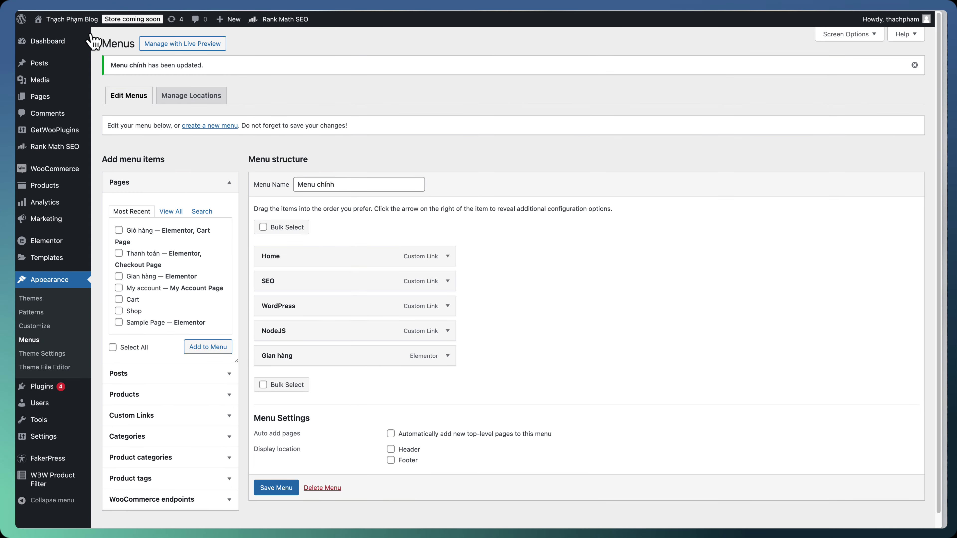
pyautogui.click(85, 37)
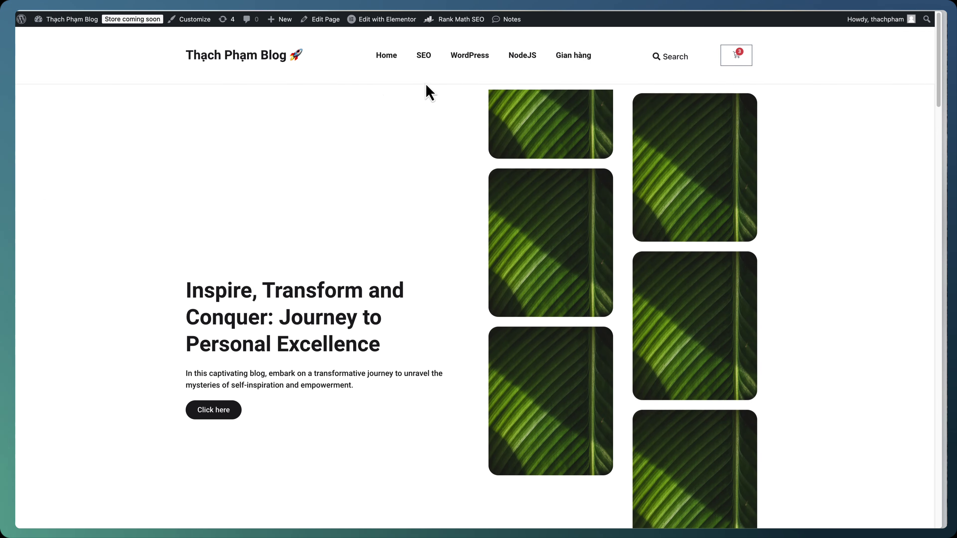
# Copy the filters-and-products container from the Gian hàng shop page in Elementor
pyautogui.click(580, 67)
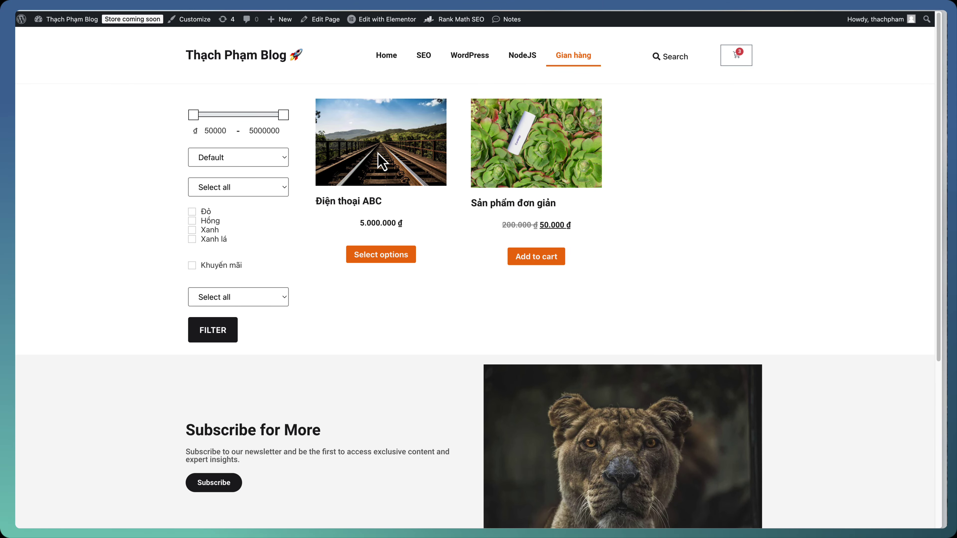
pyautogui.click(386, 23)
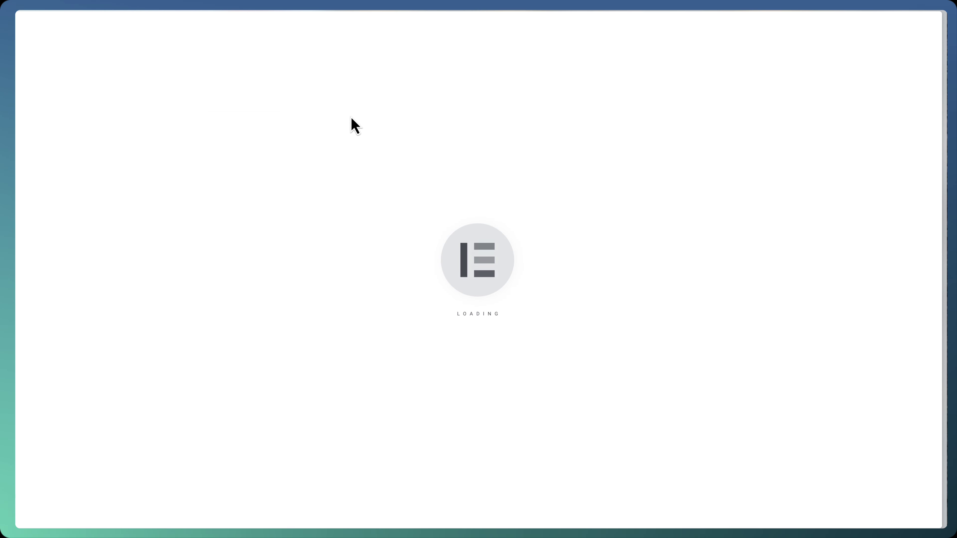
pyautogui.click(867, 151)
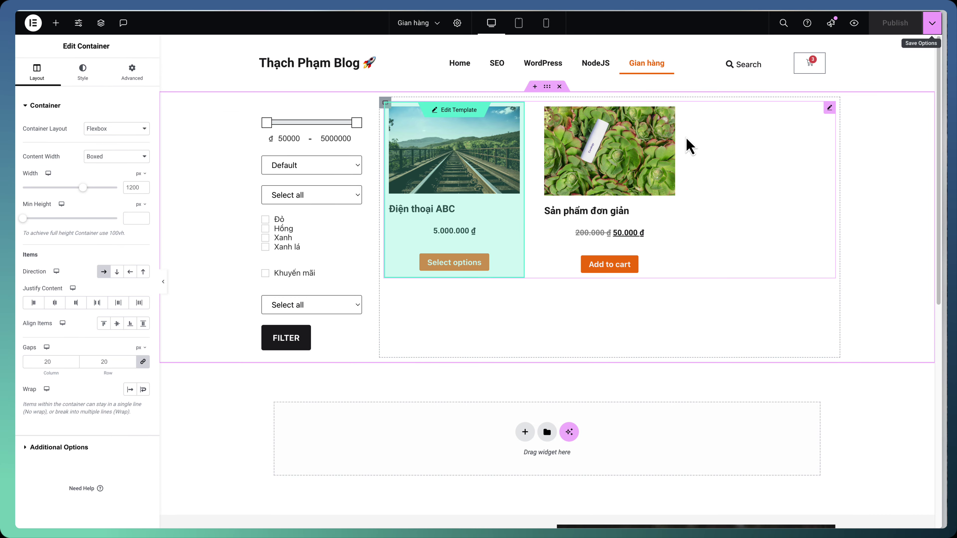
pyautogui.rightClick(548, 88)
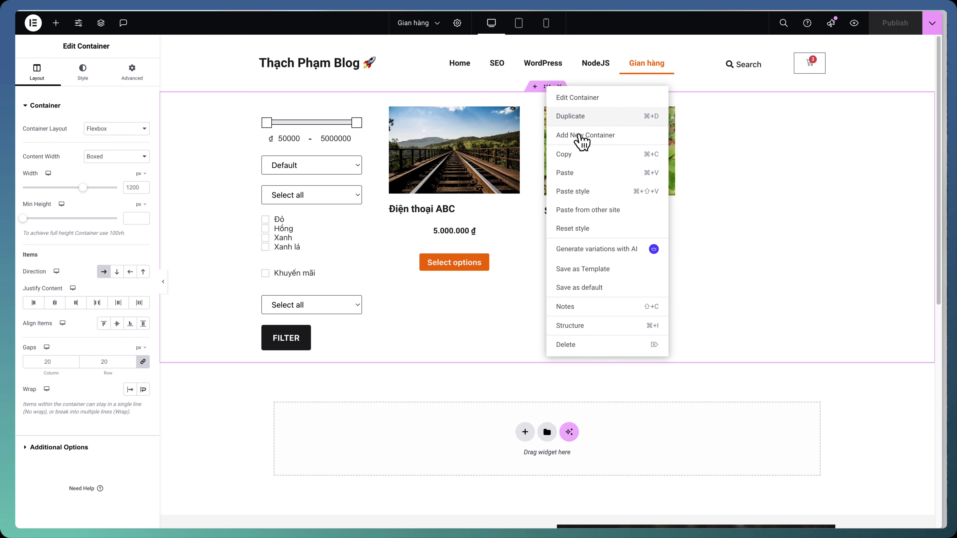
pyautogui.click(580, 154)
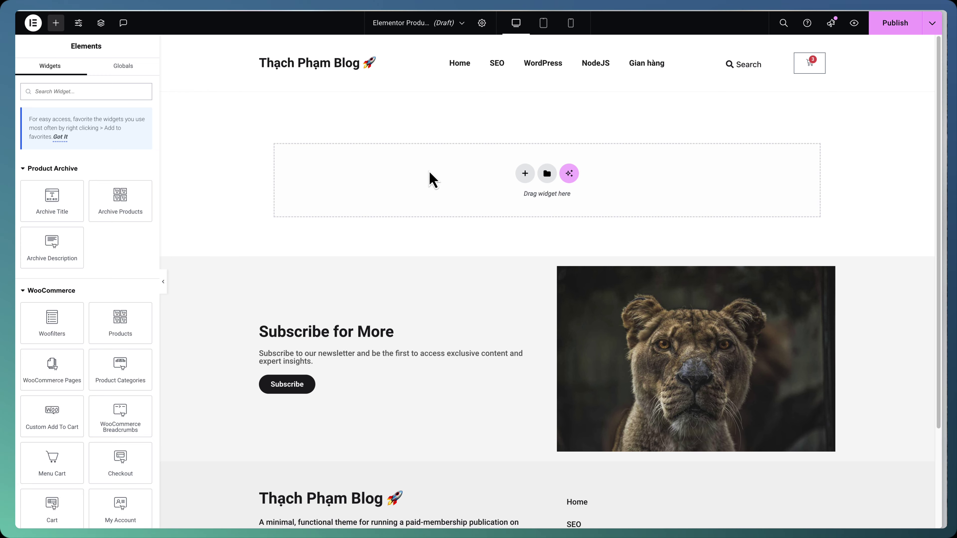
# Paste the container into the archive template, set its Loop Grid source to Current Query, and publish
pyautogui.rightClick(429, 172)
pyautogui.click(439, 181)
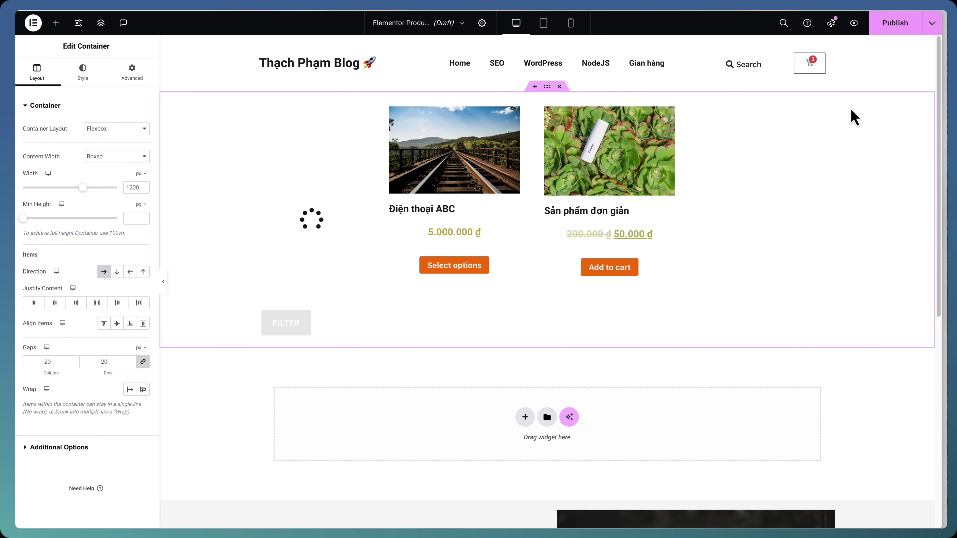
pyautogui.click(830, 109)
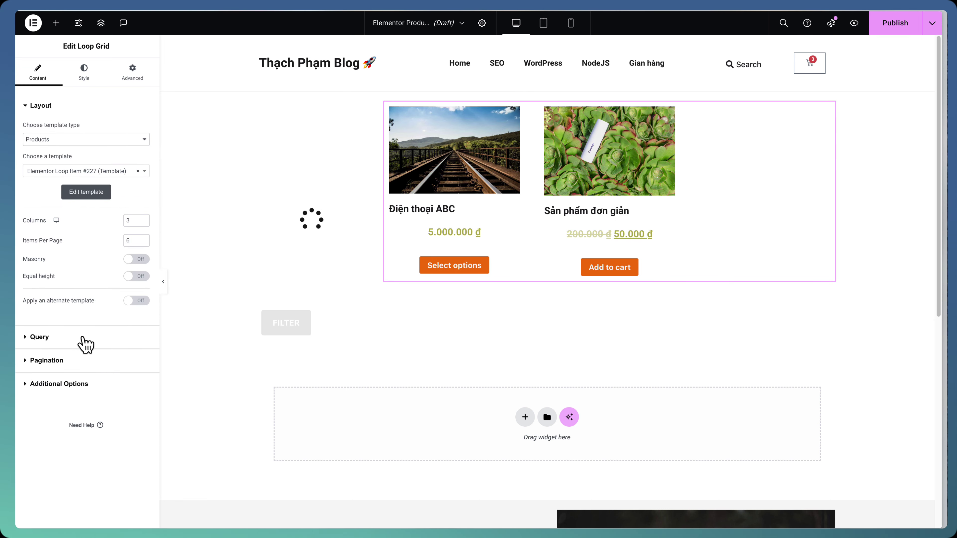
pyautogui.click(85, 346)
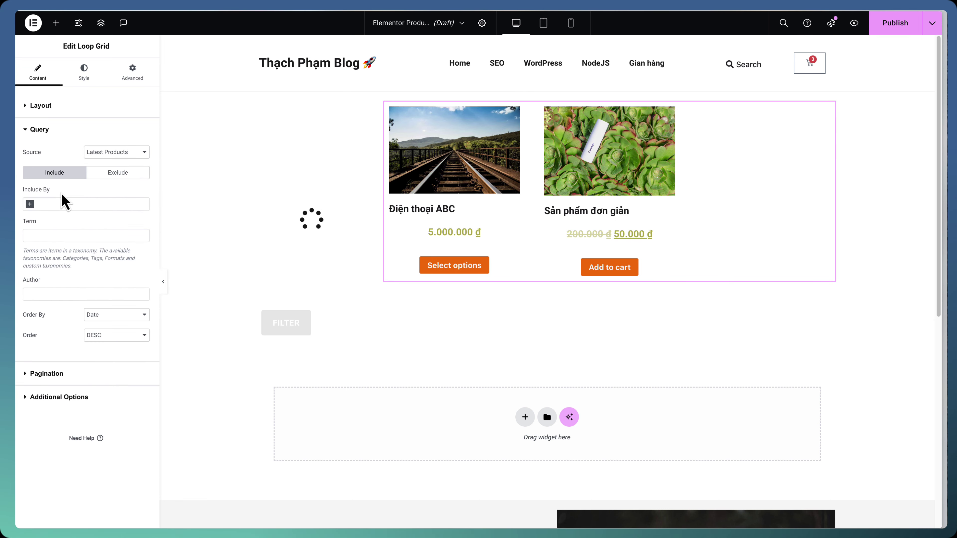
pyautogui.click(103, 154)
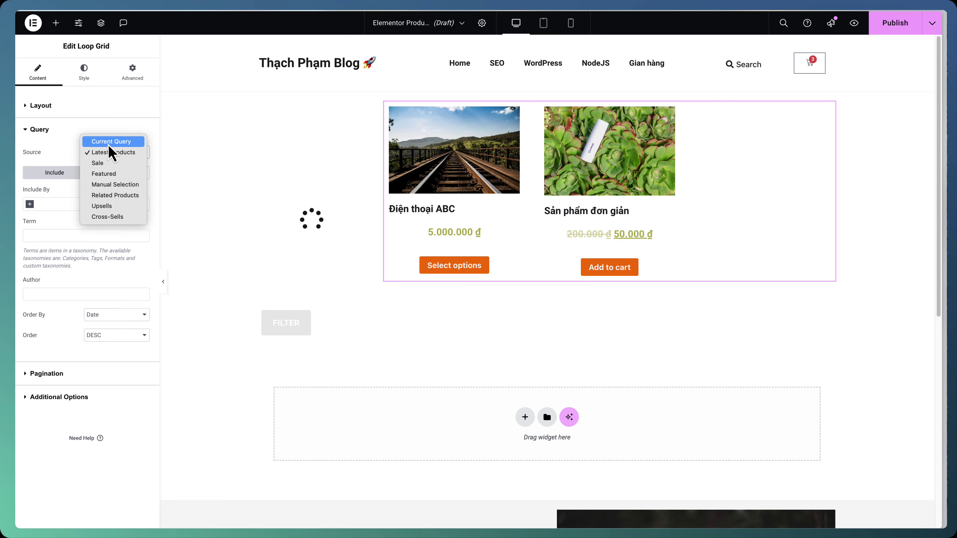
pyautogui.click(110, 142)
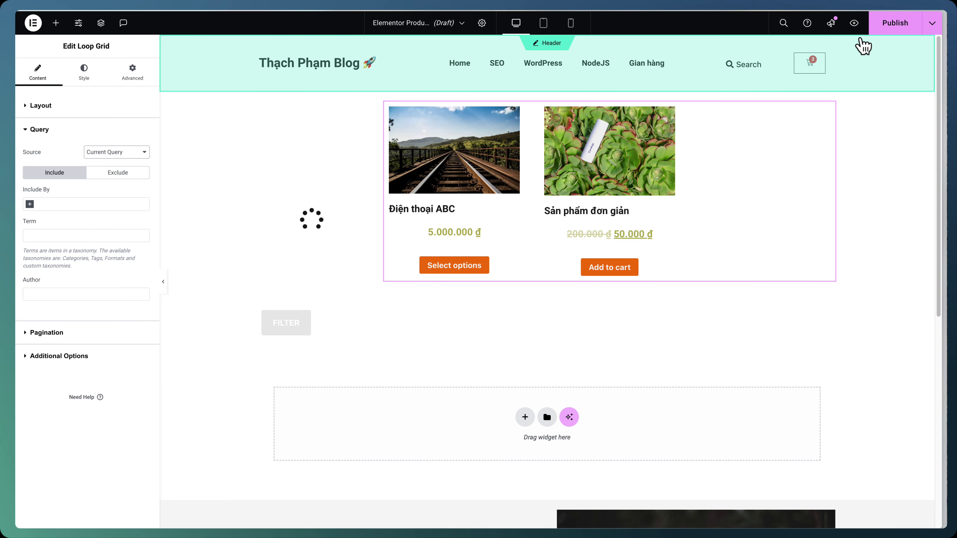
pyautogui.click(896, 27)
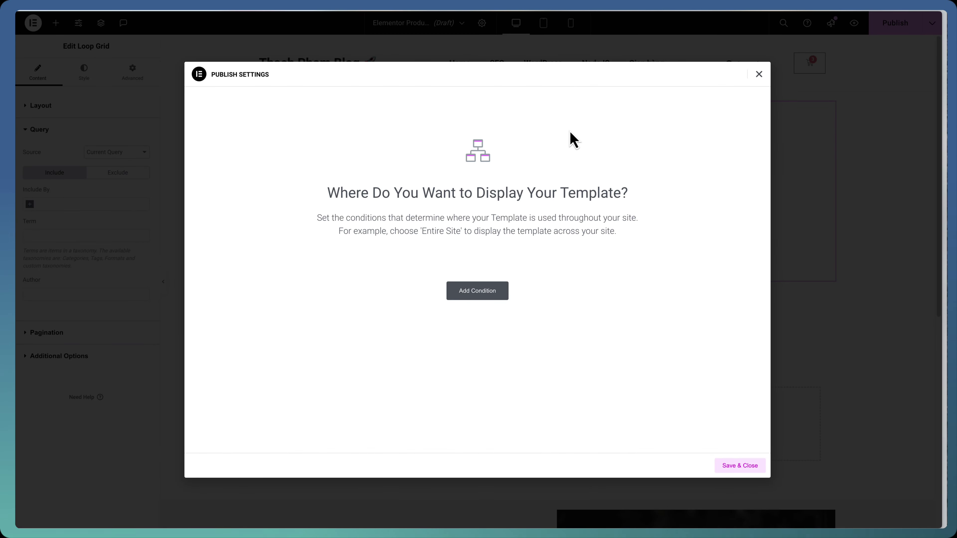
# Publish the archive template with an Include condition for All Product Archives
pyautogui.click(476, 294)
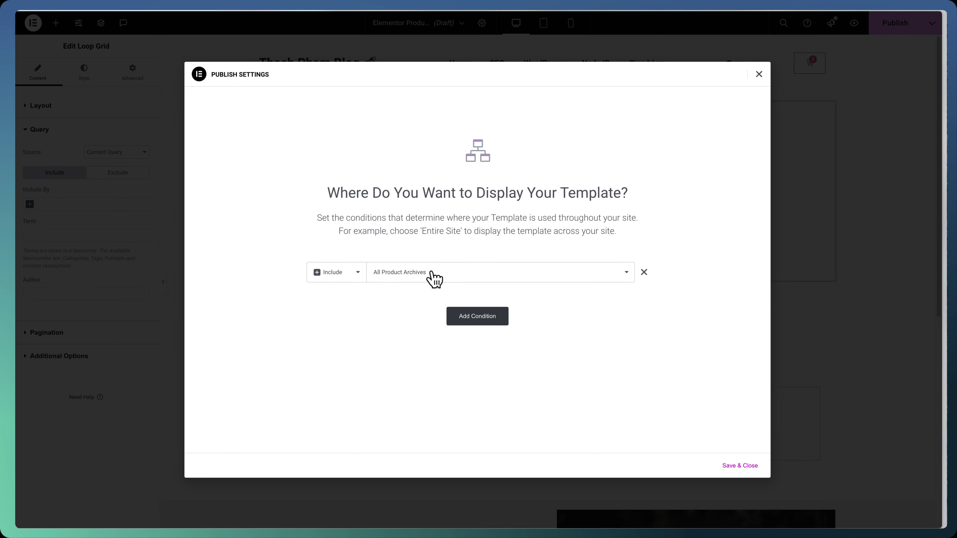
pyautogui.click(421, 281)
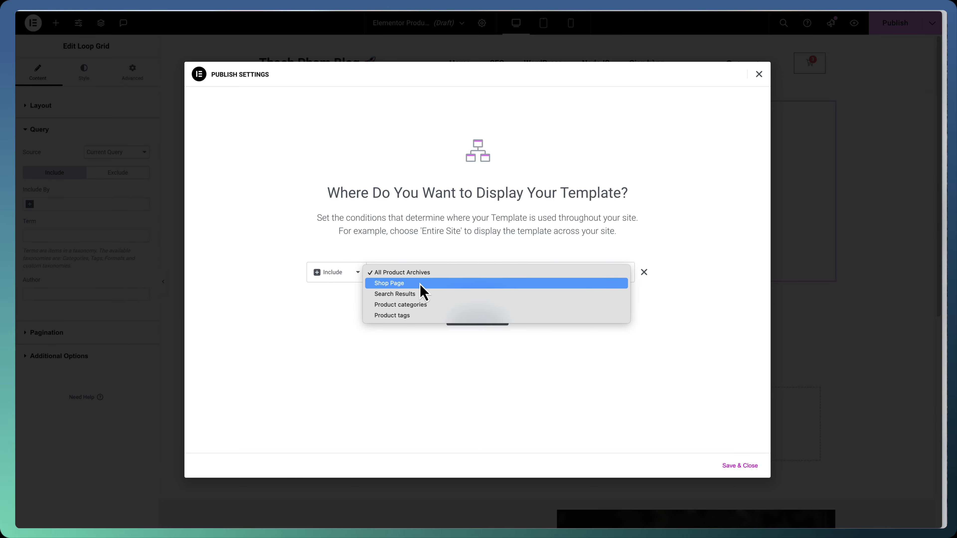
pyautogui.click(443, 274)
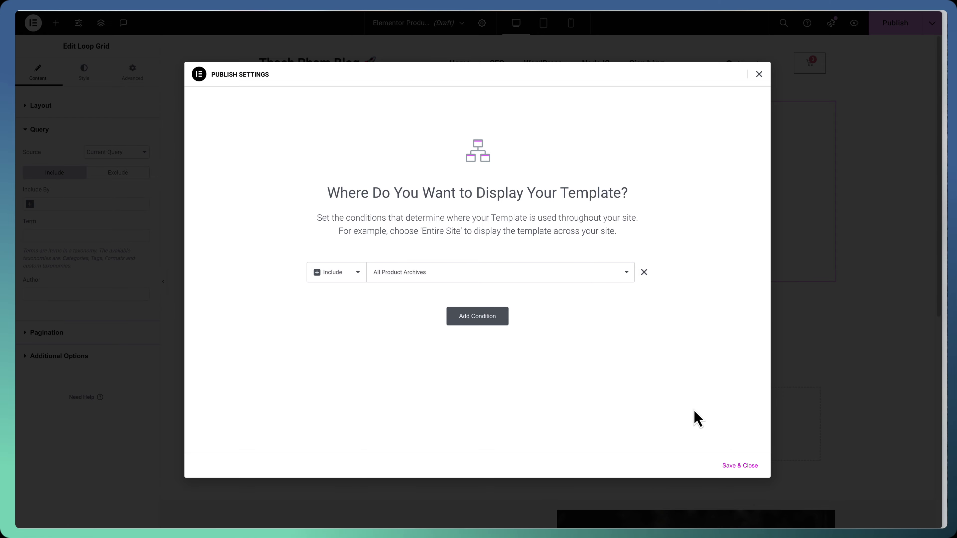
pyautogui.click(739, 466)
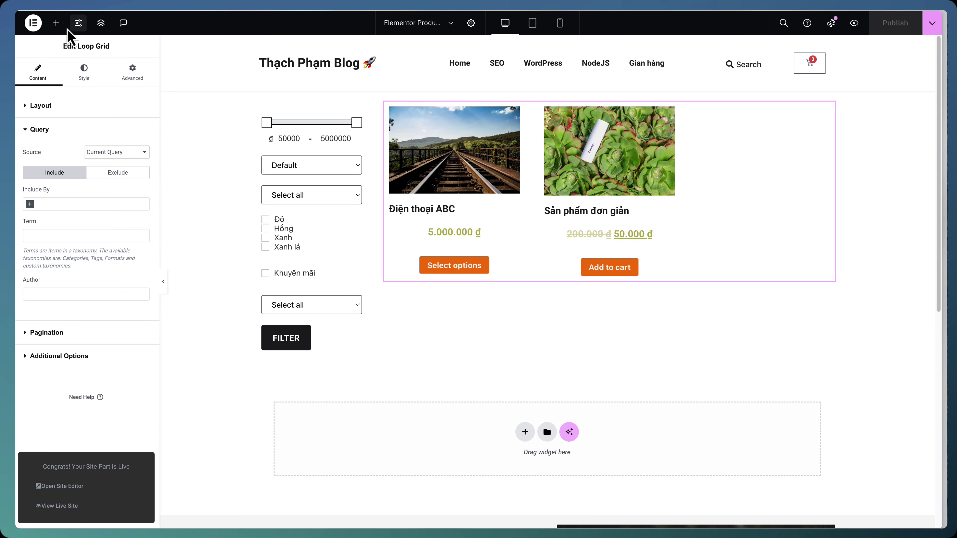
pyautogui.click(56, 23)
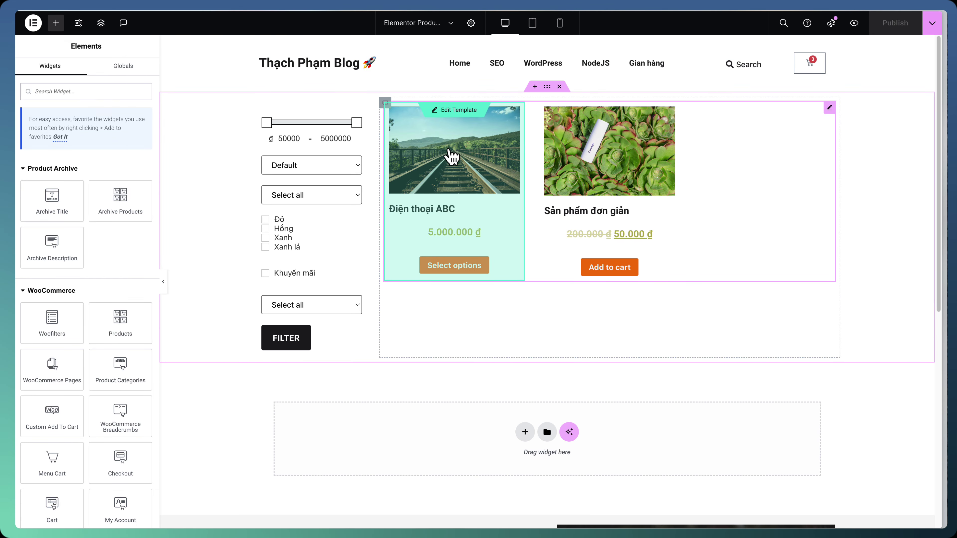
# Add an archive title heading above the products and set preview to Product categories Archive
pyautogui.click(535, 86)
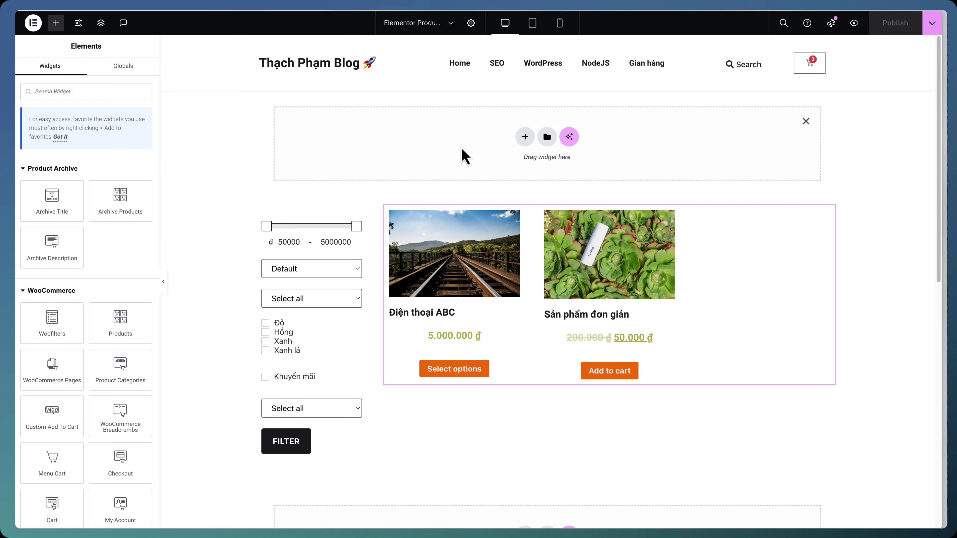
pyautogui.moveTo(52, 200); pyautogui.dragTo(444, 145)
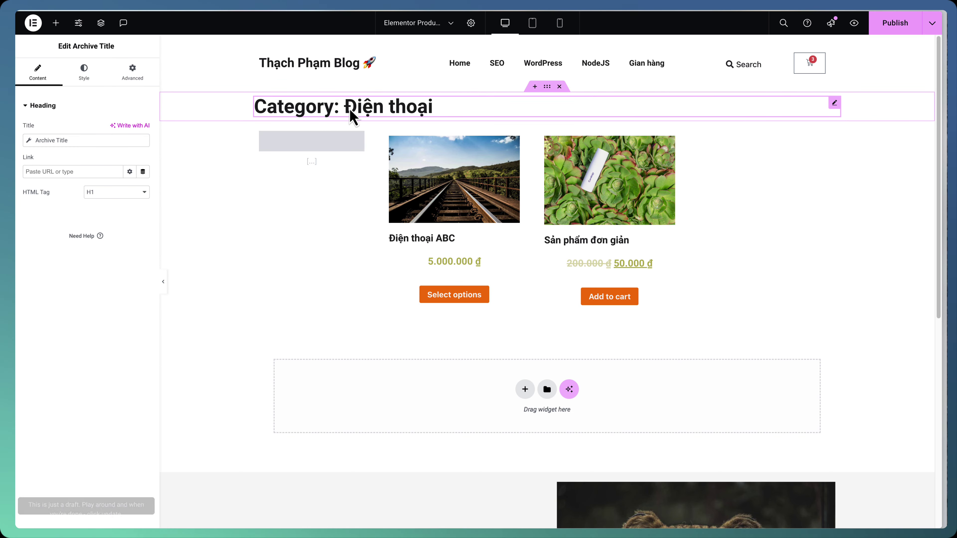
pyautogui.click(471, 24)
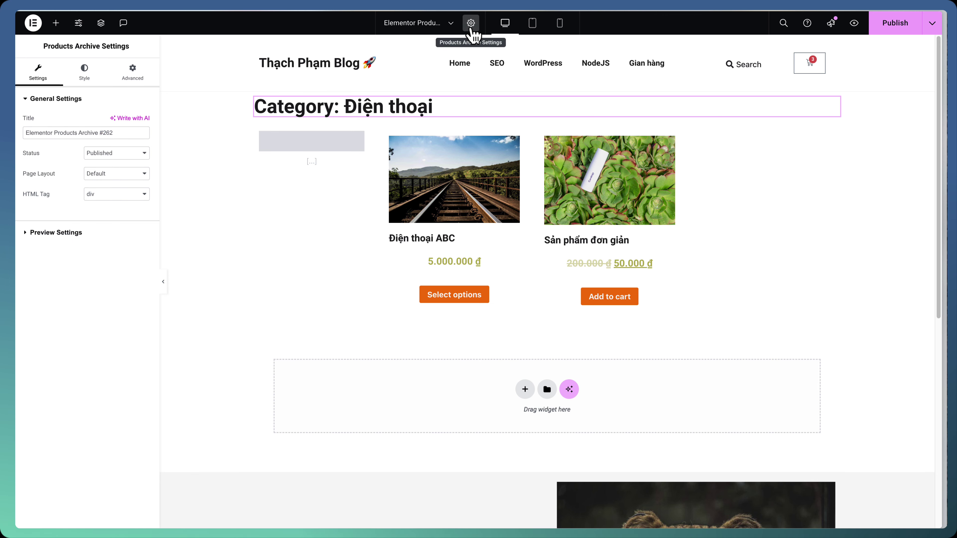
pyautogui.click(86, 238)
pyautogui.click(79, 159)
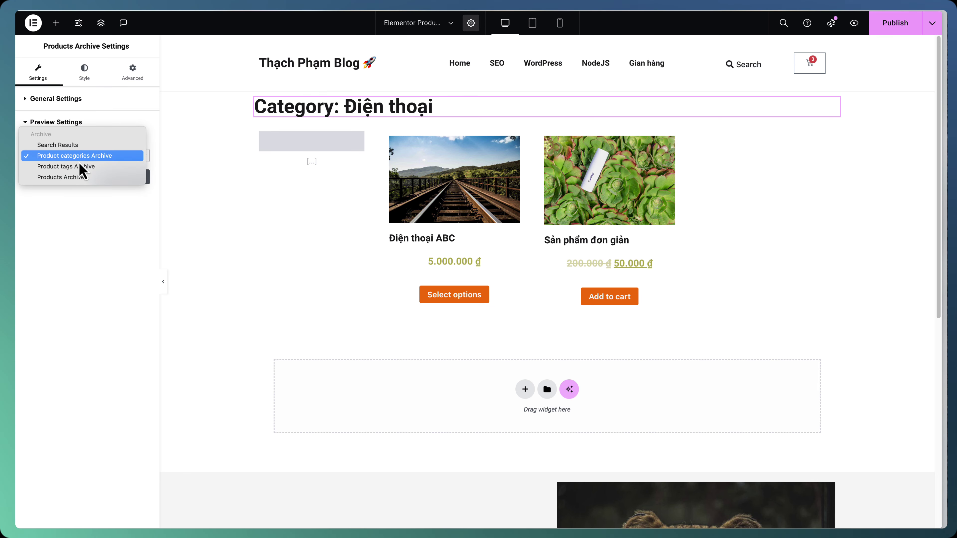
pyautogui.click(92, 241)
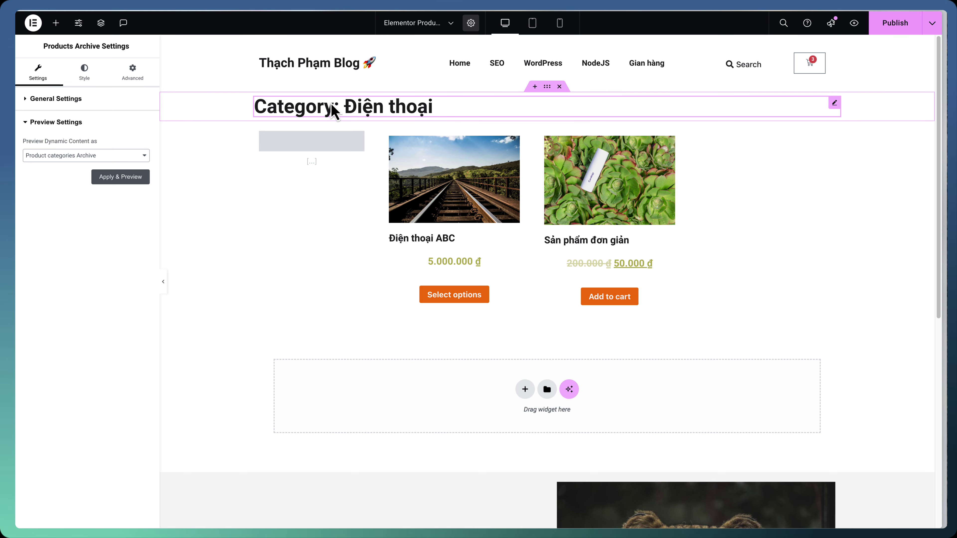
# Publish the archive template and view the live Điện thoại category page
pyautogui.click(894, 27)
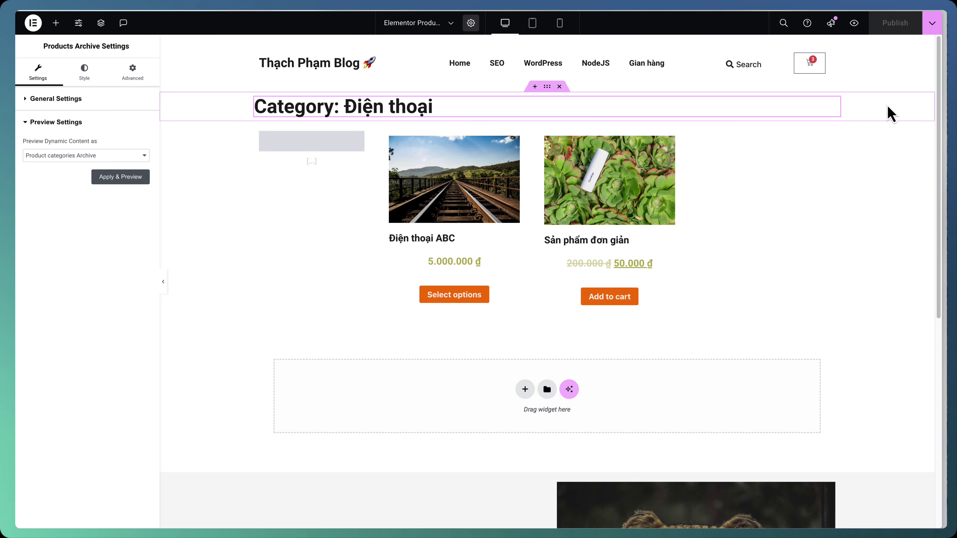
pyautogui.click(932, 24)
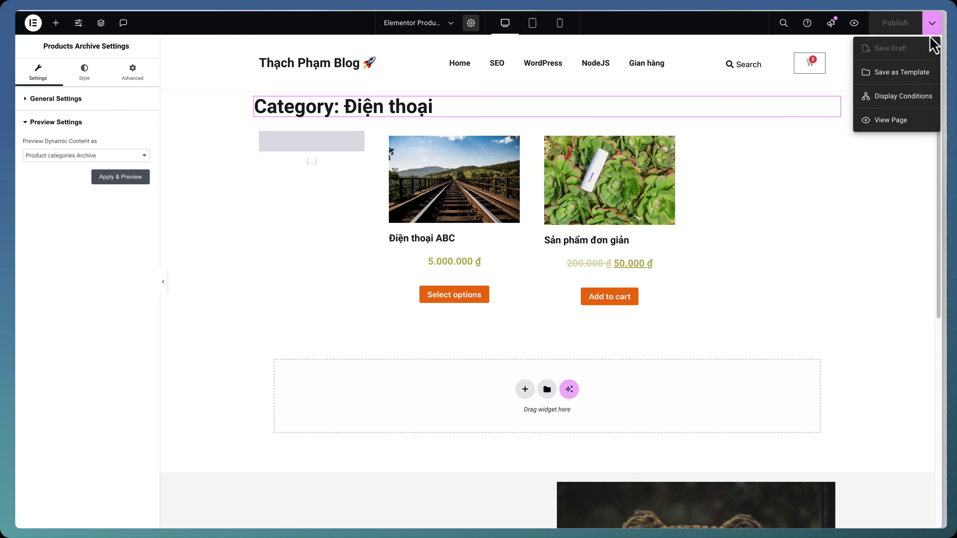
pyautogui.click(891, 128)
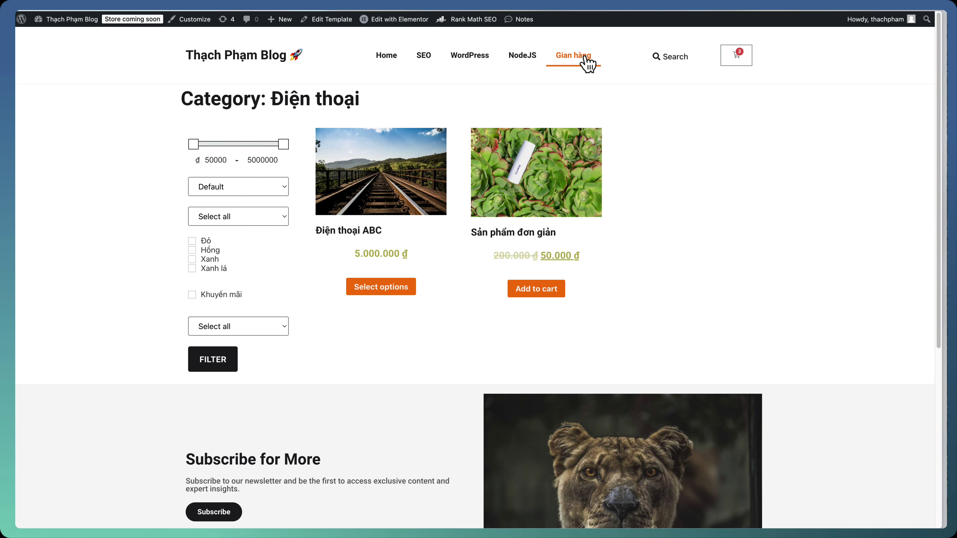
pyautogui.click(571, 64)
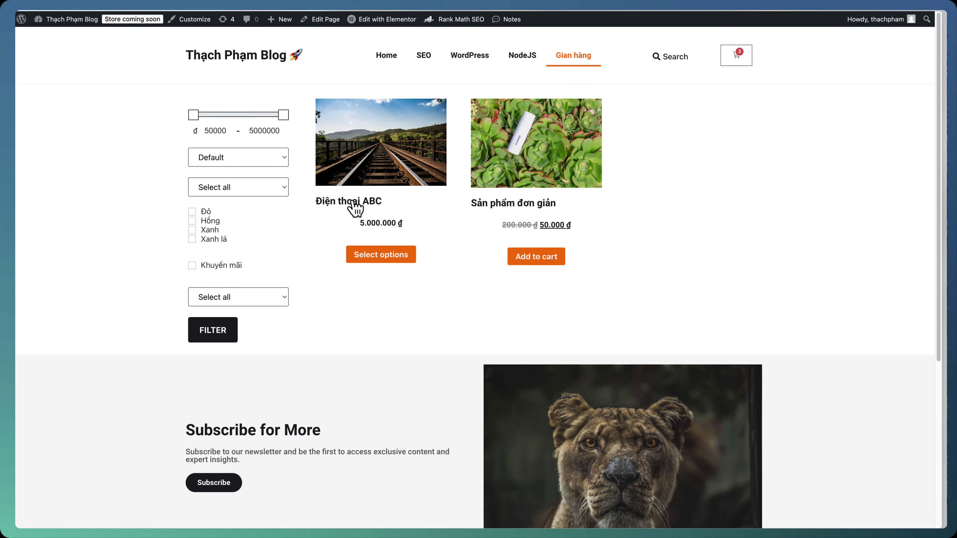
pyautogui.click(490, 205)
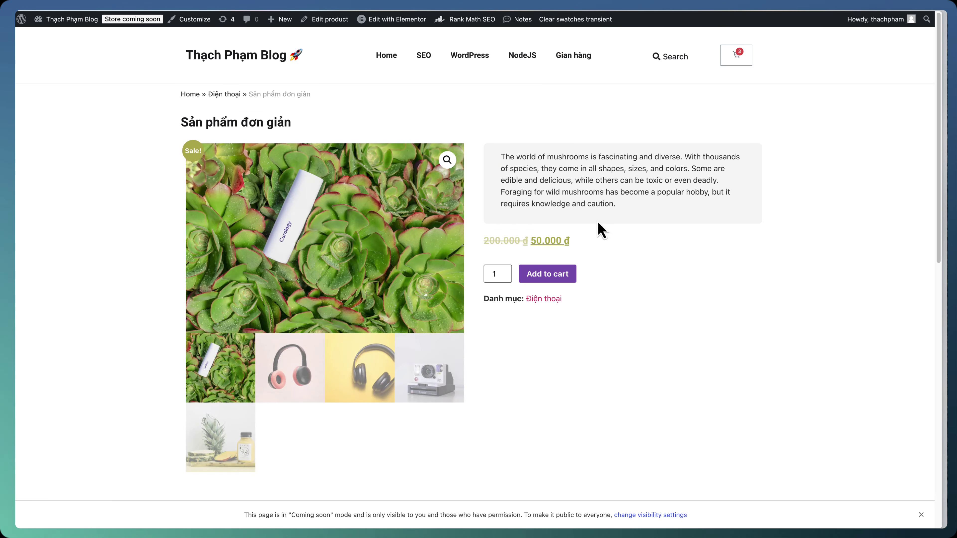
pyautogui.click(550, 300)
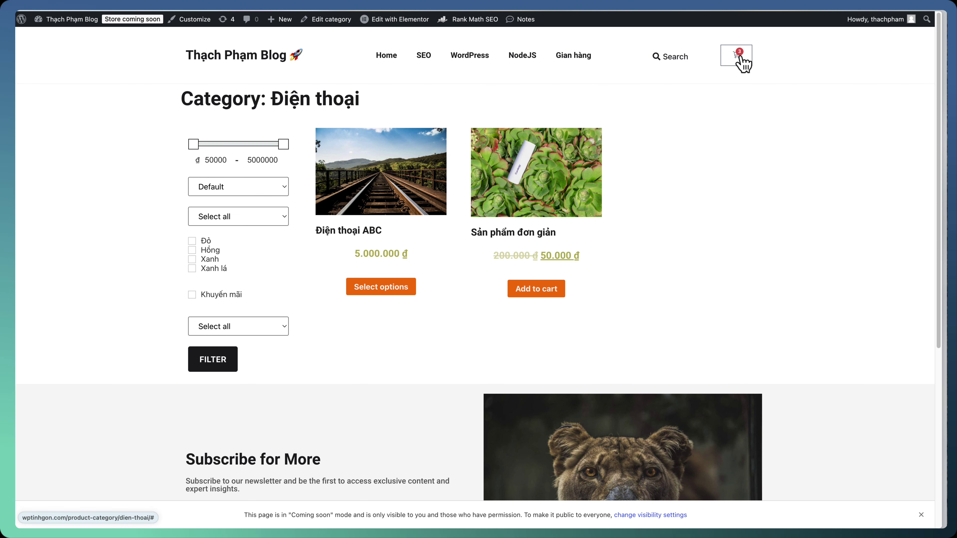
# Proceed from the mini cart to checkout and fill in the street address and city
pyautogui.click(740, 64)
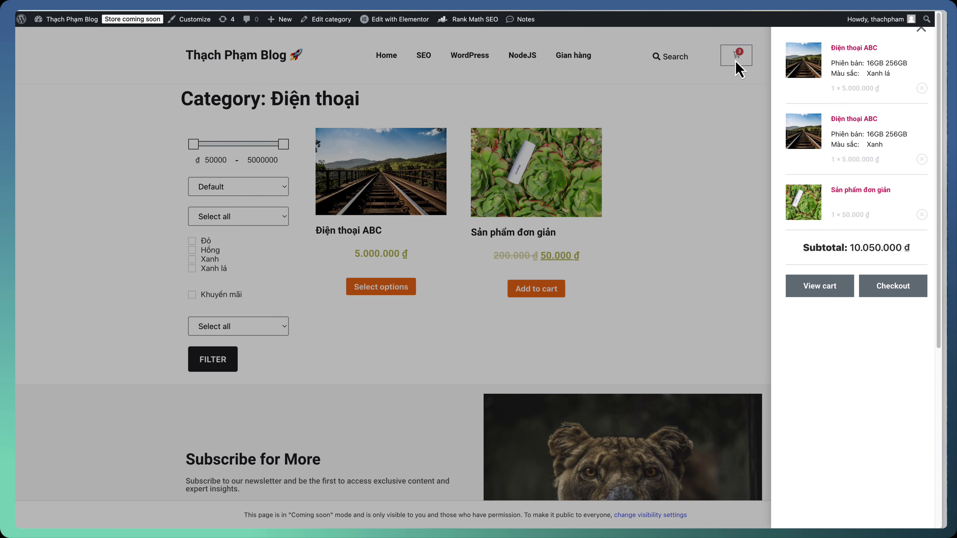
pyautogui.click(880, 283)
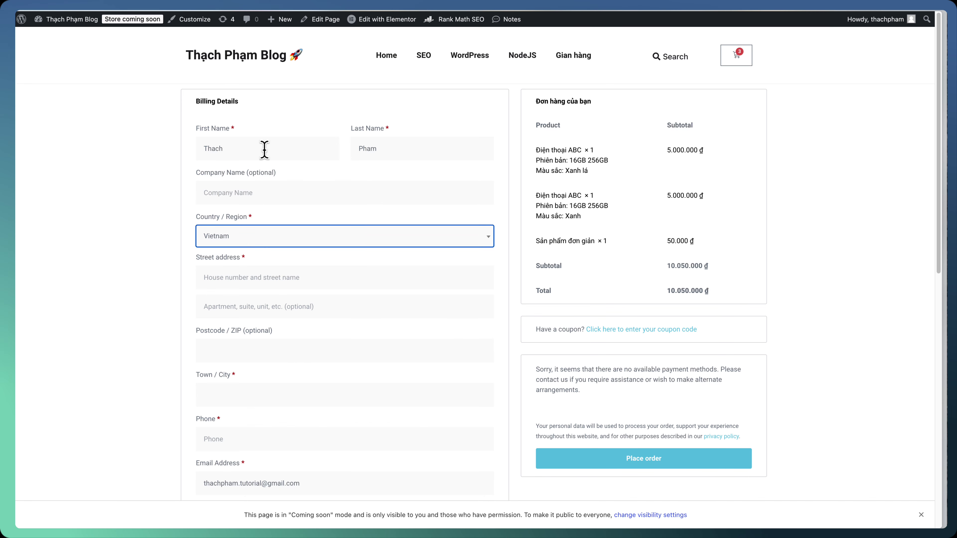
pyautogui.write('Nguyễn ')
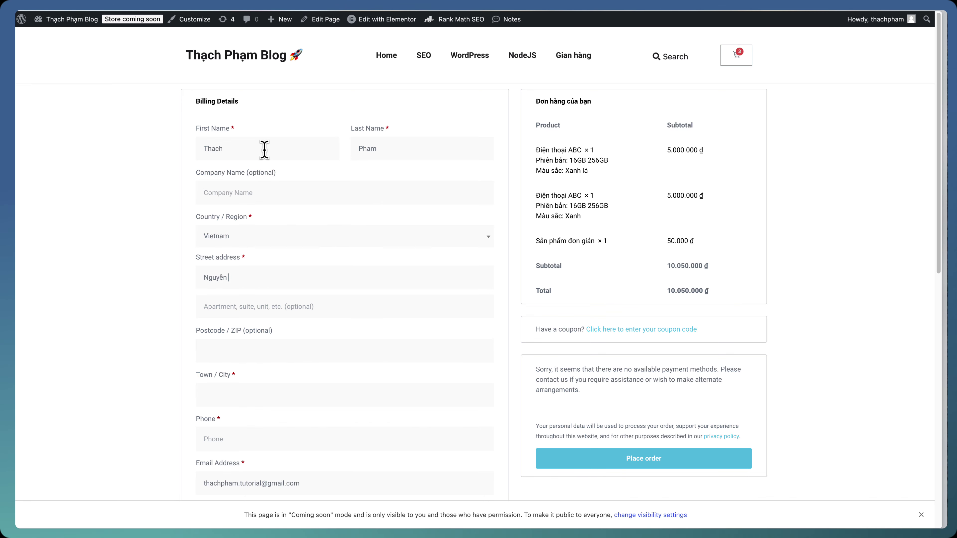
pyautogui.write('Thị Dịnh')
pyautogui.press('Tab')
pyautogui.press('Tab')
pyautogui.press('Tab')
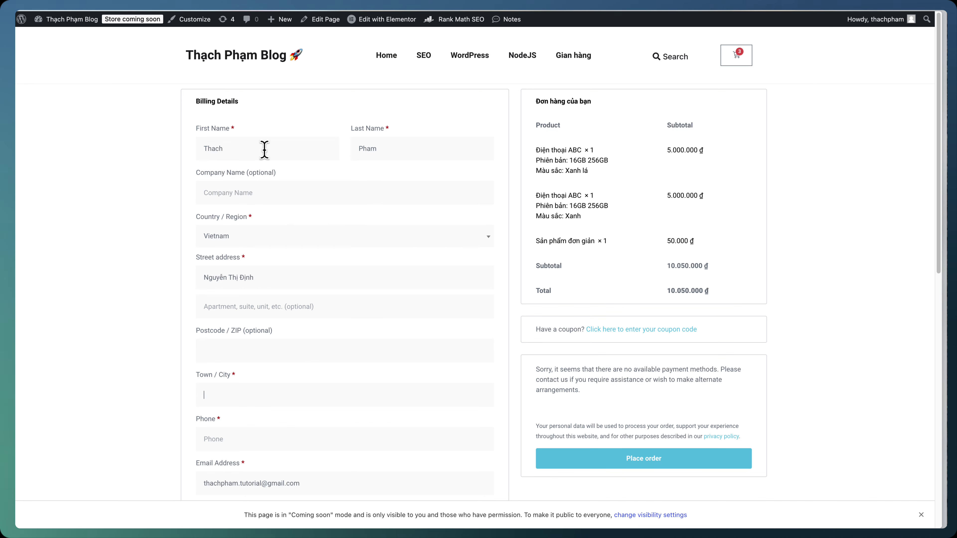
pyautogui.write('Hồ Chí Minh')
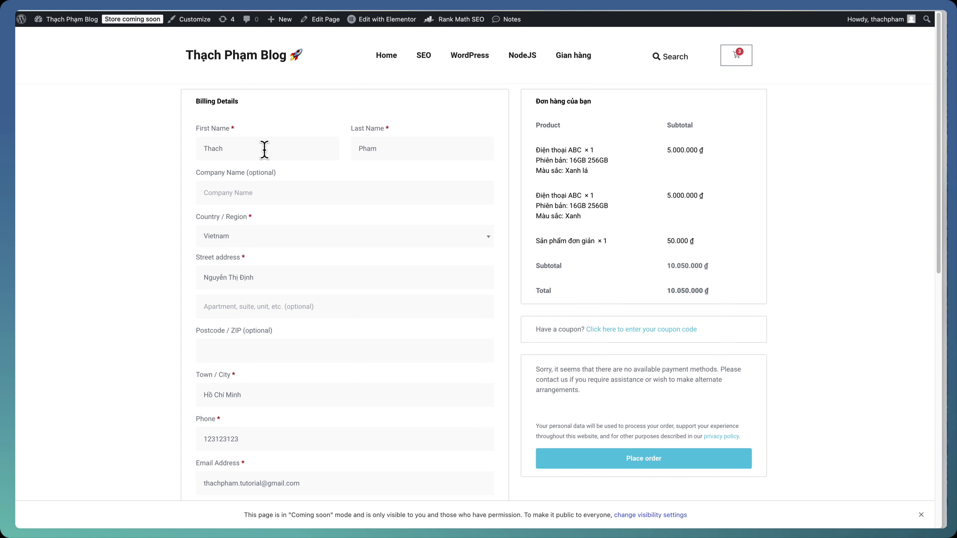
# Attempt to place the order, dismiss the prompt, and return to the admin dashboard
pyautogui.scroll(-2, 528, 231)
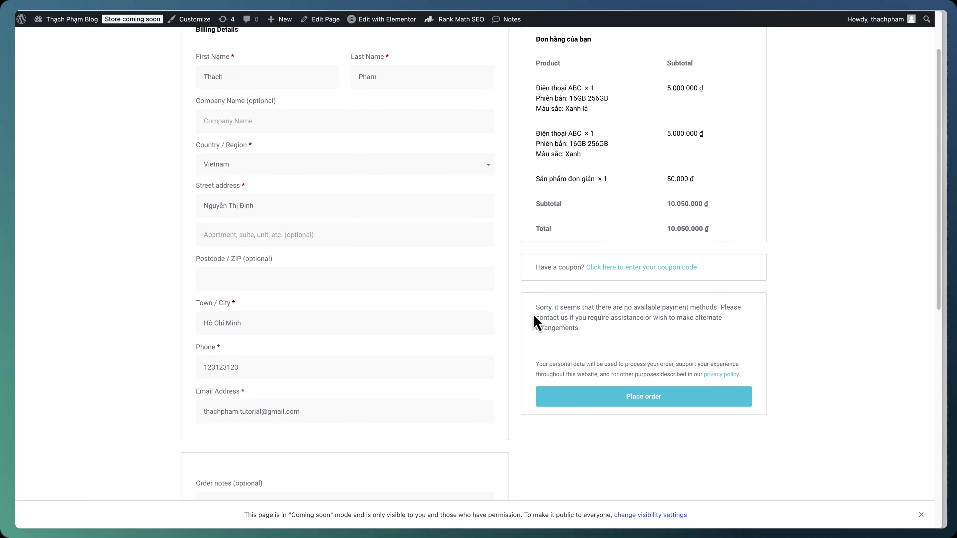
pyautogui.scroll(-3, 514, 345)
pyautogui.click(568, 401)
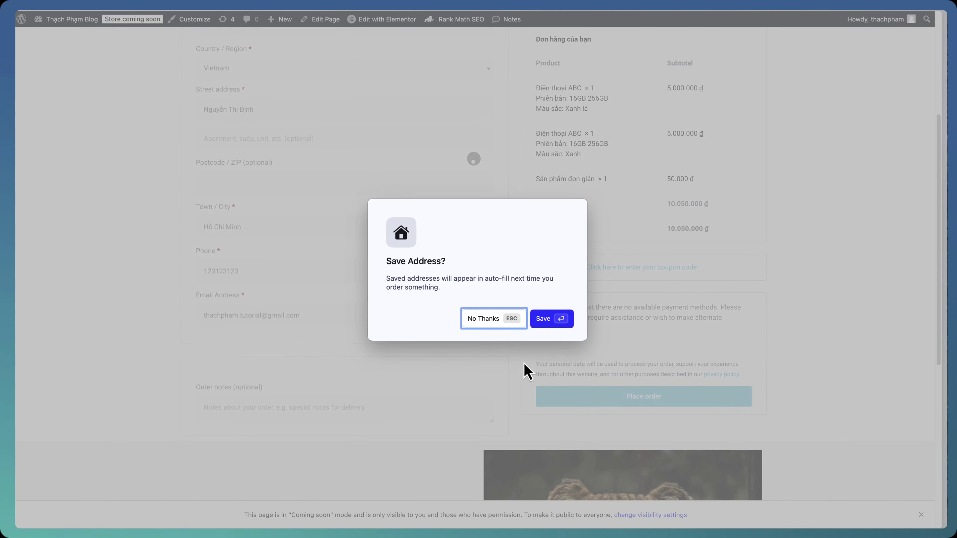
pyautogui.click(511, 322)
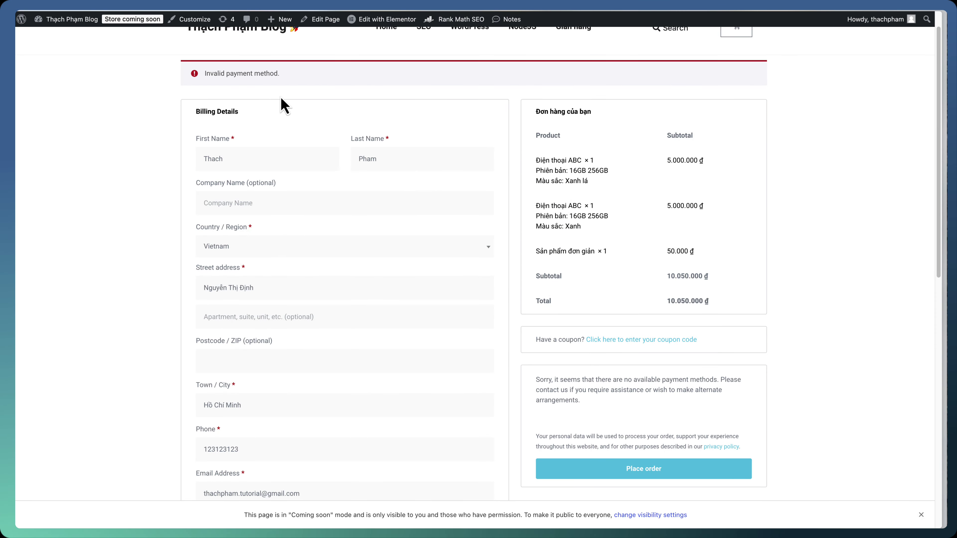
pyautogui.scroll(2, 626, 200)
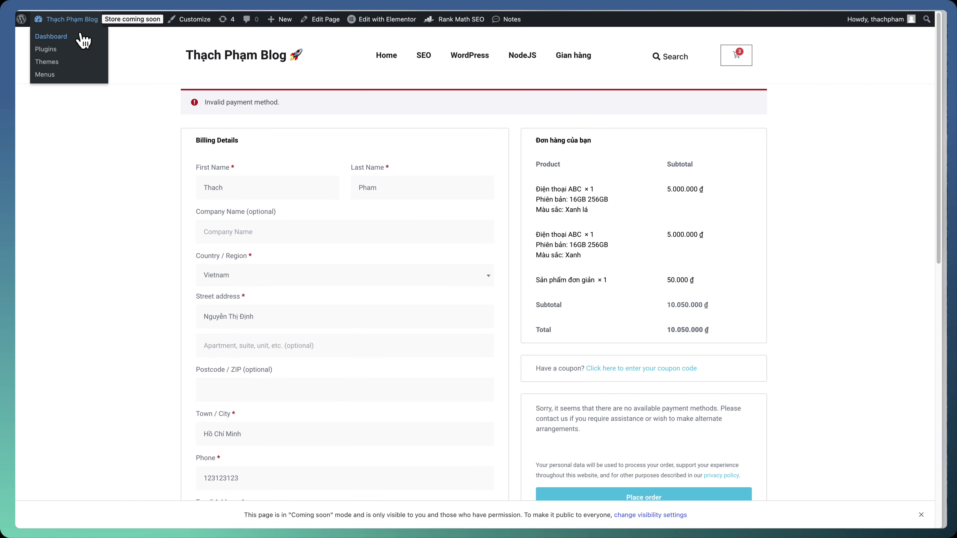
pyautogui.click(81, 36)
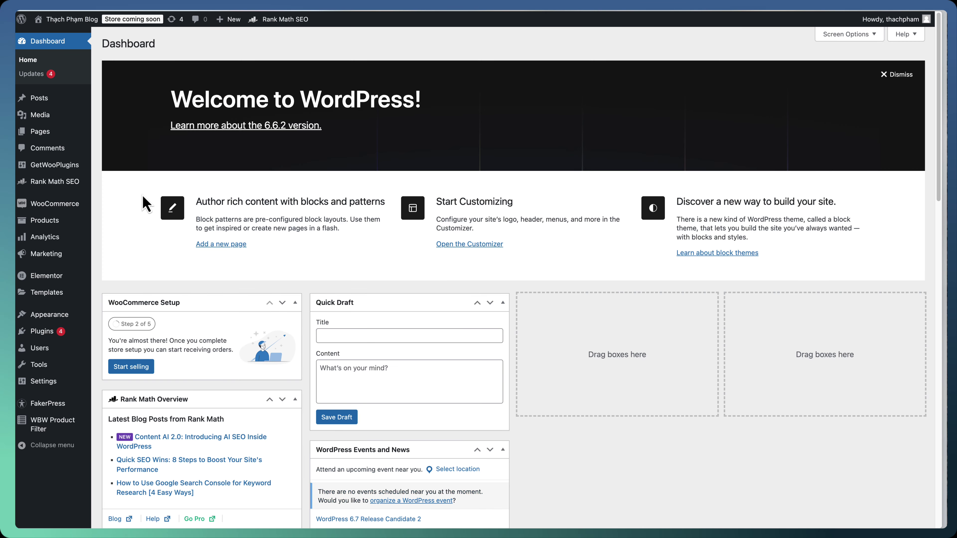
# Enable Cash on delivery in WooCommerce Payments settings, then visit the storefront home page
pyautogui.moveTo(55, 204)
pyautogui.click(129, 262)
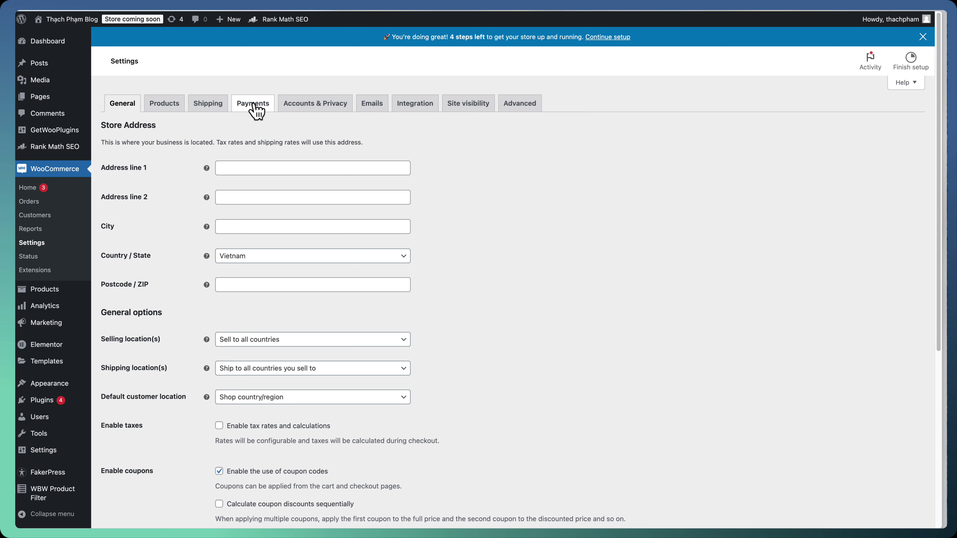
pyautogui.click(270, 111)
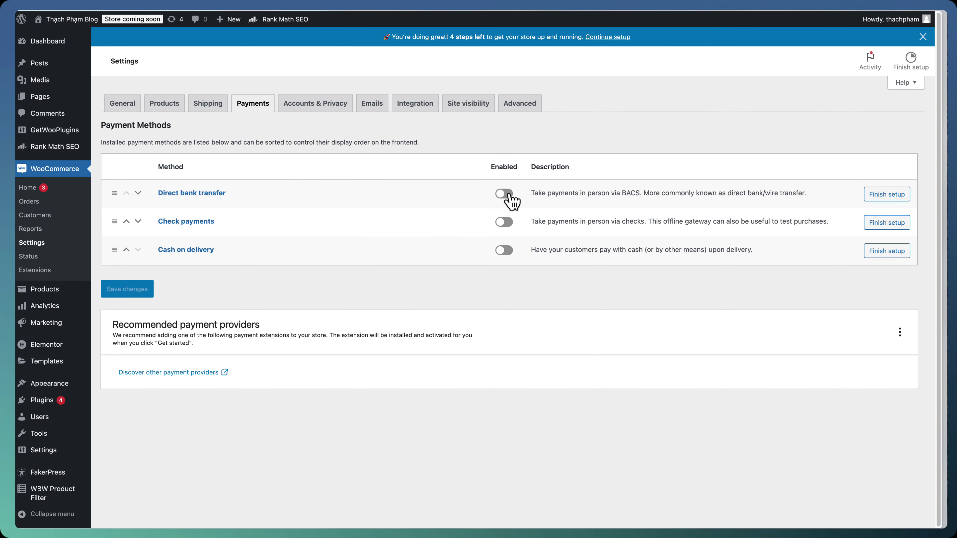
pyautogui.click(504, 249)
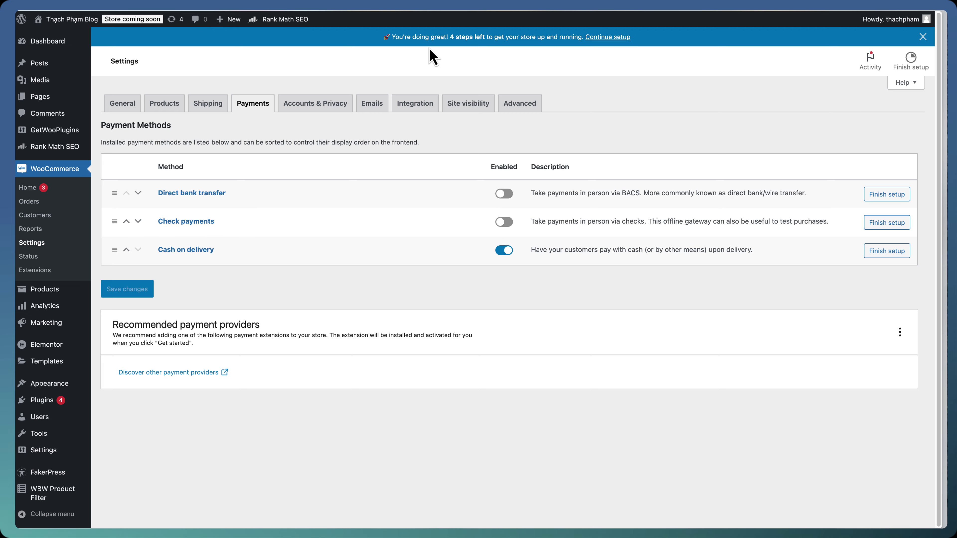
pyautogui.moveTo(77, 20)
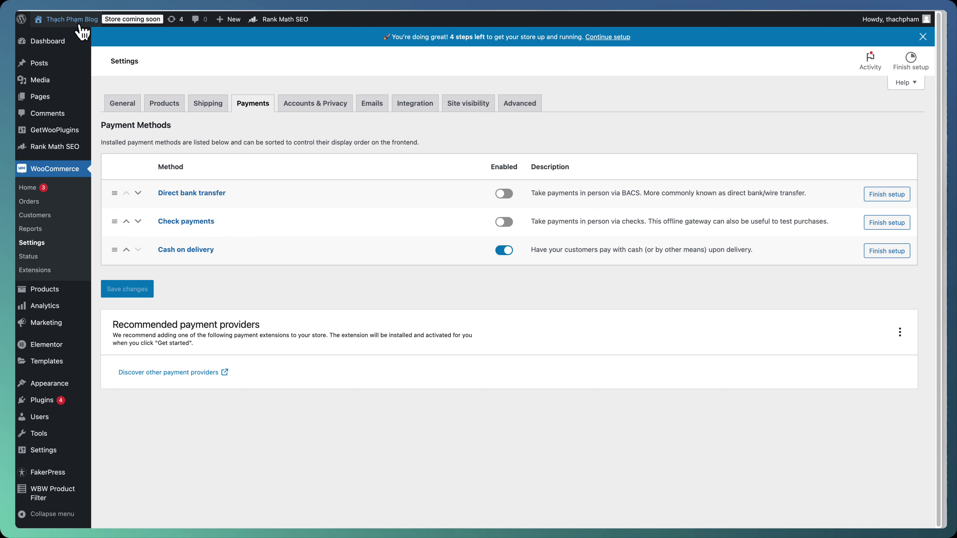
pyautogui.click(80, 39)
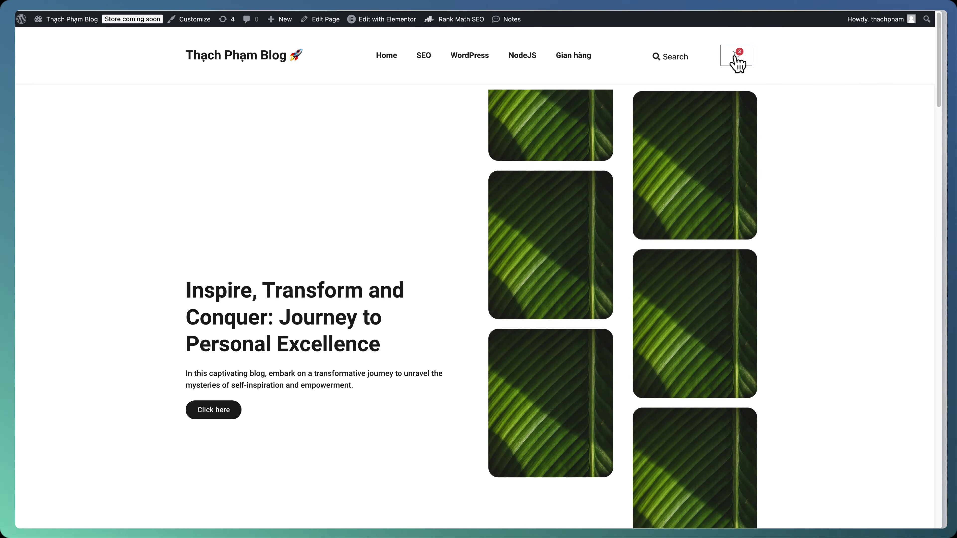
# Check out the three-item cart with cash on delivery and place the 10.050.000 ₫ order
pyautogui.click(736, 57)
pyautogui.click(884, 287)
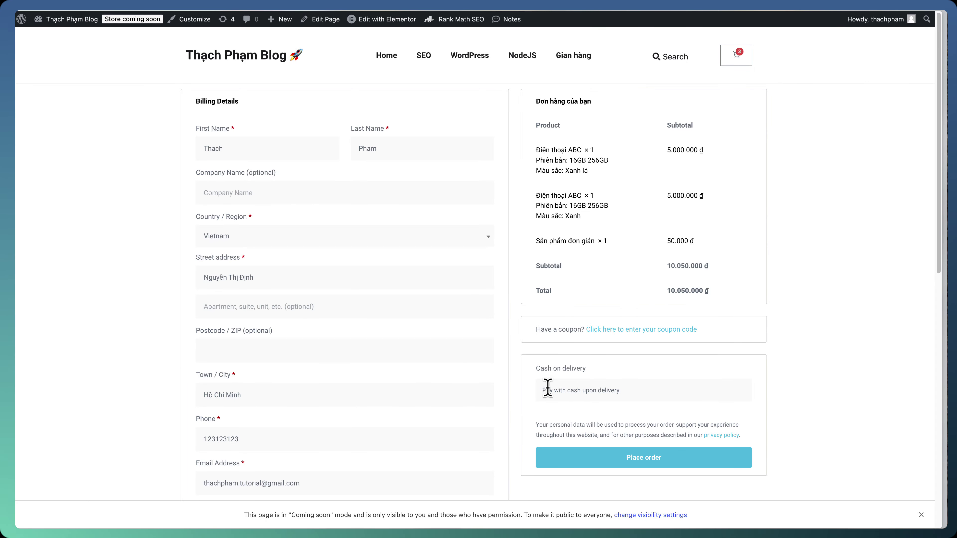
pyautogui.scroll(-3, 476, 361)
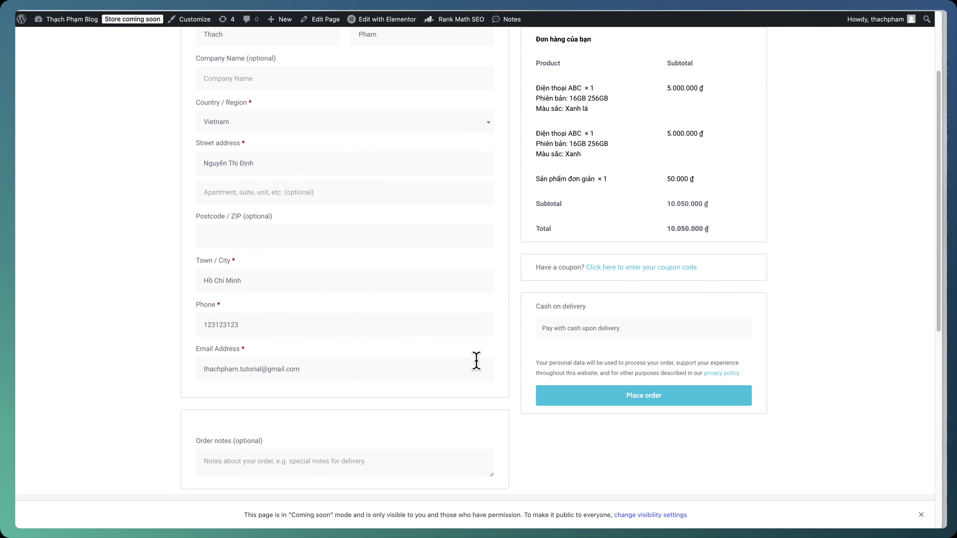
pyautogui.click(596, 406)
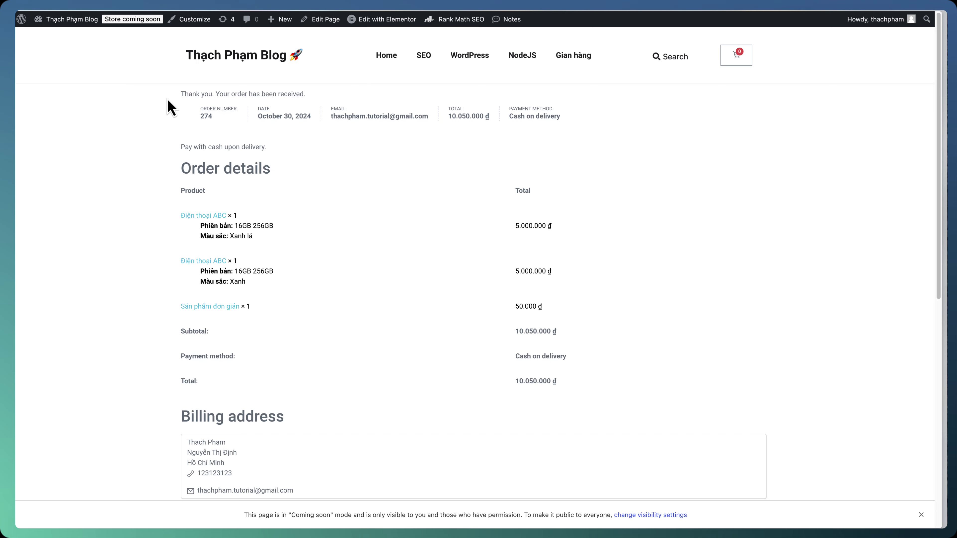
pyautogui.scroll(-7, 512, 192)
pyautogui.scroll(7, 388, 207)
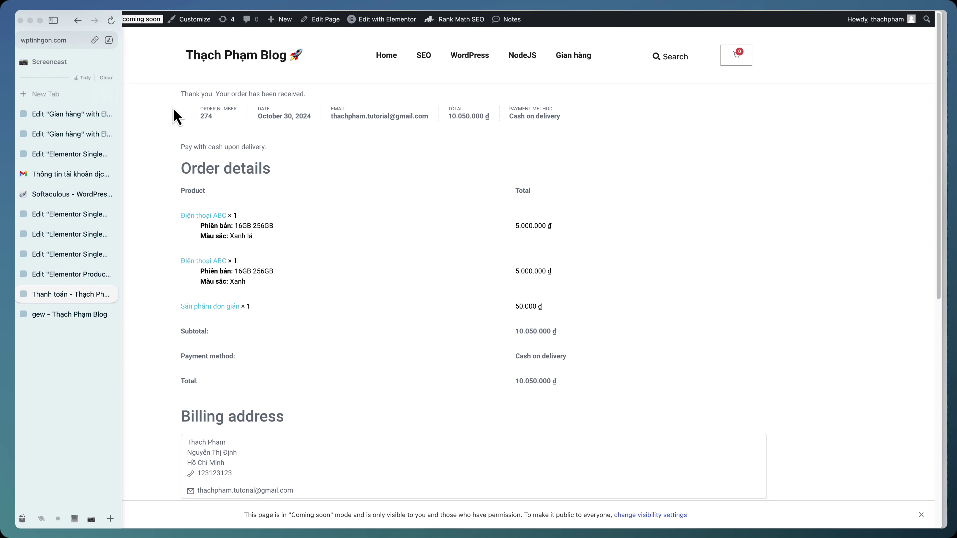
pyautogui.press('super+s')
pyautogui.click(58, 38)
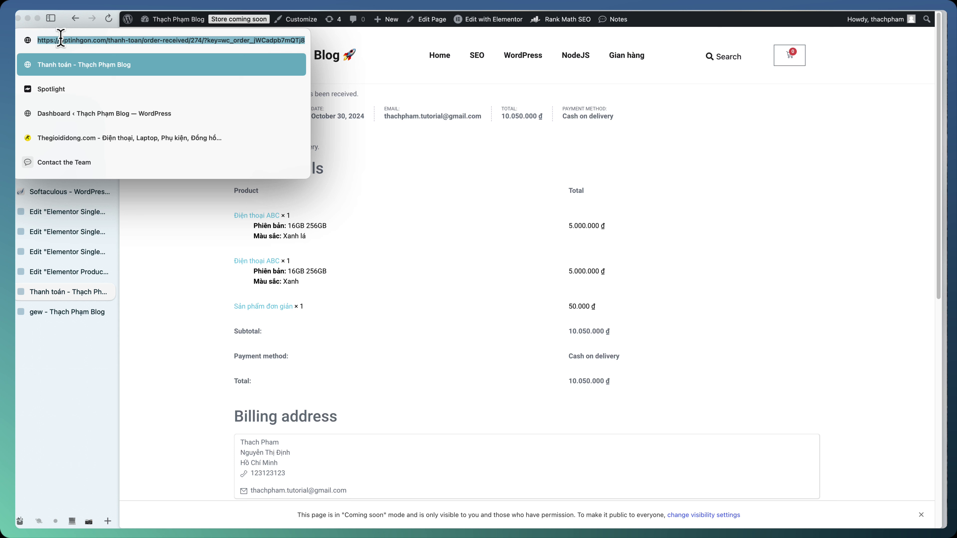
pyautogui.doubleClick(143, 40)
pyautogui.moveTo(144, 41); pyautogui.dragTo(186, 40)
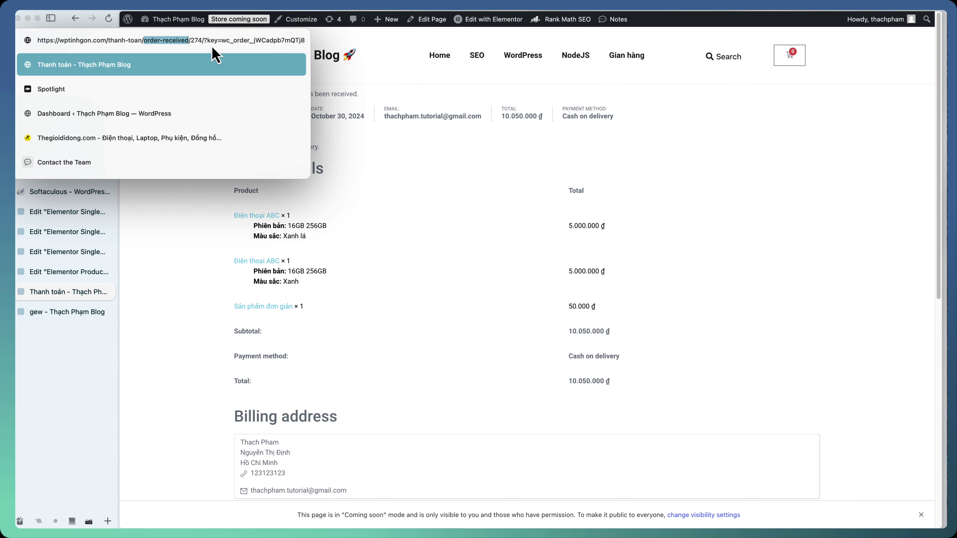
pyautogui.click(474, 166)
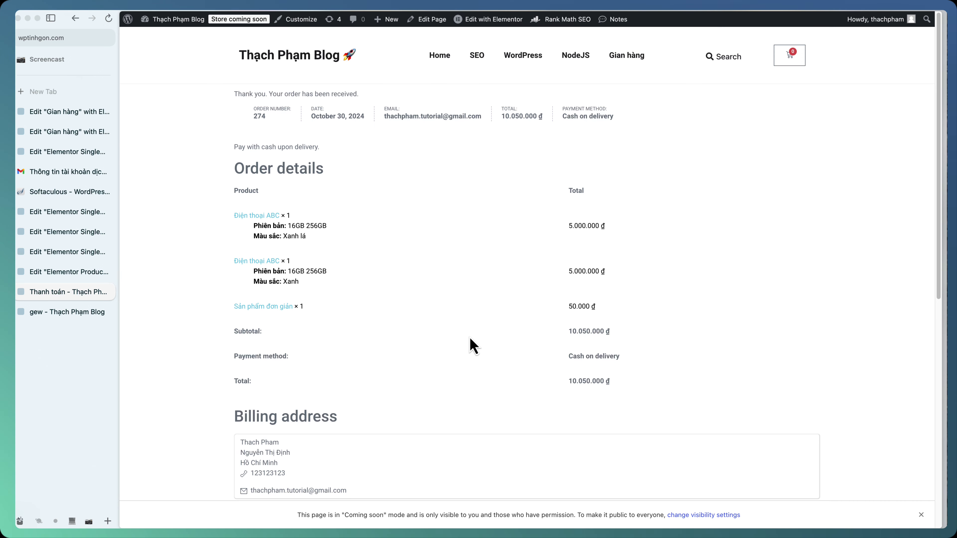
pyautogui.press('super+s')
pyautogui.moveTo(279, 27)
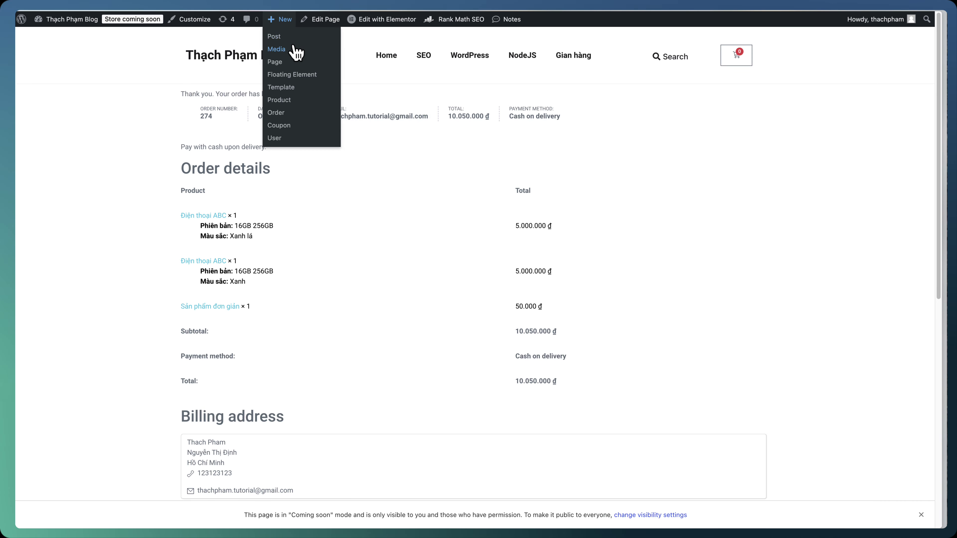
# Create a new page titled 'Hoàn tất đơn hàng' and confirm its slug is hoan-tat-don-hang
pyautogui.click(296, 62)
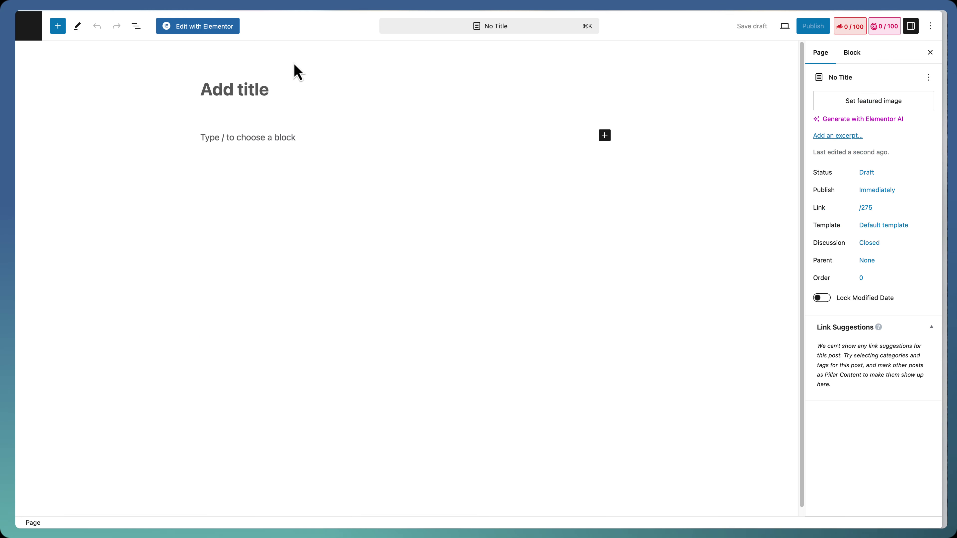
pyautogui.click(266, 88)
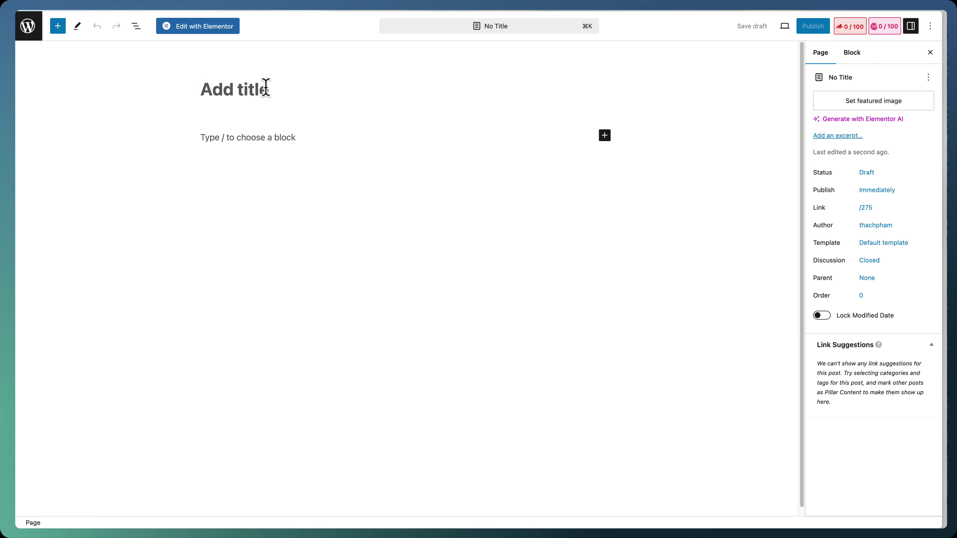
pyautogui.write('Hoa')
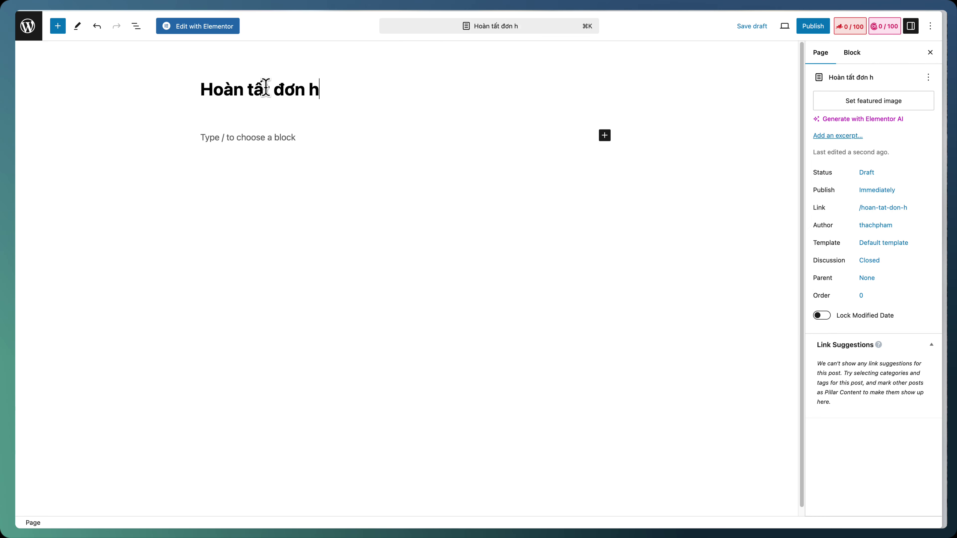
pyautogui.click(899, 213)
pyautogui.click(722, 260)
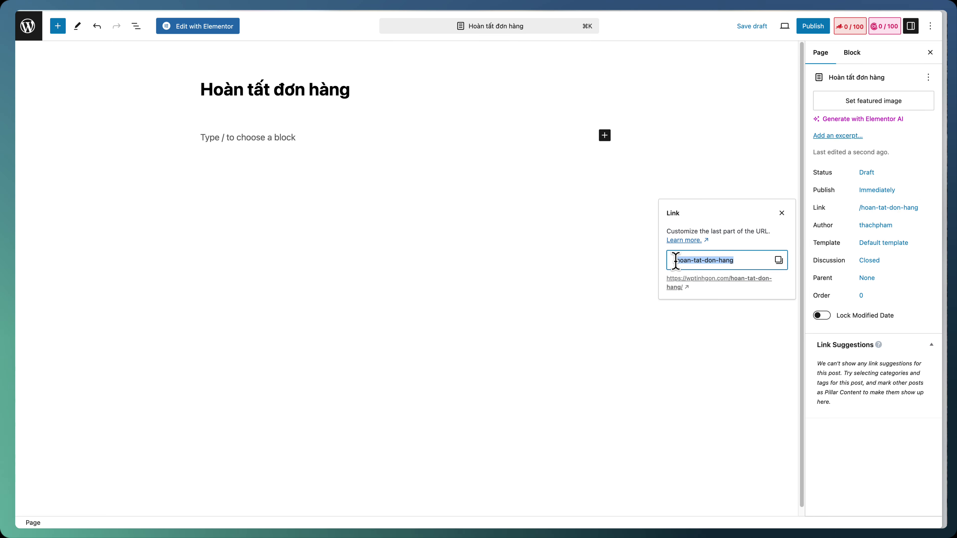
pyautogui.click(767, 89)
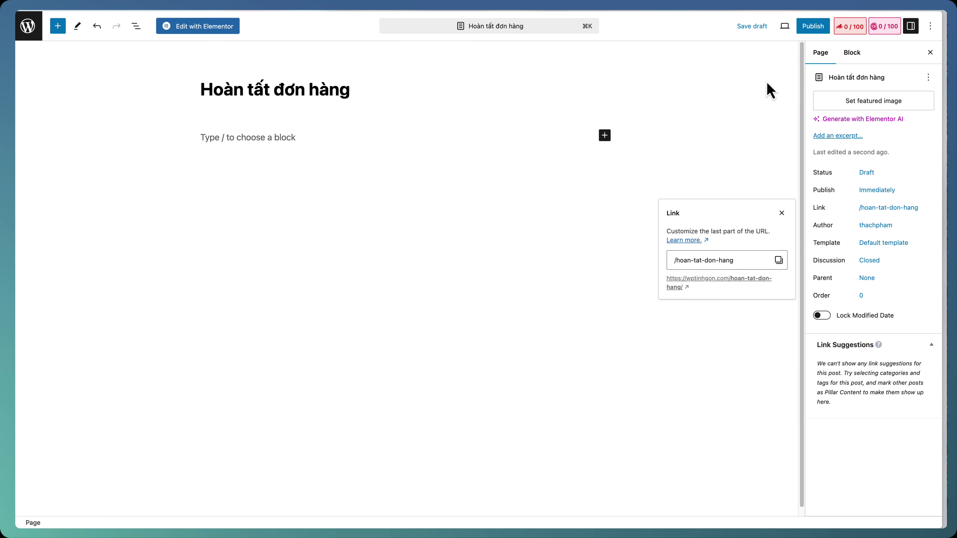
# Publish the 'Hoàn tất đơn hàng' page and open it in Elementor
pyautogui.click(810, 26)
pyautogui.click(834, 29)
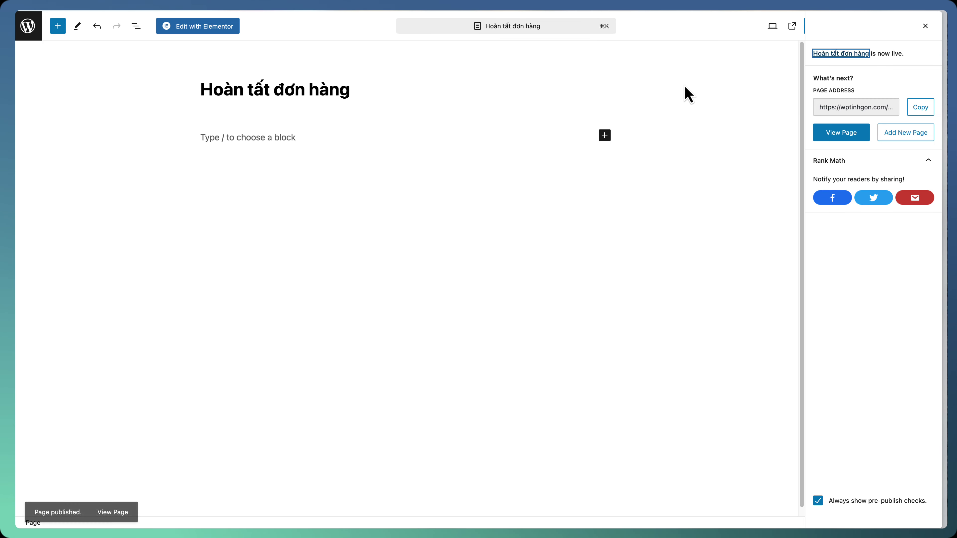
pyautogui.click(214, 28)
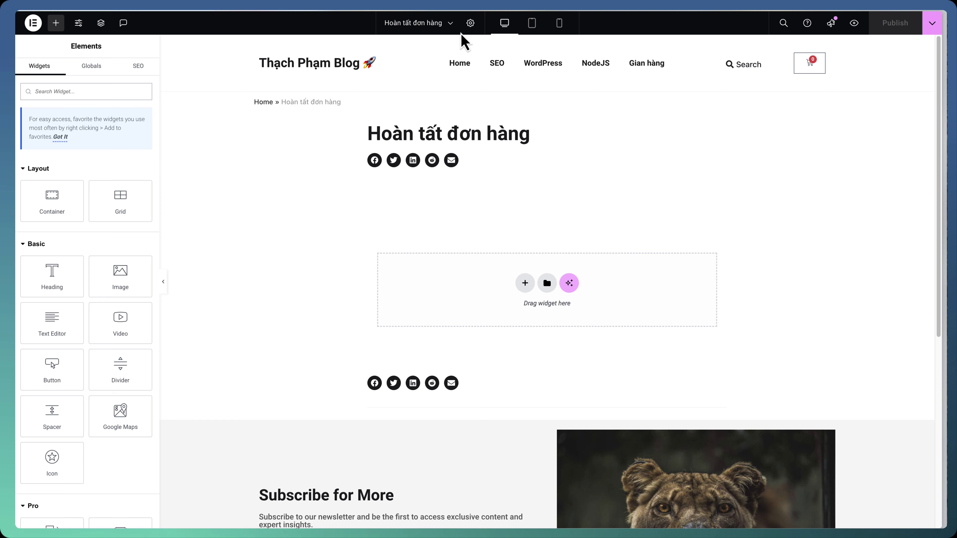
# Set the page layout to Elementor Full Width in Page Settings
pyautogui.click(471, 24)
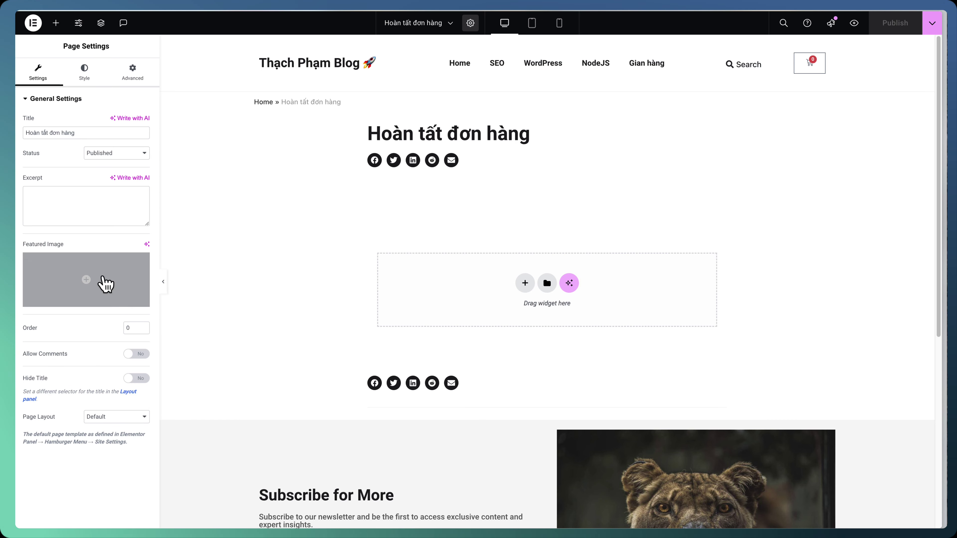
pyautogui.click(123, 416)
pyautogui.click(125, 440)
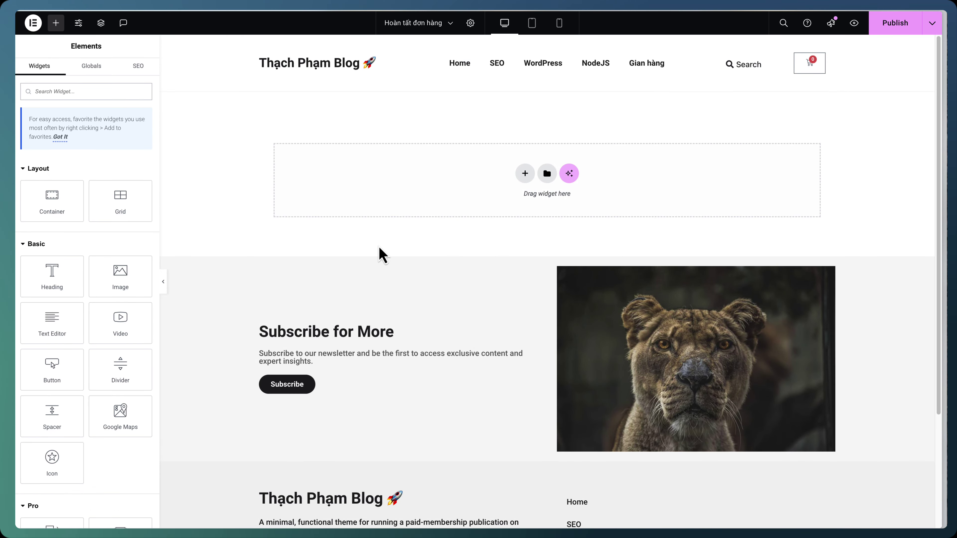
# Add the Purchase Summary widget to the page and publish it
pyautogui.write('purch')
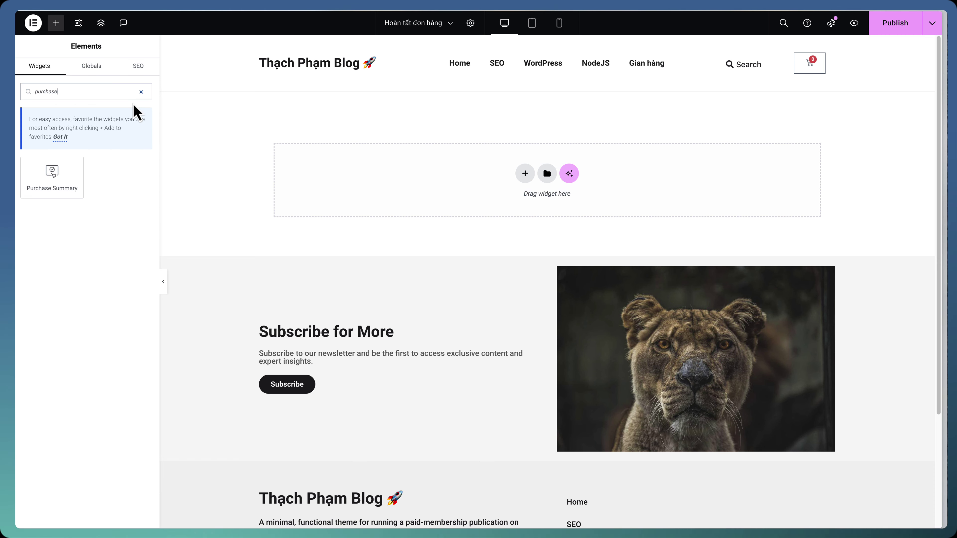
pyautogui.write('as')
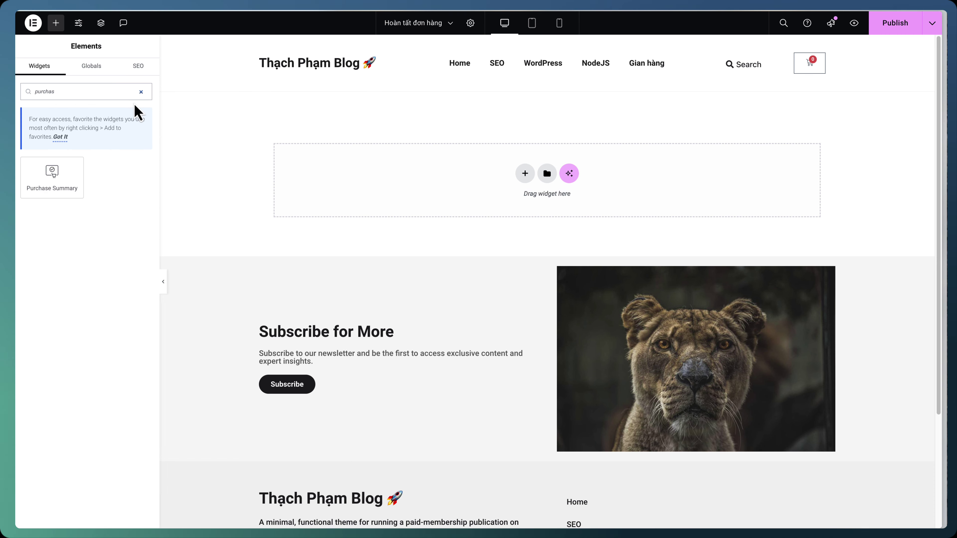
pyautogui.moveTo(63, 176); pyautogui.dragTo(417, 186)
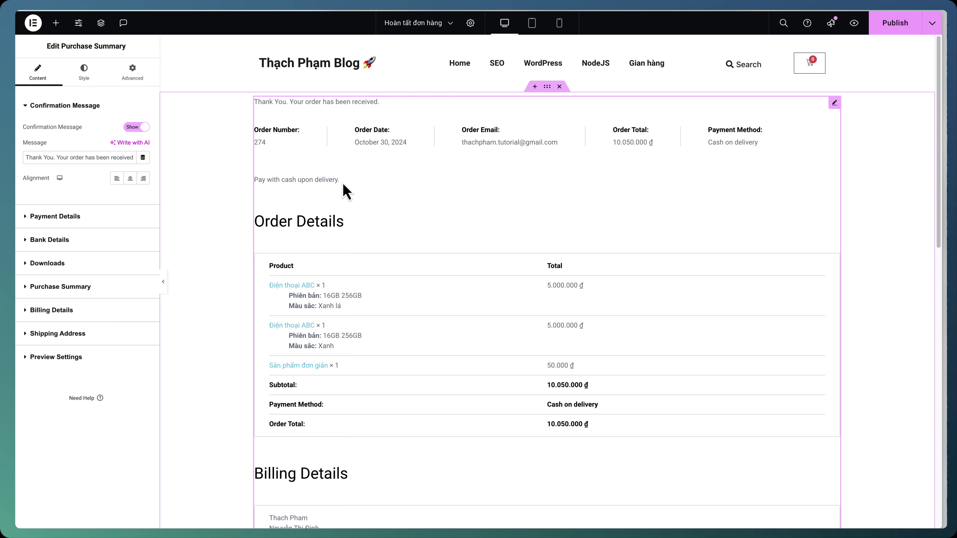
pyautogui.scroll(-10, 452, 245)
pyautogui.scroll(10, 449, 239)
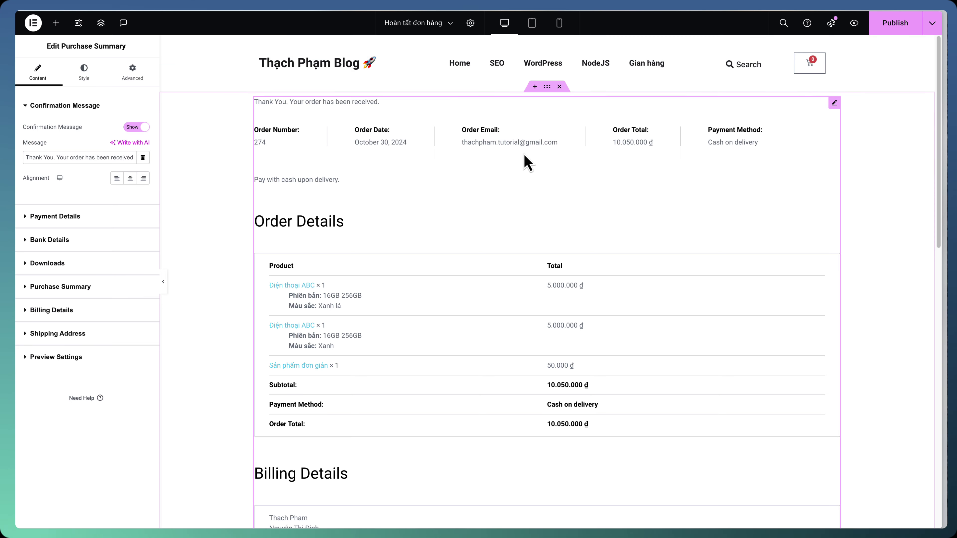
pyautogui.click(883, 30)
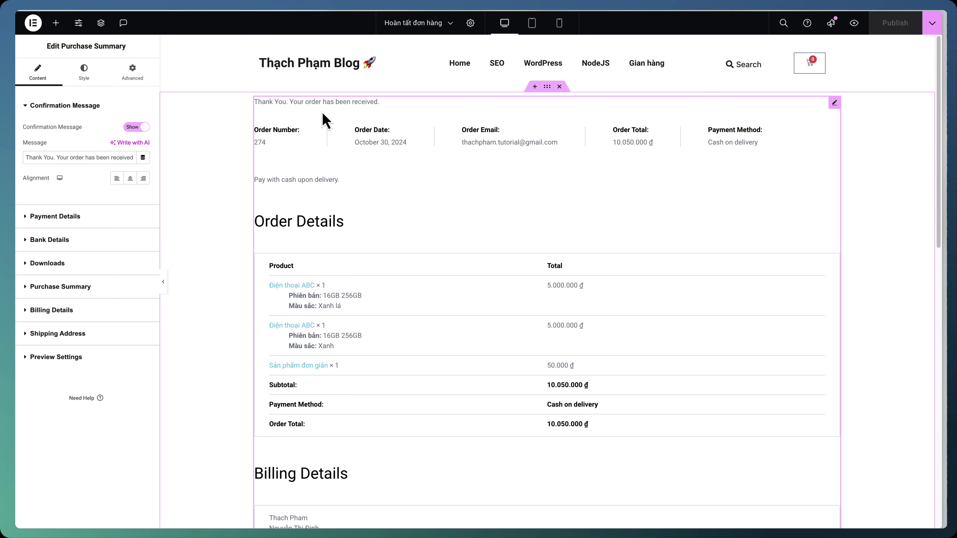
pyautogui.click(33, 24)
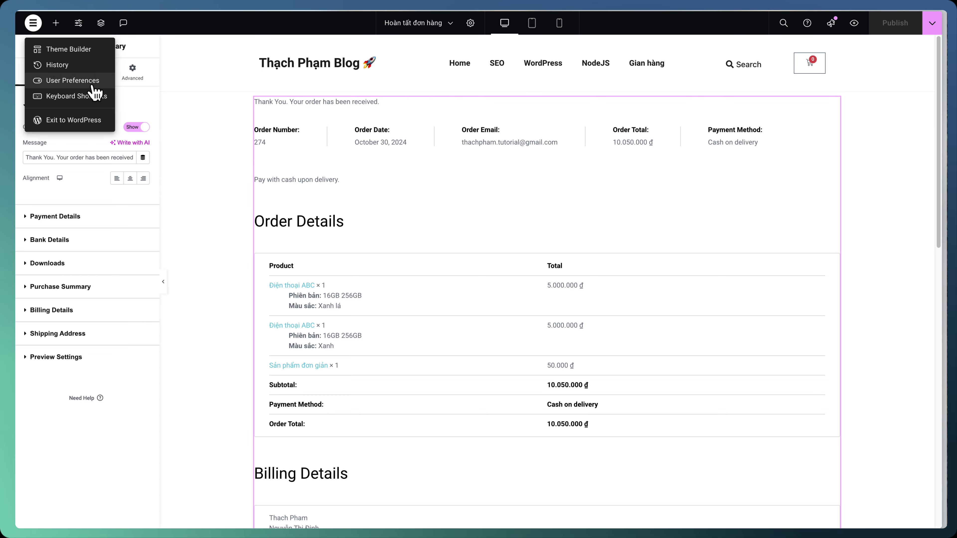
# Change WooCommerce's Order received endpoint to hoan-tat-don-hang under Advanced settings and save
pyautogui.click(81, 123)
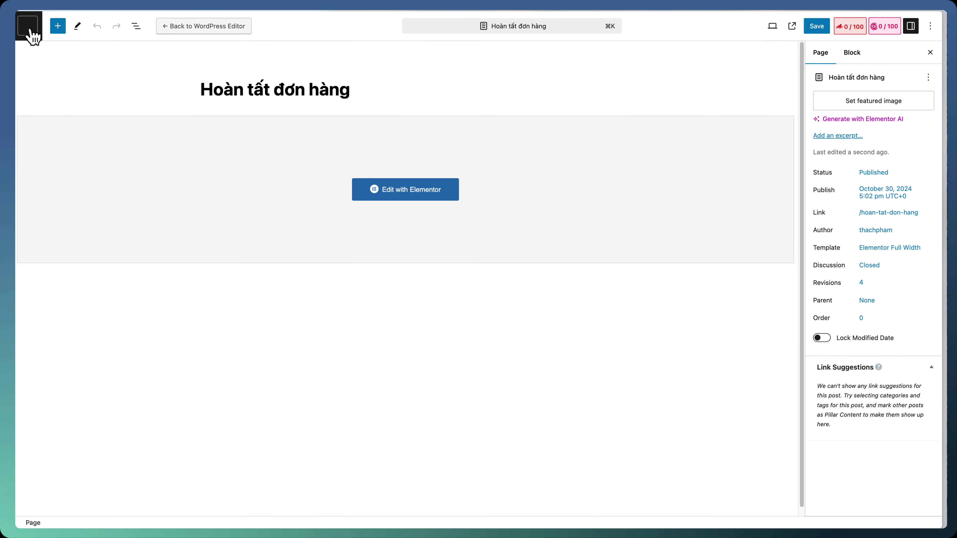
pyautogui.click(28, 27)
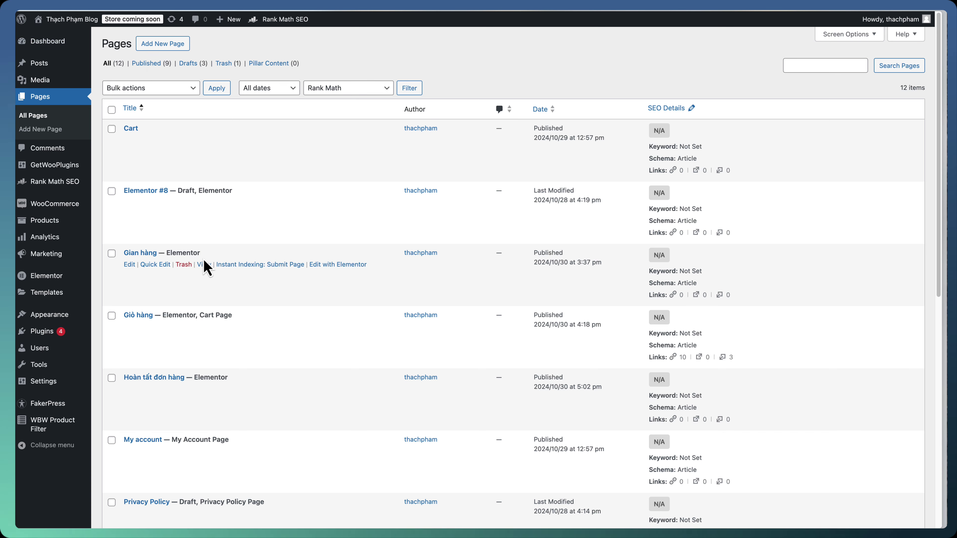
pyautogui.moveTo(211, 312)
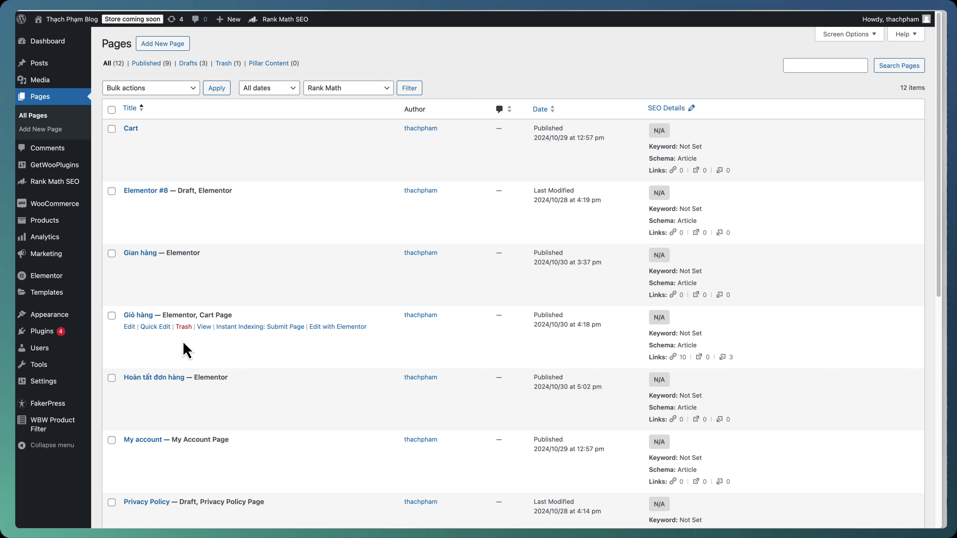
pyautogui.moveTo(78, 206)
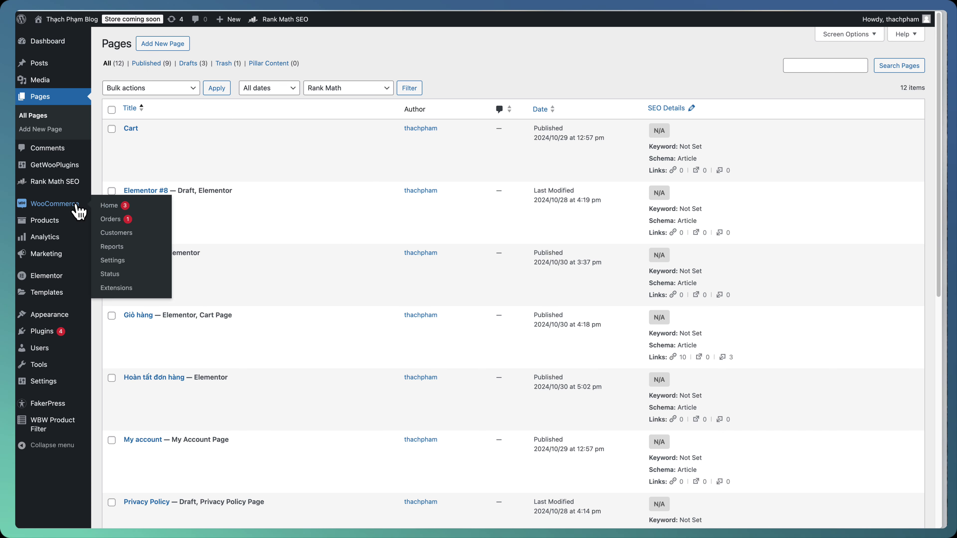
pyautogui.click(131, 264)
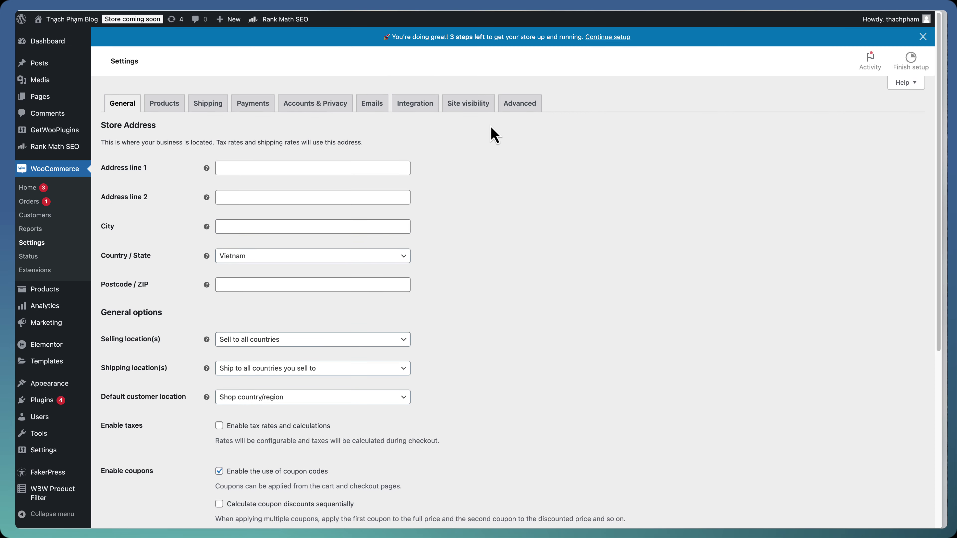
pyautogui.click(515, 107)
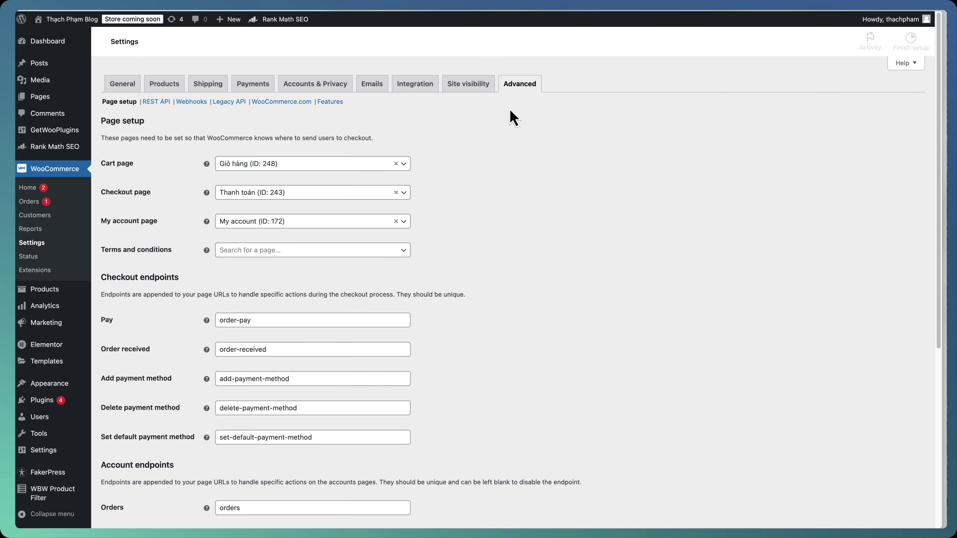
pyautogui.scroll(-1, 353, 247)
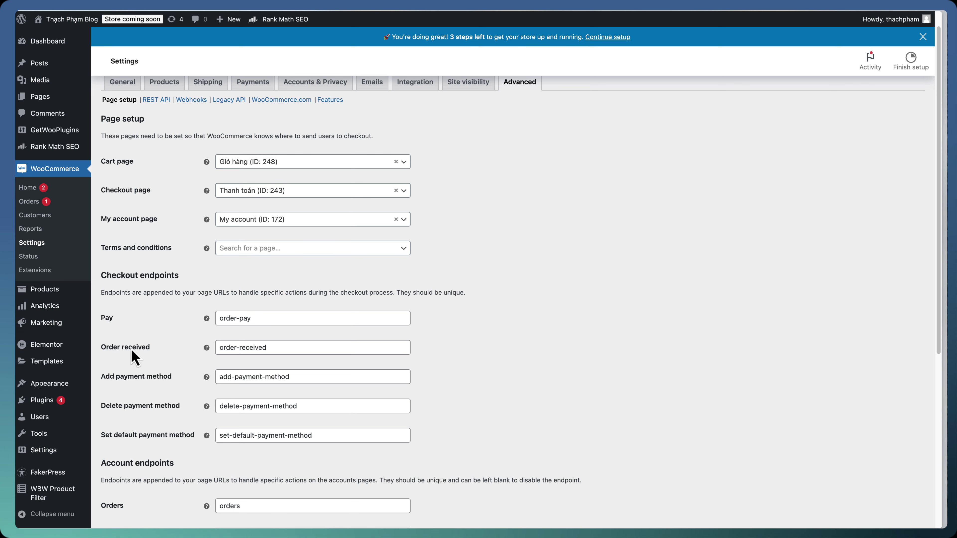
pyautogui.doubleClick(244, 348)
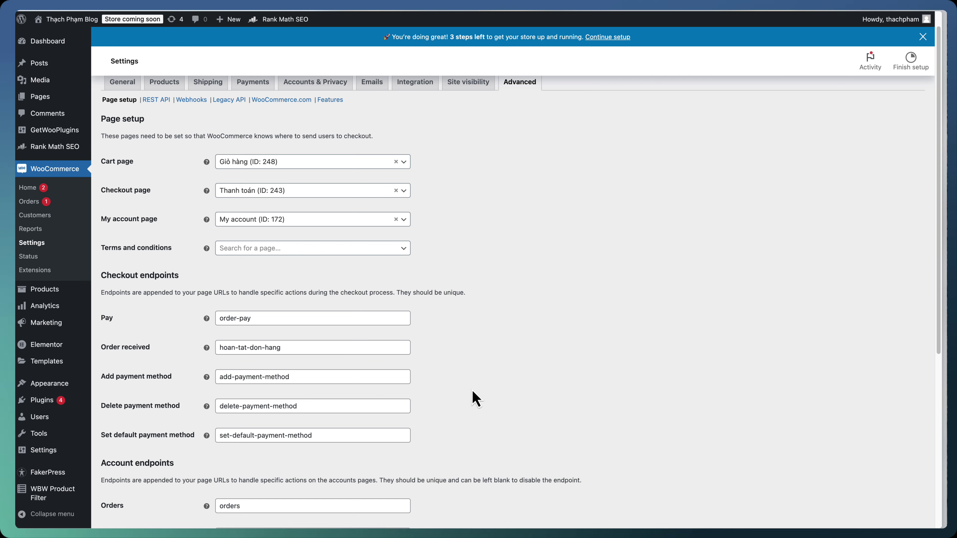
pyautogui.scroll(-10, 474, 397)
pyautogui.click(117, 475)
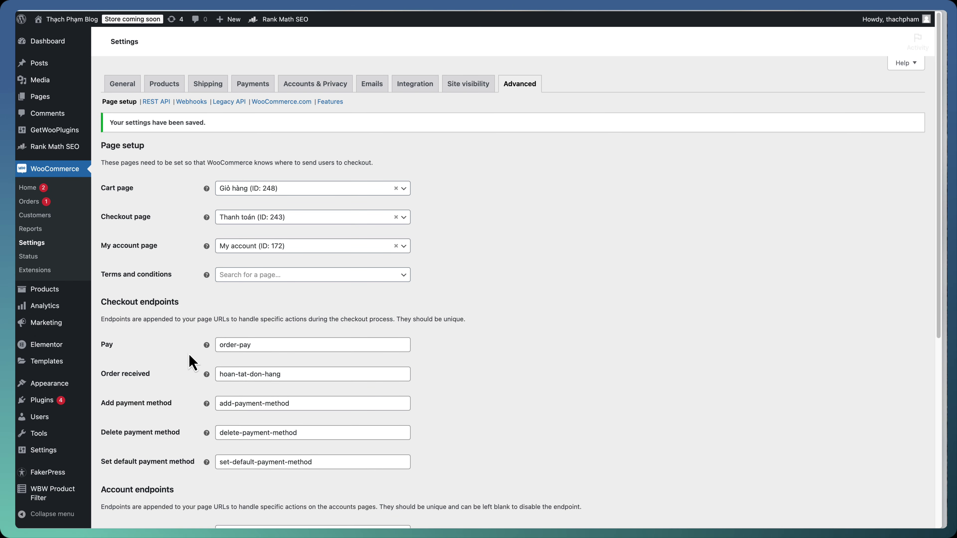